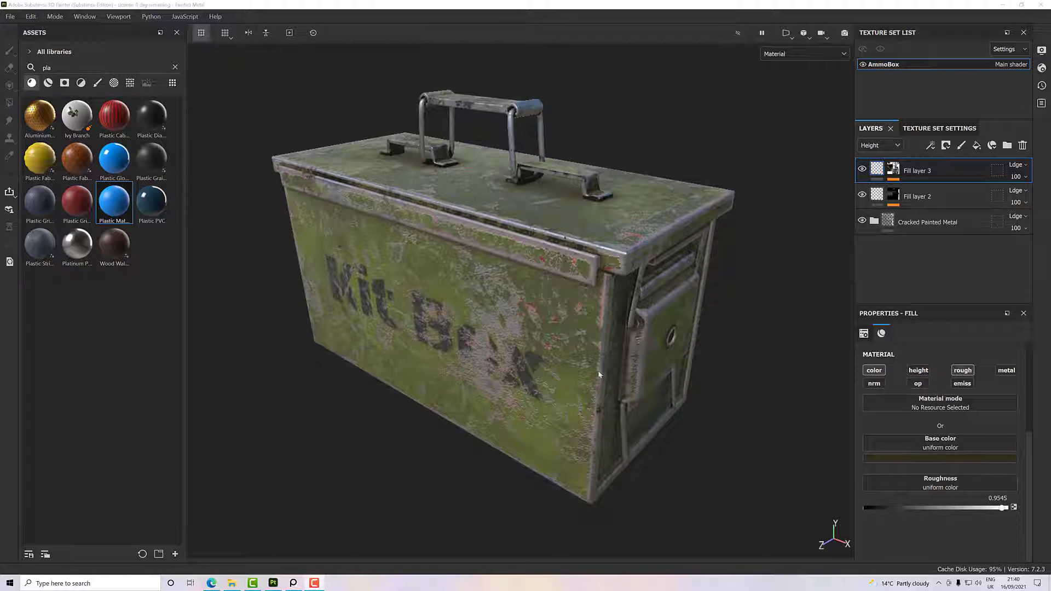
# - Examine the finished painted metal ammo box, including the worn edges and chipped paint around the lid corner
pyautogui.keyDown('alt'); pyautogui.moveTo(599, 374); pyautogui.dragTo(541, 399); pyautogui.keyUp('alt')
pyautogui.scroll(3, 630, 274)
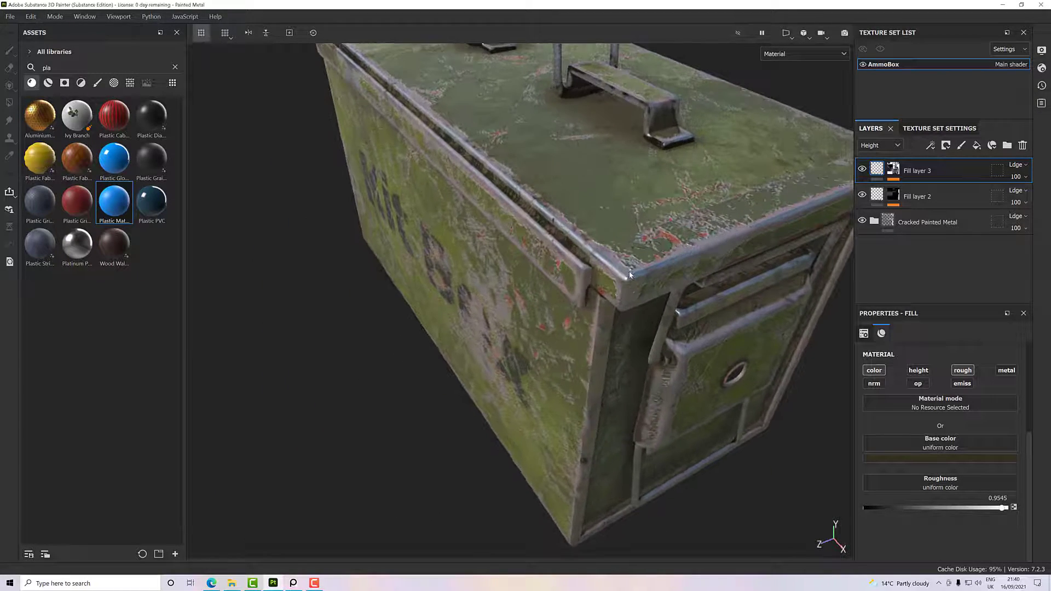
pyautogui.scroll(2, 630, 275)
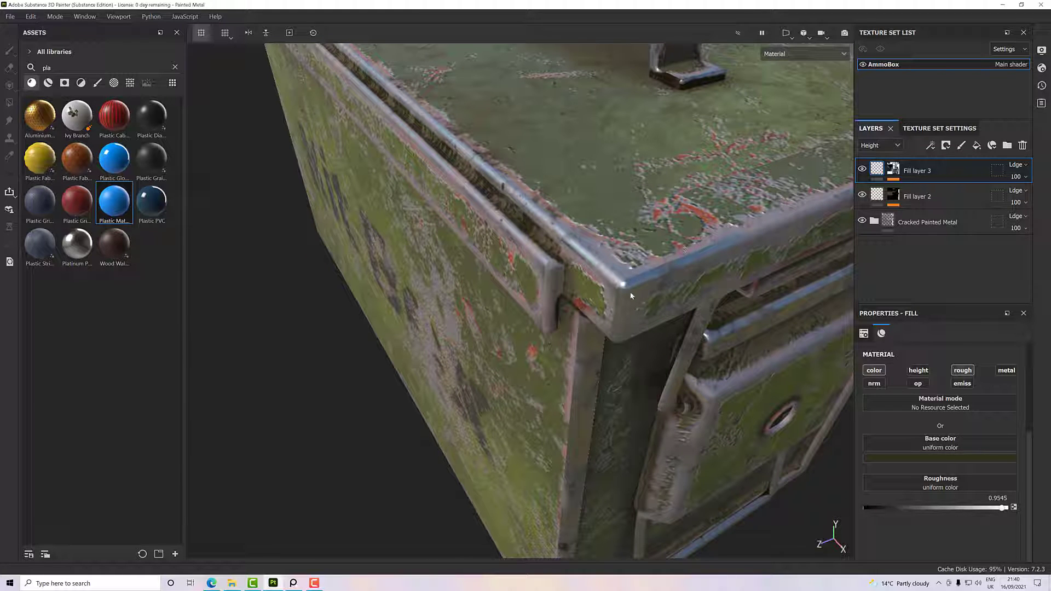
pyautogui.keyDown('alt'); pyautogui.moveTo(625, 329); pyautogui.dragTo(681, 294); pyautogui.keyUp('alt')
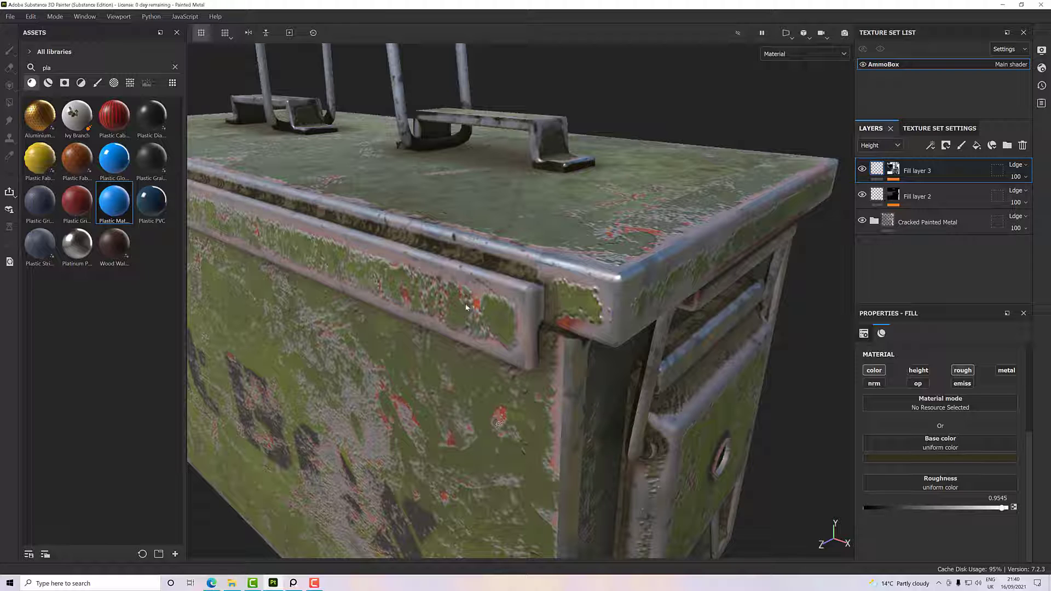
pyautogui.scroll(-5, 508, 296)
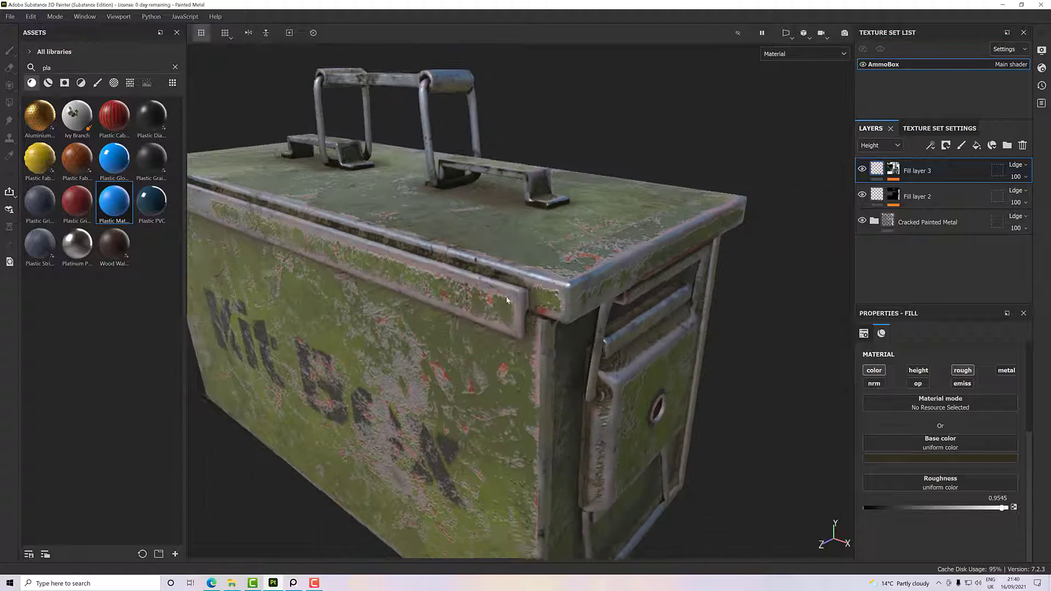
pyautogui.keyDown('alt'); pyautogui.moveTo(508, 299); pyautogui.dragTo(605, 346); pyautogui.keyUp('alt')
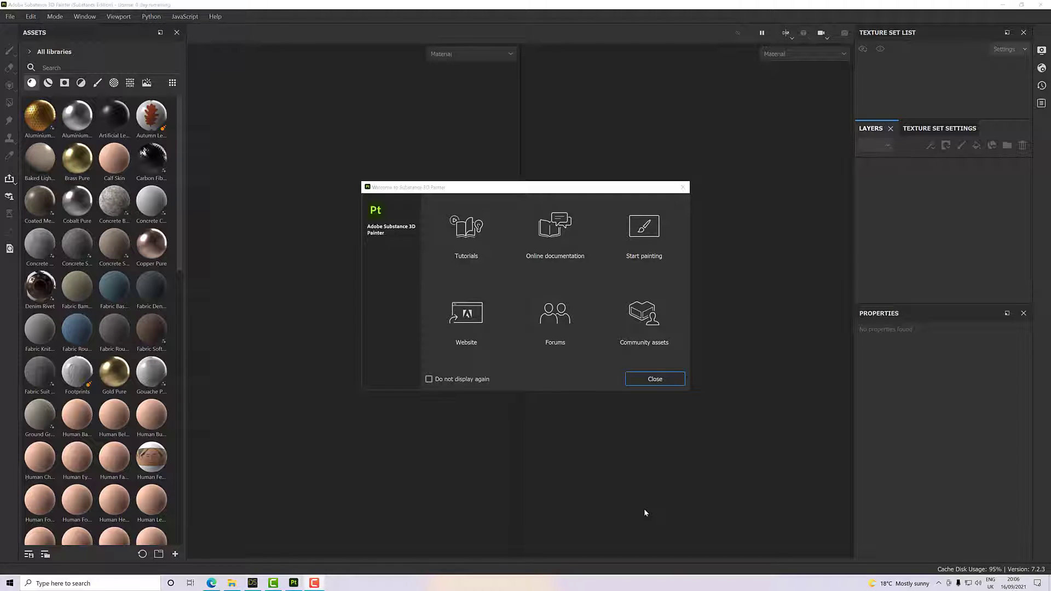
# - Create a new project from the Box.fbx mesh with a document resolution of 2048
pyautogui.click(641, 383)
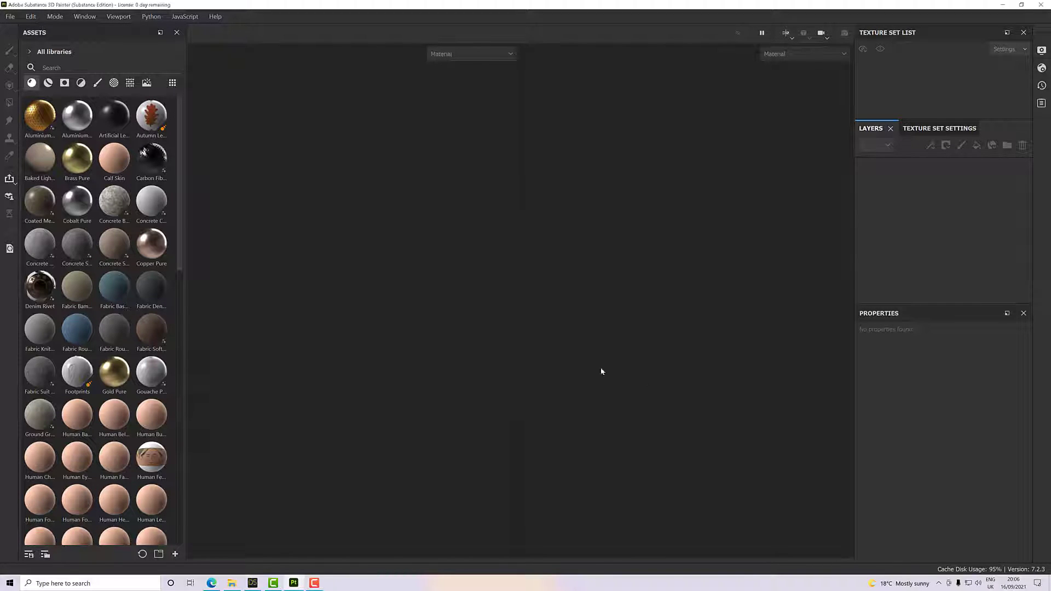
pyautogui.click(9, 16)
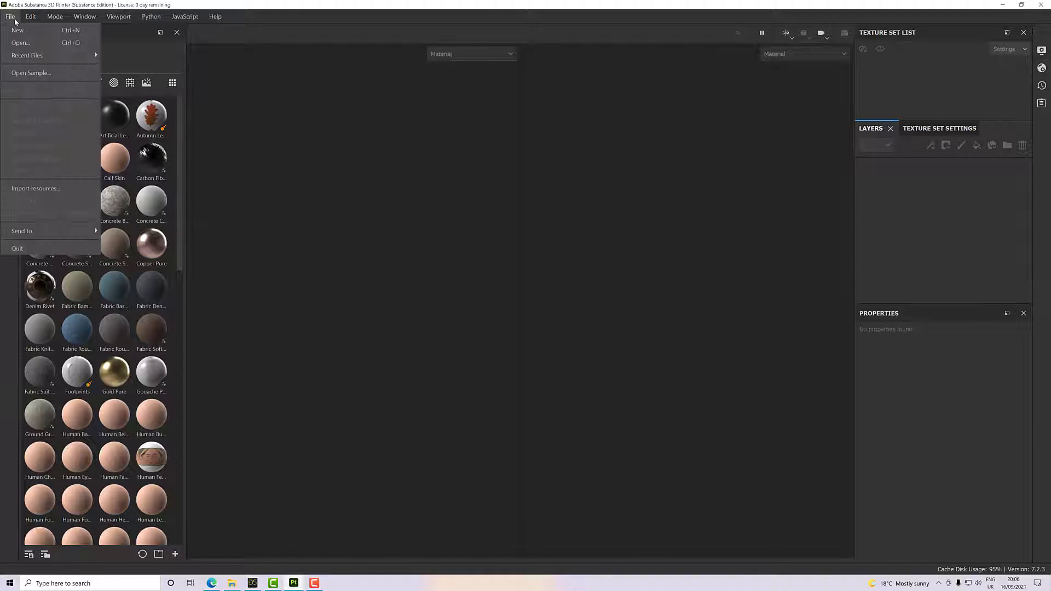
pyautogui.click(19, 31)
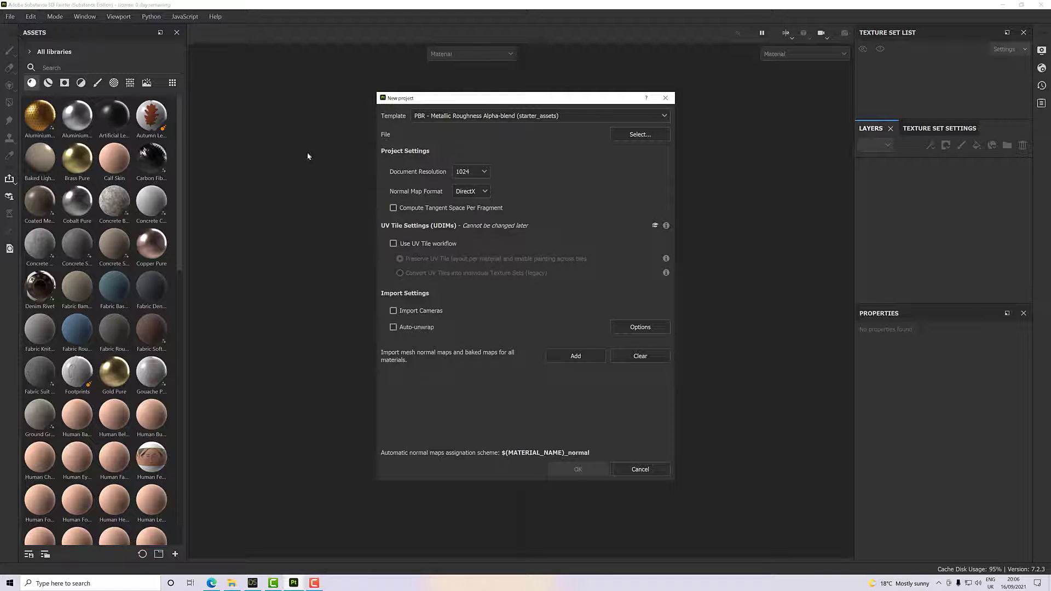
pyautogui.click(629, 134)
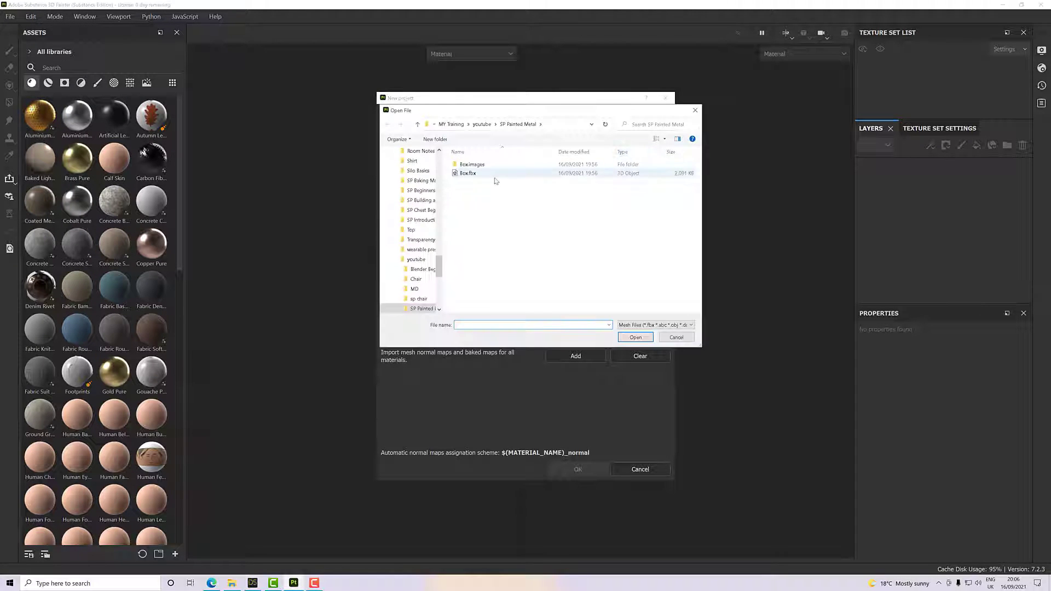
pyautogui.doubleClick(465, 173)
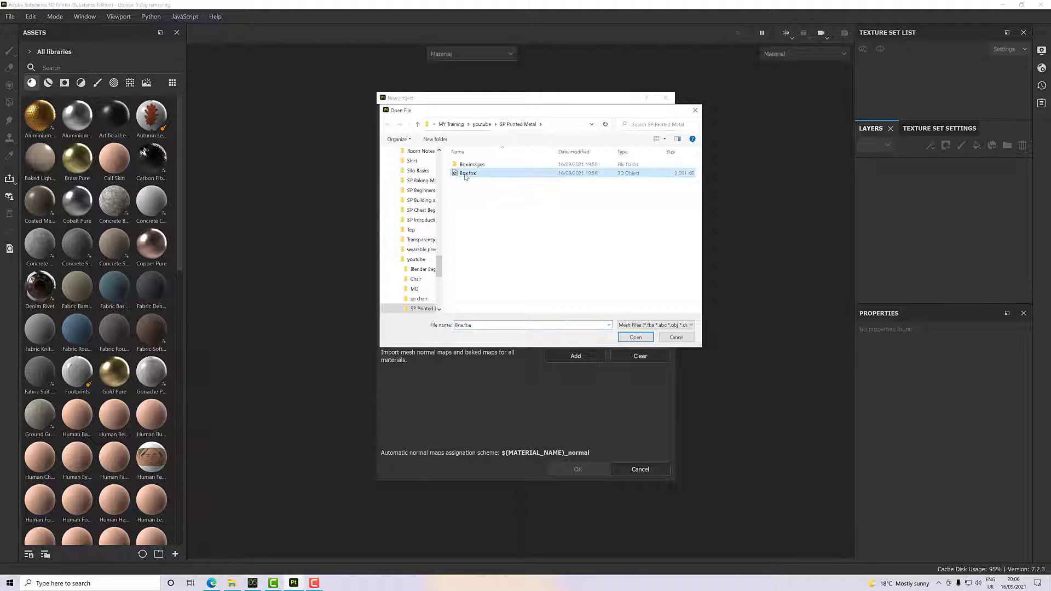
pyautogui.click(480, 173)
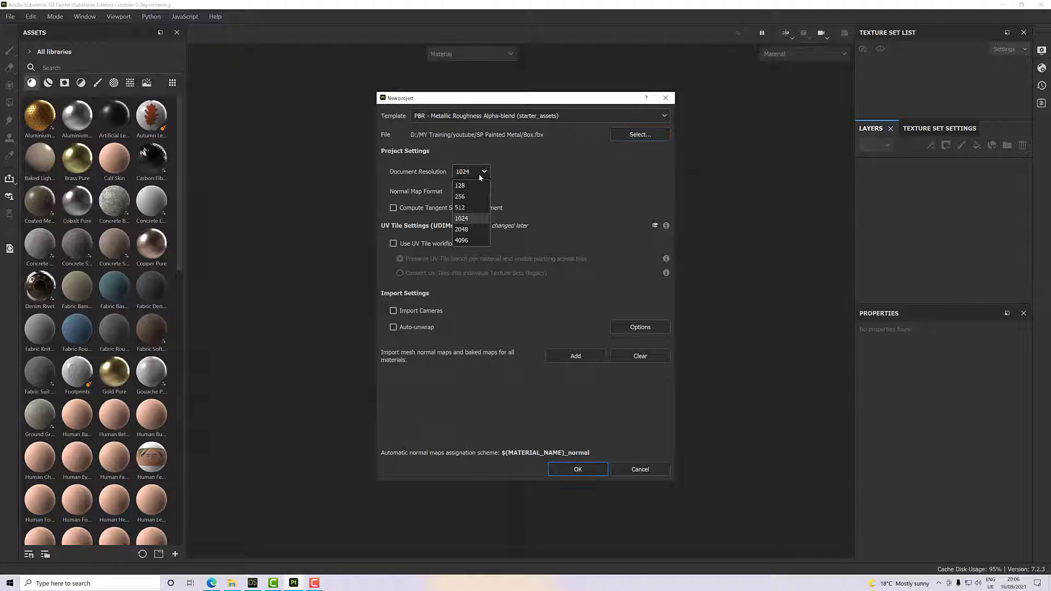
pyautogui.click(469, 229)
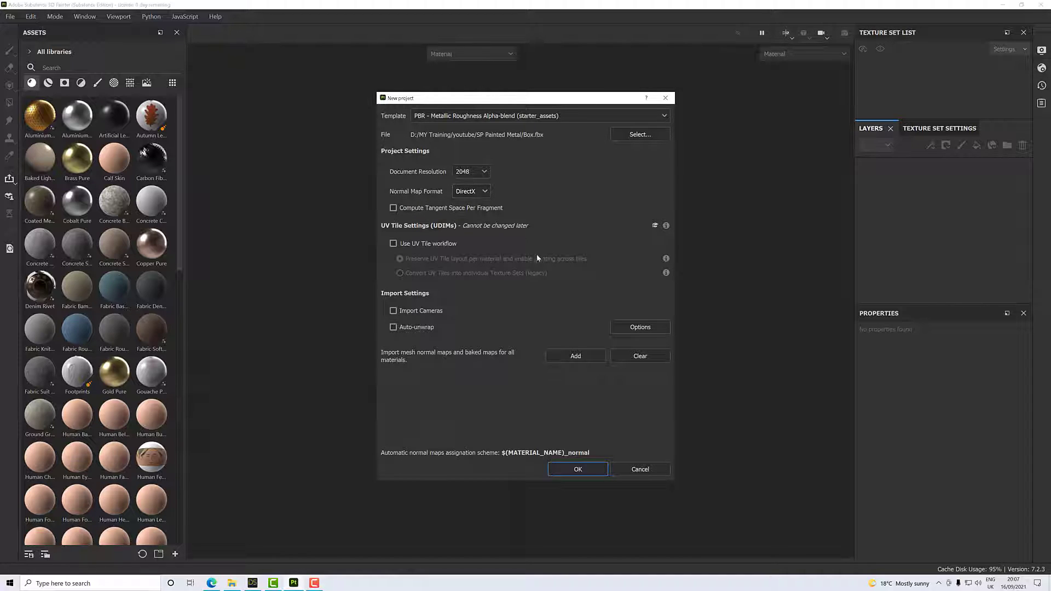
pyautogui.click(575, 469)
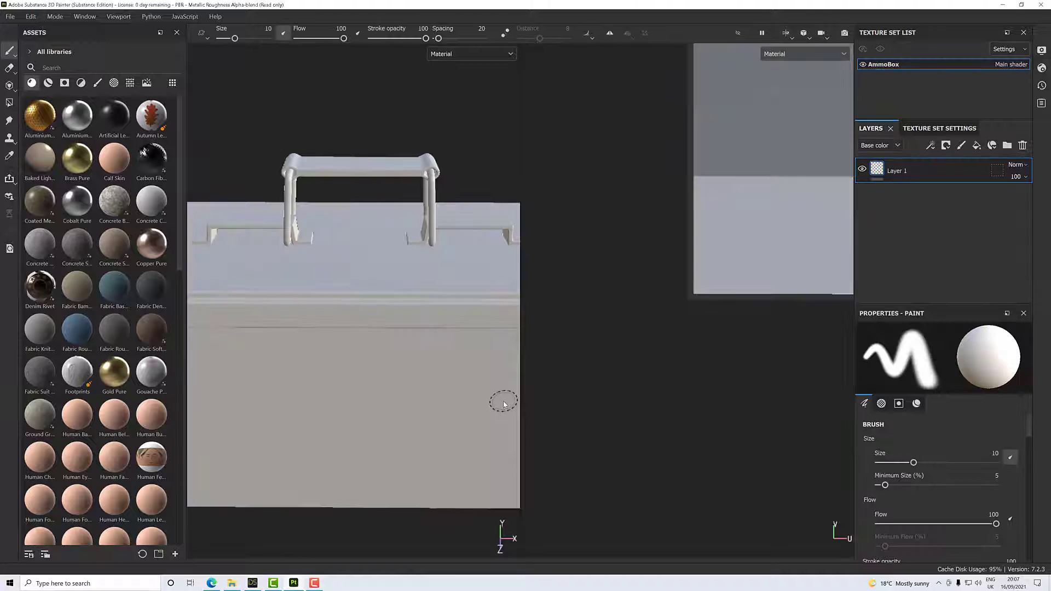
# - Open the mesh map baking settings for the AmmoBox texture set and exclude the ID map from the bake
pyautogui.scroll(-5, 498, 356)
pyautogui.moveTo(491, 359)
pyautogui.keyDown('alt'); pyautogui.mouseDown()
pyautogui.moveTo(348, 372)
pyautogui.moveTo(289, 347)
pyautogui.moveTo(363, 311)
pyautogui.mouseUp(); pyautogui.keyUp('alt')
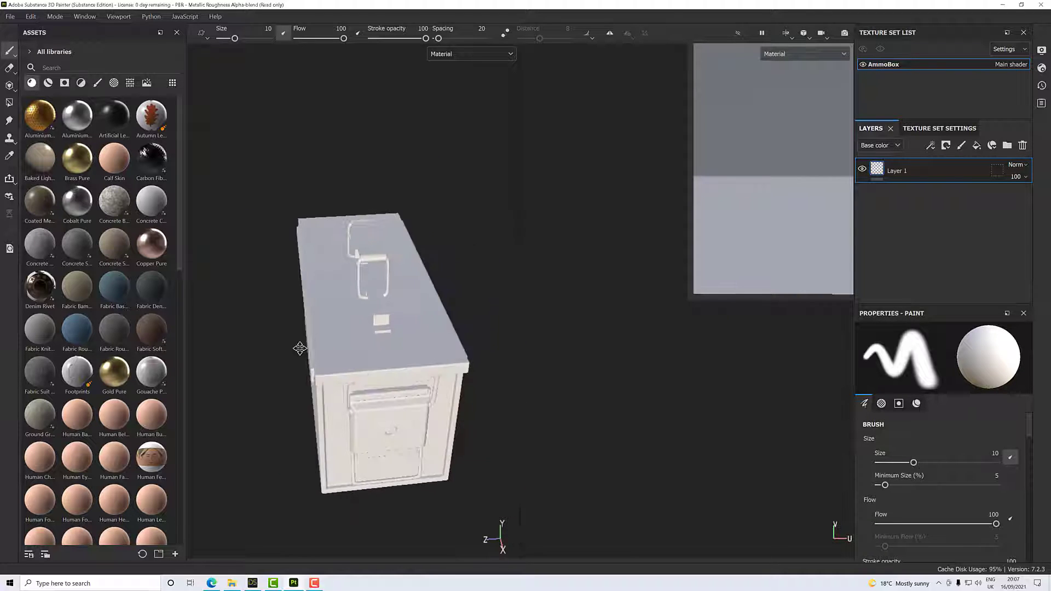
pyautogui.scroll(-1, 348, 318)
pyautogui.keyDown('alt'); pyautogui.moveTo(362, 309); pyautogui.dragTo(362, 321, button='middle'); pyautogui.keyUp('alt')
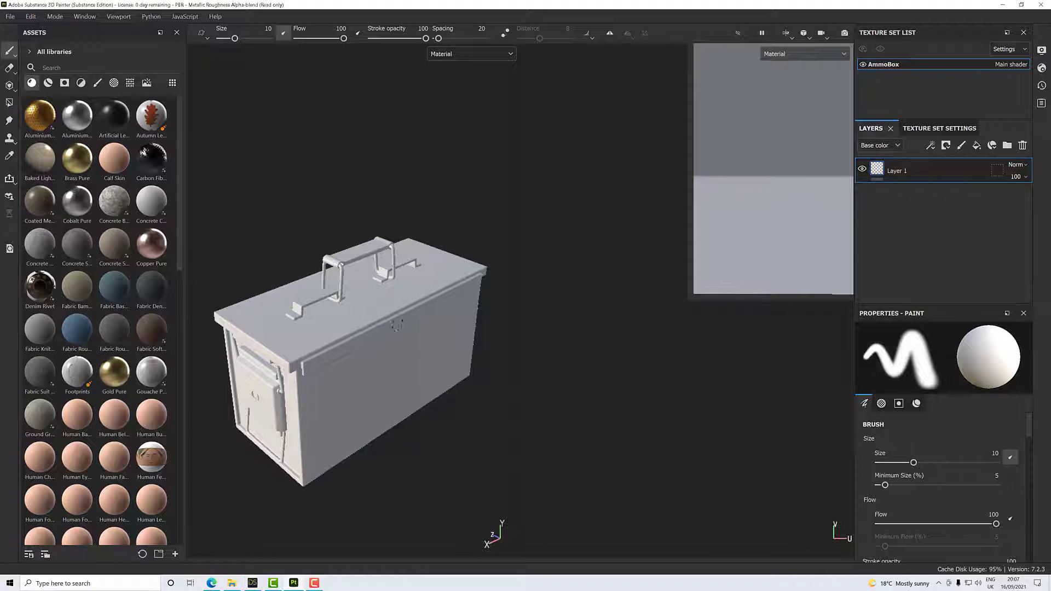
pyautogui.click(923, 129)
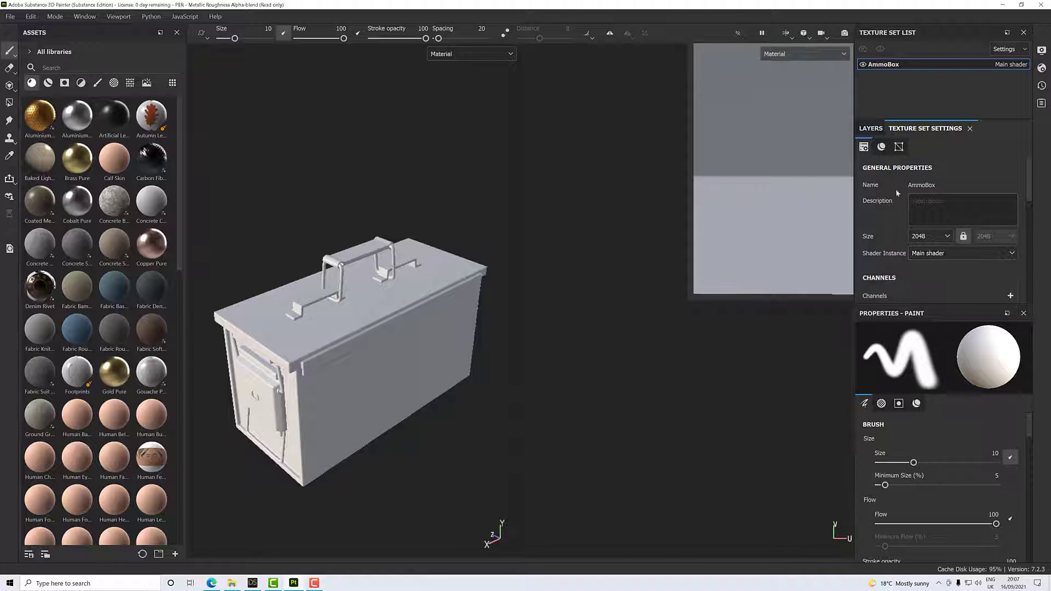
pyautogui.click(899, 147)
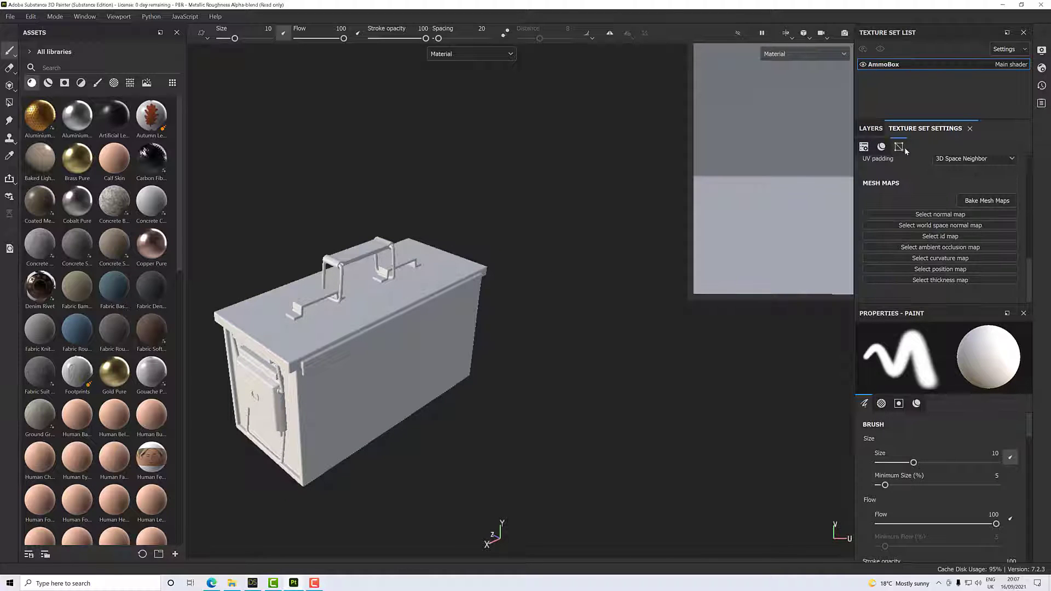
pyautogui.click(983, 201)
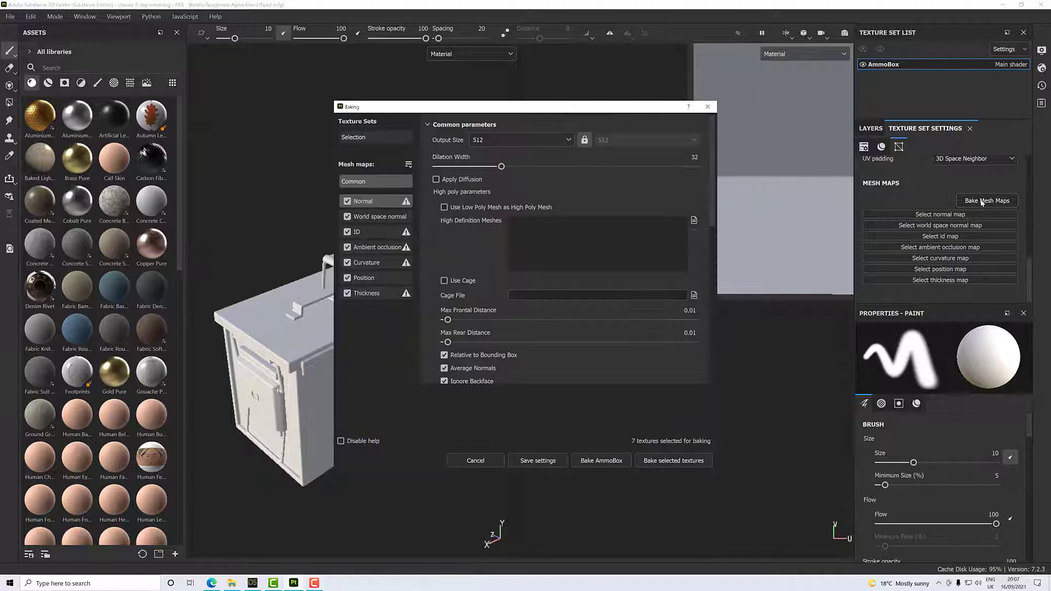
pyautogui.click(347, 233)
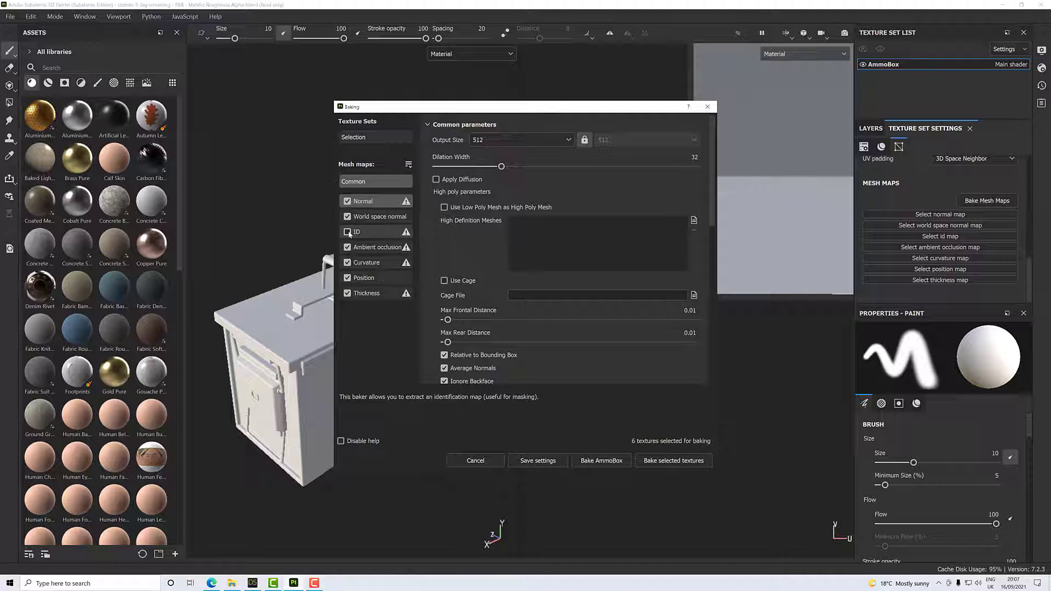
# - Set the ambient occlusion baker's max occluder distance to 0.13 and its secondary rays to 256
pyautogui.click(377, 248)
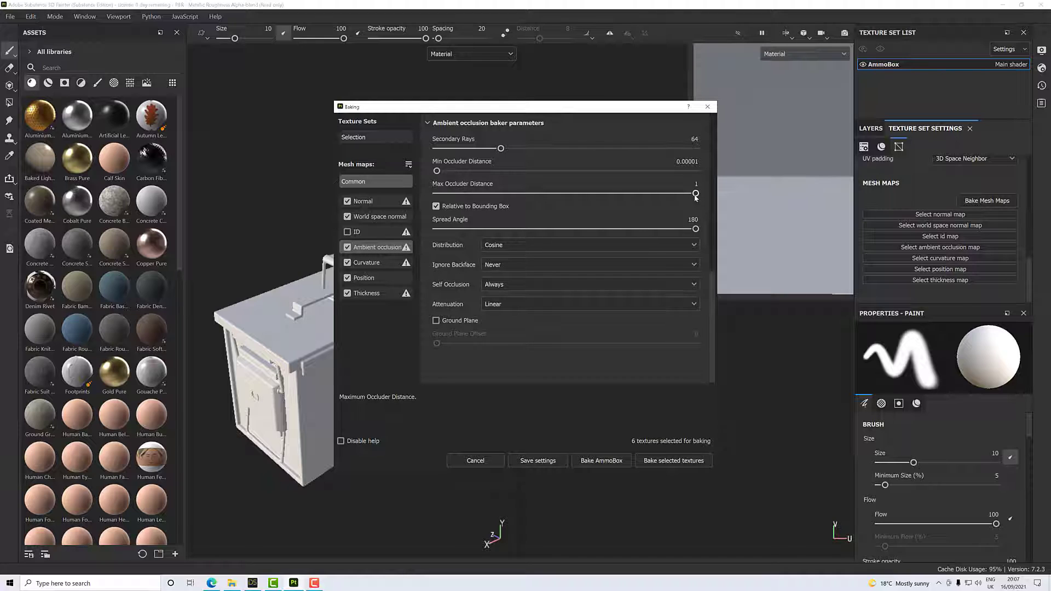
pyautogui.moveTo(695, 193); pyautogui.dragTo(471, 195)
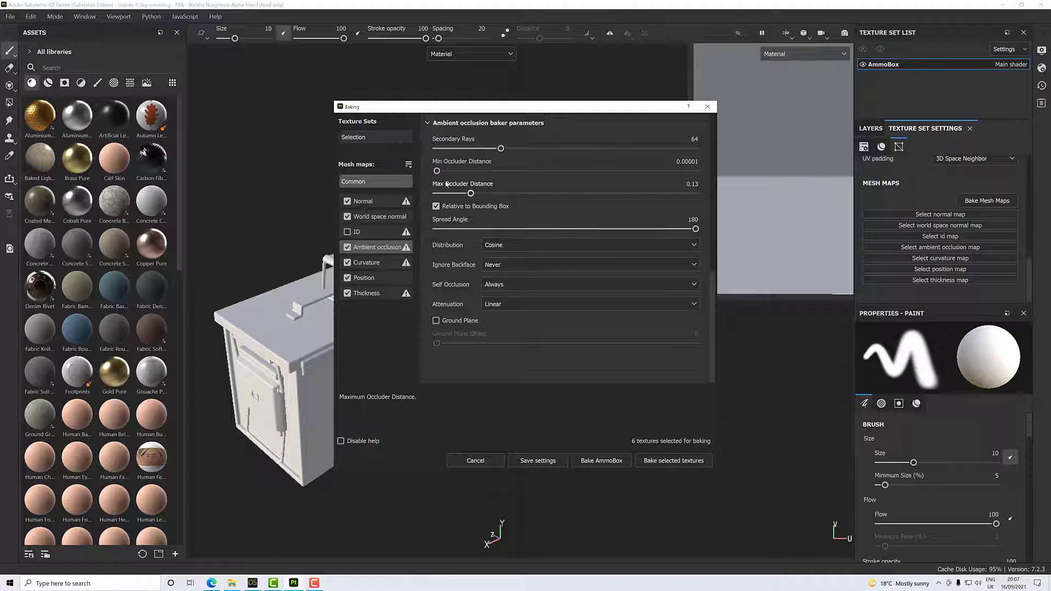
pyautogui.moveTo(498, 149); pyautogui.dragTo(696, 149)
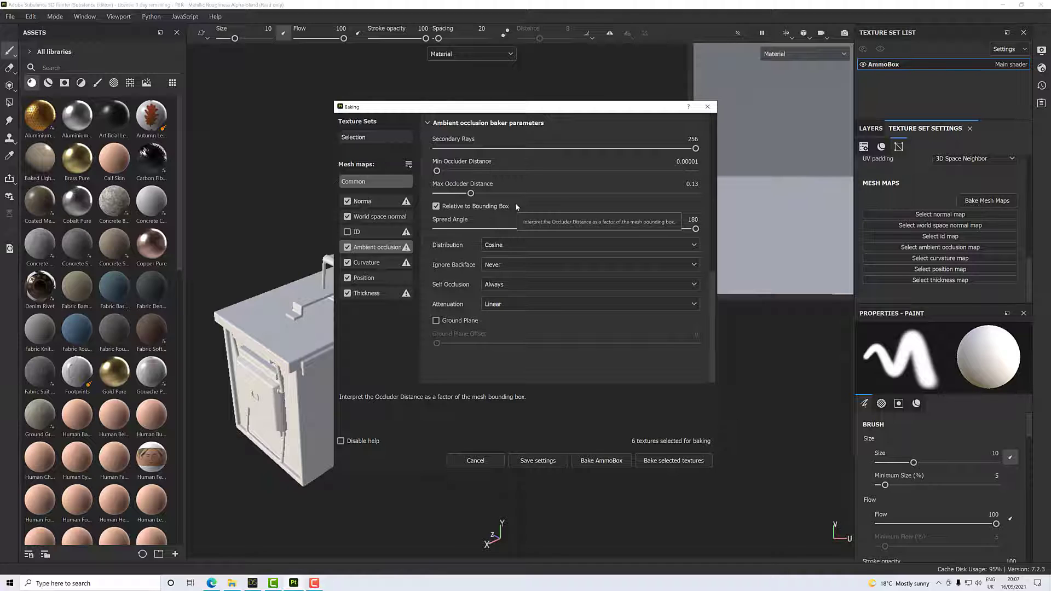
# - Set the curvature baker to 256 secondary rays and a 0.005 sampling radius, and bake the selected mesh maps
pyautogui.click(376, 263)
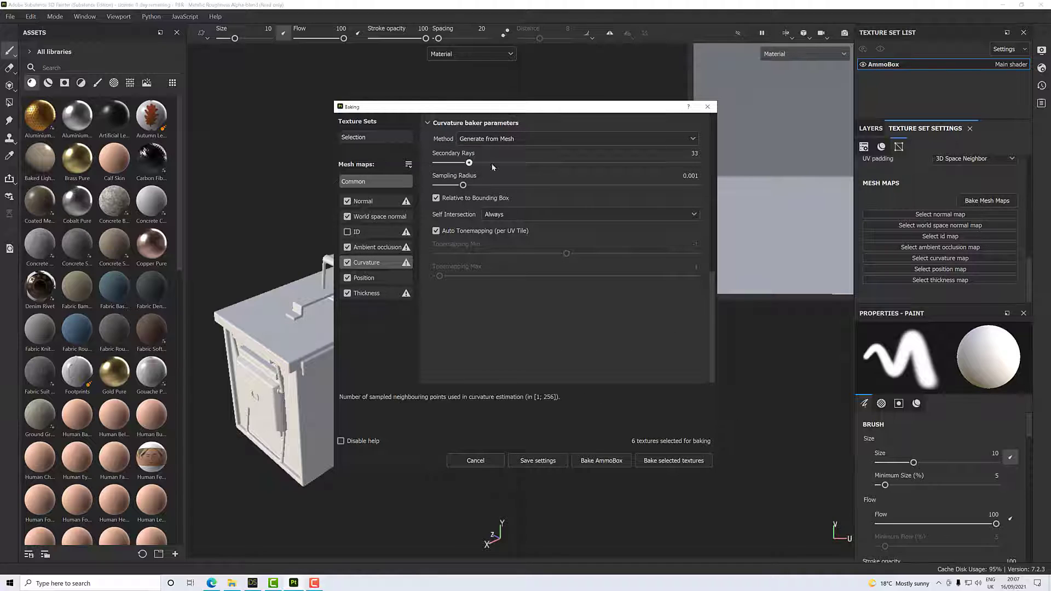
pyautogui.moveTo(468, 163); pyautogui.dragTo(709, 175)
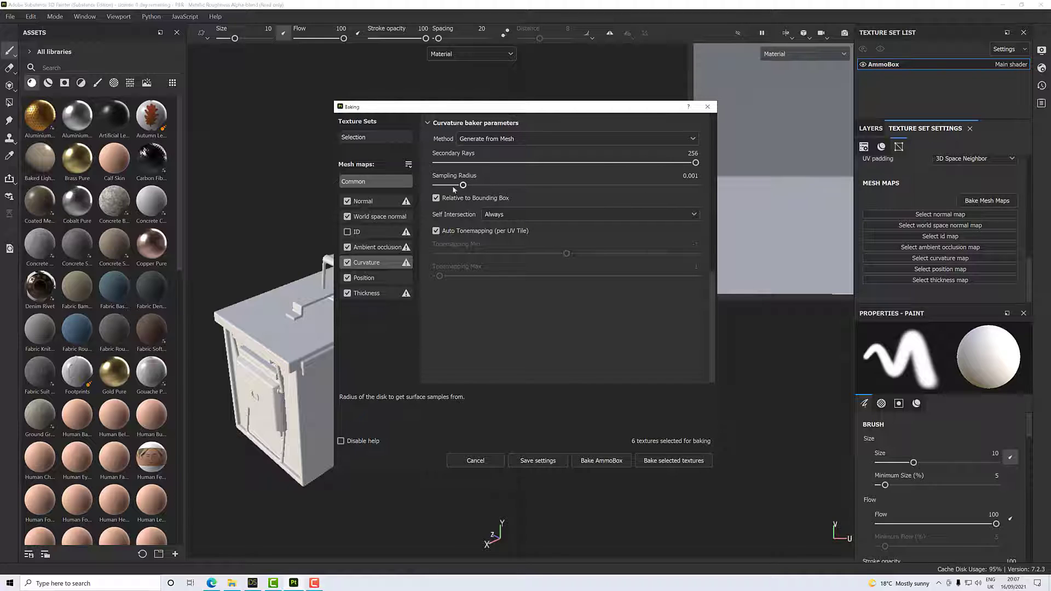
pyautogui.moveTo(462, 186); pyautogui.dragTo(565, 187)
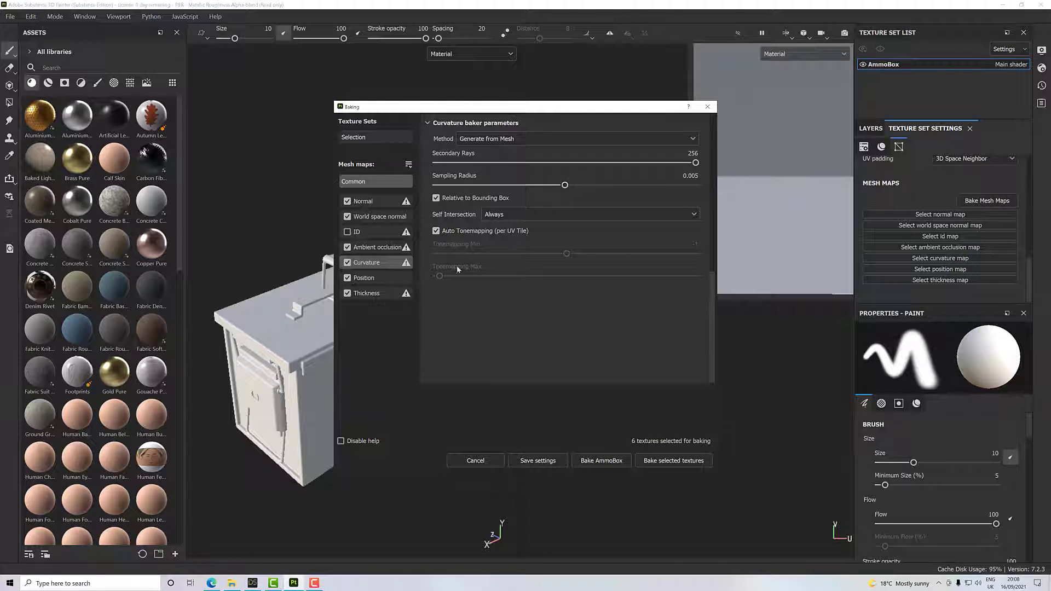
pyautogui.click(660, 462)
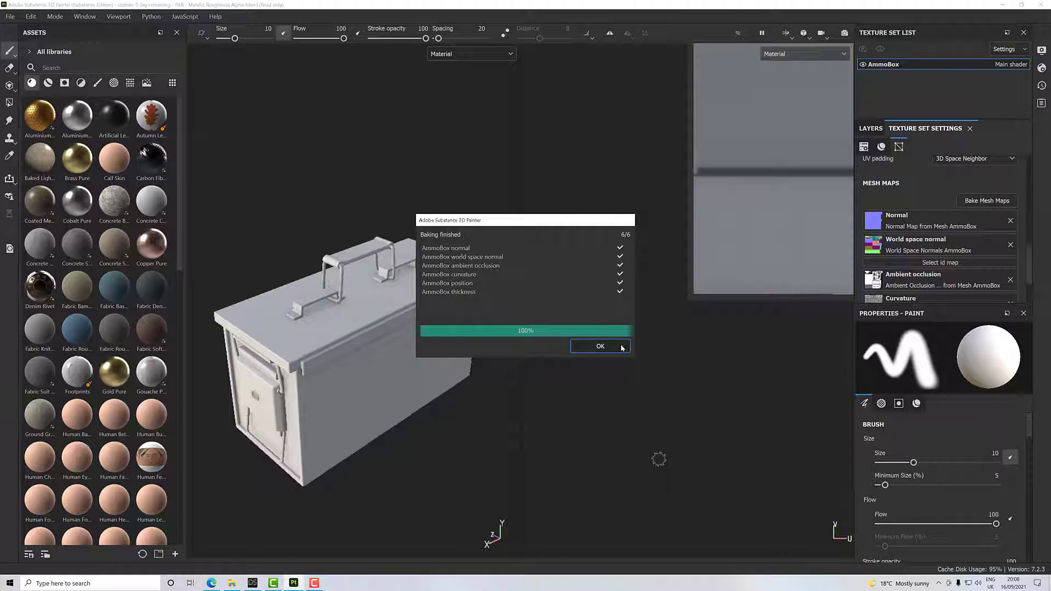
pyautogui.click(602, 346)
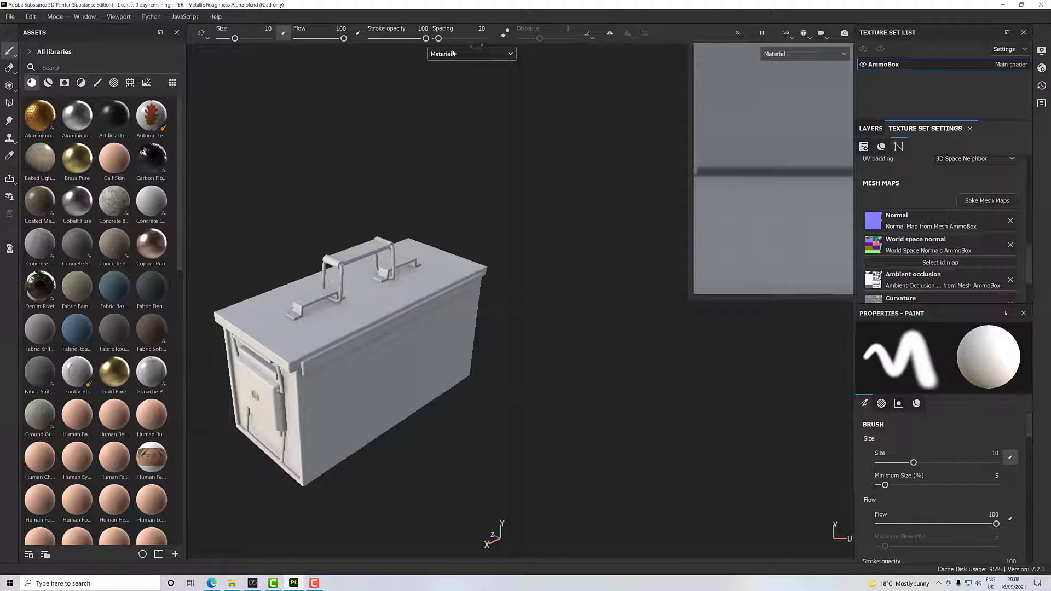
# - Display the baked ambient occlusion map on the model and inspect the shading around the box's end and lid
pyautogui.click(470, 54)
pyautogui.scroll(-4, 455, 137)
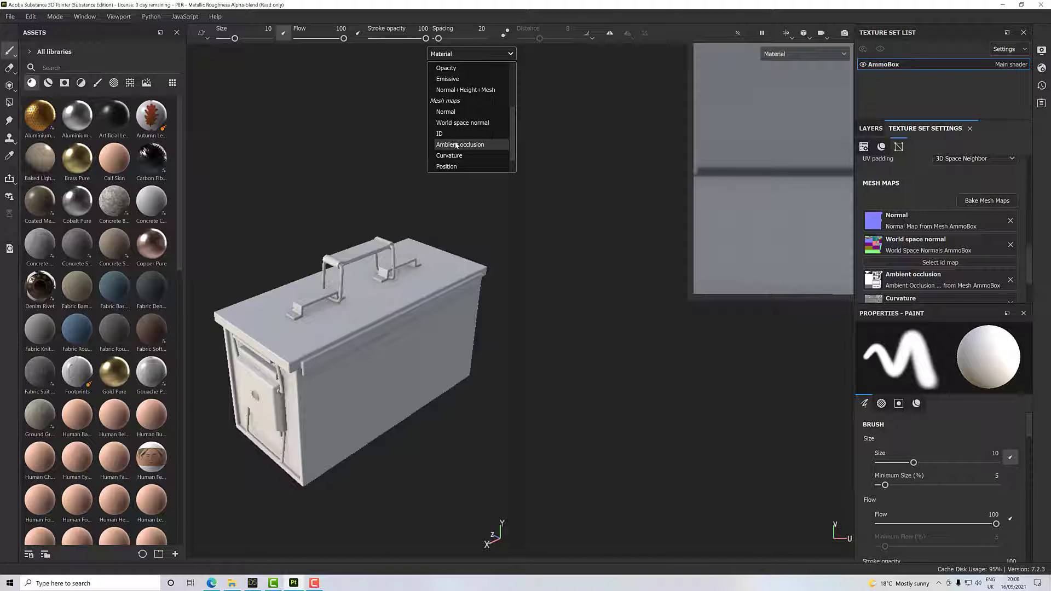
pyautogui.click(456, 145)
pyautogui.keyDown('alt'); pyautogui.moveTo(308, 380); pyautogui.dragTo(438, 323); pyautogui.keyUp('alt')
pyautogui.scroll(5, 386, 408)
pyautogui.scroll(-5, 324, 404)
# - Display the baked curvature map on the model and inspect the box's edges
pyautogui.click(466, 54)
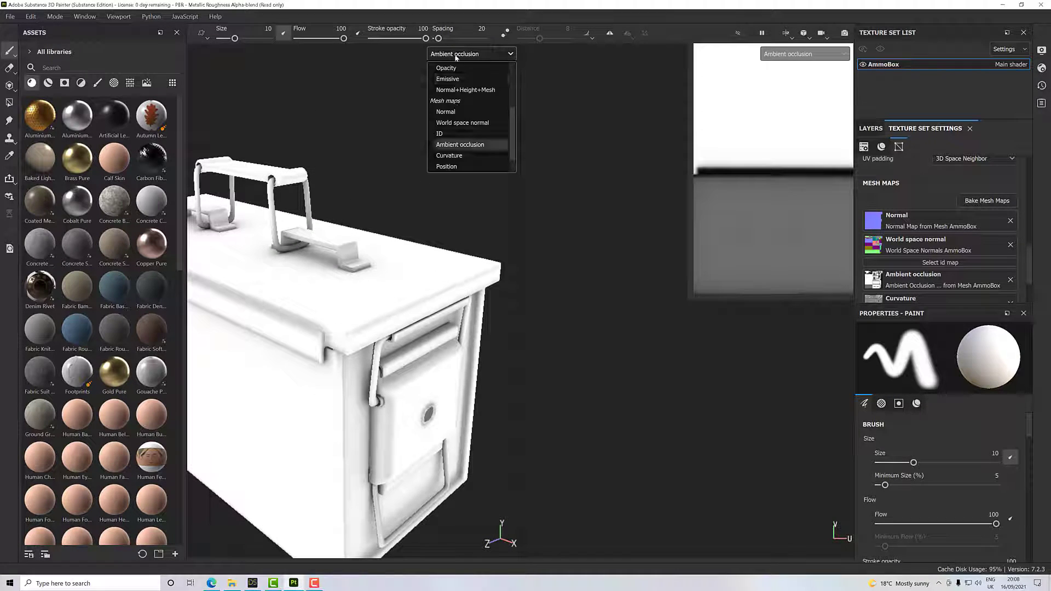
pyautogui.click(460, 155)
pyautogui.keyDown('alt'); pyautogui.moveTo(453, 255); pyautogui.dragTo(428, 246); pyautogui.keyUp('alt')
pyautogui.keyDown('alt'); pyautogui.moveTo(428, 247); pyautogui.dragTo(396, 297, button='middle'); pyautogui.keyUp('alt')
pyautogui.keyDown('alt'); pyautogui.moveTo(397, 290); pyautogui.dragTo(409, 286); pyautogui.keyUp('alt')
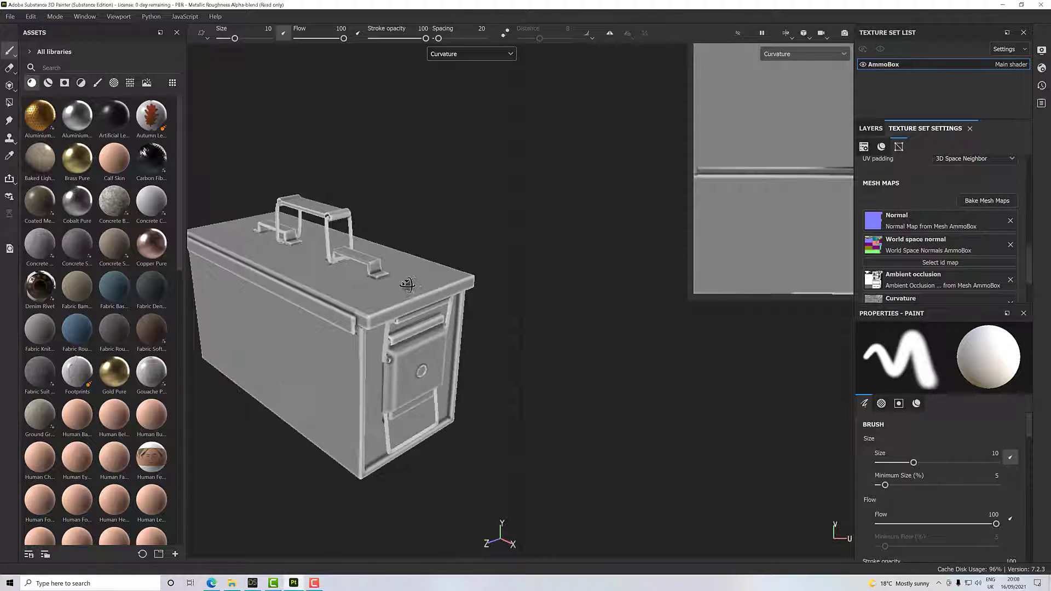
pyautogui.keyDown('alt'); pyautogui.moveTo(409, 285); pyautogui.dragTo(420, 282, button='middle'); pyautogui.keyUp('alt')
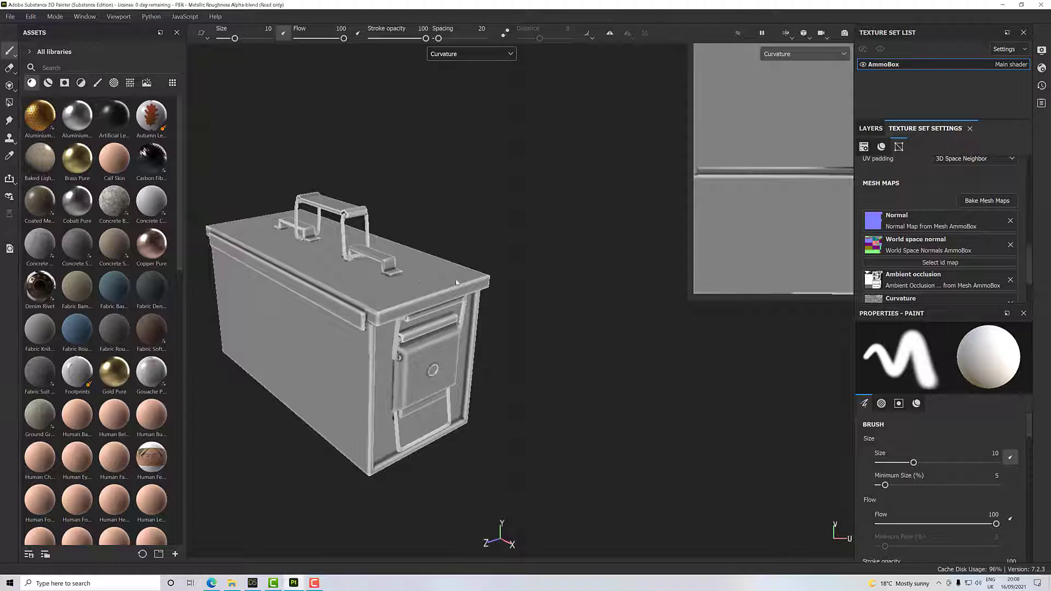
# - Return the viewport to the Material display and delete the default Layer 1 from the layer stack
pyautogui.click(472, 56)
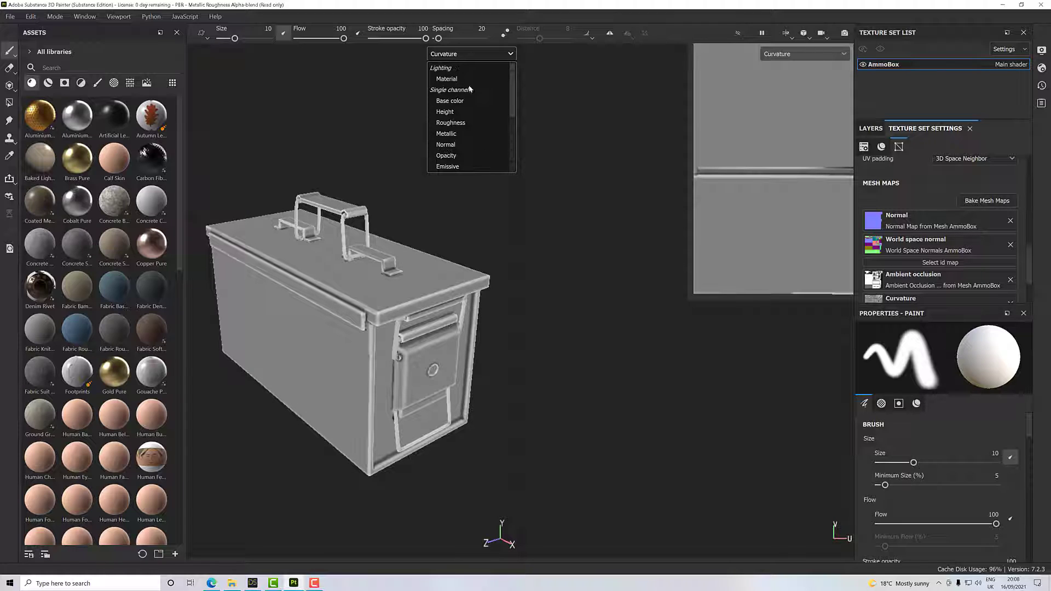
pyautogui.click(466, 79)
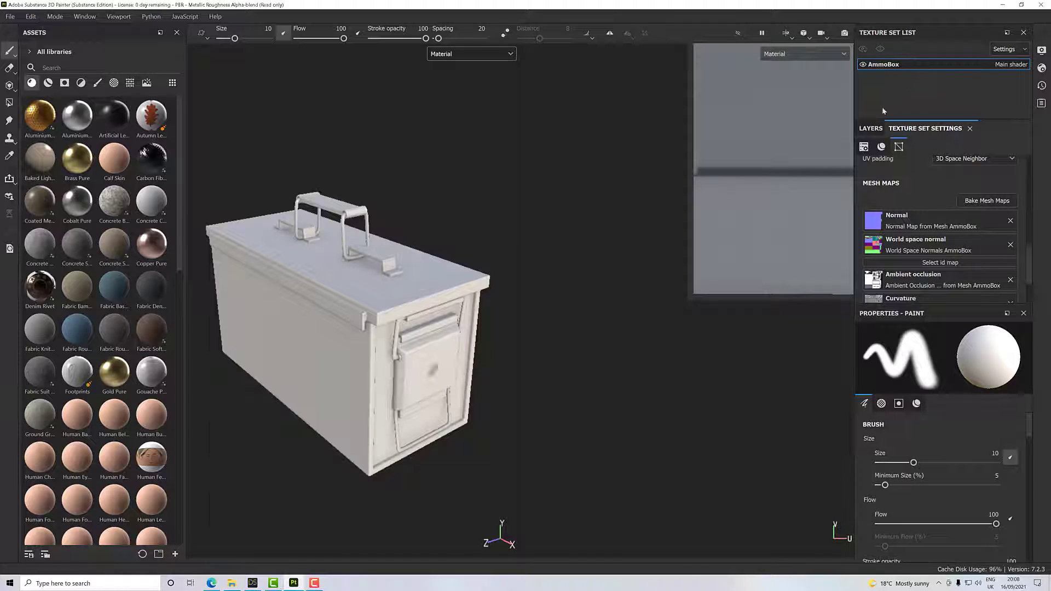
pyautogui.click(870, 129)
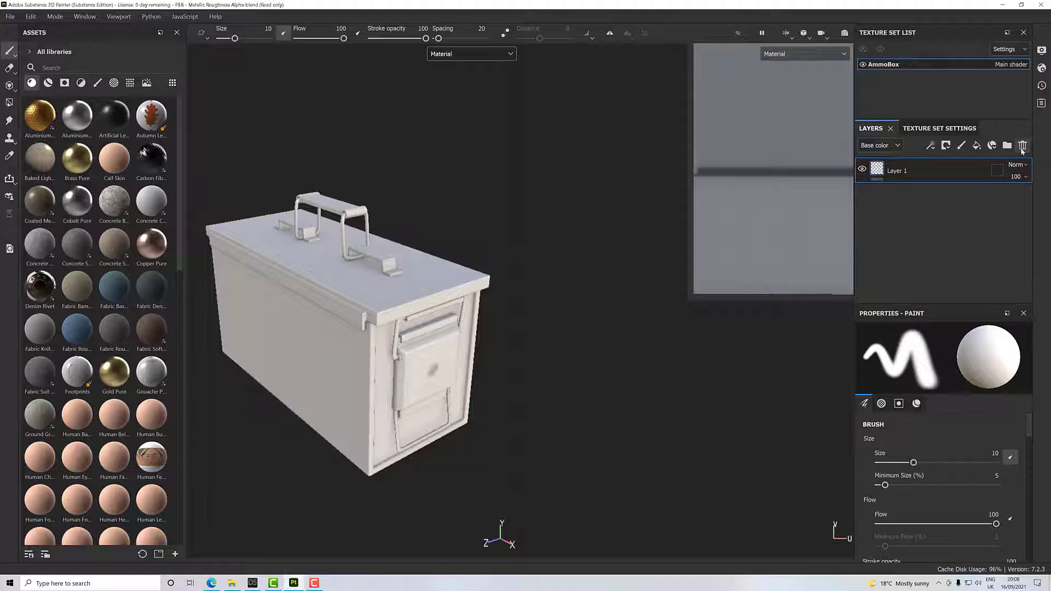
pyautogui.click(1022, 146)
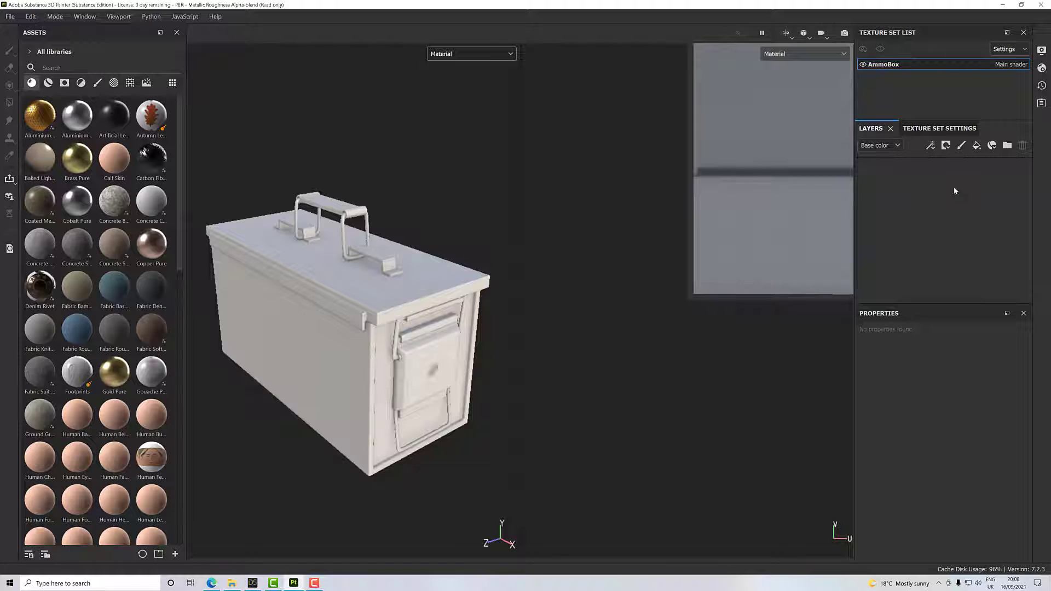
# - Create a folder in the empty layer stack and name it Paint
pyautogui.click(1007, 146)
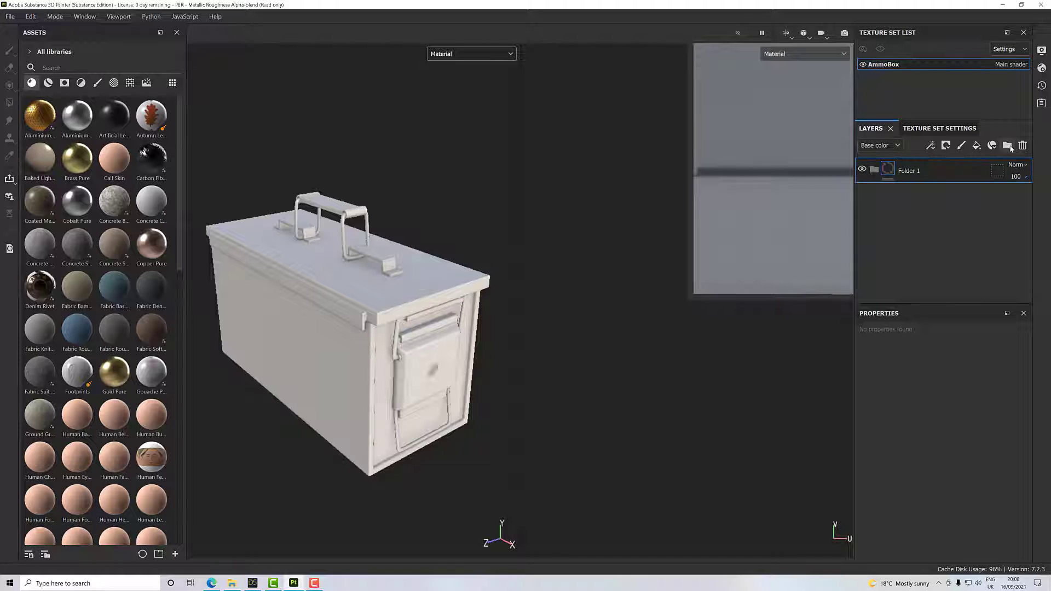
pyautogui.doubleClick(923, 172)
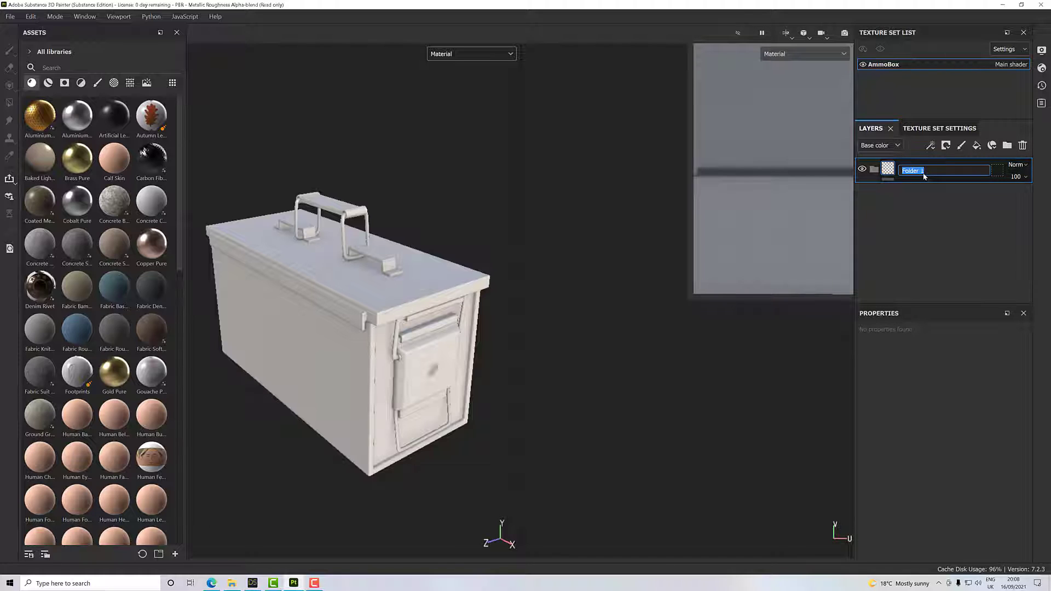
pyautogui.write('Paint')
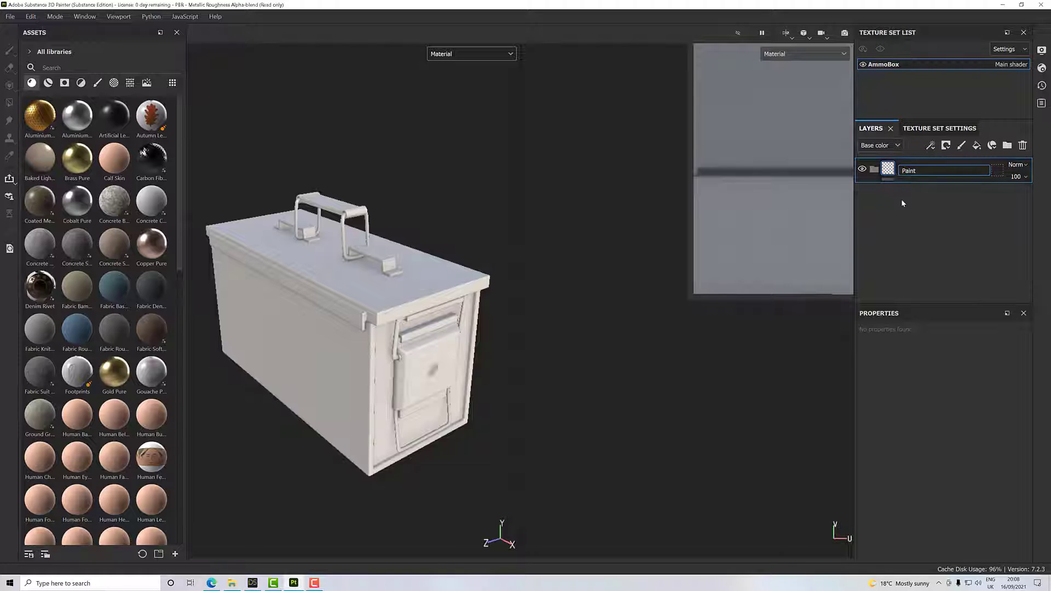
pyautogui.click(897, 174)
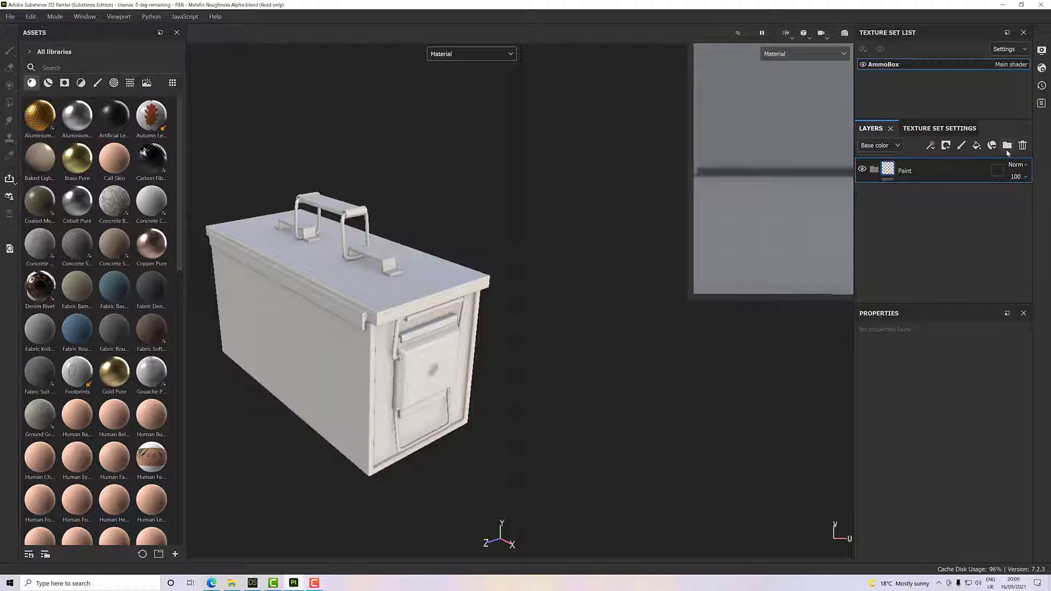
# - Create a second folder named Metal and place it below the Paint folder in the layer stack
pyautogui.click(1007, 147)
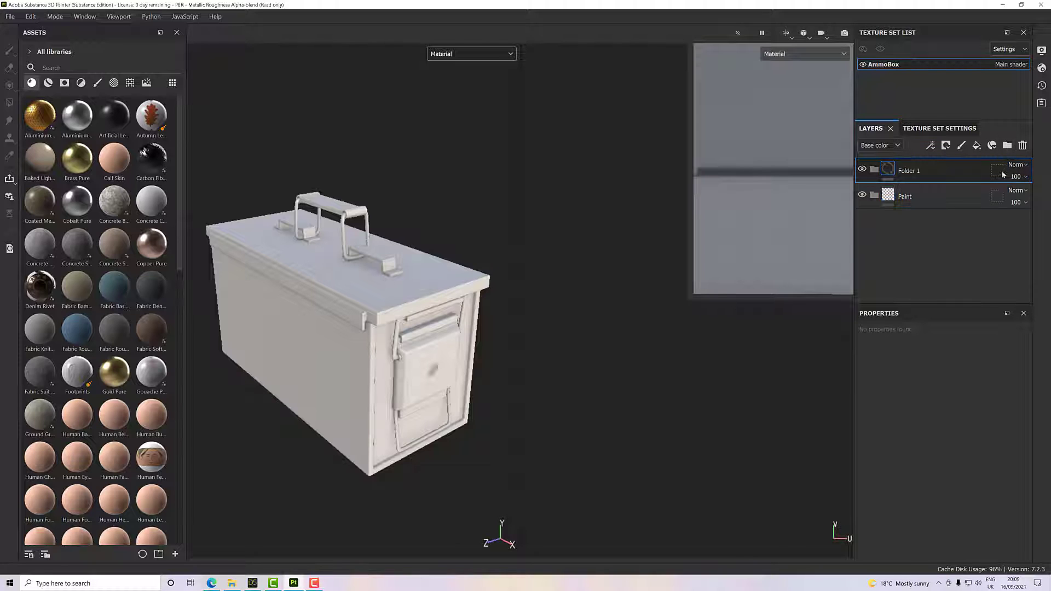
pyautogui.doubleClick(916, 173)
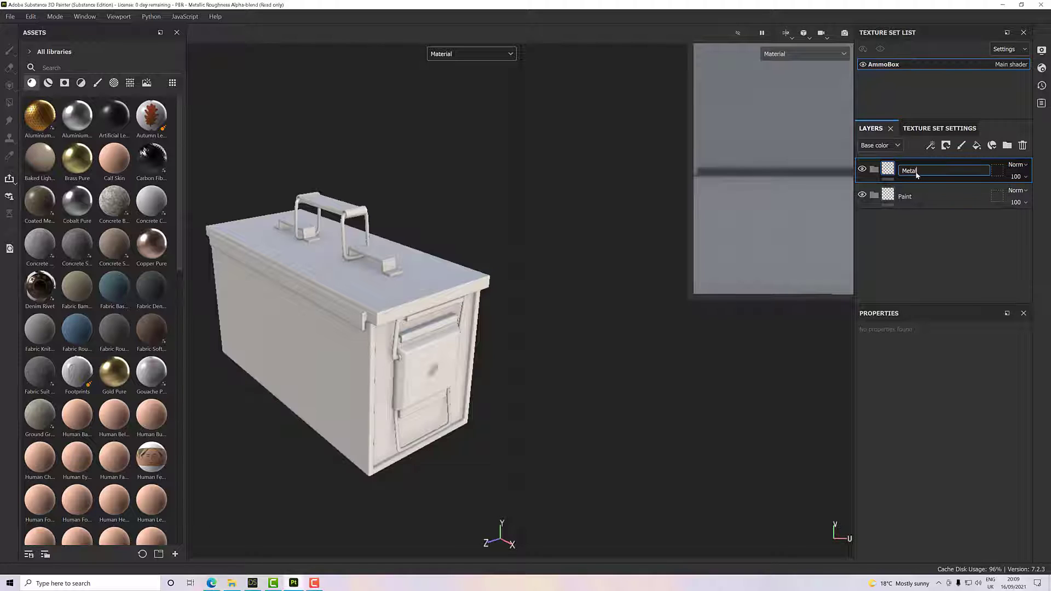
pyautogui.click(917, 196)
pyautogui.moveTo(925, 168); pyautogui.dragTo(942, 269)
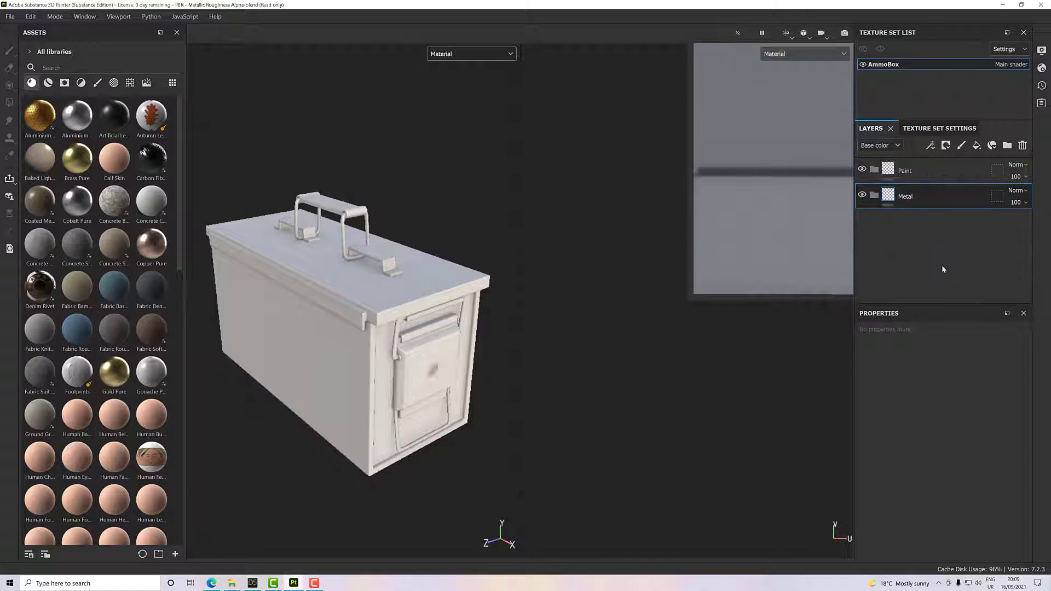
# - Search the assets for "steel" and add the Steel Rough material as a fill inside the Metal folder
pyautogui.click(924, 196)
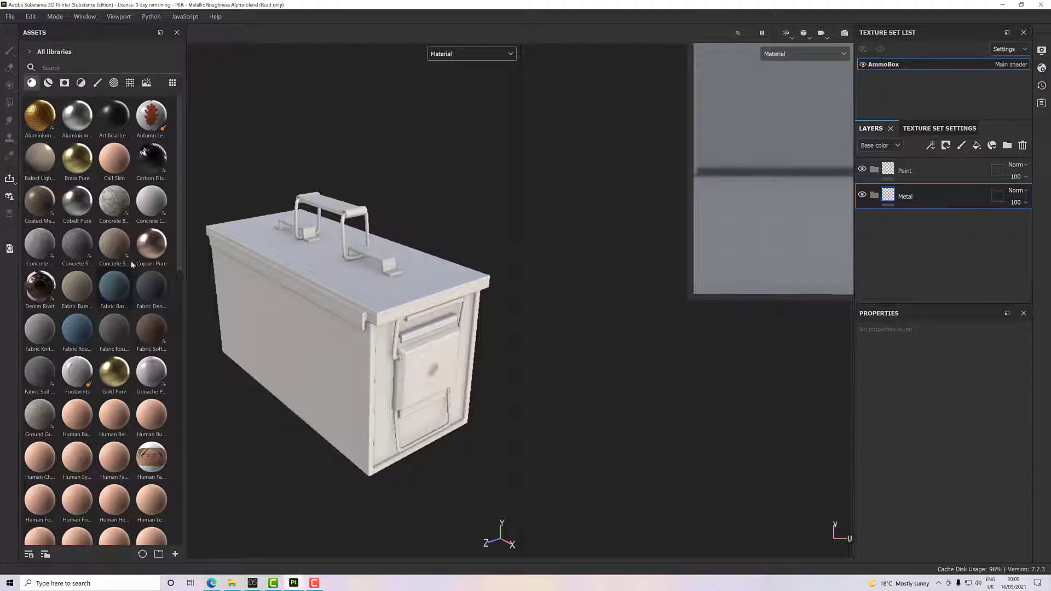
pyautogui.click(71, 69)
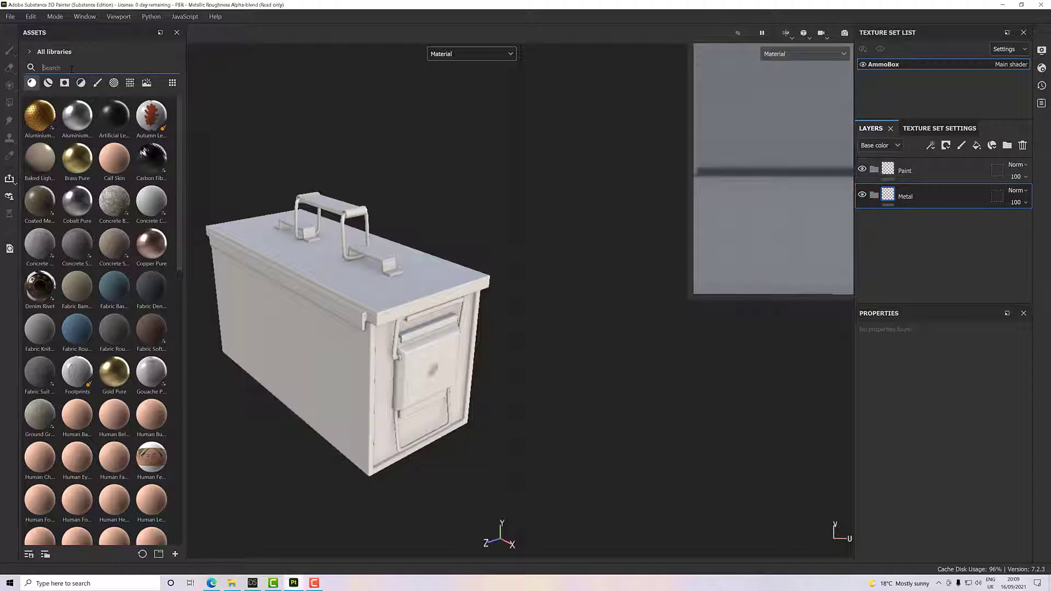
pyautogui.write('steel')
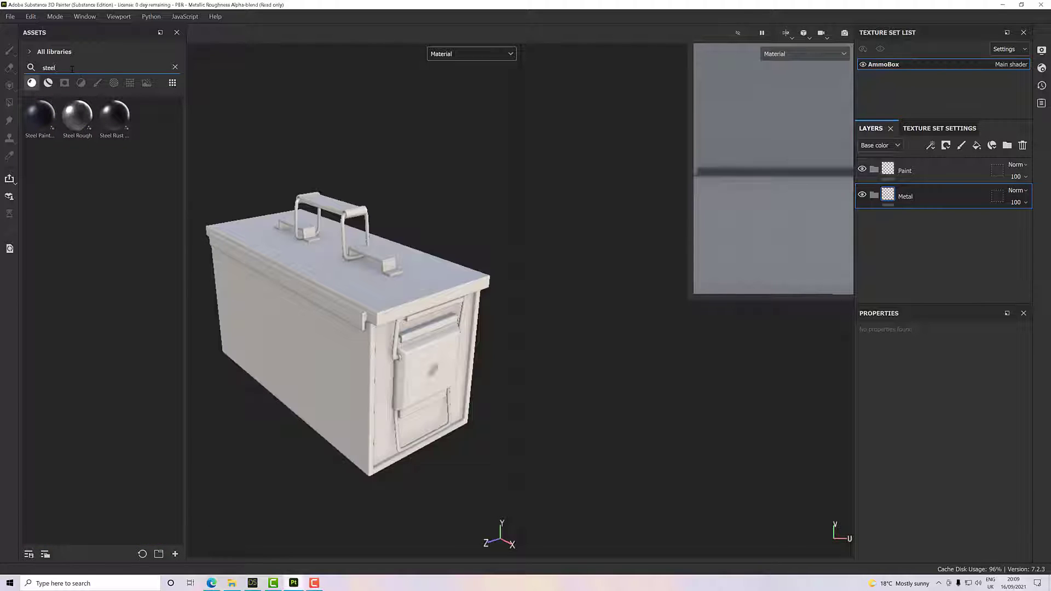
pyautogui.moveTo(77, 115); pyautogui.dragTo(918, 200)
pyautogui.scroll(5, 432, 298)
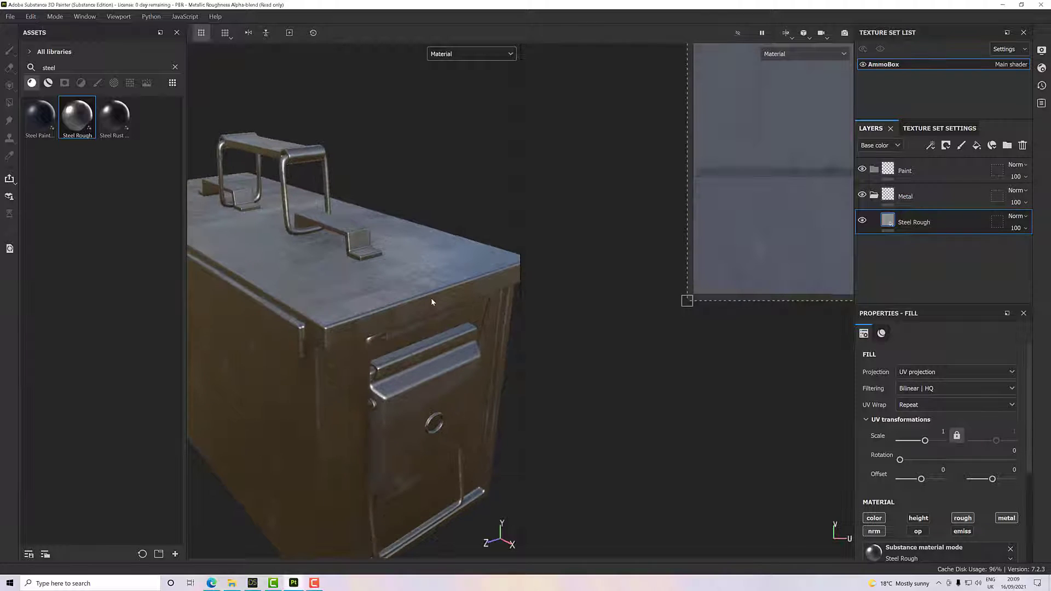
pyautogui.keyDown('alt'); pyautogui.moveTo(408, 302); pyautogui.dragTo(457, 331); pyautogui.keyUp('alt')
pyautogui.scroll(-3, 421, 294)
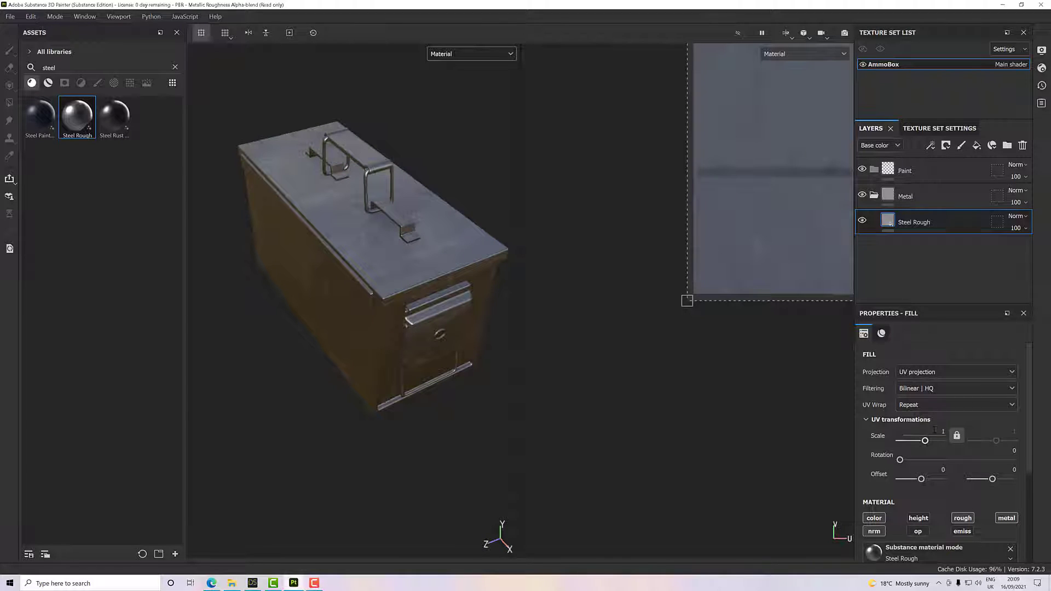
# - Try a UV scale of 2 on the Steel Rough fill and check the pattern on the box's side
pyautogui.click(937, 431)
pyautogui.write('2')
pyautogui.press('Return')
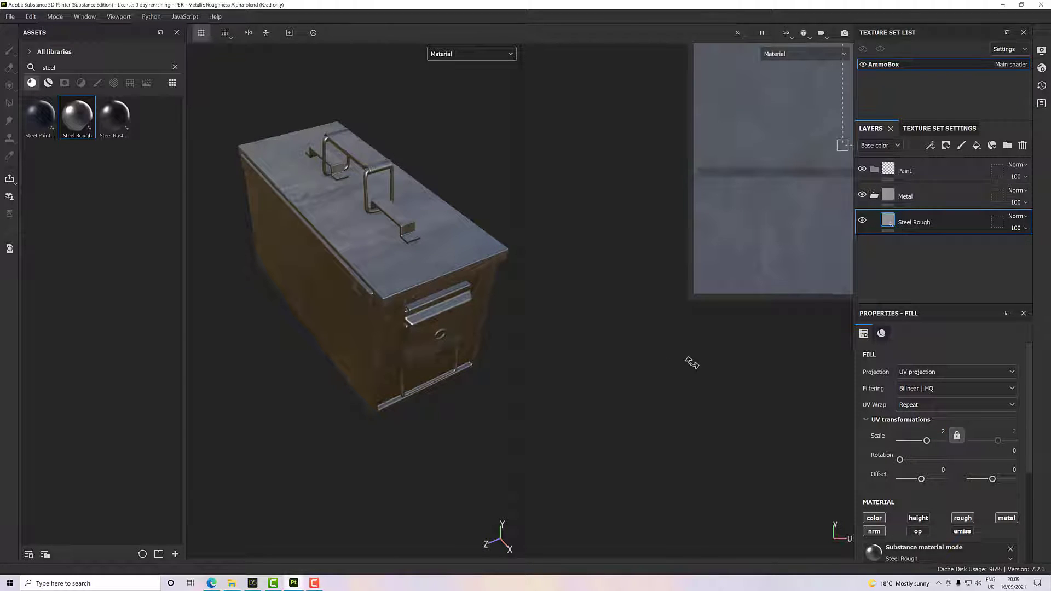
pyautogui.keyDown('alt'); pyautogui.moveTo(434, 288); pyautogui.dragTo(584, 219); pyautogui.keyUp('alt')
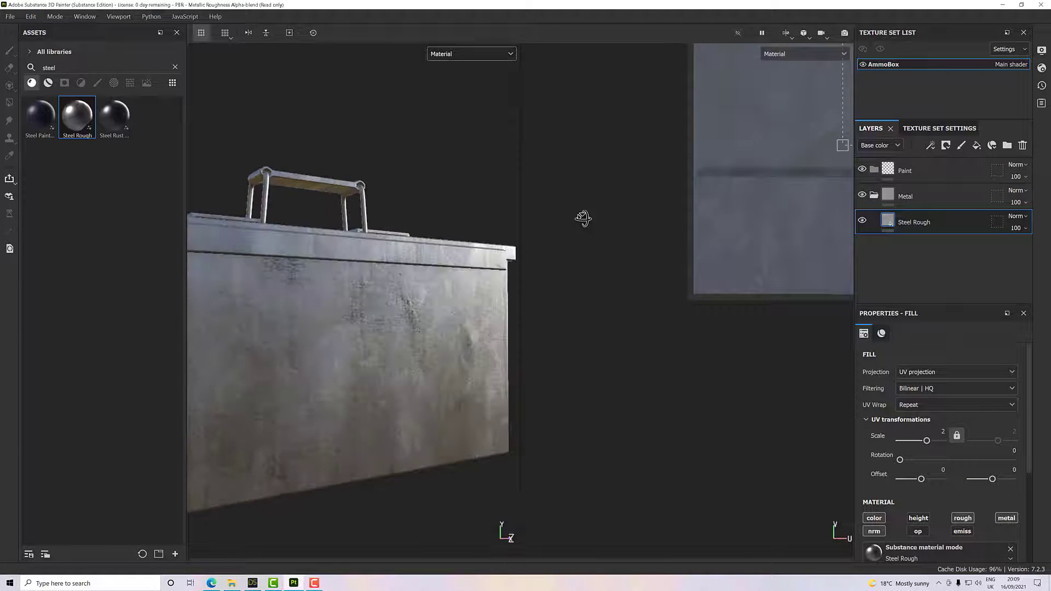
# - Set the UV scale of the Steel Rough fill to 3 and check the metal on the box's long side
pyautogui.click(941, 432)
pyautogui.write('3')
pyautogui.press('Return')
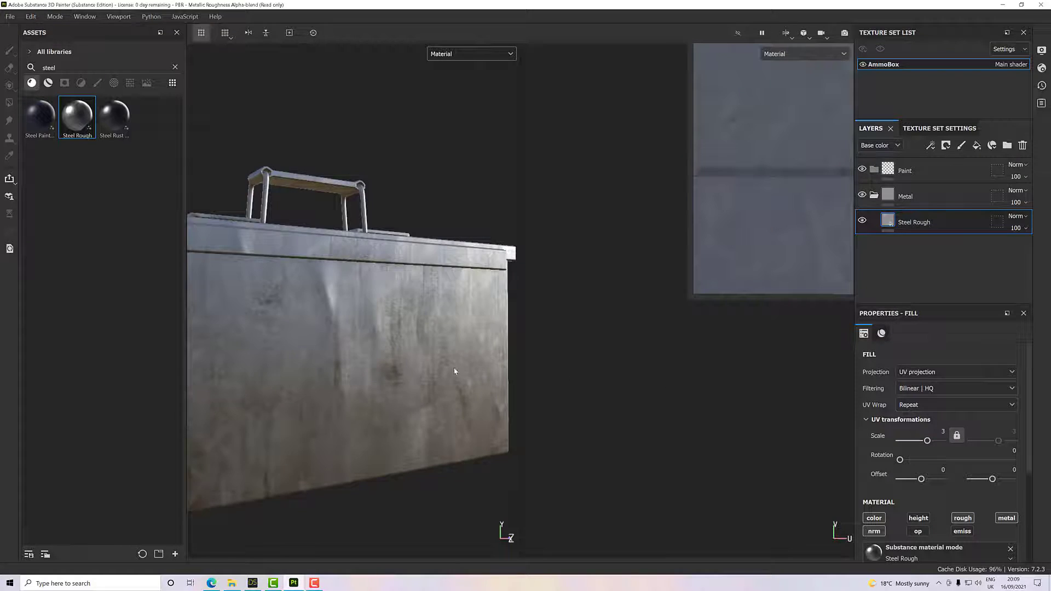
pyautogui.scroll(-3, 454, 371)
pyautogui.keyDown('alt'); pyautogui.moveTo(455, 372); pyautogui.dragTo(334, 372); pyautogui.keyUp('alt')
# - Raise the Steel Roughness parameter of the Steel Rough fill to 0.56
pyautogui.scroll(-2, 909, 501)
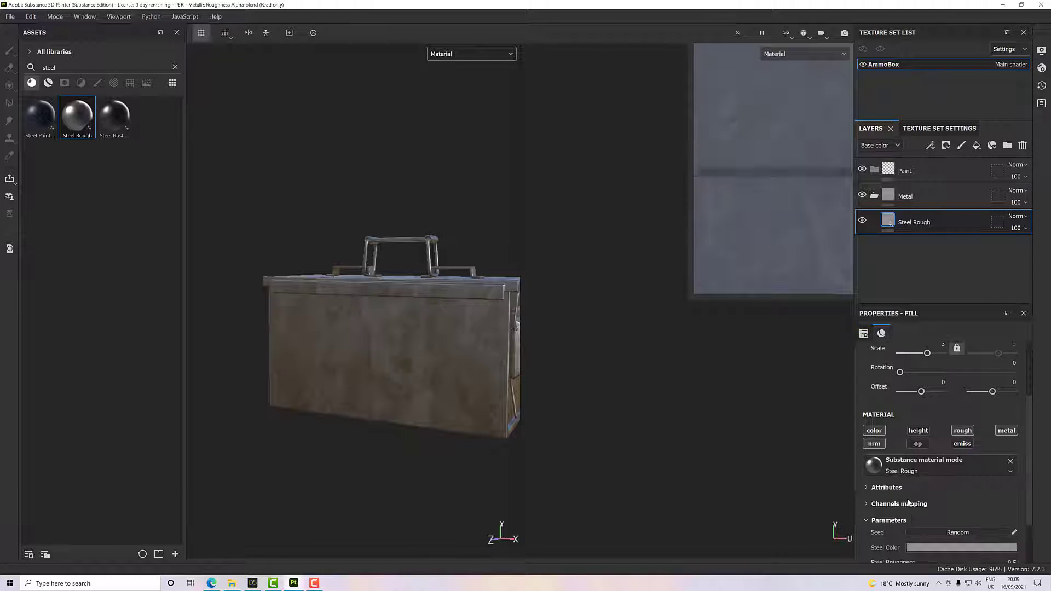
pyautogui.scroll(-2, 908, 502)
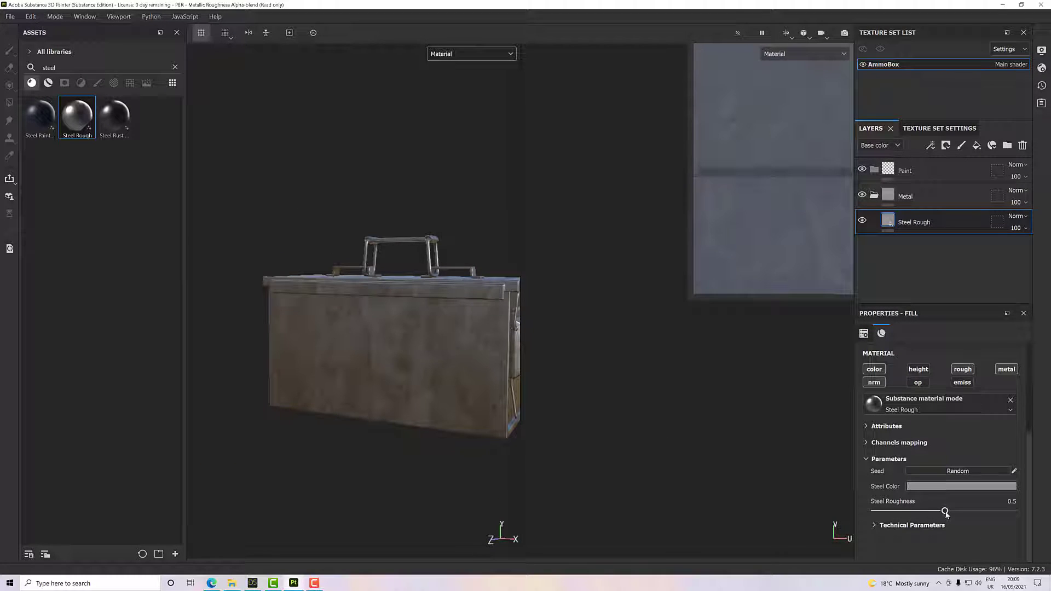
pyautogui.moveTo(945, 514); pyautogui.dragTo(953, 514)
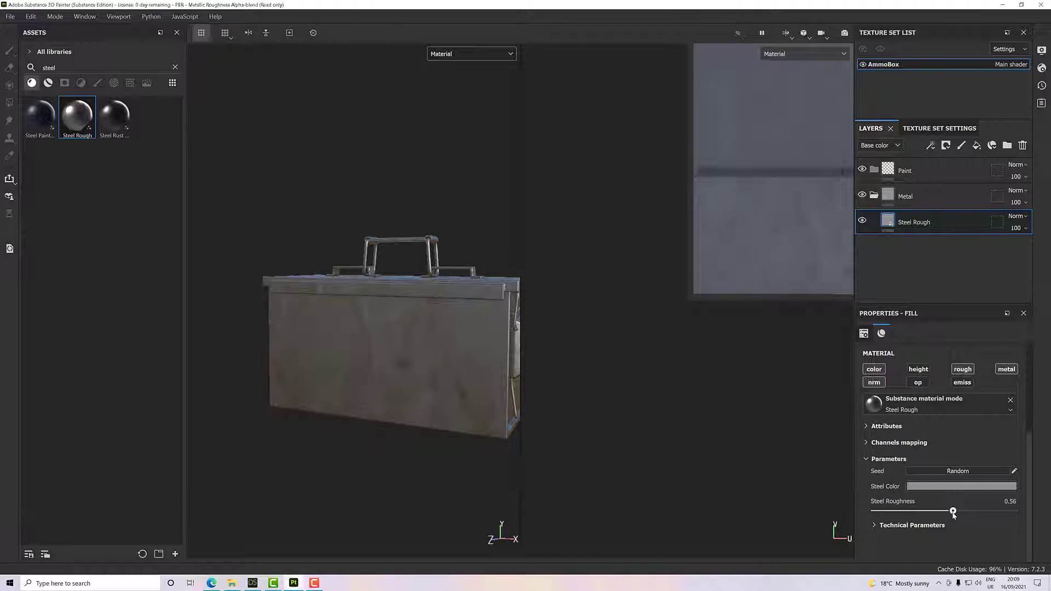
pyautogui.keyDown('alt'); pyautogui.moveTo(694, 460); pyautogui.dragTo(547, 387); pyautogui.keyUp('alt')
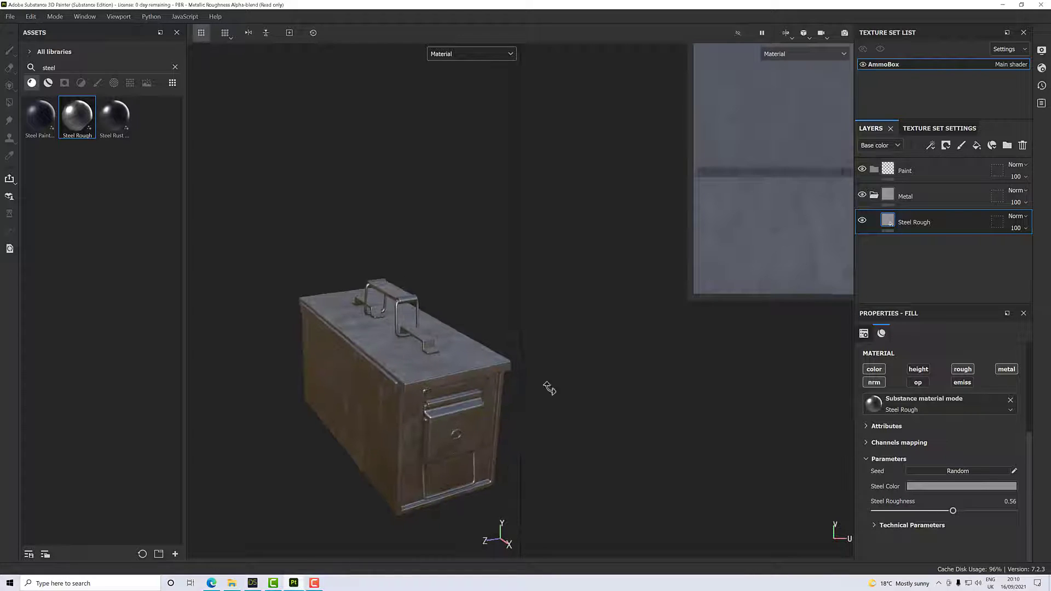
# - Search the assets for "plas", add the Plastic Matte Pure material inside the Paint folder, and inspect the coated box
pyautogui.click(908, 179)
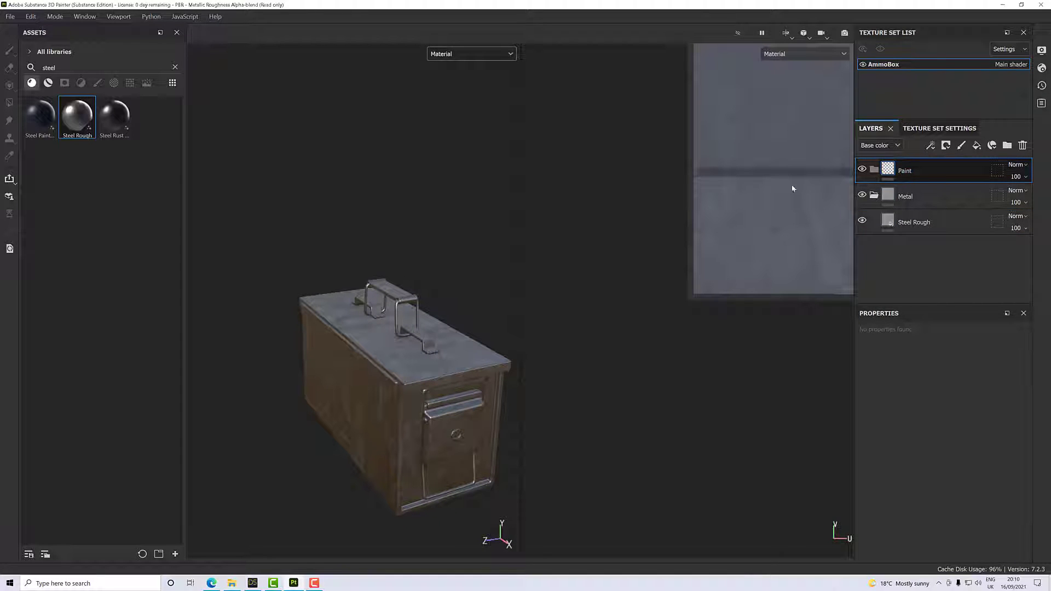
pyautogui.doubleClick(84, 70)
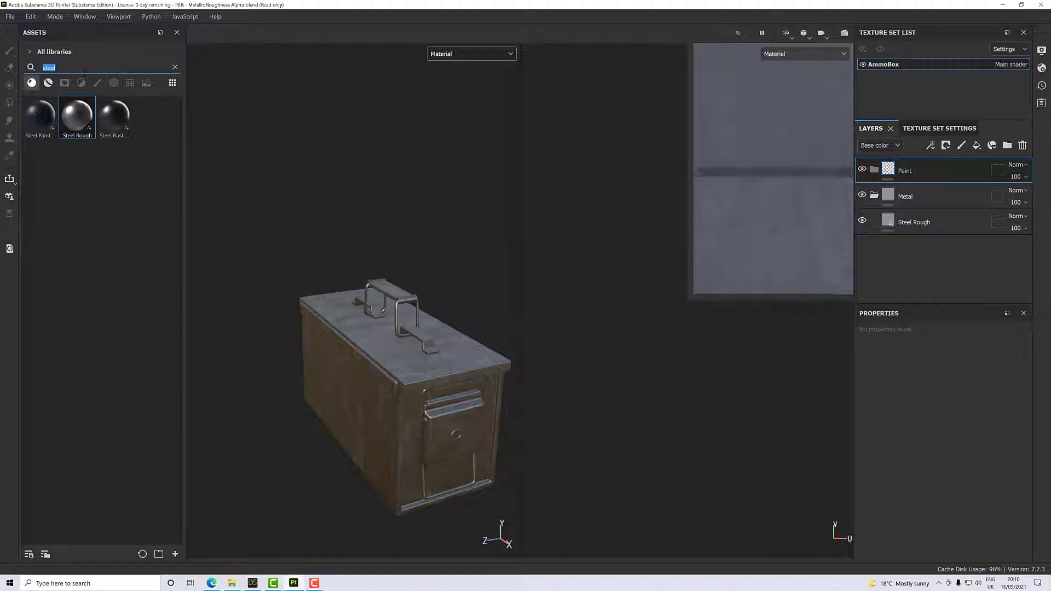
pyautogui.write('plas')
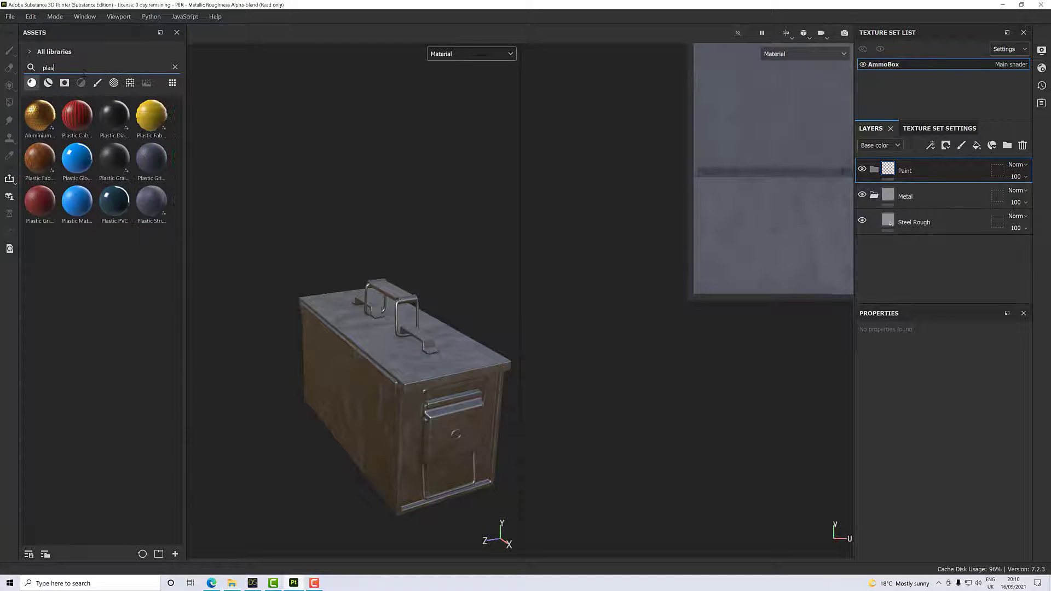
pyautogui.moveTo(76, 201)
pyautogui.mouseDown()
pyautogui.moveTo(88, 214)
pyautogui.moveTo(711, 225)
pyautogui.moveTo(887, 193)
pyautogui.moveTo(918, 173)
pyautogui.moveTo(904, 183)
pyautogui.mouseUp()
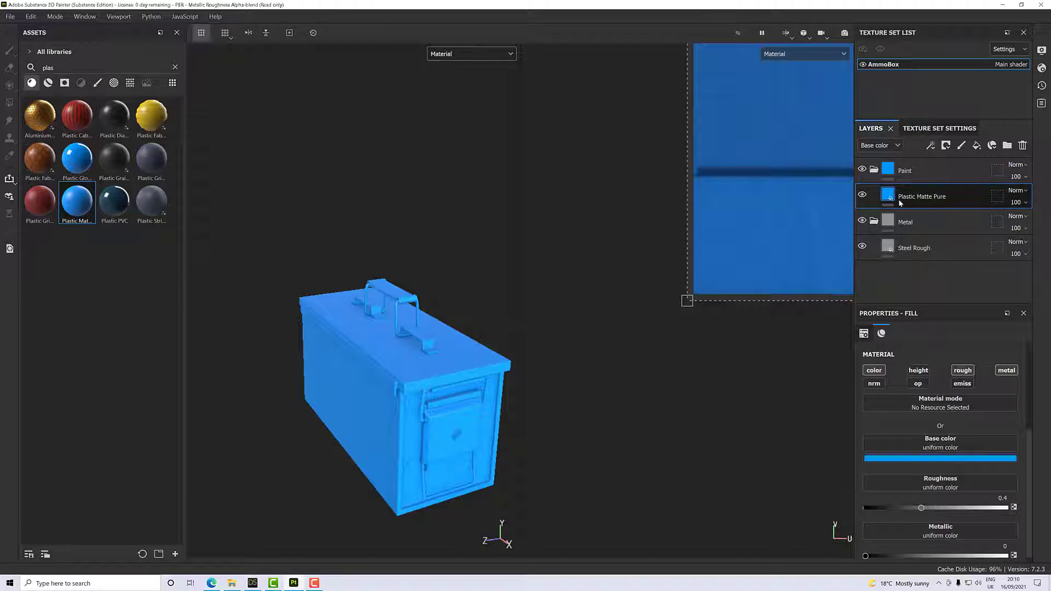
pyautogui.click(922, 225)
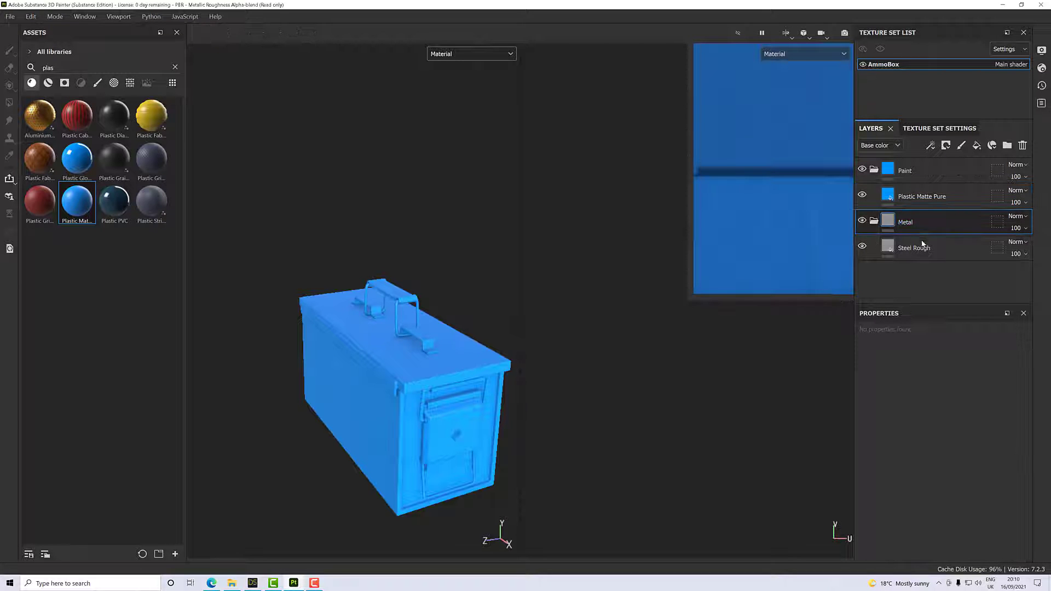
pyautogui.keyDown('alt'); pyautogui.moveTo(449, 339); pyautogui.dragTo(515, 280); pyautogui.keyUp('alt')
pyautogui.scroll(3, 366, 375)
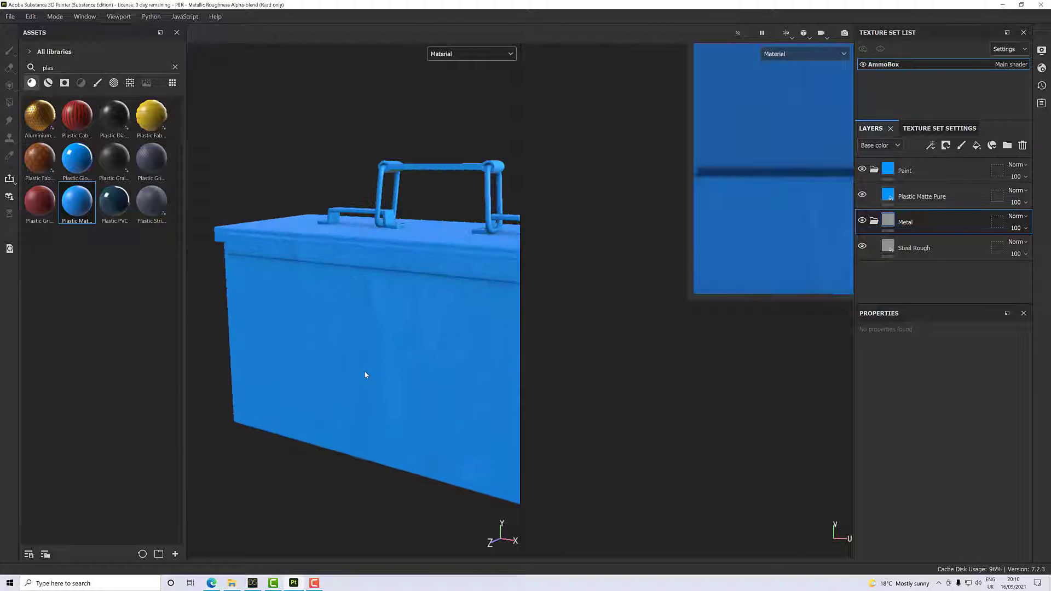
pyautogui.keyDown('alt'); pyautogui.moveTo(366, 375); pyautogui.dragTo(364, 328); pyautogui.keyUp('alt')
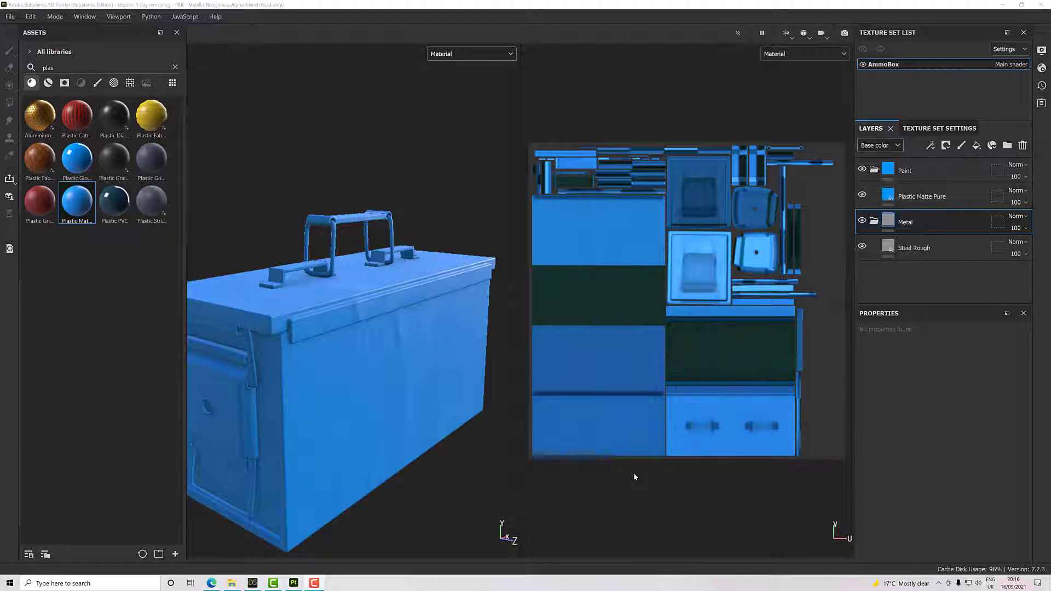
# - Rename the Plastic Matte Pure layer to Paint and enable its normal channel
pyautogui.click(937, 199)
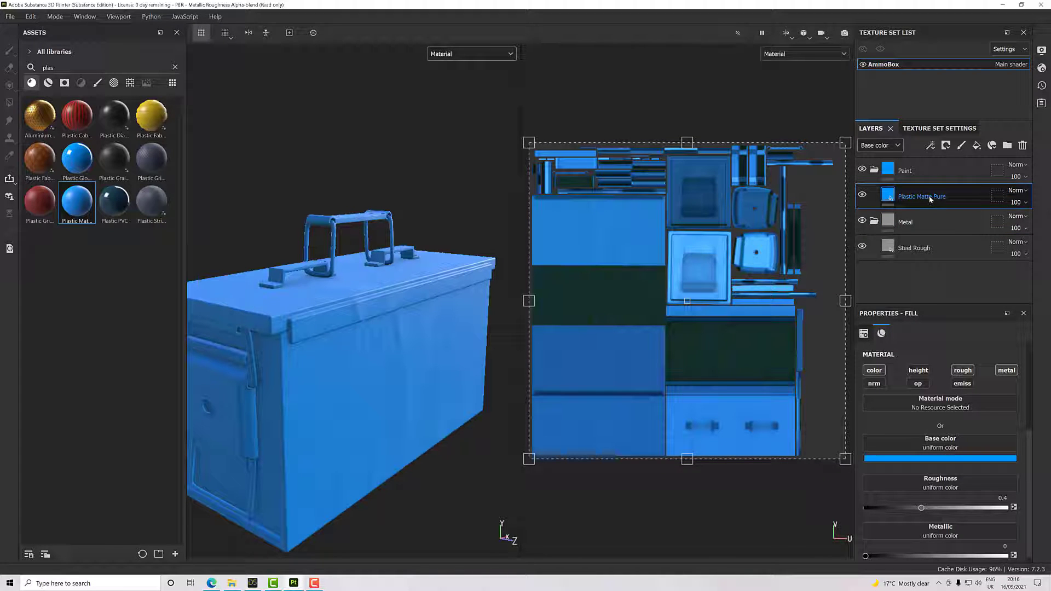
pyautogui.doubleClick(931, 199)
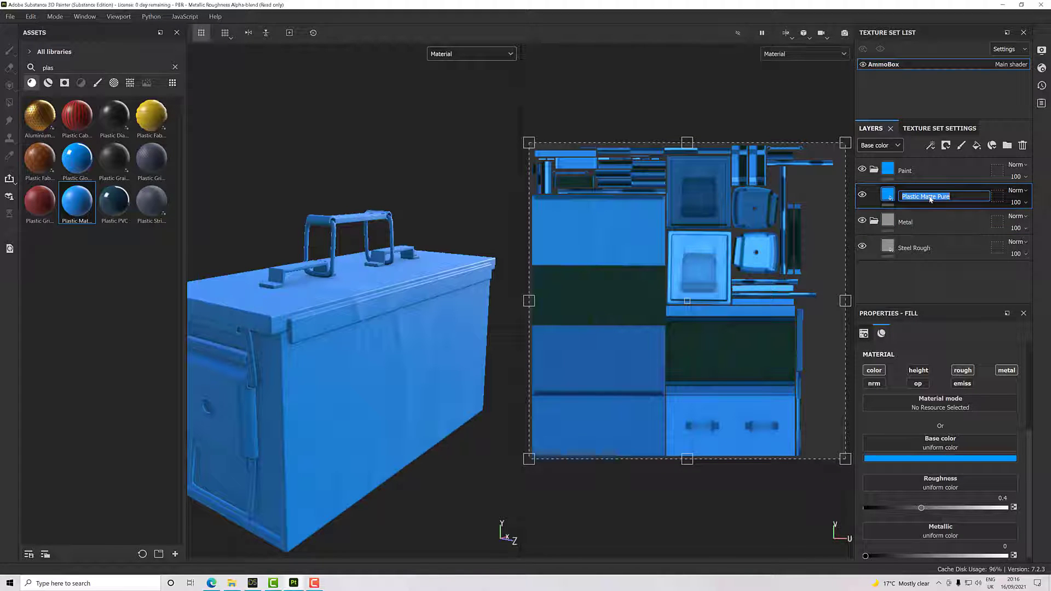
pyautogui.write('Paint')
pyautogui.press('Return')
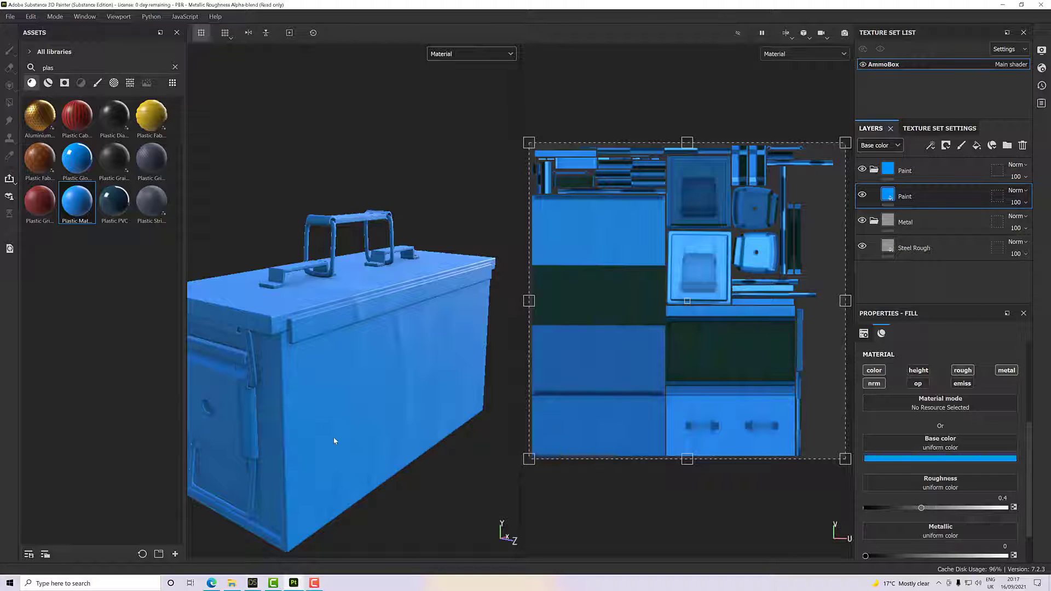
# - Show the Normal channel in the layer stack and set the Paint folder's blend mode to Normal
pyautogui.keyDown('alt'); pyautogui.moveTo(363, 438); pyautogui.dragTo(375, 357); pyautogui.keyUp('alt')
pyautogui.scroll(3, 375, 355)
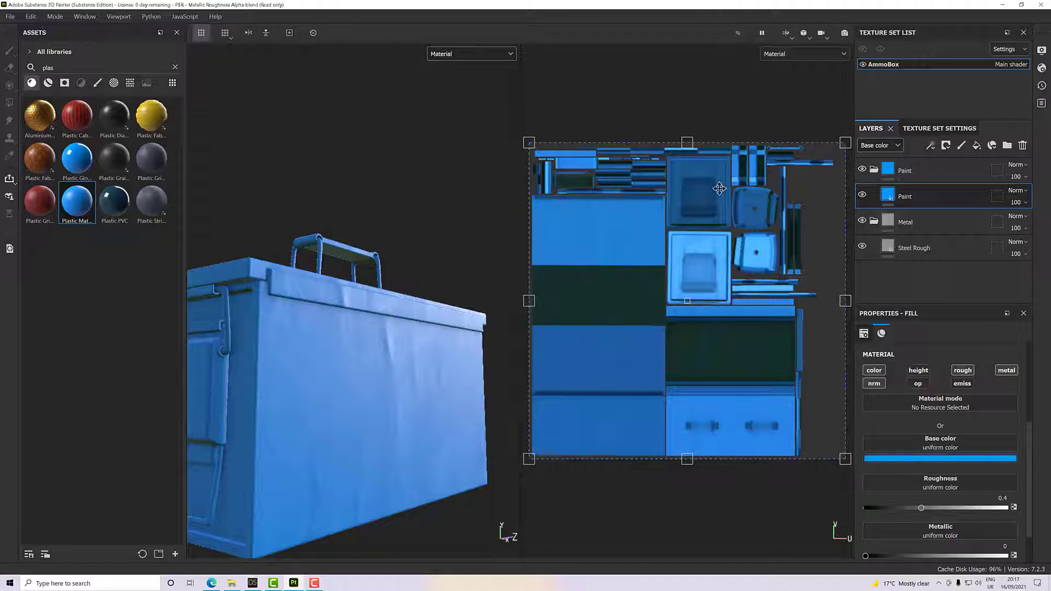
pyautogui.click(879, 146)
pyautogui.click(875, 202)
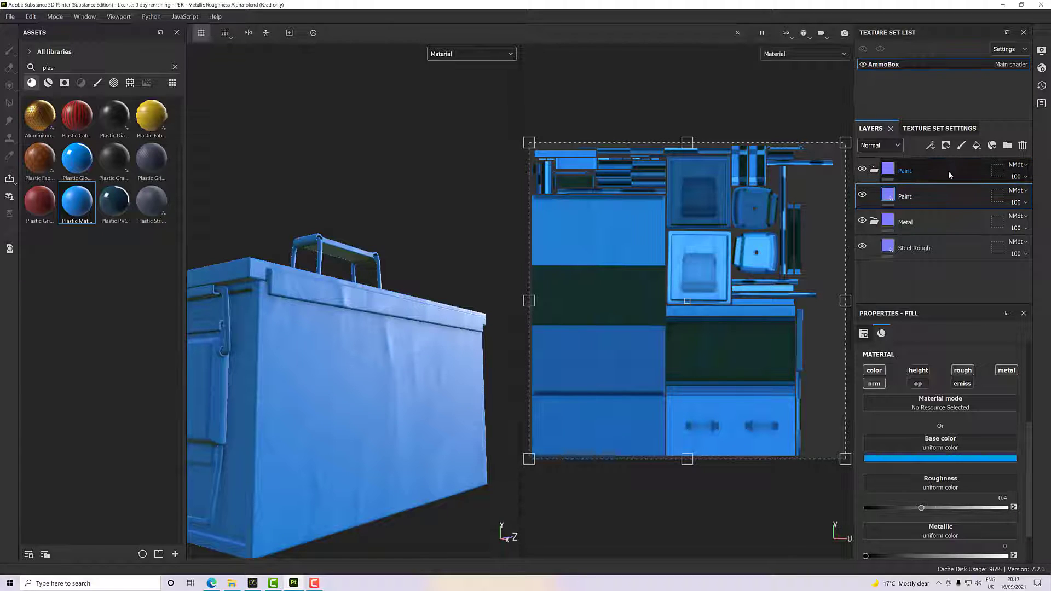
pyautogui.click(1016, 165)
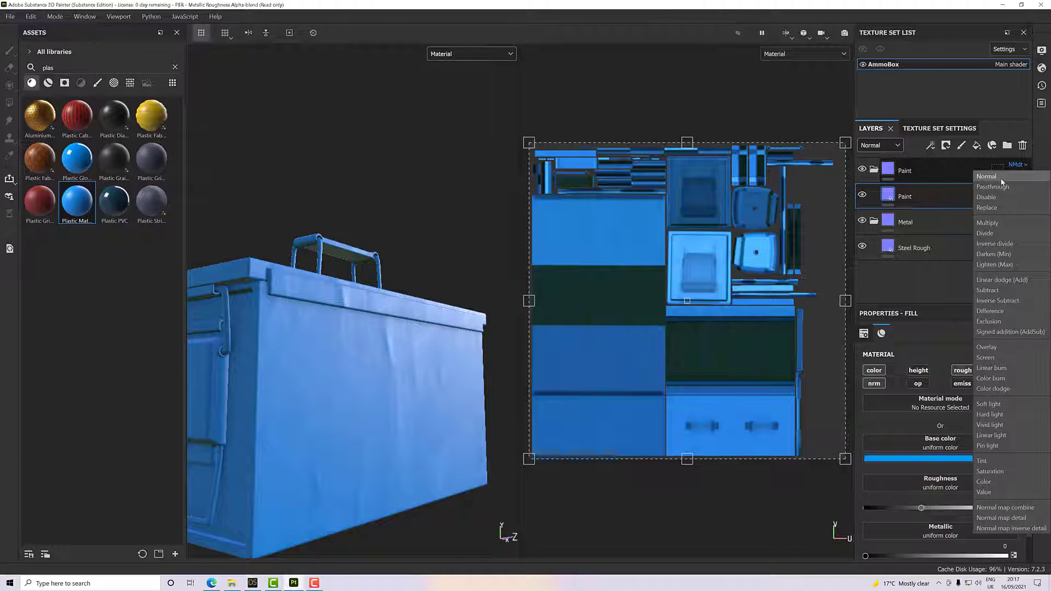
pyautogui.click(1002, 178)
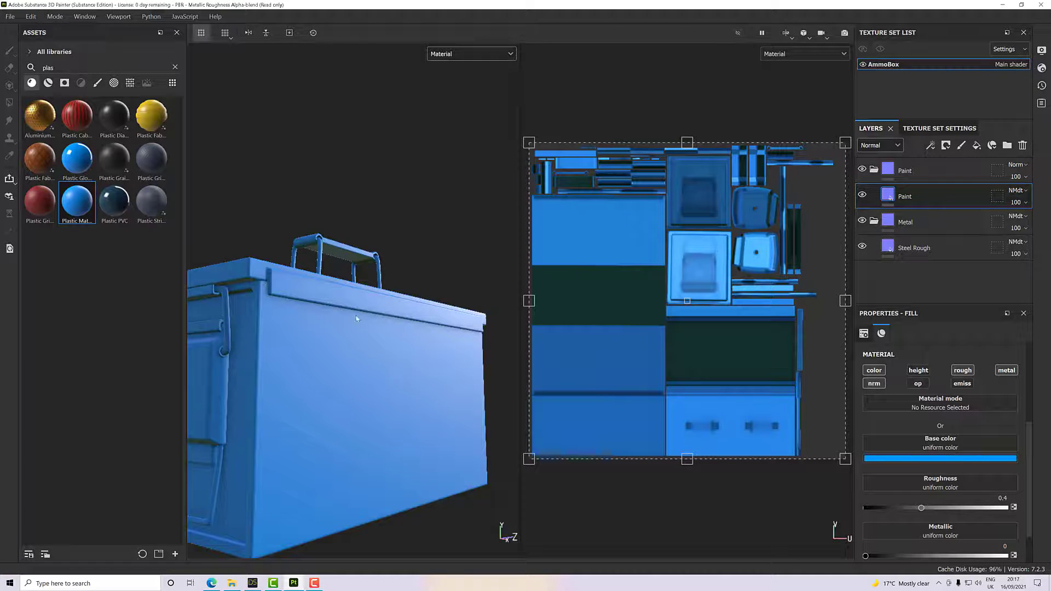
# - Inspect the painted side of the box, and hide the Paint folder to compare it with the bare steel underneath
pyautogui.keyDown('alt'); pyautogui.moveTo(397, 327); pyautogui.dragTo(403, 364); pyautogui.keyUp('alt')
pyautogui.scroll(2, 403, 364)
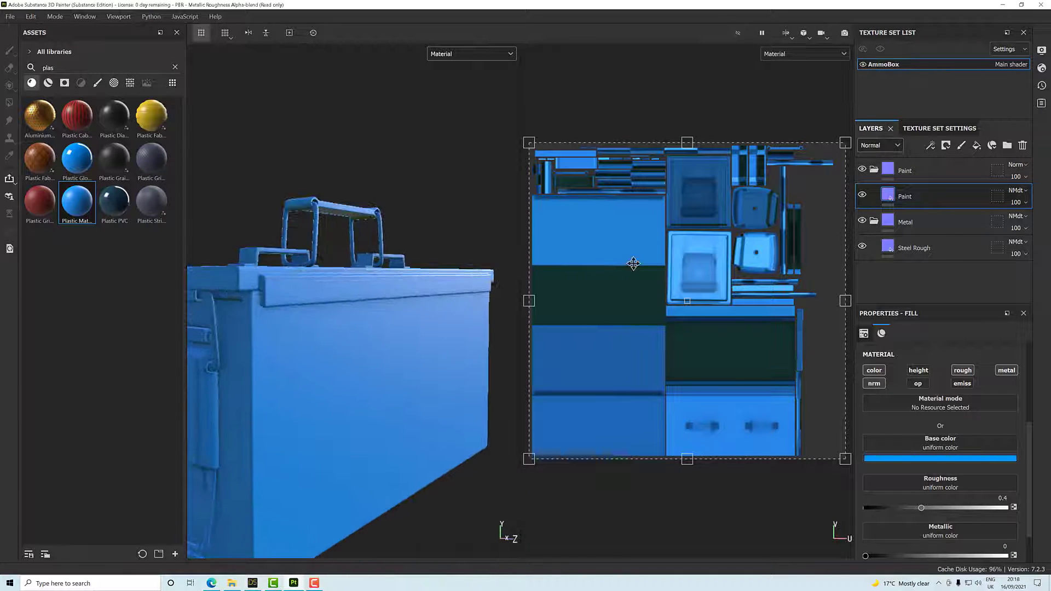
pyautogui.click(863, 169)
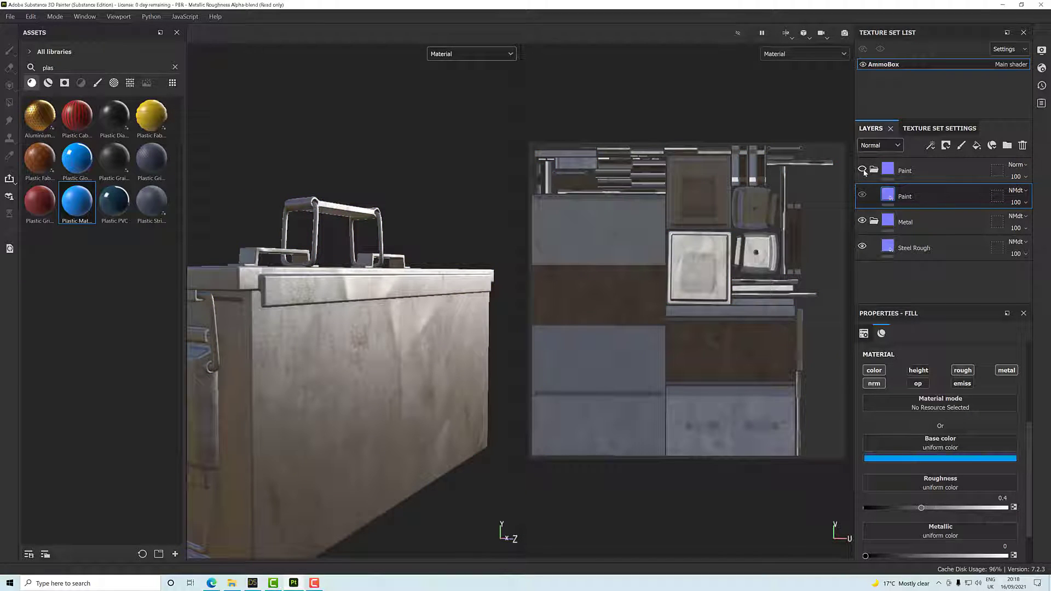
# - Switch the viewports to the Normal channel and toggle the Paint folder's visibility to compare the surface normals with and without paint
pyautogui.click(863, 169)
pyautogui.click(863, 169)
pyautogui.click(863, 169)
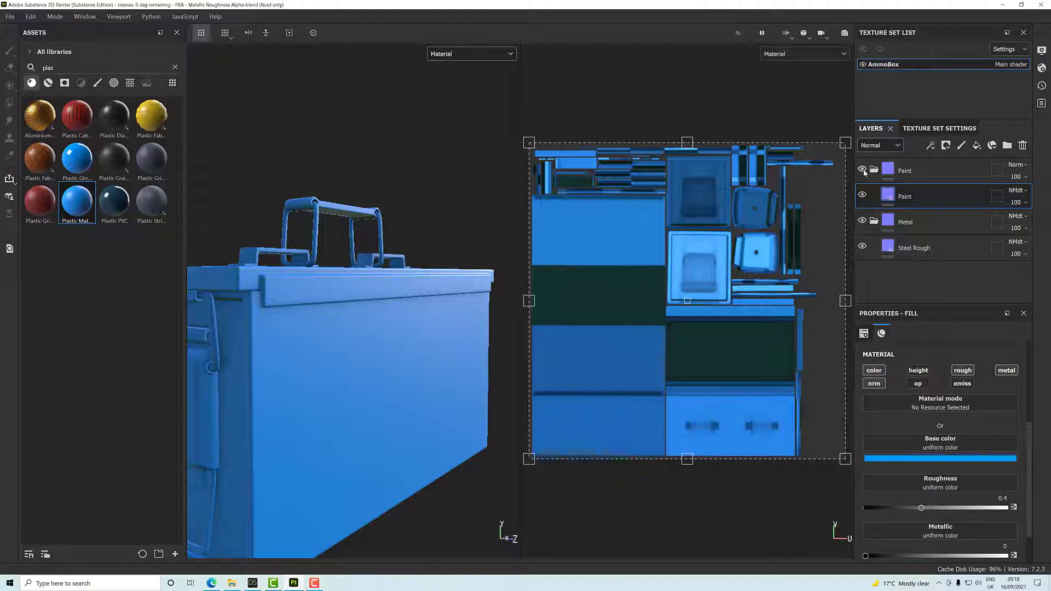
pyautogui.click(493, 54)
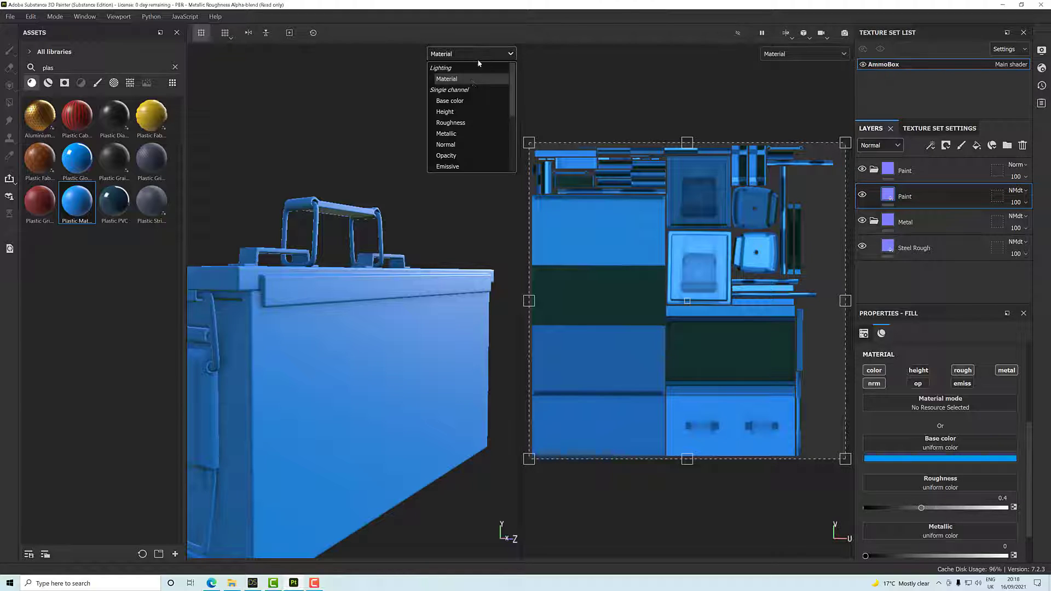
pyautogui.click(465, 144)
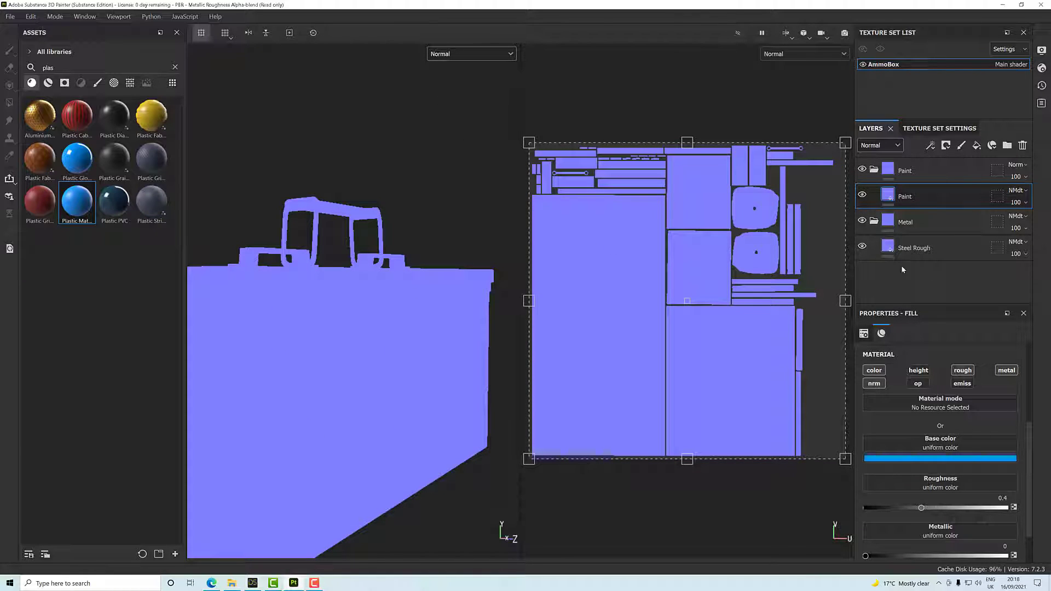
pyautogui.click(863, 170)
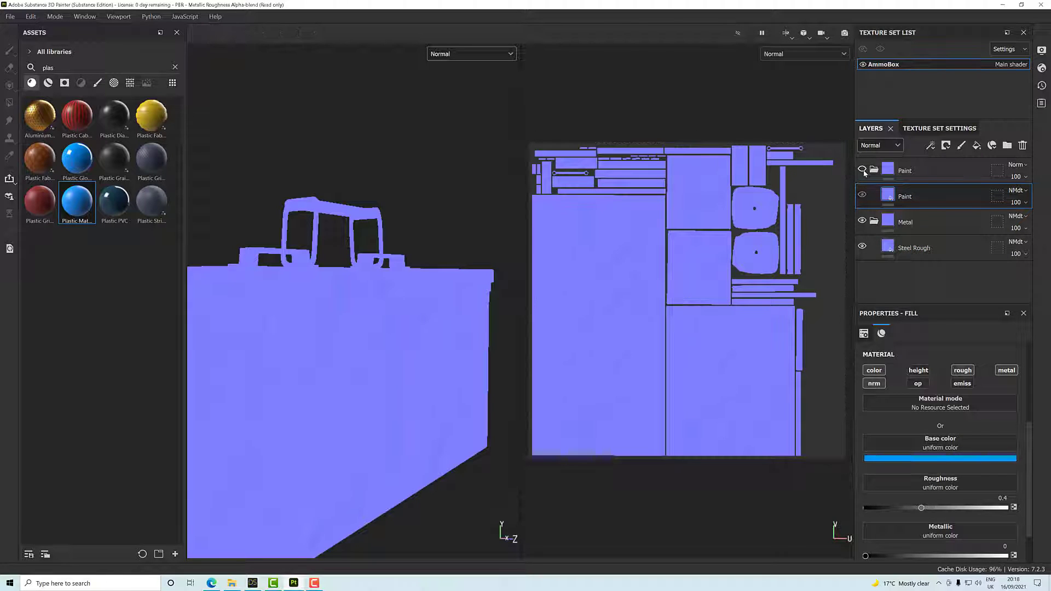
pyautogui.scroll(5, 599, 364)
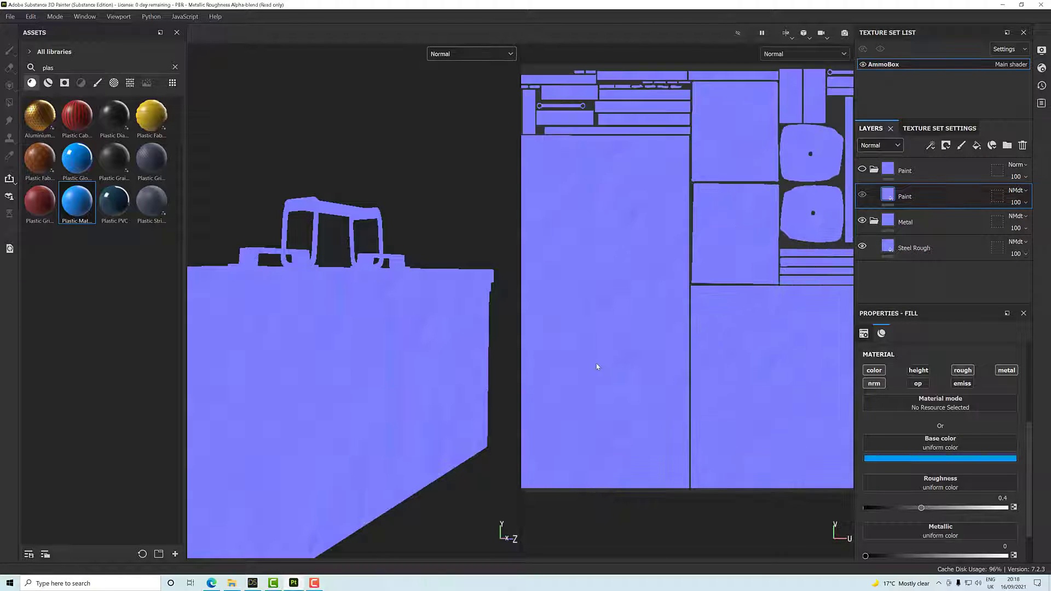
pyautogui.scroll(-3, 696, 396)
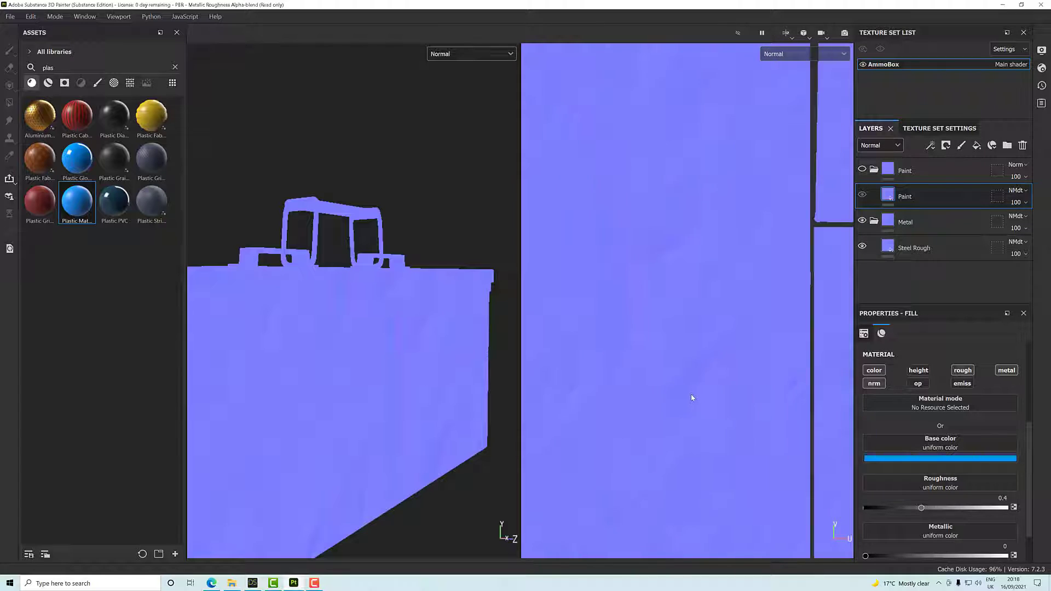
# - Show the Base color channel in the layer stack and return the viewports to the Material view
pyautogui.click(878, 145)
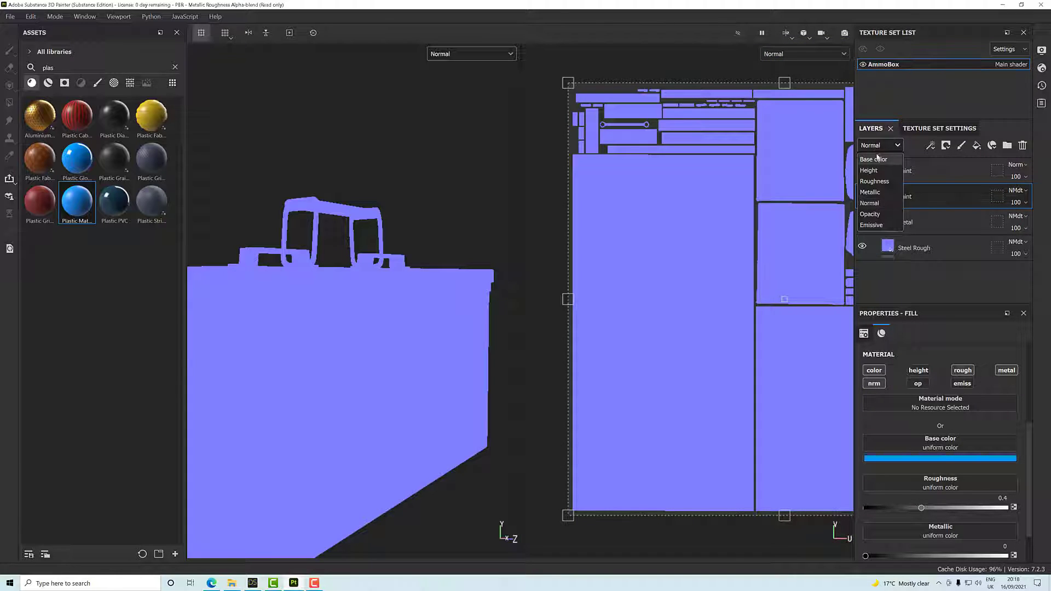
pyautogui.click(878, 160)
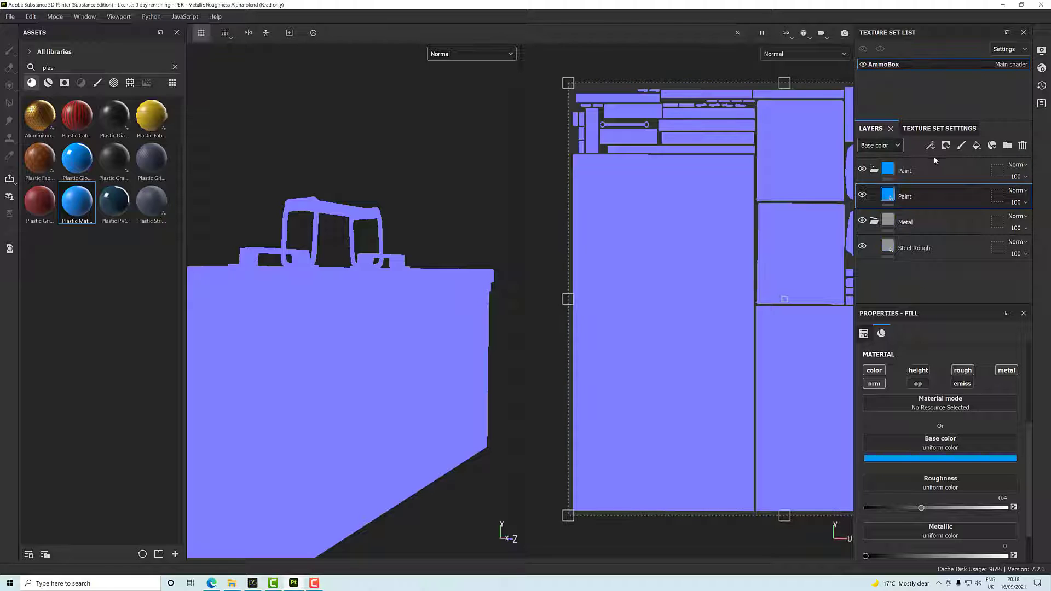
pyautogui.click(451, 54)
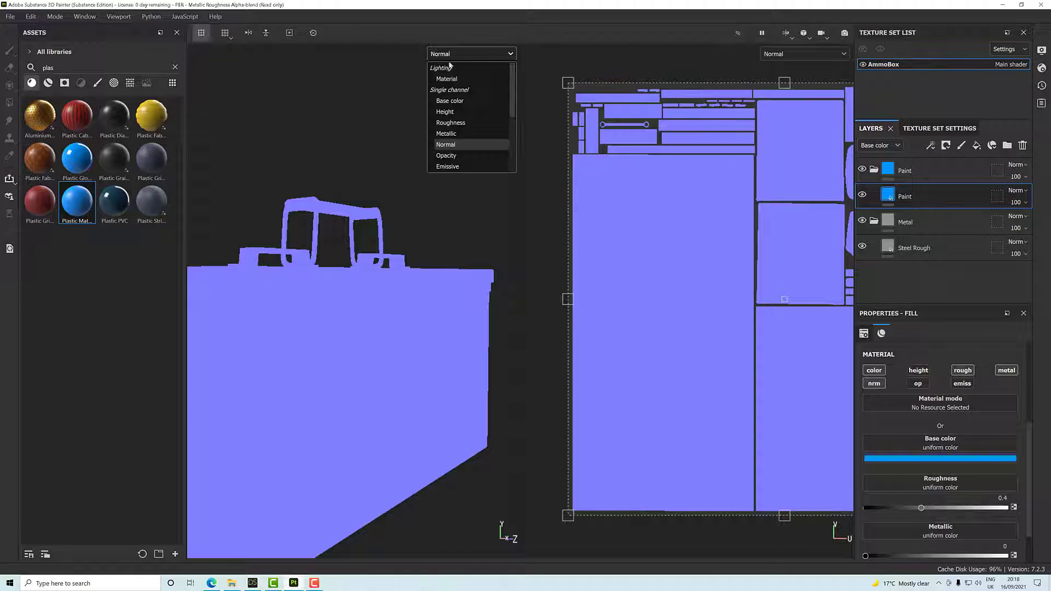
pyautogui.click(453, 82)
pyautogui.keyDown('alt'); pyautogui.moveTo(416, 256); pyautogui.dragTo(469, 213); pyautogui.keyUp('alt')
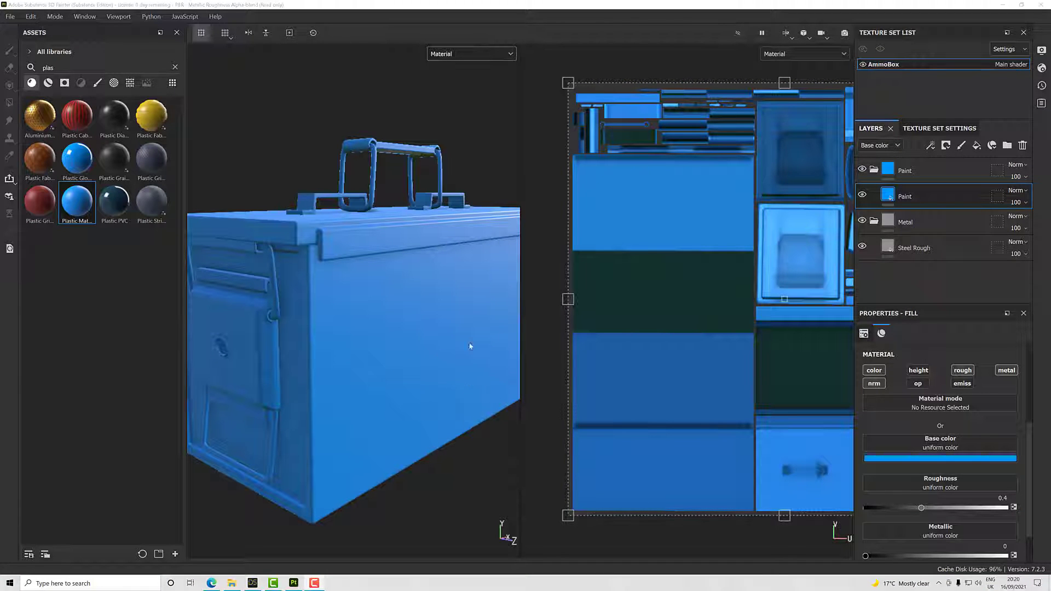
# - Add a white mask to the Paint folder and apply a Metal Edge Wear generator to it
pyautogui.click(902, 170)
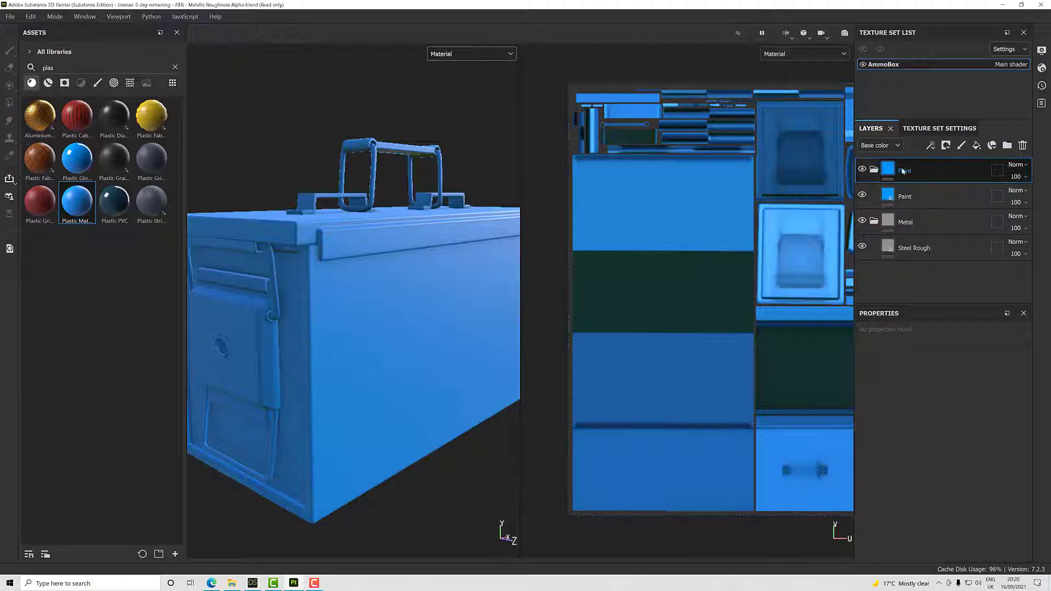
pyautogui.rightClick(909, 171)
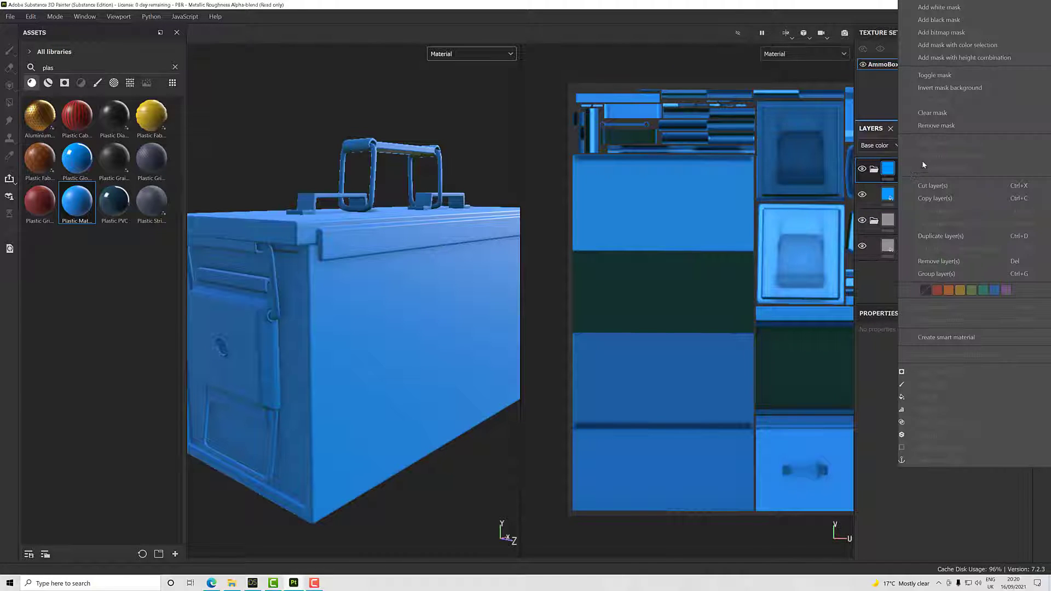
pyautogui.click(940, 7)
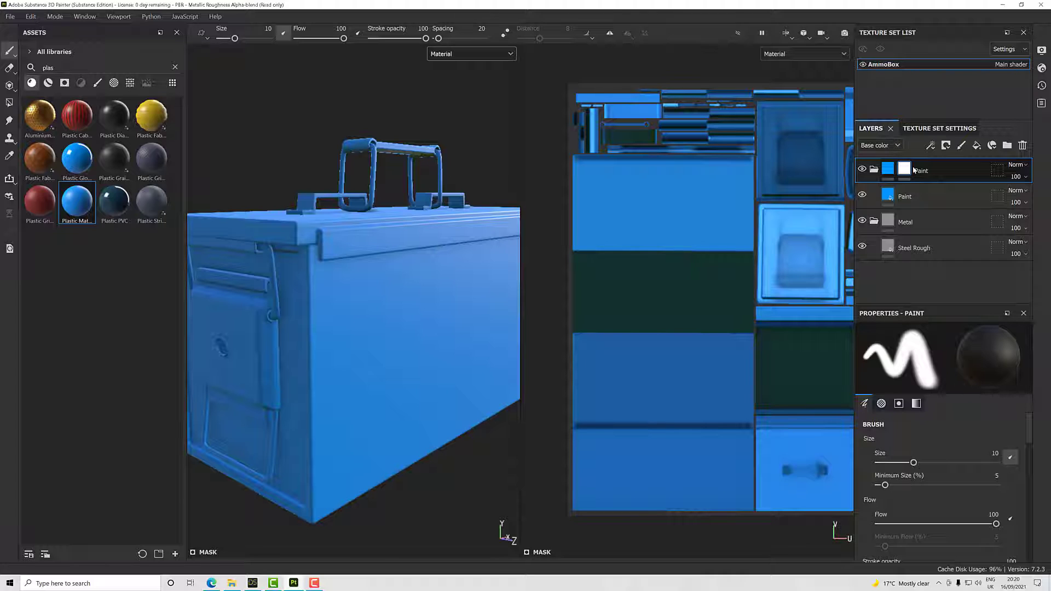
pyautogui.rightClick(905, 169)
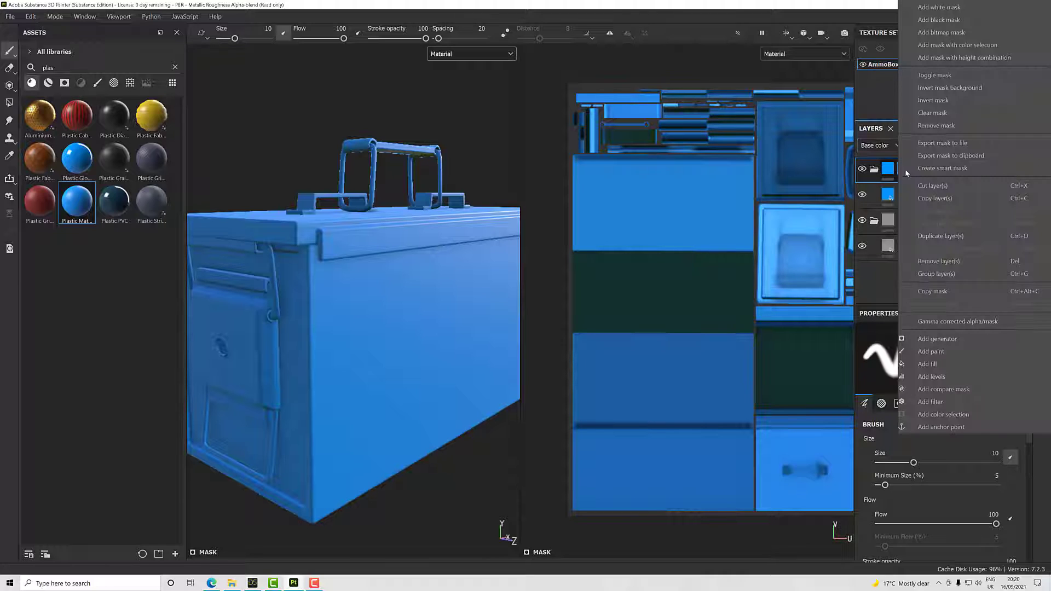
pyautogui.click(937, 339)
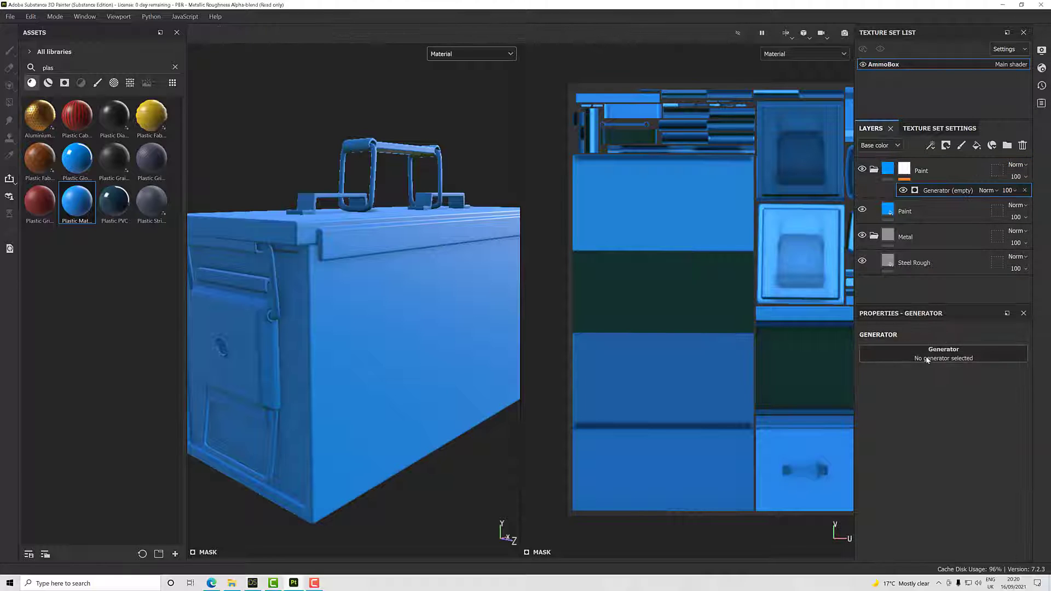
pyautogui.click(927, 357)
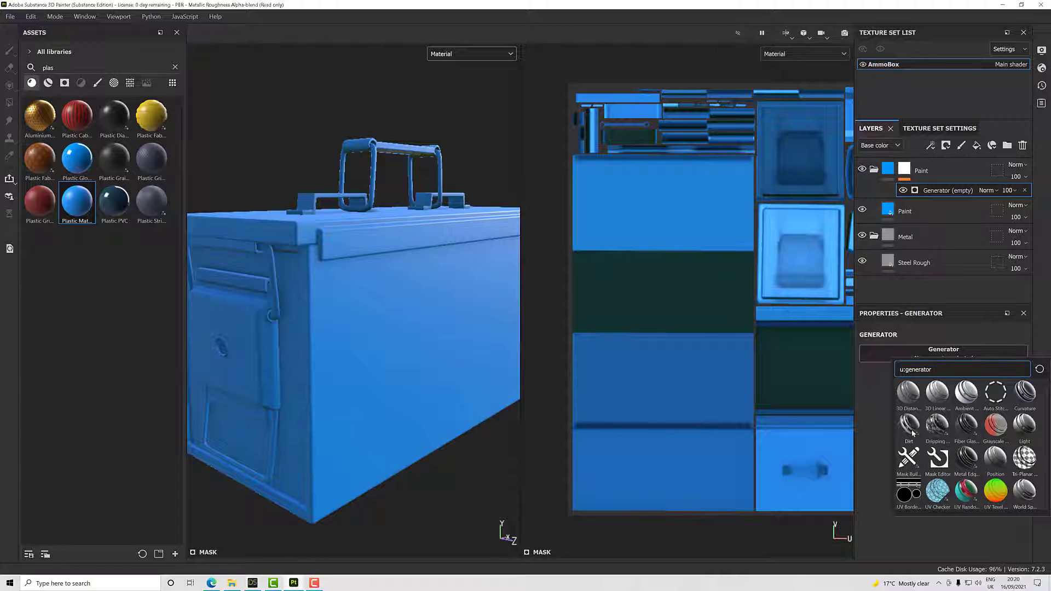
pyautogui.click(970, 463)
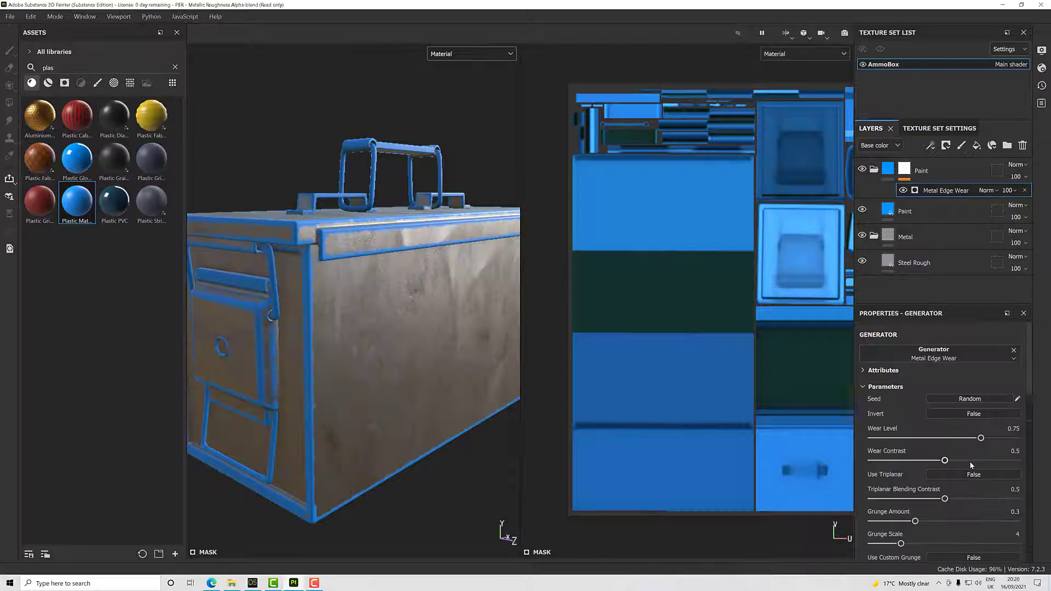
# - Invert the Metal Edge Wear generator and inspect the box's edges and latch side
pyautogui.keyDown('alt'); pyautogui.moveTo(337, 326); pyautogui.dragTo(405, 298); pyautogui.keyUp('alt')
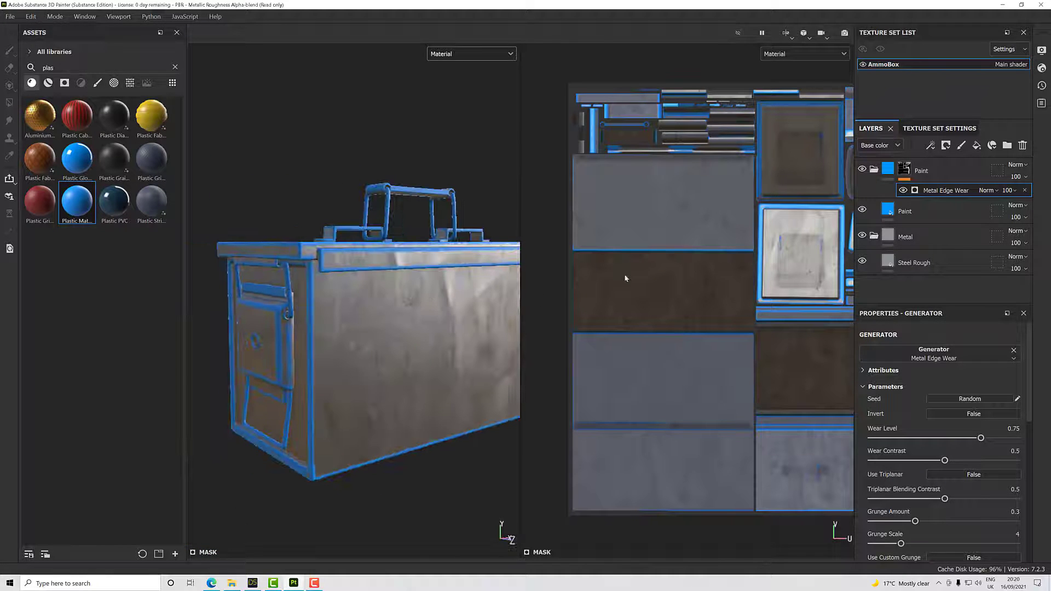
pyautogui.click(950, 414)
pyautogui.scroll(3, 282, 260)
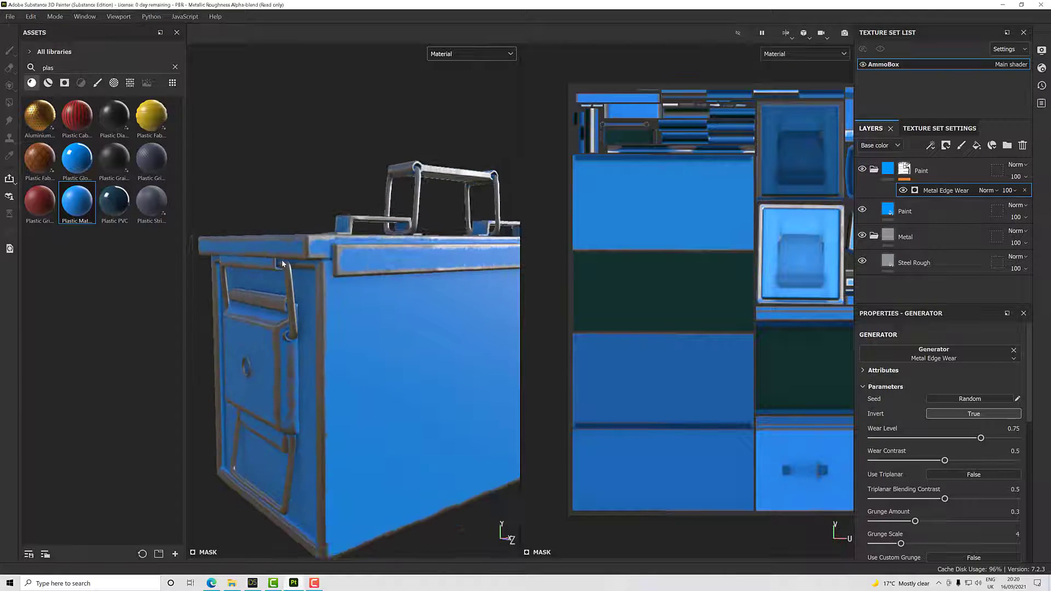
pyautogui.keyDown('alt'); pyautogui.moveTo(311, 252); pyautogui.dragTo(356, 237); pyautogui.keyUp('alt')
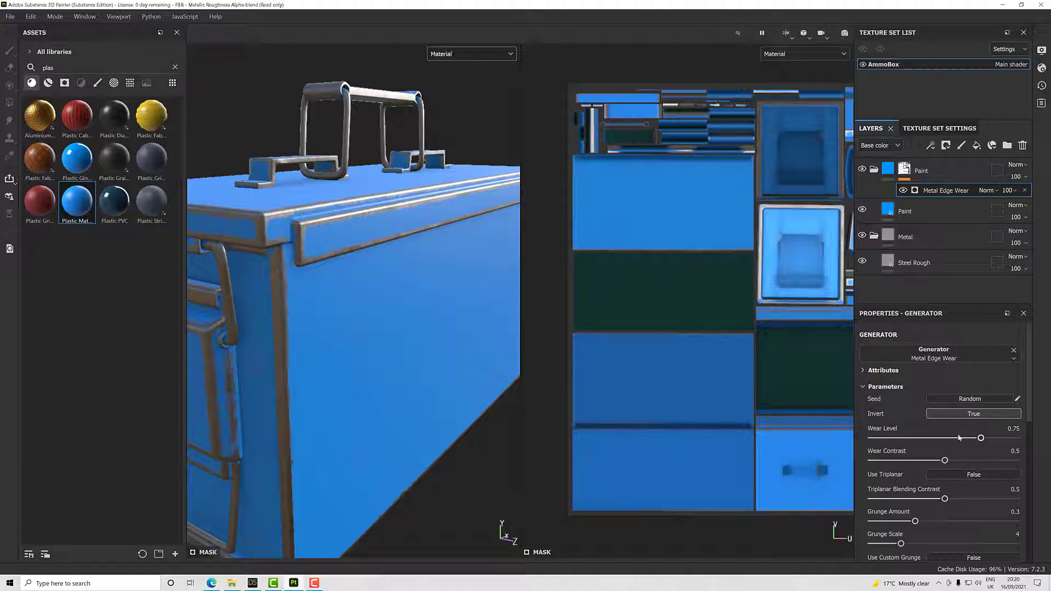
# - Set the generator's wear level to 0.91, wear contrast to 0.46, grunge amount to 0.28 and grunge scale to 1, and inspect the box
pyautogui.moveTo(981, 439); pyautogui.dragTo(1004, 439)
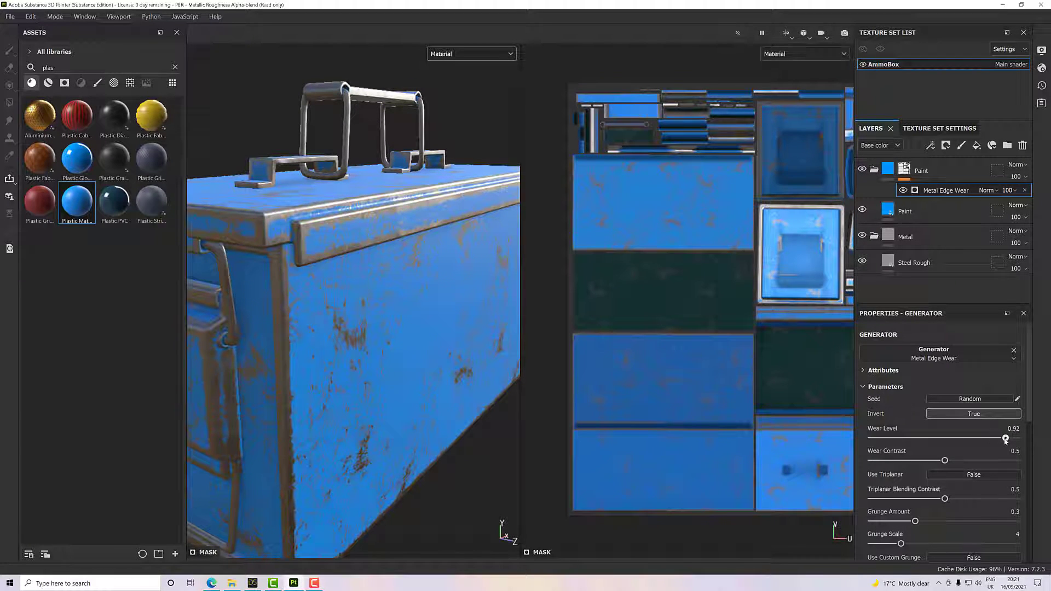
pyautogui.moveTo(945, 462); pyautogui.dragTo(862, 498)
pyautogui.scroll(-2, 930, 504)
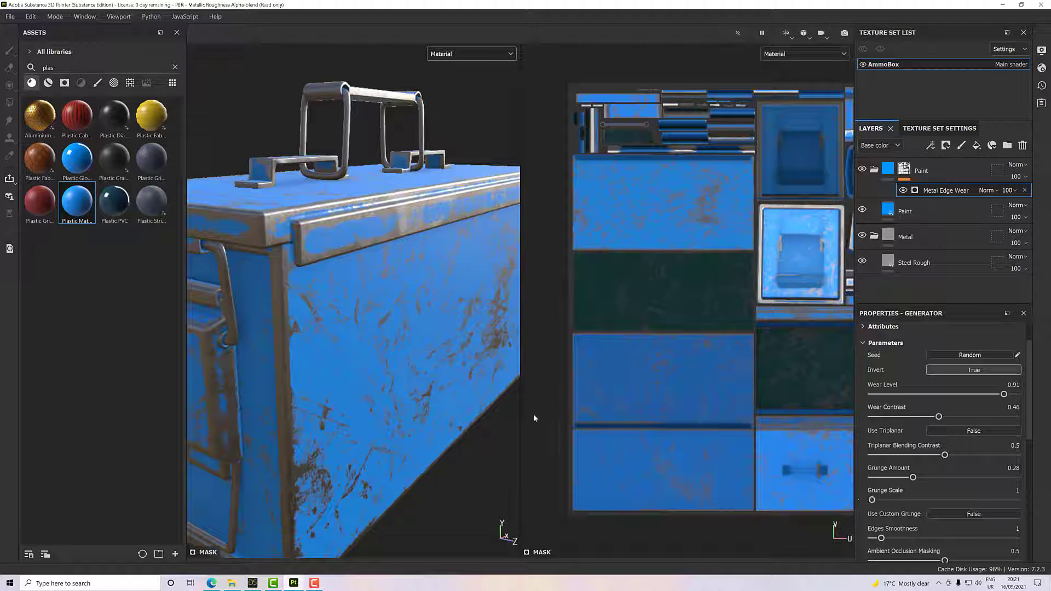
pyautogui.scroll(-2, 534, 417)
pyautogui.scroll(-4, 507, 403)
pyautogui.keyDown('alt'); pyautogui.moveTo(502, 397); pyautogui.dragTo(631, 396); pyautogui.keyUp('alt')
pyautogui.scroll(3, 416, 374)
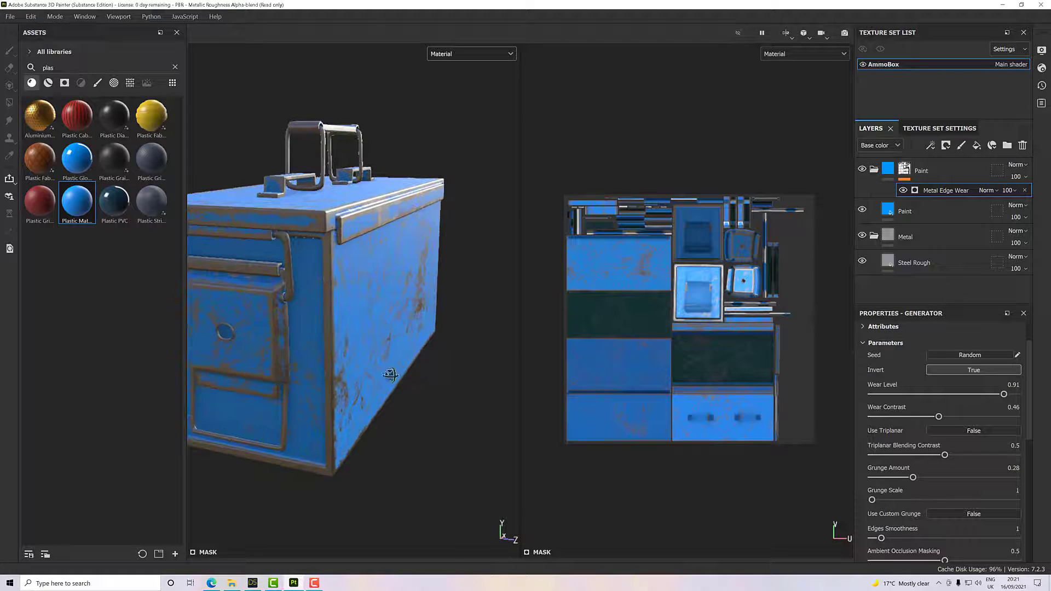
pyautogui.keyDown('alt'); pyautogui.moveTo(416, 375); pyautogui.dragTo(792, 287); pyautogui.keyUp('alt')
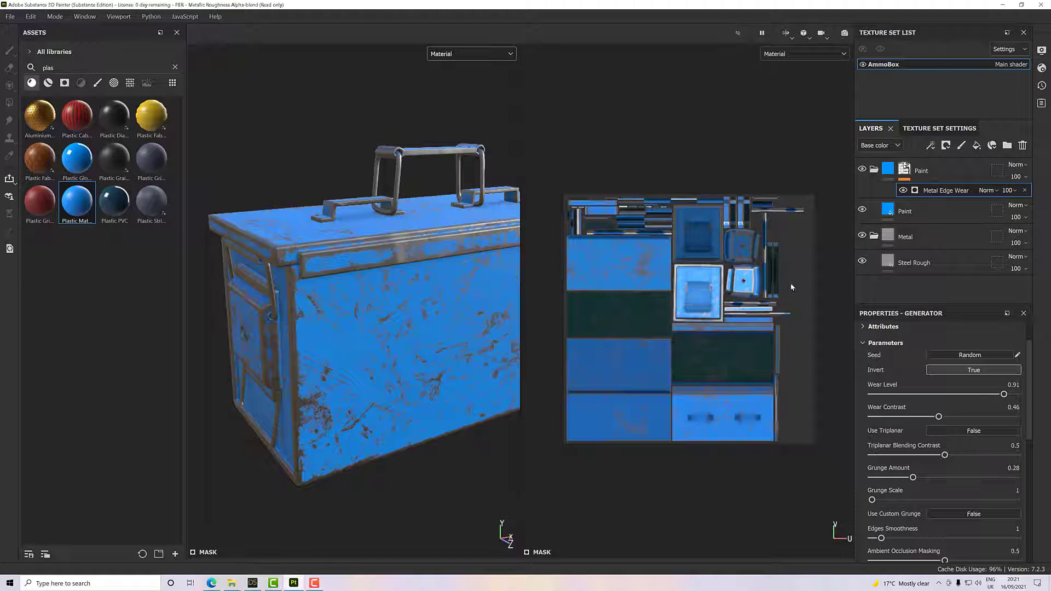
# - Change the base color of the Paint fill layer to green 2f8000 and inspect the repainted box
pyautogui.click(876, 218)
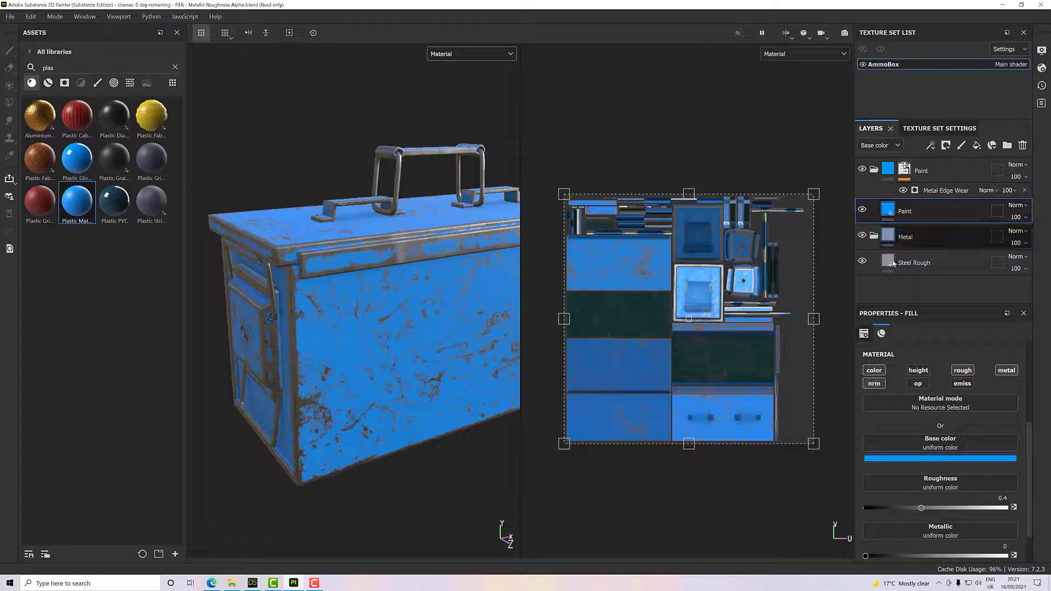
pyautogui.click(903, 458)
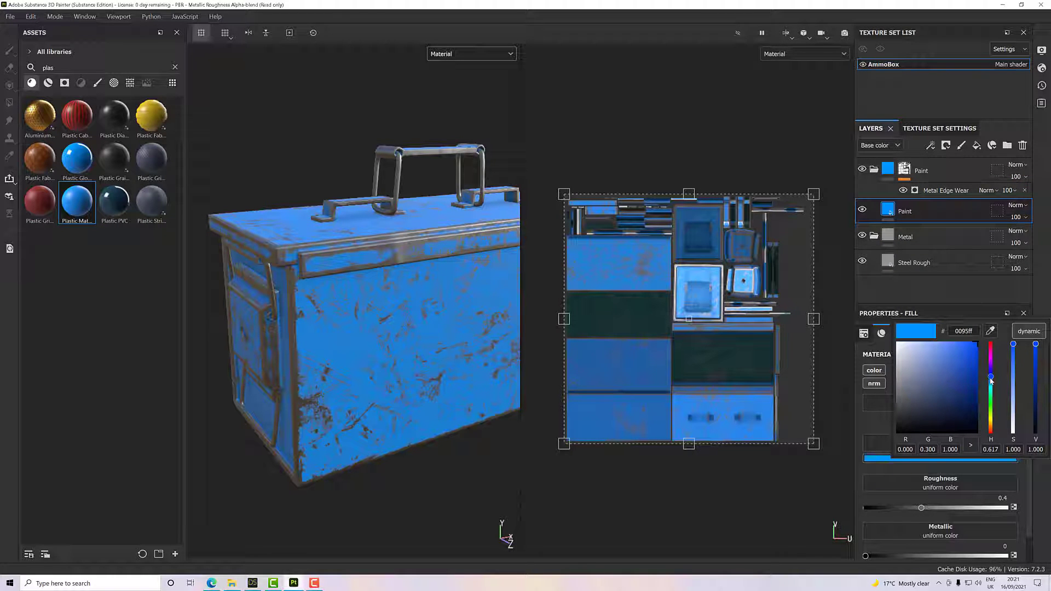
pyautogui.moveTo(991, 377)
pyautogui.mouseDown()
pyautogui.moveTo(991, 408)
pyautogui.moveTo(985, 389)
pyautogui.mouseUp()
pyautogui.click(978, 388)
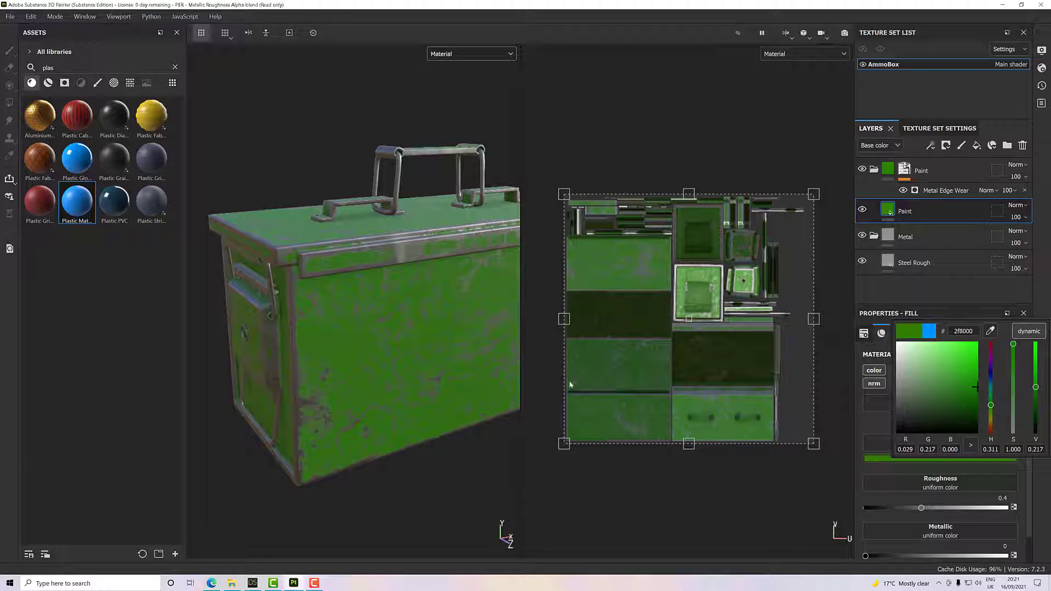
pyautogui.click(459, 385)
pyautogui.keyDown('alt'); pyautogui.moveTo(430, 393); pyautogui.dragTo(458, 362); pyautogui.keyUp('alt')
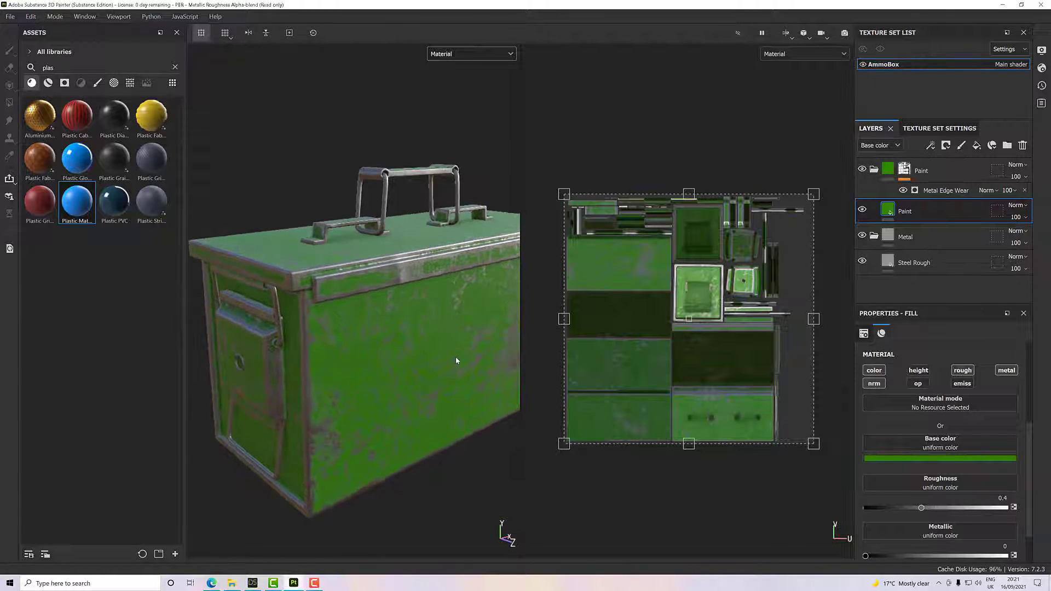
pyautogui.keyDown('alt'); pyautogui.moveTo(458, 362); pyautogui.dragTo(469, 396, button='middle'); pyautogui.keyUp('alt')
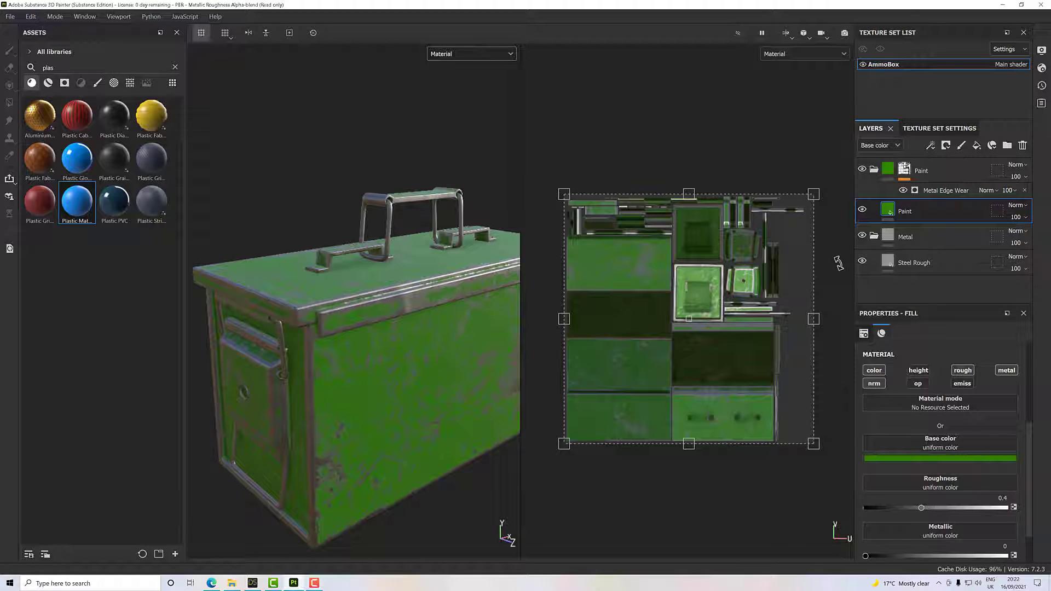
# - Add an anchor point to the Paint folder's mask above the Metal Edge Wear generator
pyautogui.click(936, 190)
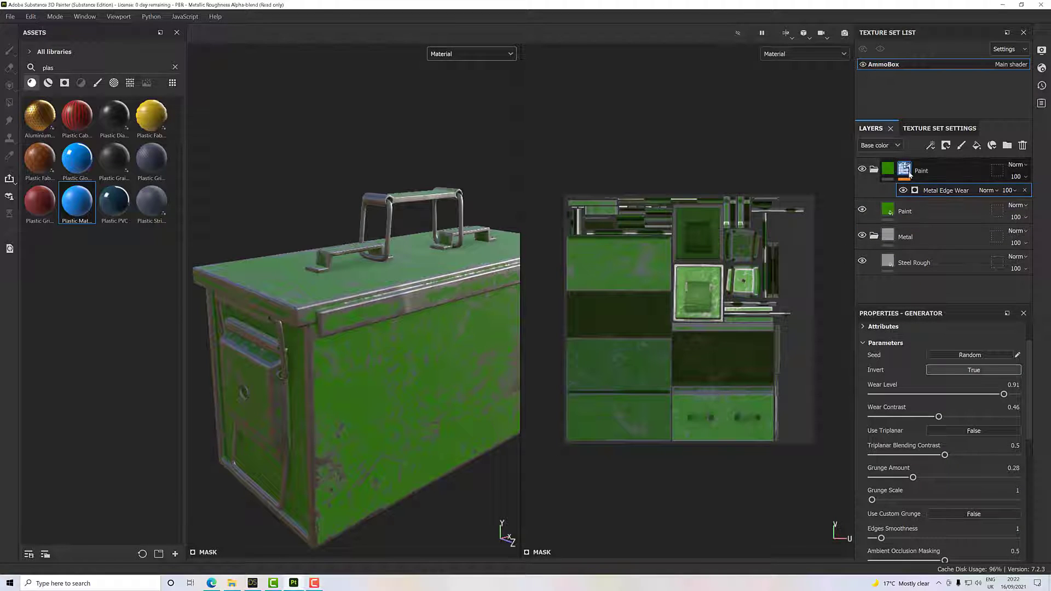
pyautogui.click(906, 172)
pyautogui.rightClick(909, 171)
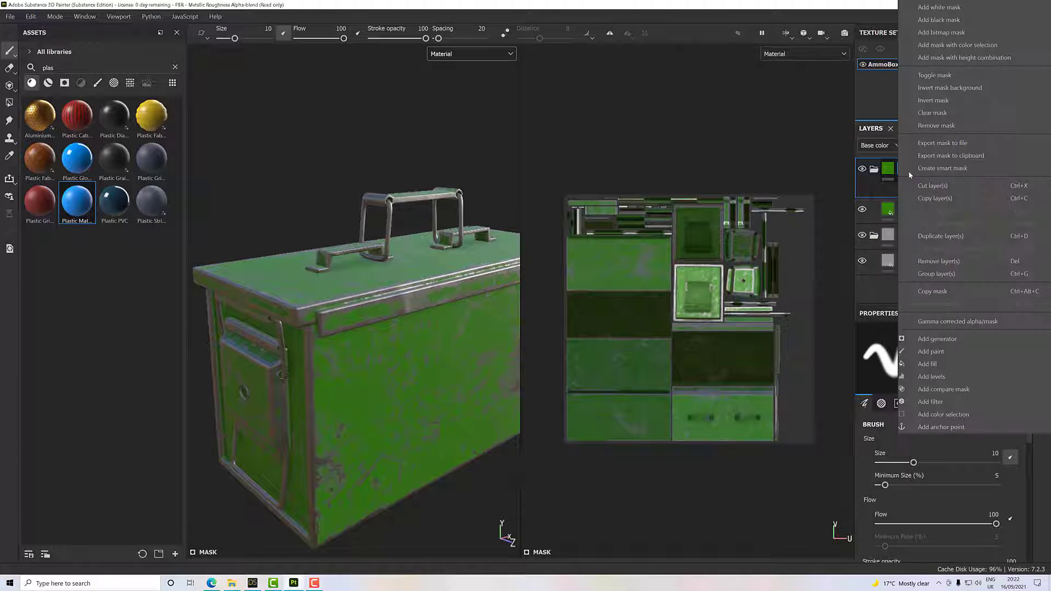
pyautogui.press('Escape')
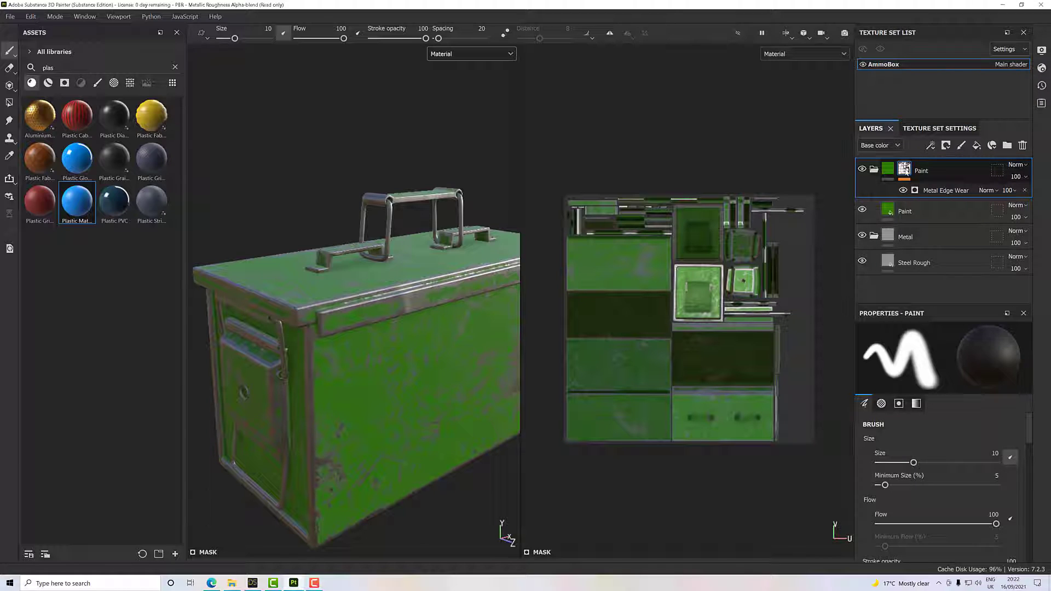
pyautogui.rightClick(906, 171)
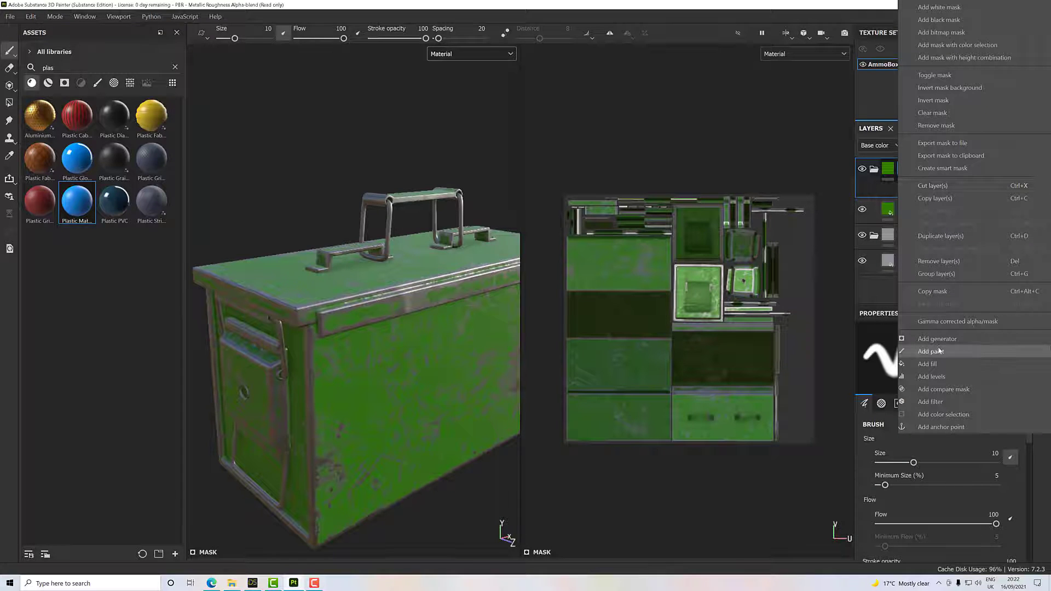
pyautogui.click(920, 427)
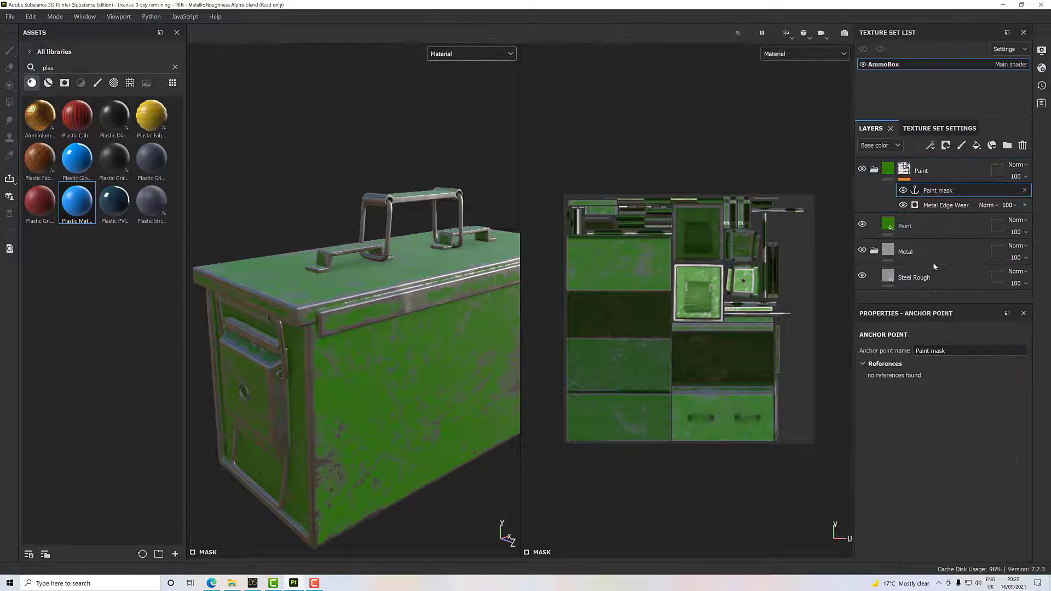
pyautogui.click(926, 205)
pyautogui.click(933, 191)
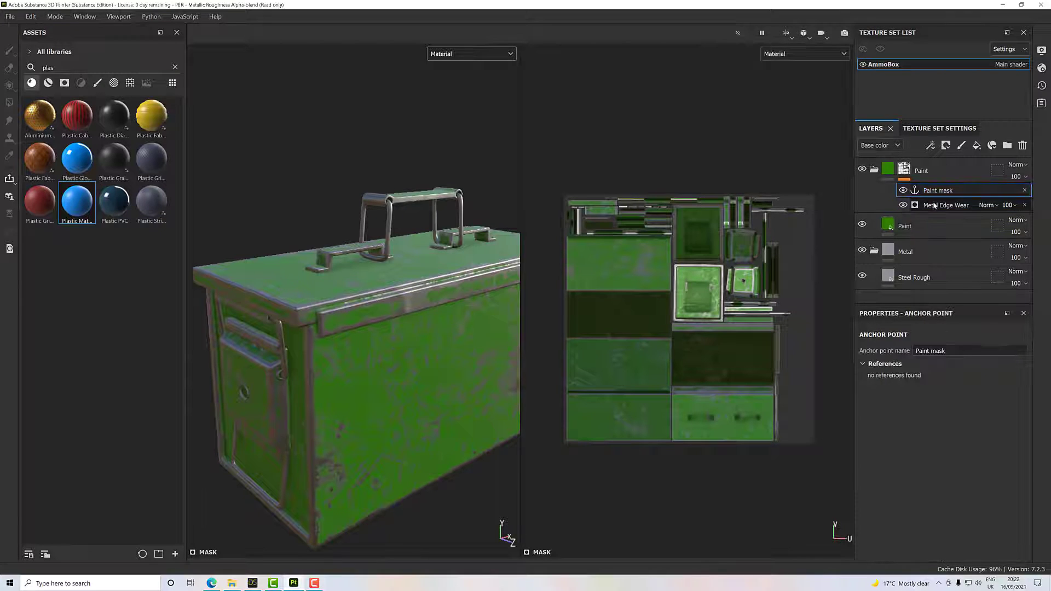
# - Examine the Paint mask anchor point and the Metal Edge Wear generator in the Paint folder's mask stack
pyautogui.click(933, 206)
pyautogui.click(937, 191)
pyautogui.click(935, 205)
pyautogui.doubleClick(937, 192)
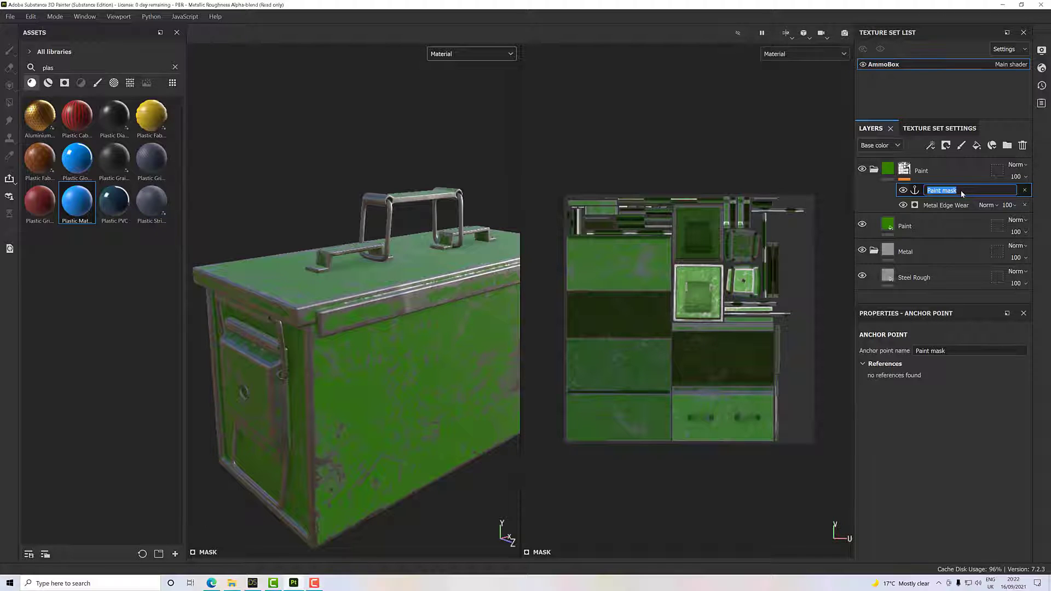
pyautogui.press('Return')
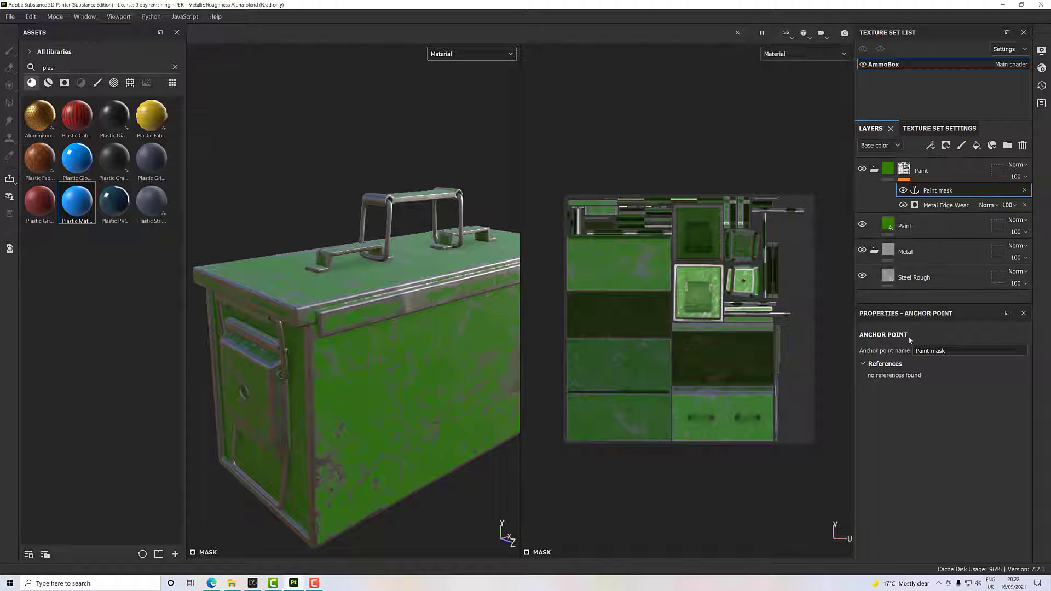
pyautogui.click(932, 207)
pyautogui.click(936, 190)
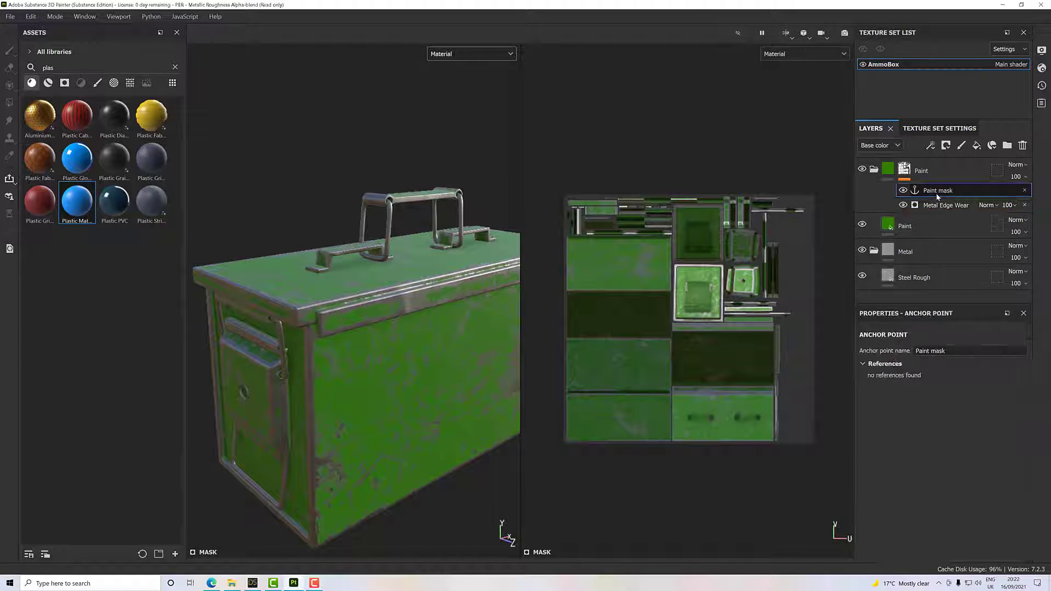
pyautogui.click(934, 206)
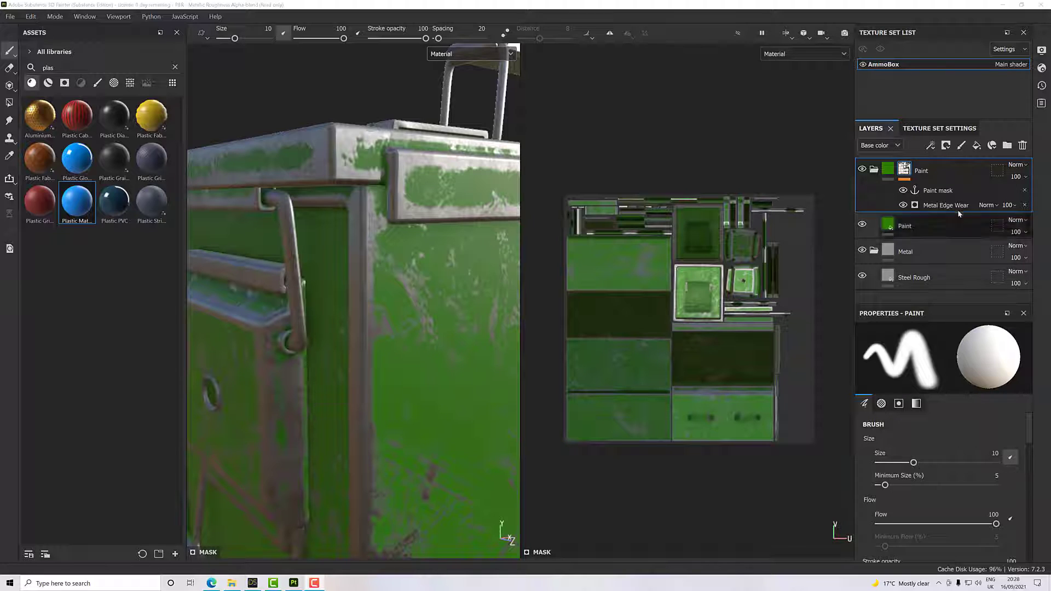
# - Add a fill layer above the Paint folder with only the height channel enabled and set its height to 1
pyautogui.click(977, 146)
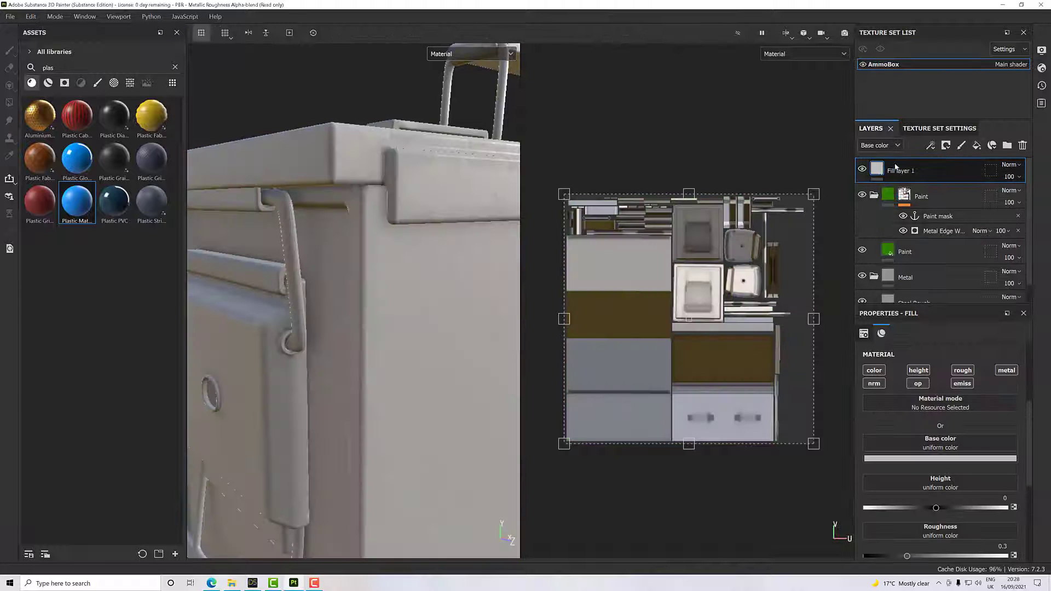
pyautogui.moveTo(883, 171)
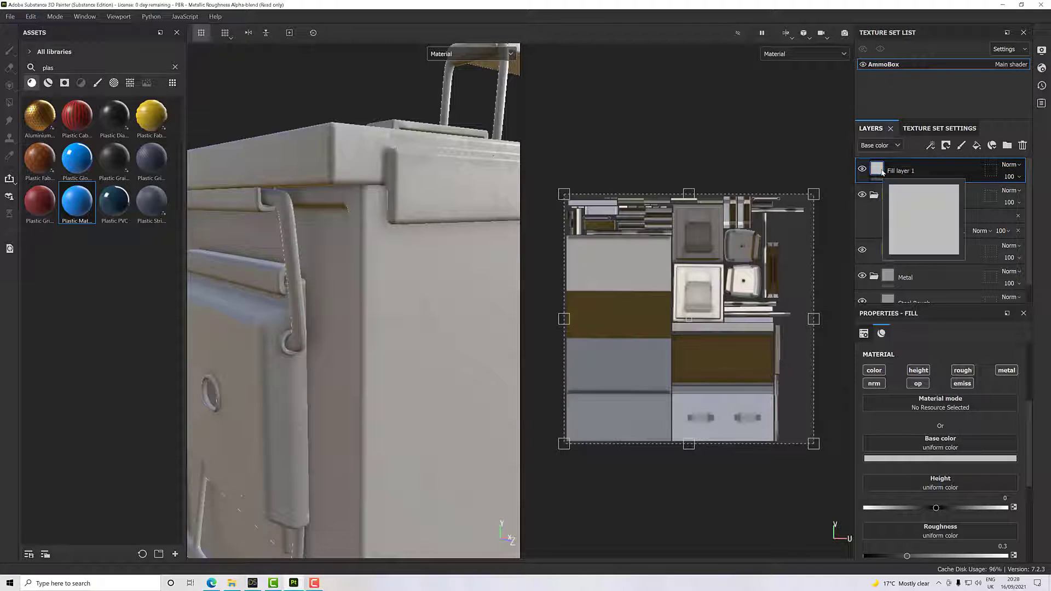
pyautogui.click(875, 370)
pyautogui.click(963, 370)
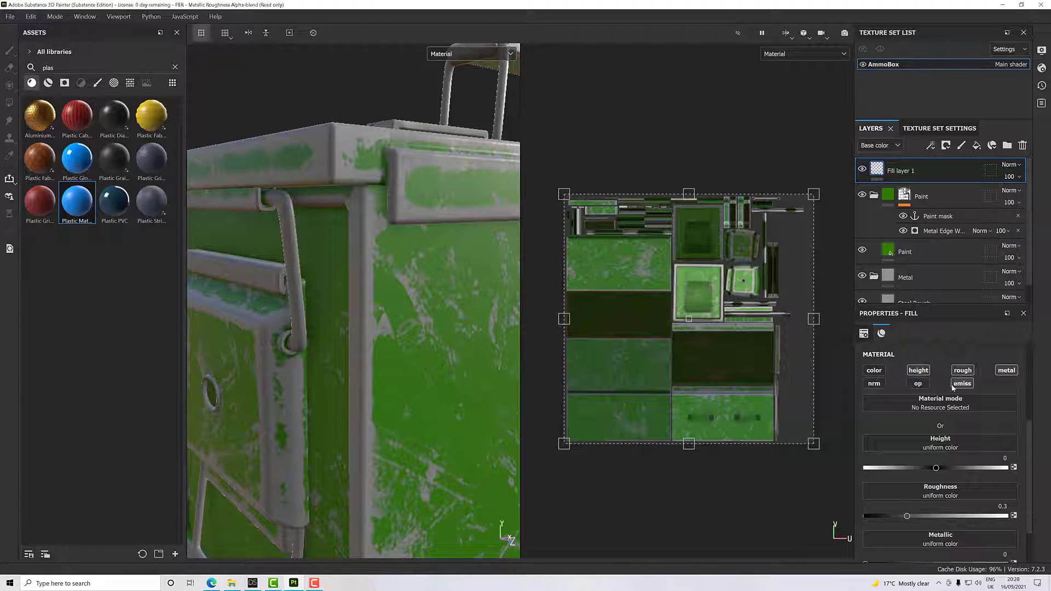
pyautogui.click(998, 371)
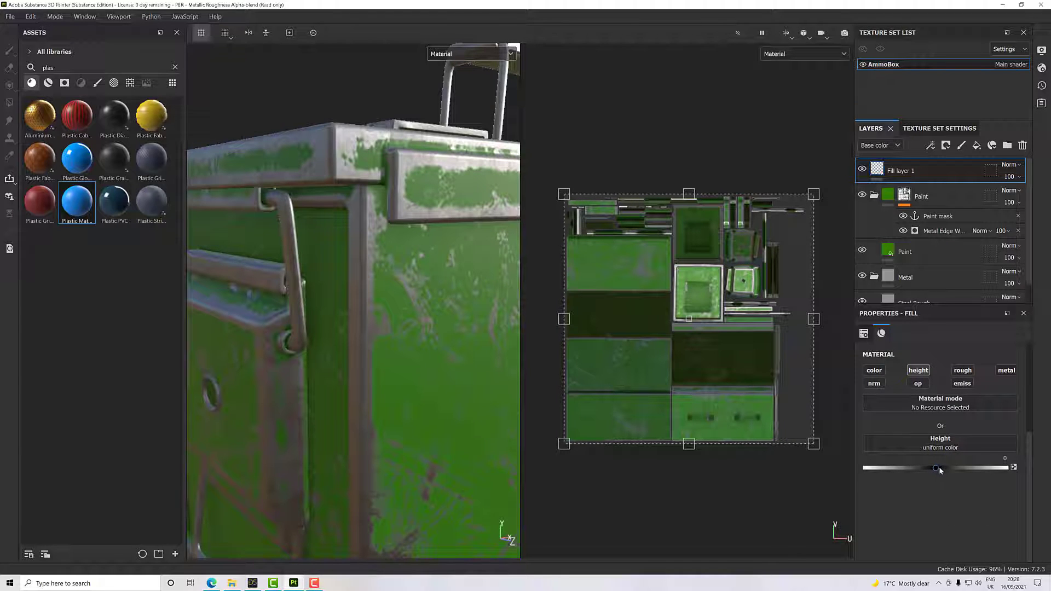
pyautogui.moveTo(936, 469); pyautogui.dragTo(1010, 470)
# - Give Fill layer 1 a black mask containing a fill that references the Paint mask anchor point
pyautogui.rightClick(899, 172)
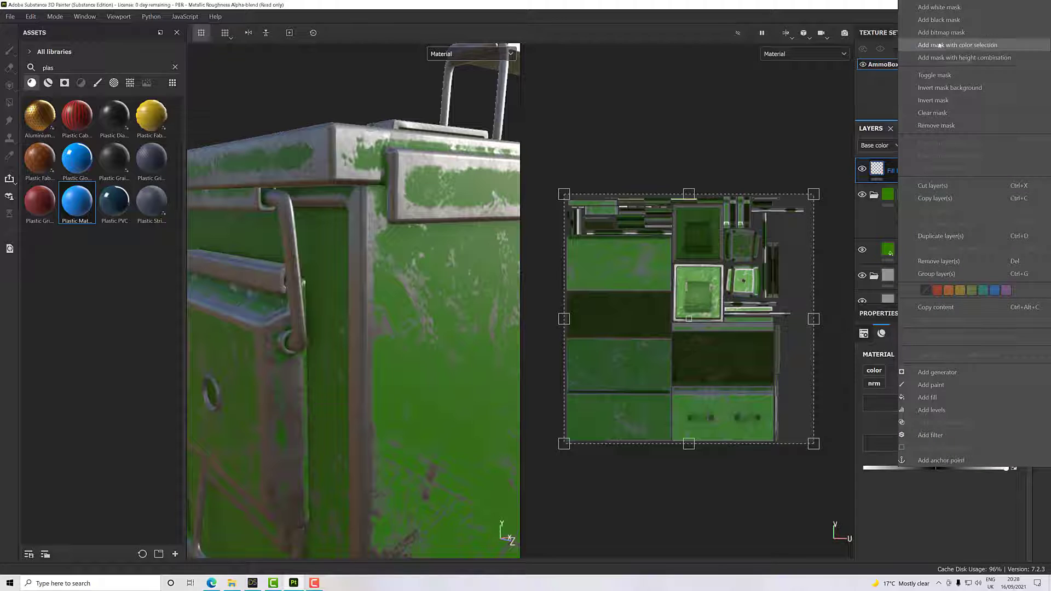
pyautogui.click(939, 20)
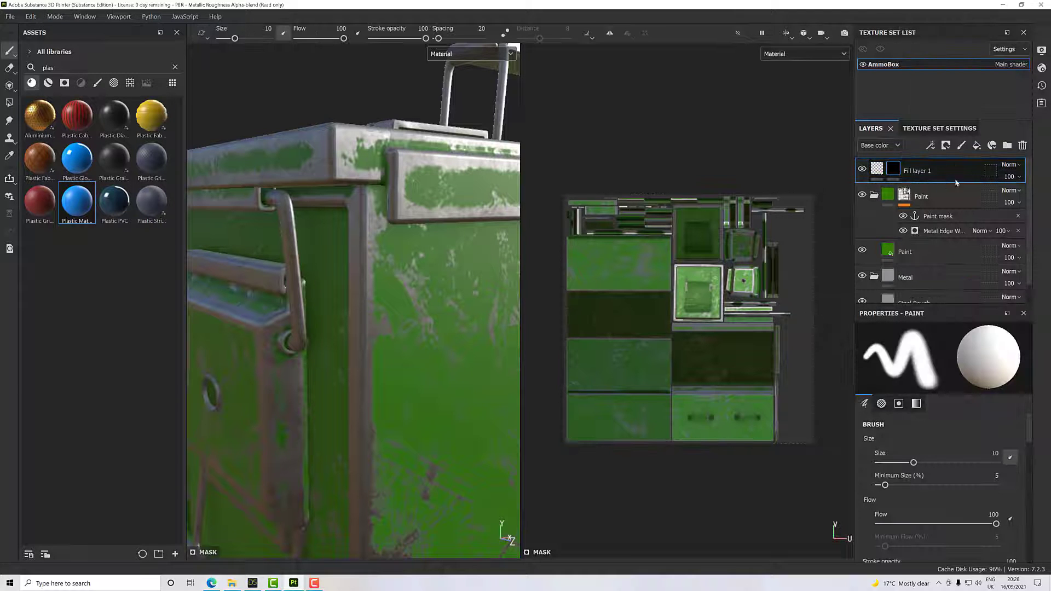
pyautogui.rightClick(898, 171)
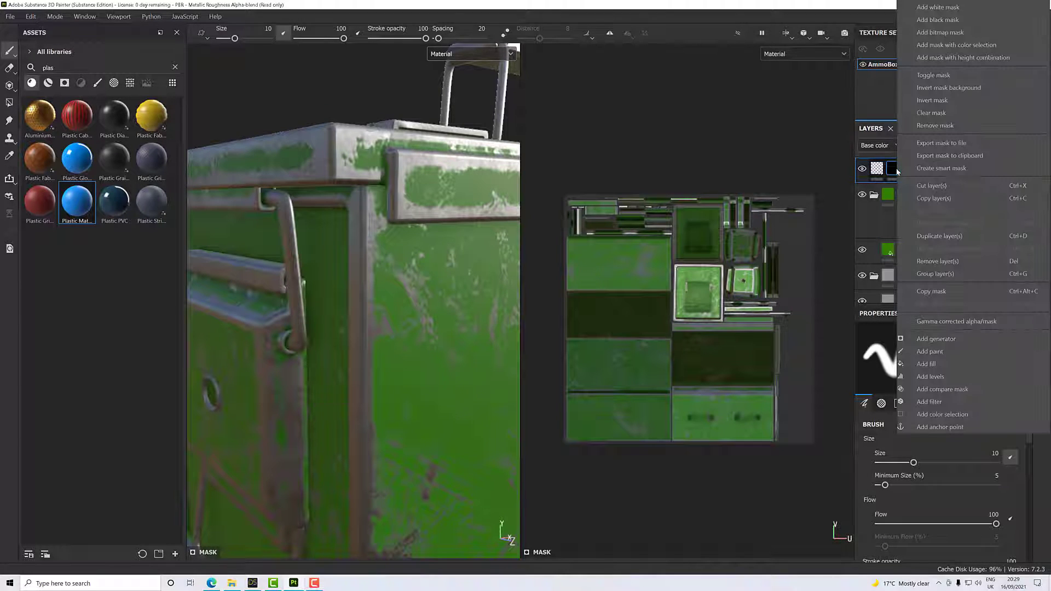
pyautogui.click(937, 364)
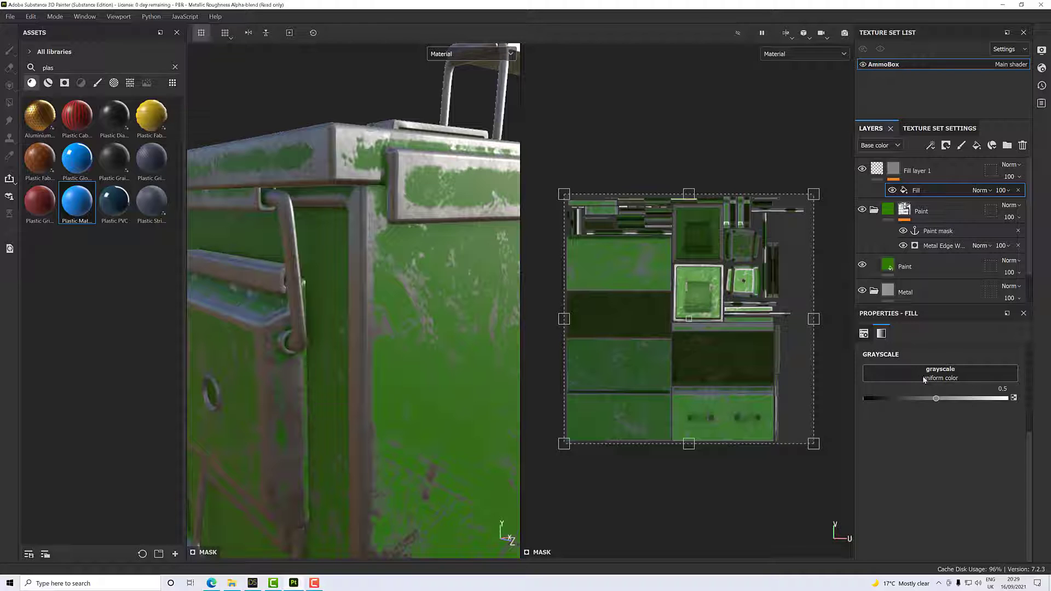
pyautogui.click(928, 381)
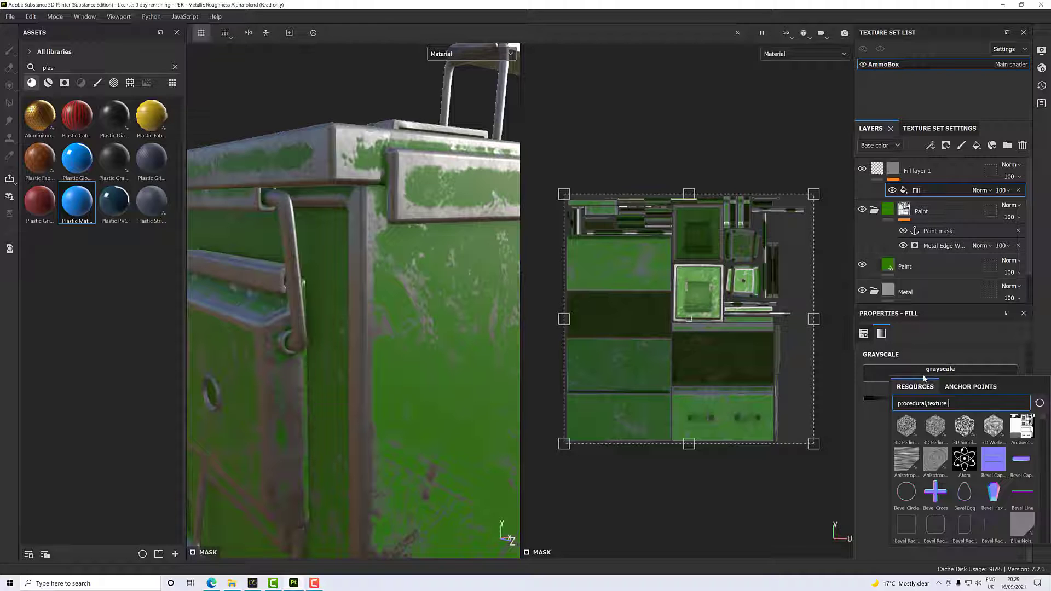
pyautogui.click(965, 387)
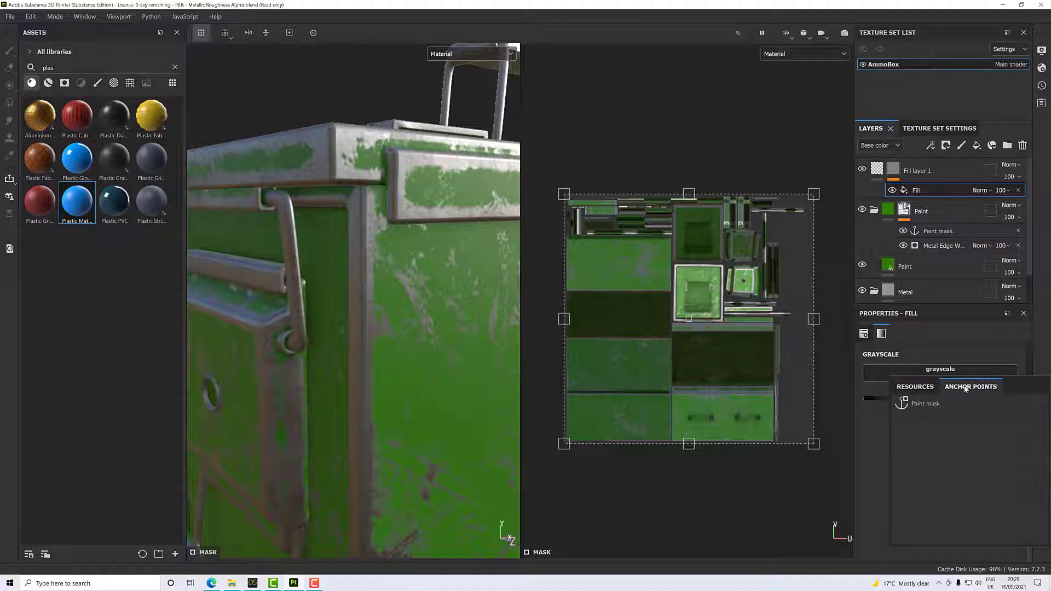
pyautogui.click(922, 405)
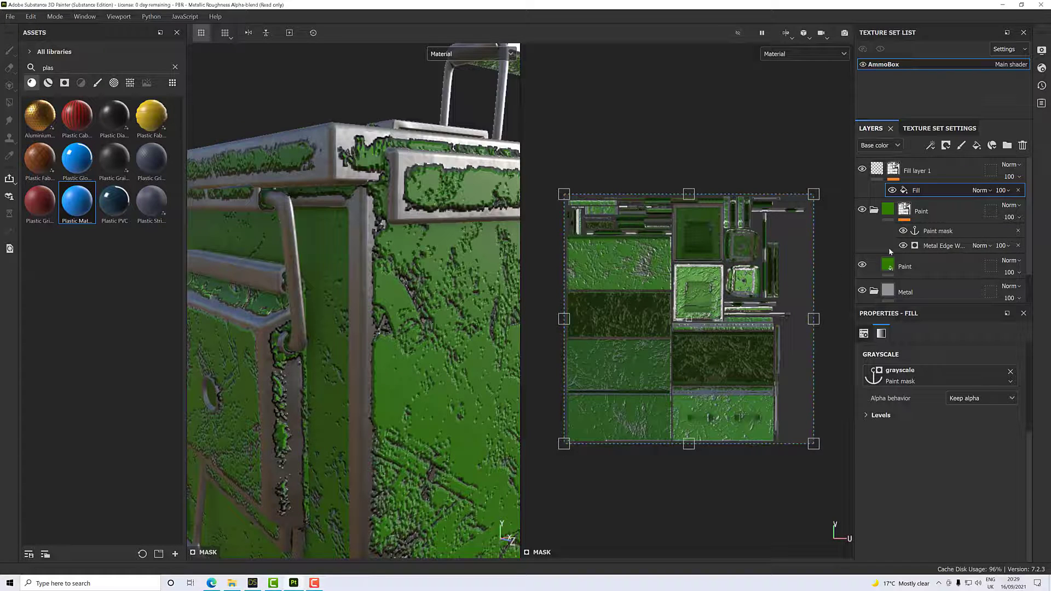
# - Add a Highpass filter above the fill in Fill layer 1's mask and inspect the paint edges up close
pyautogui.rightClick(929, 192)
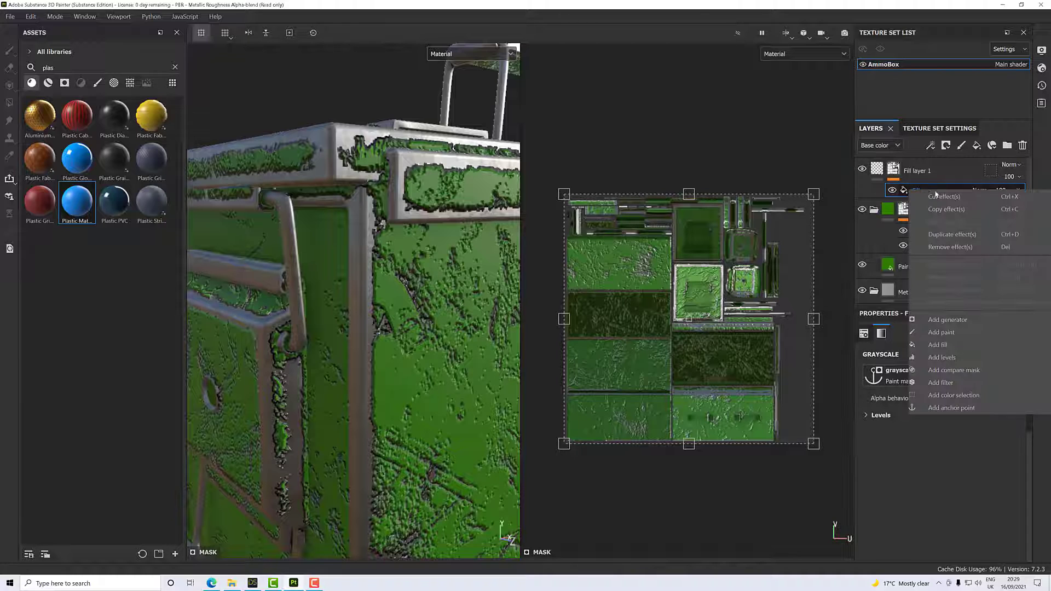
pyautogui.click(946, 383)
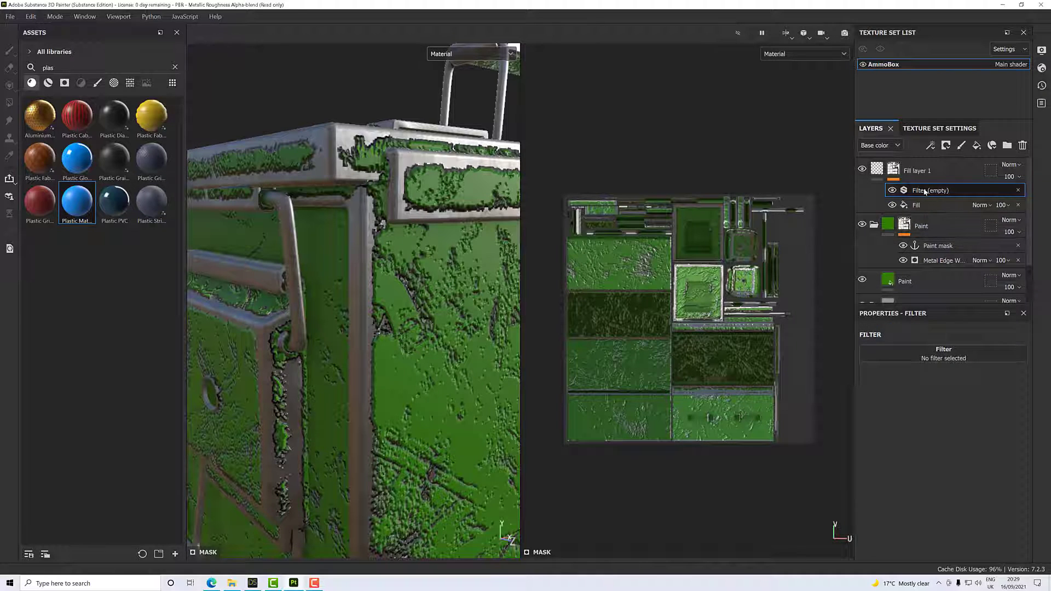
pyautogui.click(938, 357)
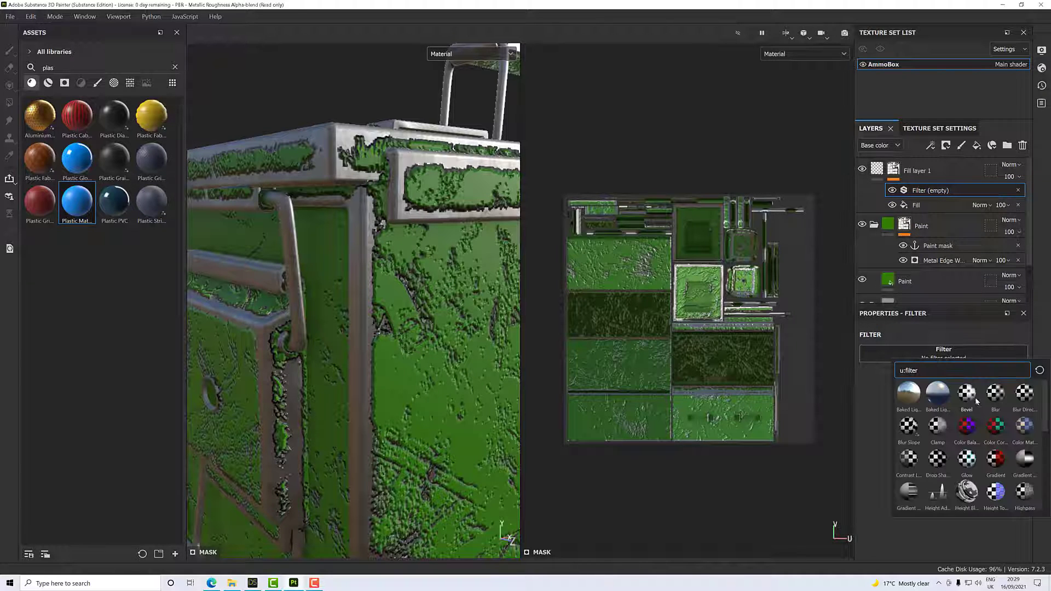
pyautogui.click(1025, 490)
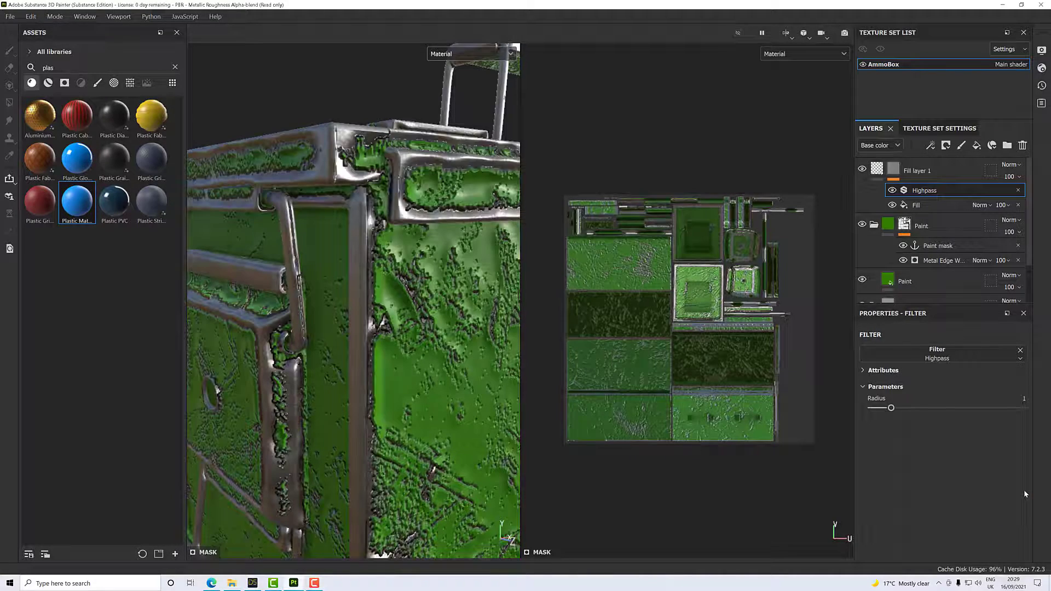
pyautogui.moveTo(449, 295)
pyautogui.keyDown('alt'); pyautogui.mouseDown()
pyautogui.moveTo(438, 246)
pyautogui.moveTo(492, 235)
pyautogui.moveTo(452, 297)
pyautogui.mouseUp(); pyautogui.keyUp('alt')
pyautogui.scroll(4, 442, 258)
pyautogui.moveTo(441, 259)
pyautogui.keyDown('alt'); pyautogui.mouseDown()
pyautogui.moveTo(446, 215)
pyautogui.moveTo(410, 230)
pyautogui.moveTo(404, 258)
pyautogui.moveTo(481, 265)
pyautogui.moveTo(521, 251)
pyautogui.moveTo(456, 230)
pyautogui.moveTo(438, 274)
pyautogui.mouseUp(); pyautogui.keyUp('alt')
pyautogui.scroll(3, 438, 274)
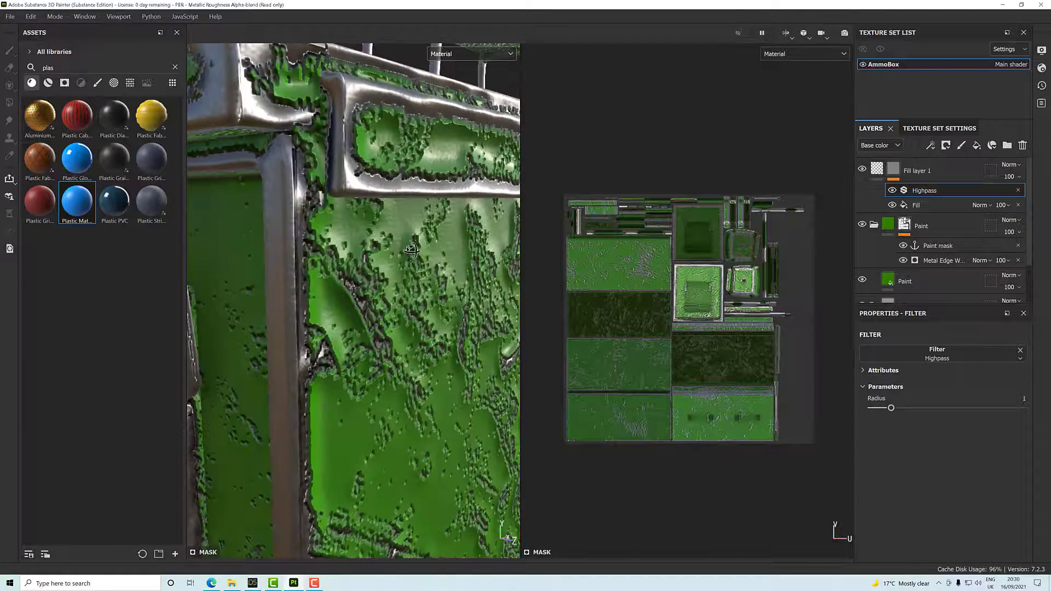
pyautogui.keyDown('alt'); pyautogui.moveTo(412, 253); pyautogui.dragTo(413, 281, button='middle'); pyautogui.keyUp('alt')
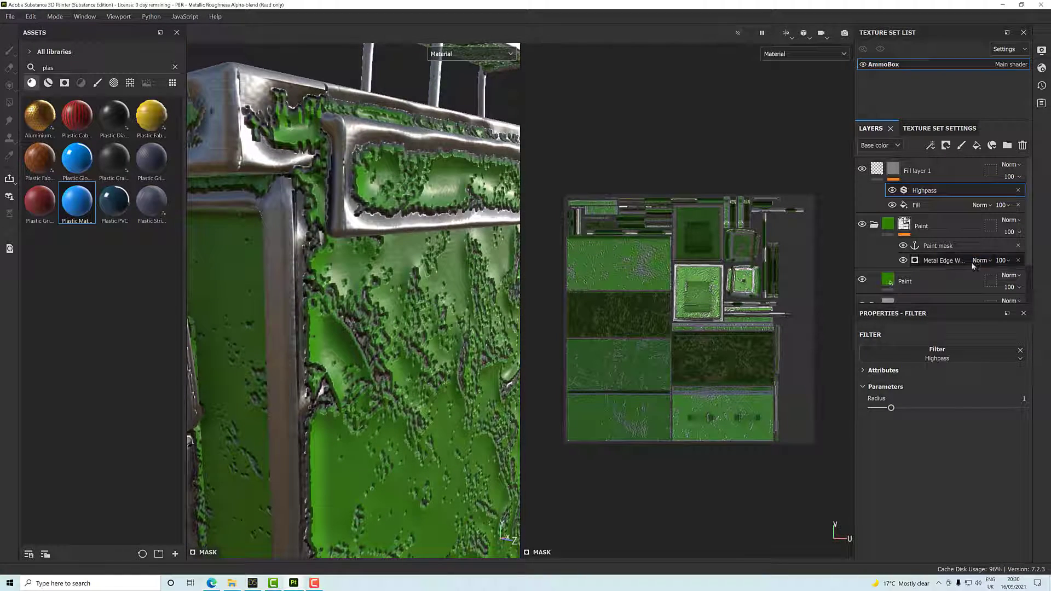
# - Display the Mask channel in the viewports to examine the Highpass result on Fill layer 1's mask
pyautogui.click(940, 206)
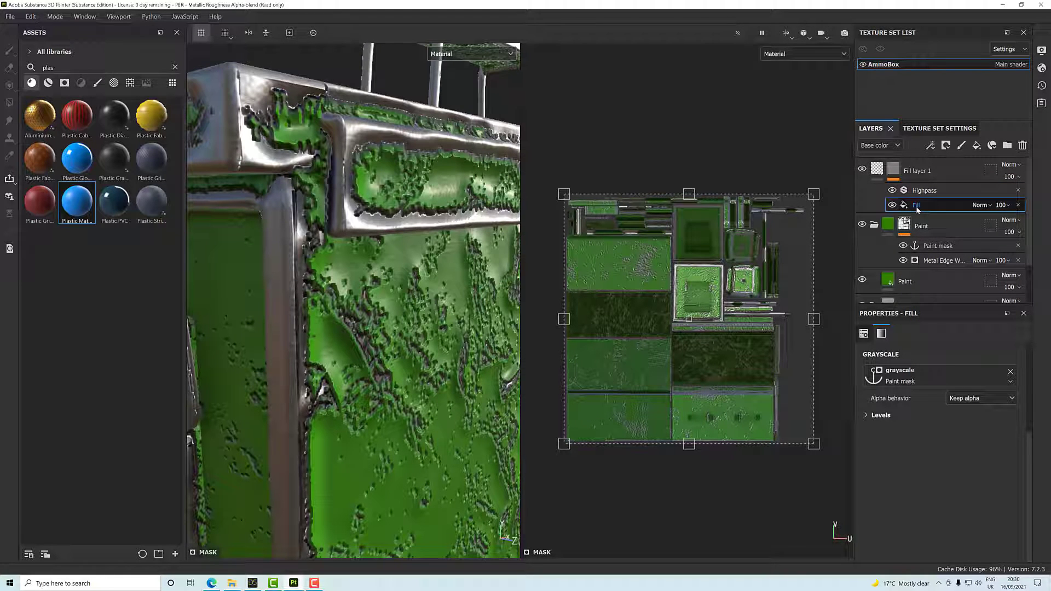
pyautogui.click(459, 58)
pyautogui.scroll(-3, 458, 118)
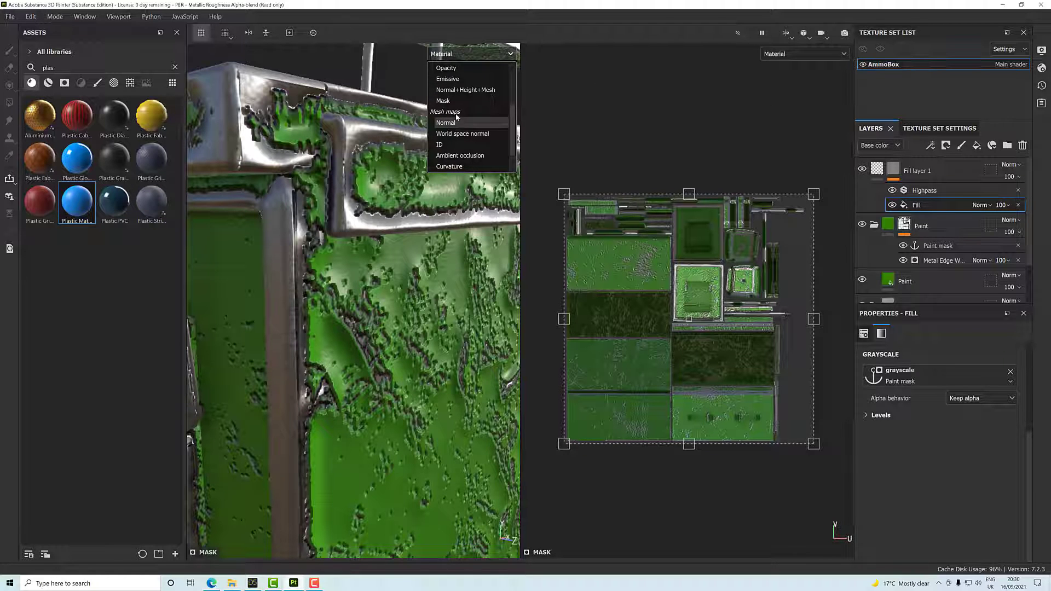
pyautogui.click(443, 101)
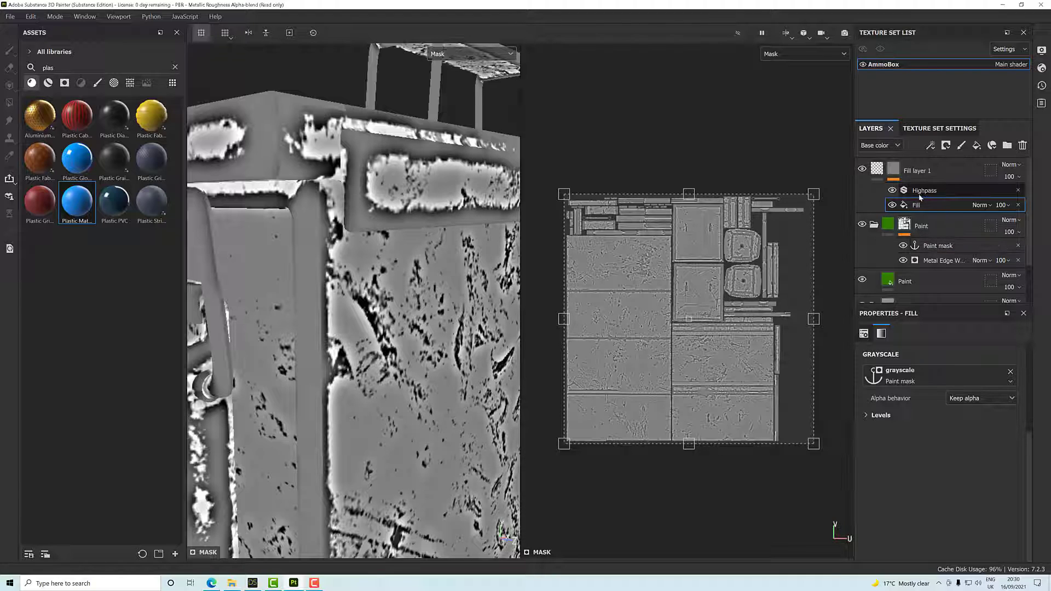
# - Place a duplicate of the mask's anchor fill above the Highpass filter and set its blend mode to Multiply
pyautogui.rightClick(928, 209)
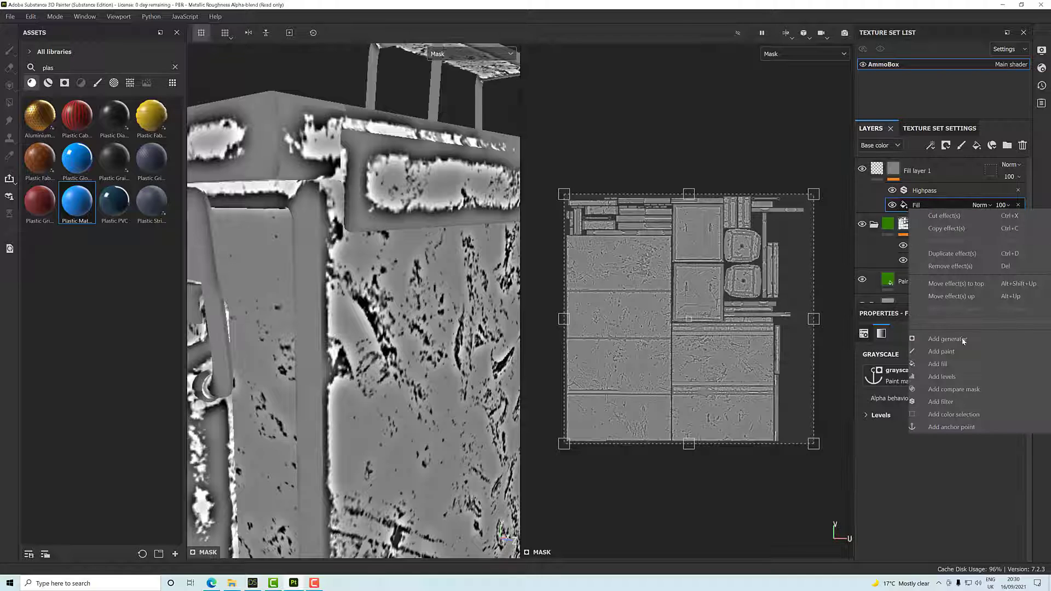
pyautogui.click(958, 254)
pyautogui.moveTo(947, 206); pyautogui.dragTo(946, 191)
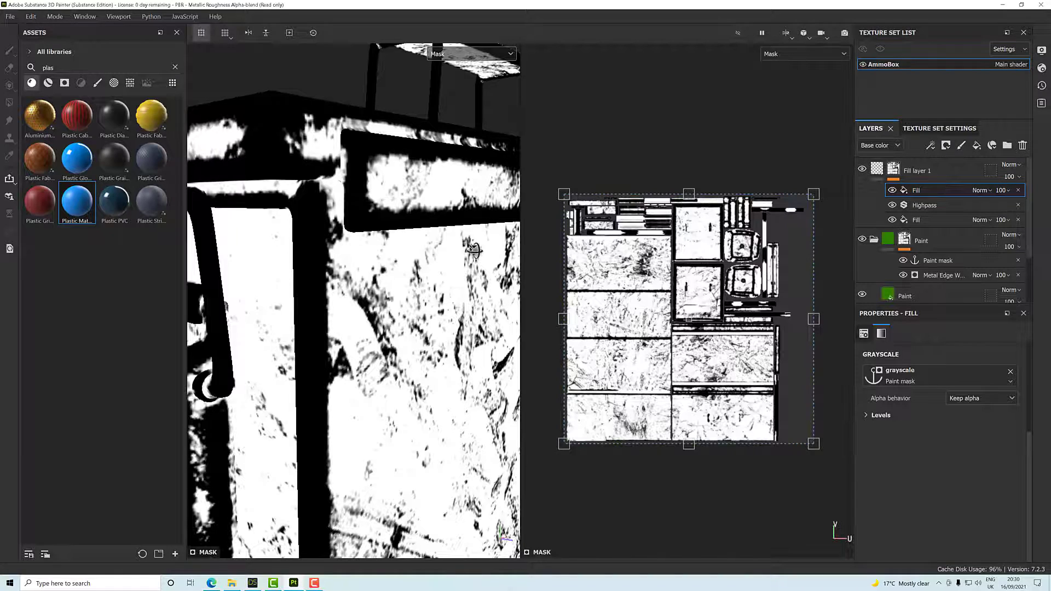
pyautogui.keyDown('alt'); pyautogui.moveTo(475, 249); pyautogui.dragTo(464, 258); pyautogui.keyUp('alt')
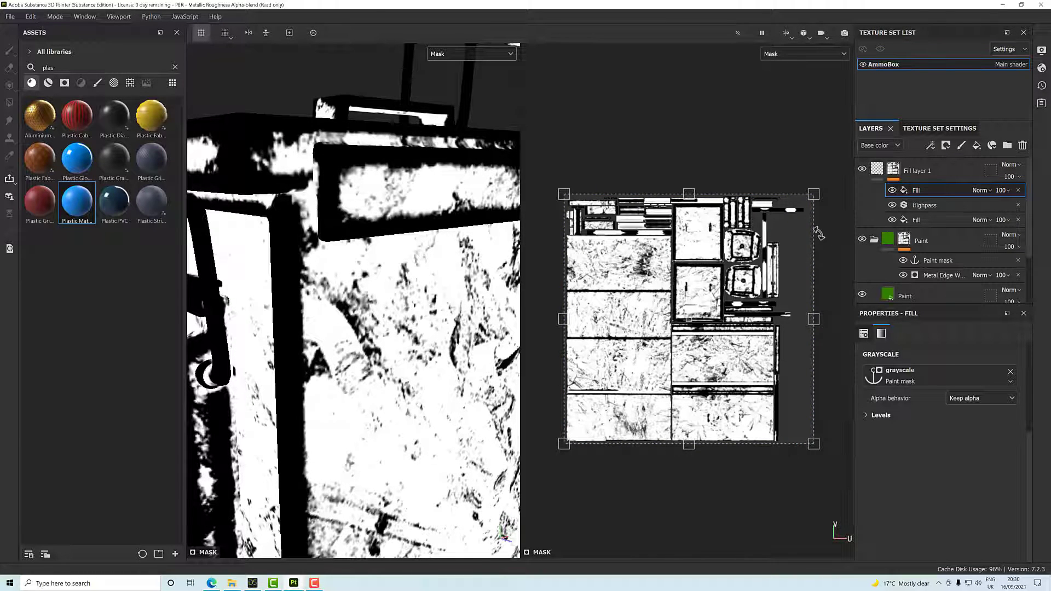
pyautogui.click(979, 190)
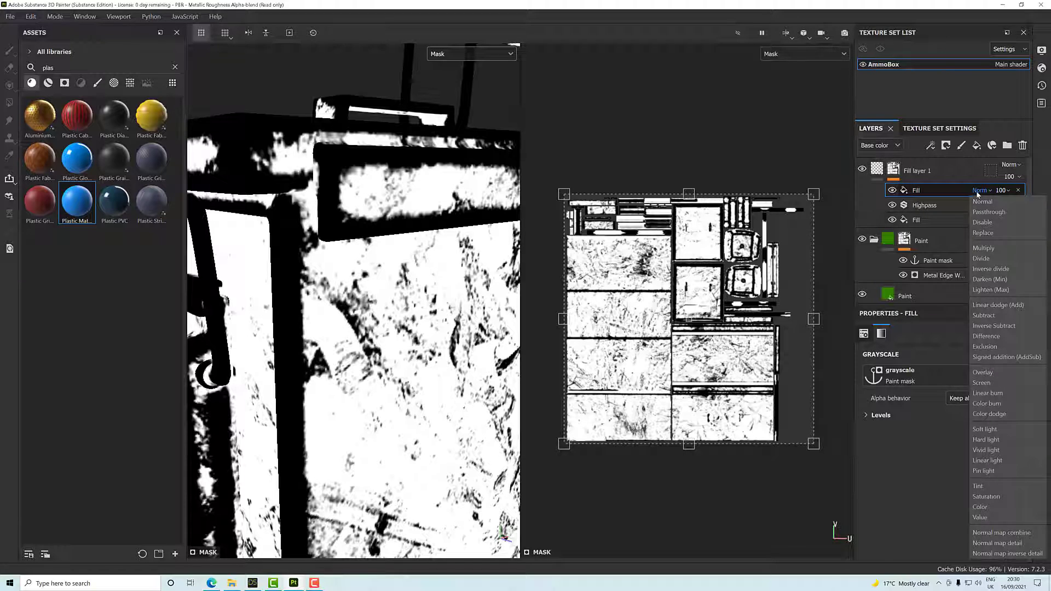
pyautogui.click(983, 248)
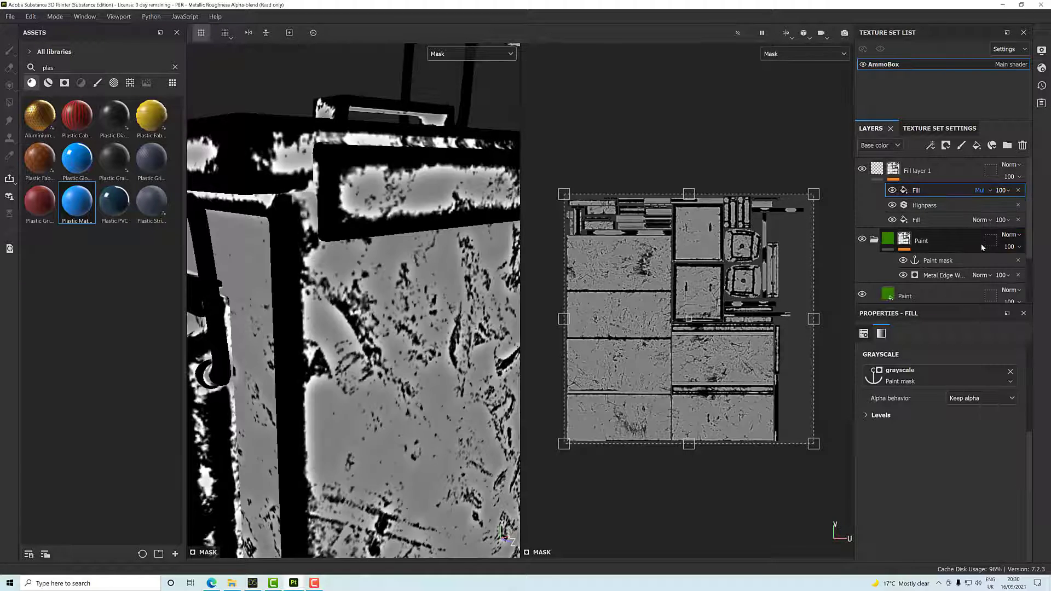
pyautogui.moveTo(528, 260); pyautogui.dragTo(513, 269)
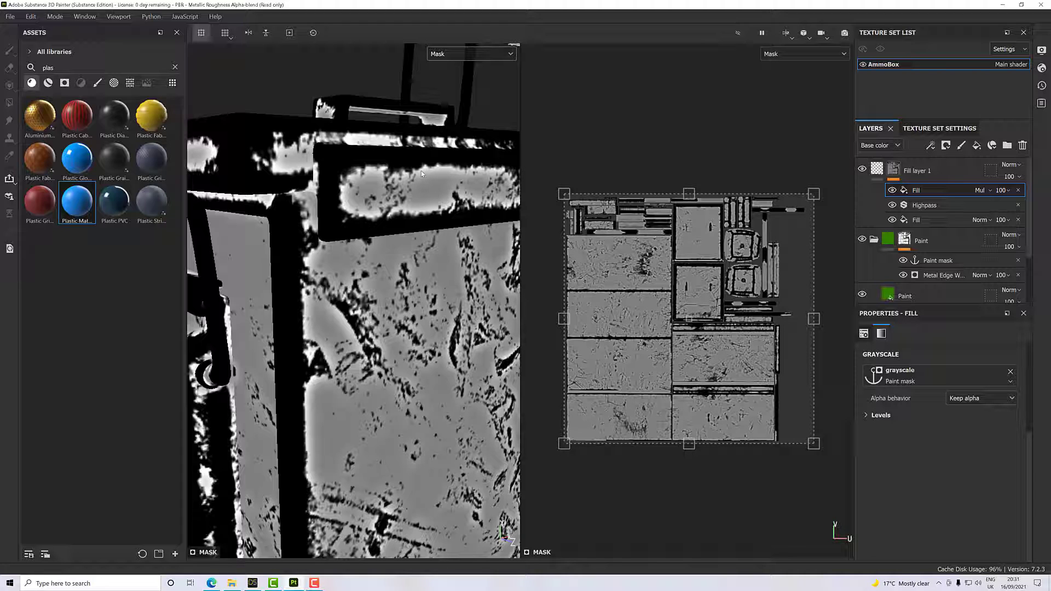
# - Return the viewports to the Material display and inspect the raised paint edges on the box
pyautogui.click(450, 54)
pyautogui.scroll(3, 465, 71)
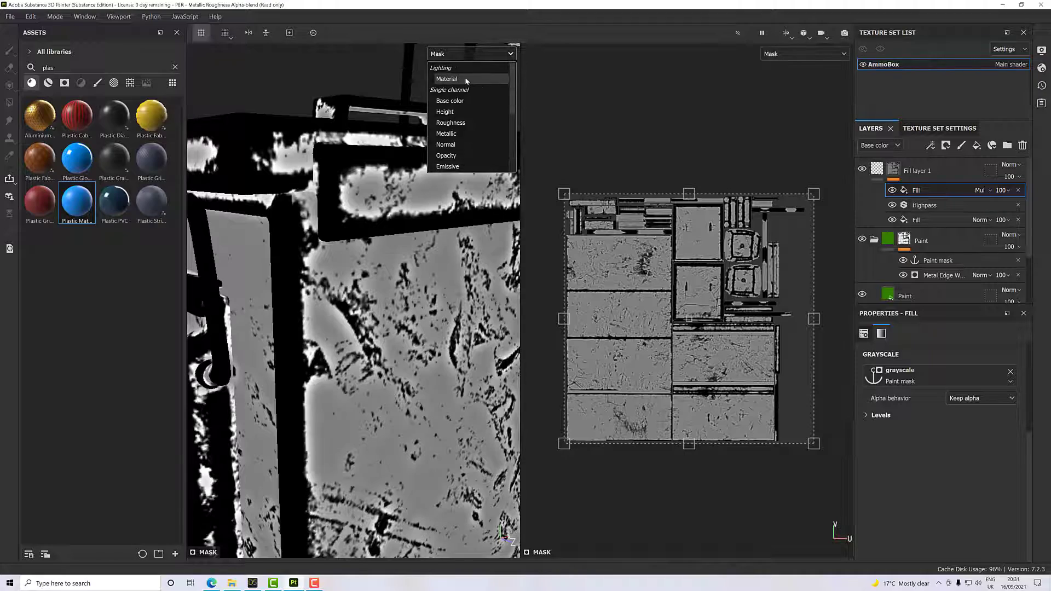
pyautogui.click(465, 78)
pyautogui.scroll(-5, 408, 204)
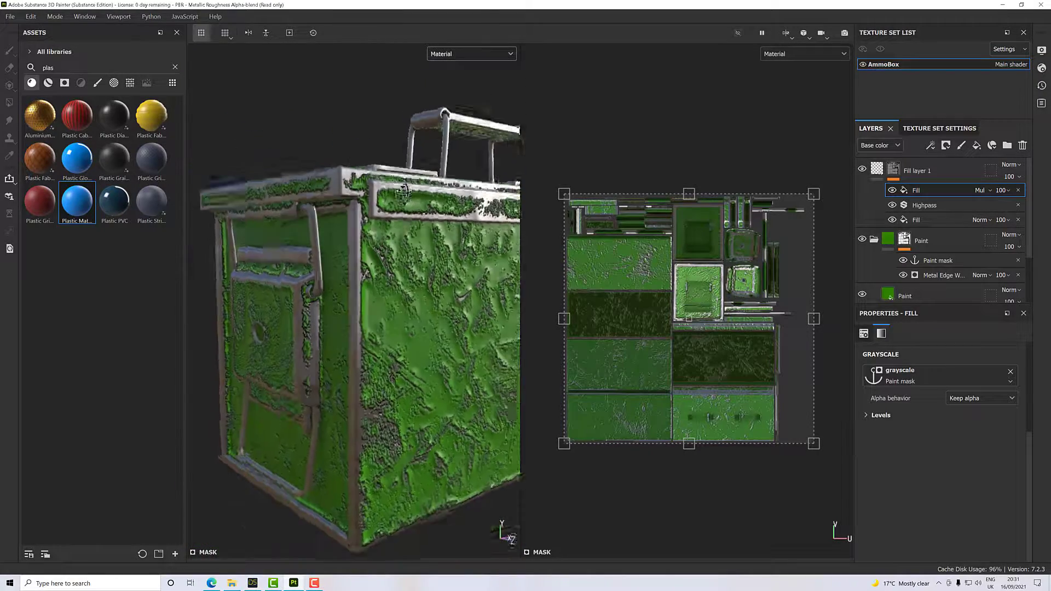
pyautogui.moveTo(409, 204)
pyautogui.keyDown('alt'); pyautogui.mouseDown()
pyautogui.moveTo(425, 175)
pyautogui.moveTo(404, 179)
pyautogui.moveTo(509, 178)
pyautogui.moveTo(439, 199)
pyautogui.mouseUp(); pyautogui.keyUp('alt')
pyautogui.scroll(6, 439, 199)
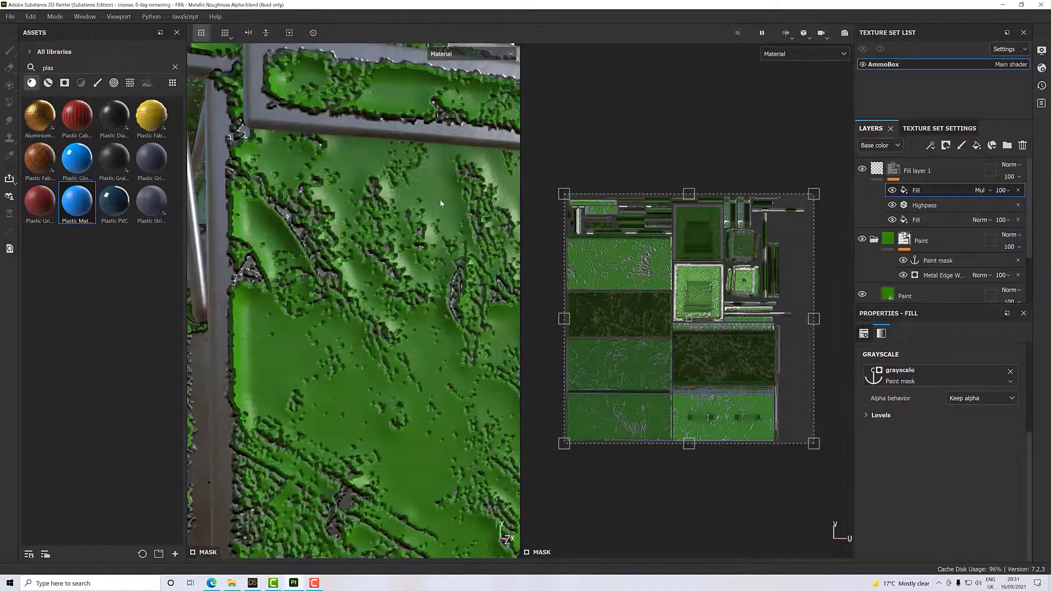
pyautogui.scroll(-4, 441, 209)
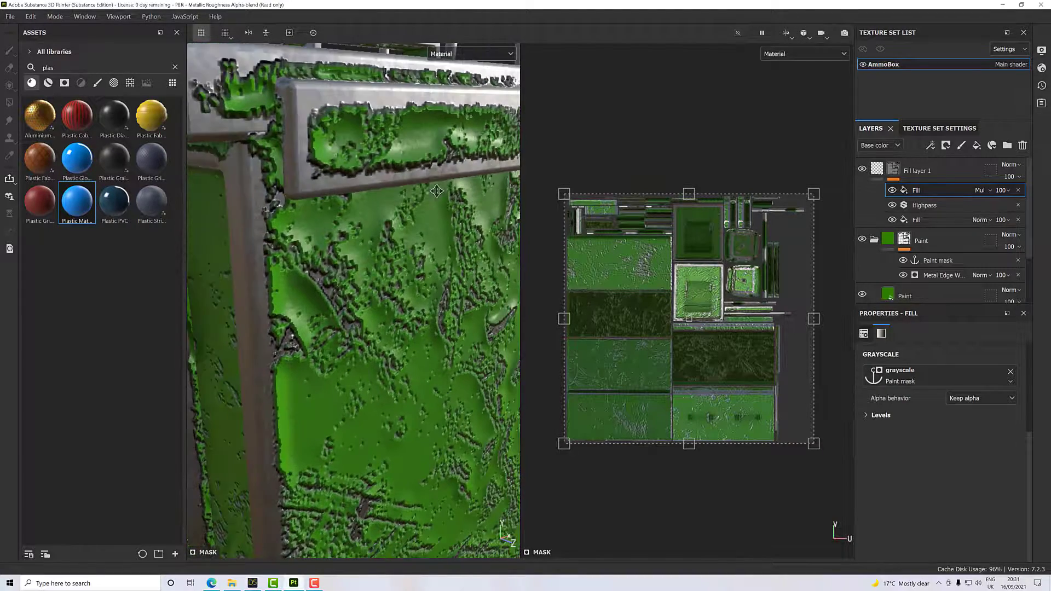
# - Lower the height of Fill layer 1's material to about 0.06 for subtler raised paint edges
pyautogui.click(893, 170)
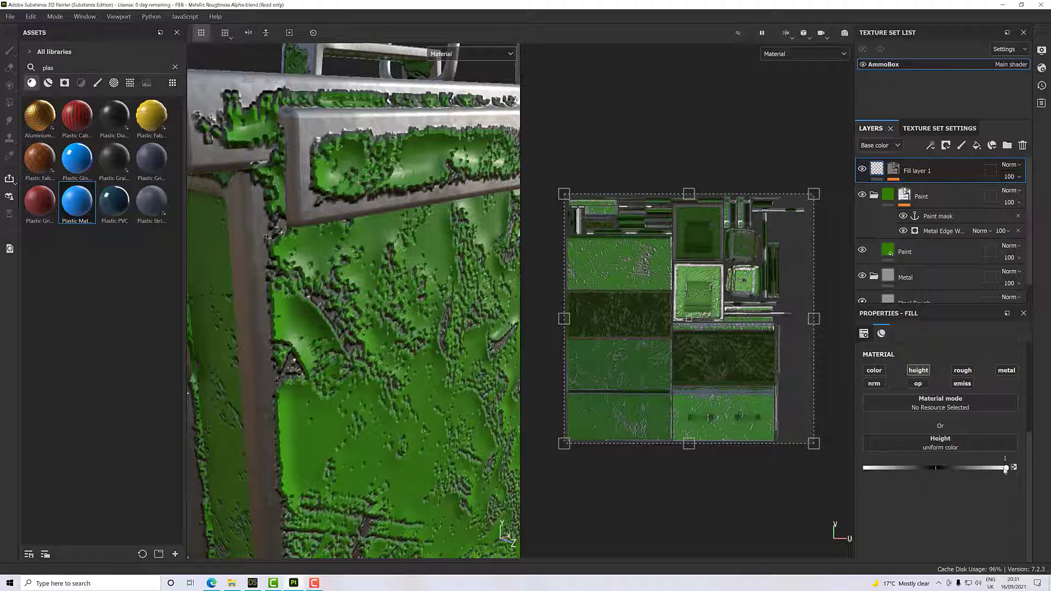
pyautogui.moveTo(1005, 470); pyautogui.dragTo(939, 474)
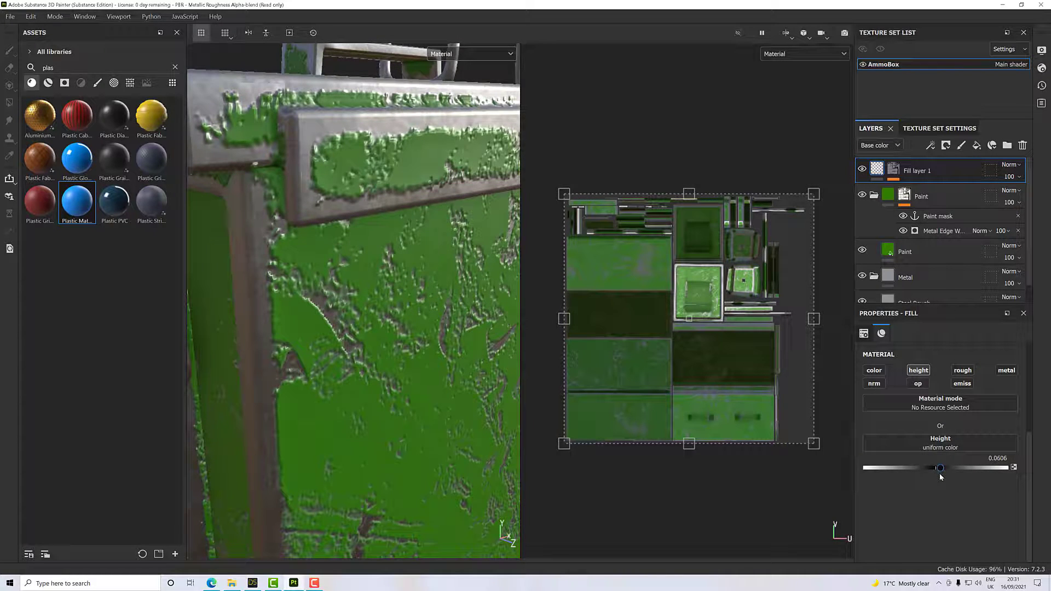
pyautogui.keyDown('alt'); pyautogui.moveTo(474, 342); pyautogui.dragTo(456, 307); pyautogui.keyUp('alt')
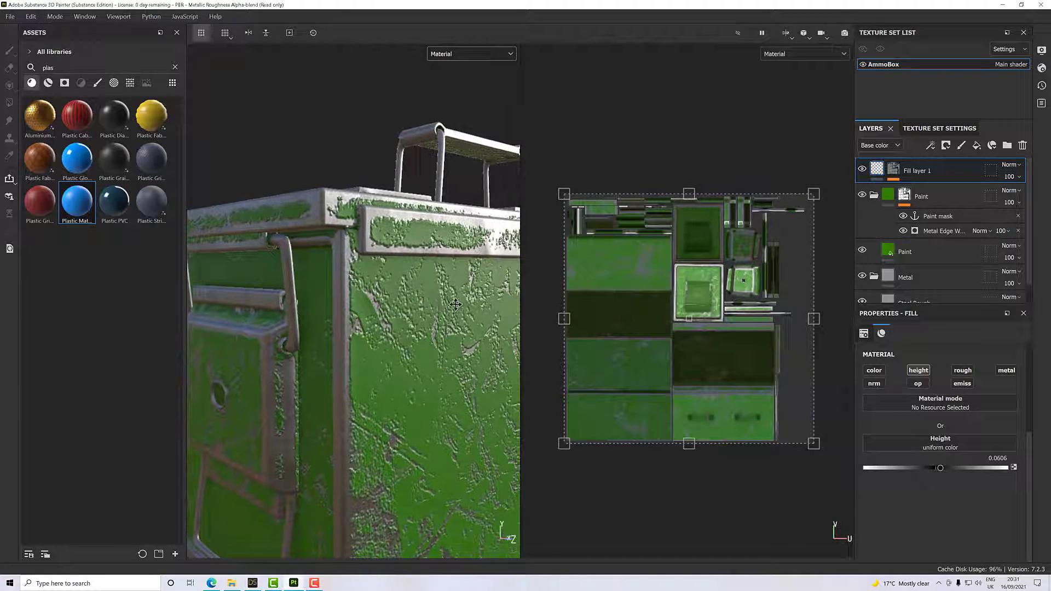
# - Try a Highpass radius of about 3 on Fill layer 1's mask while displaying the Mask channel
pyautogui.click(893, 168)
pyautogui.click(926, 205)
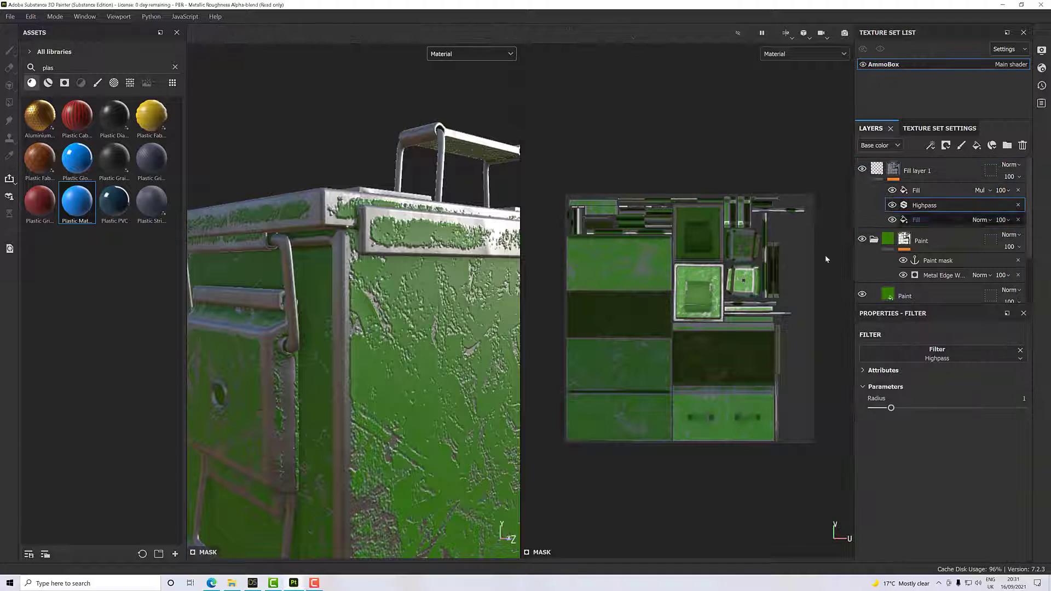
pyautogui.keyDown('alt'); pyautogui.moveTo(470, 268); pyautogui.dragTo(468, 257); pyautogui.keyUp('alt')
pyautogui.click(469, 55)
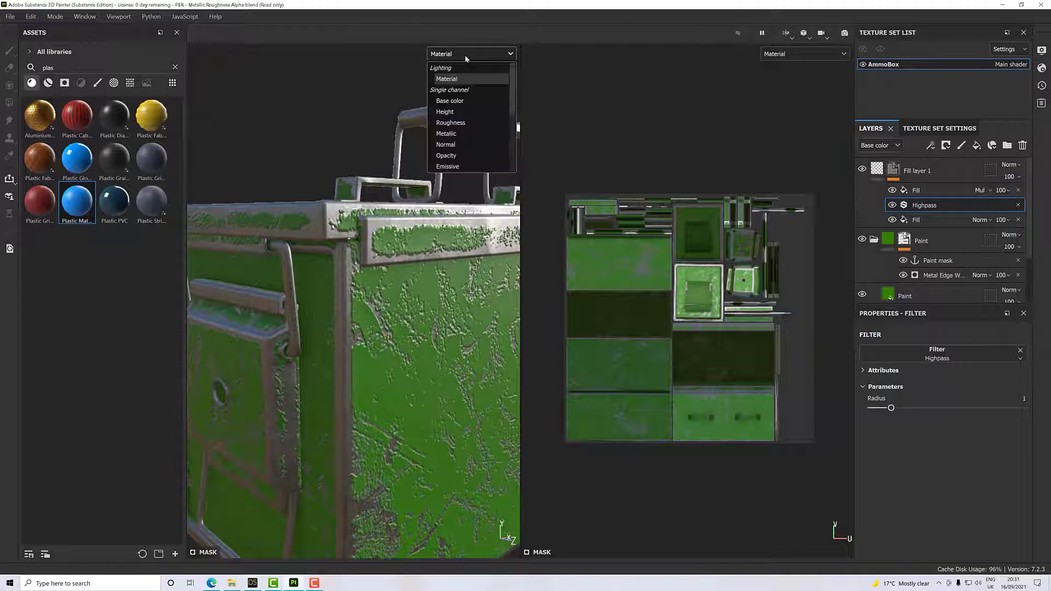
pyautogui.click(467, 140)
pyautogui.keyDown('alt'); pyautogui.moveTo(440, 285); pyautogui.dragTo(430, 320); pyautogui.keyUp('alt')
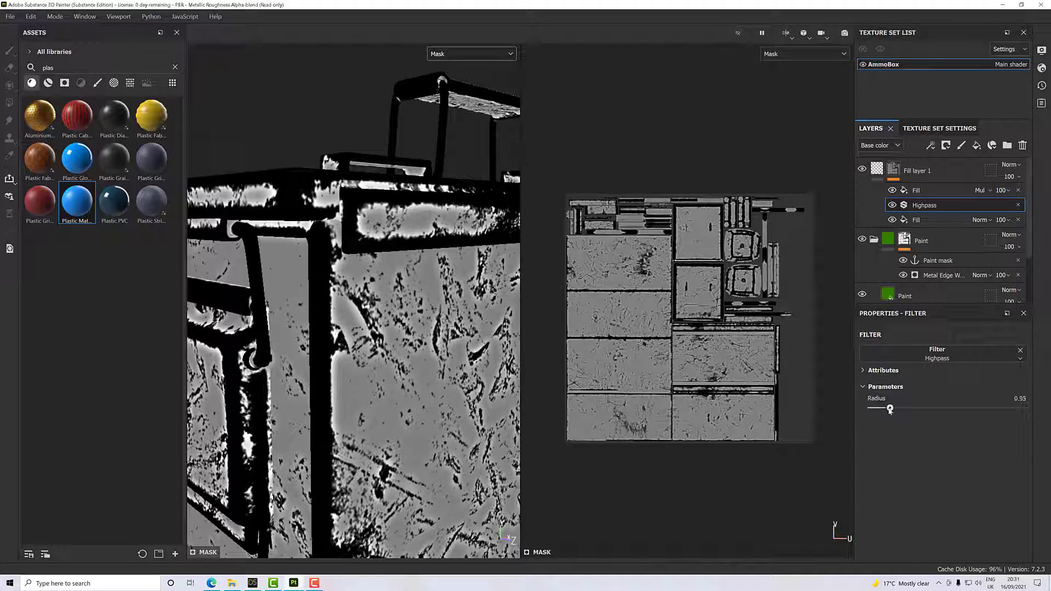
pyautogui.moveTo(890, 410); pyautogui.dragTo(929, 417)
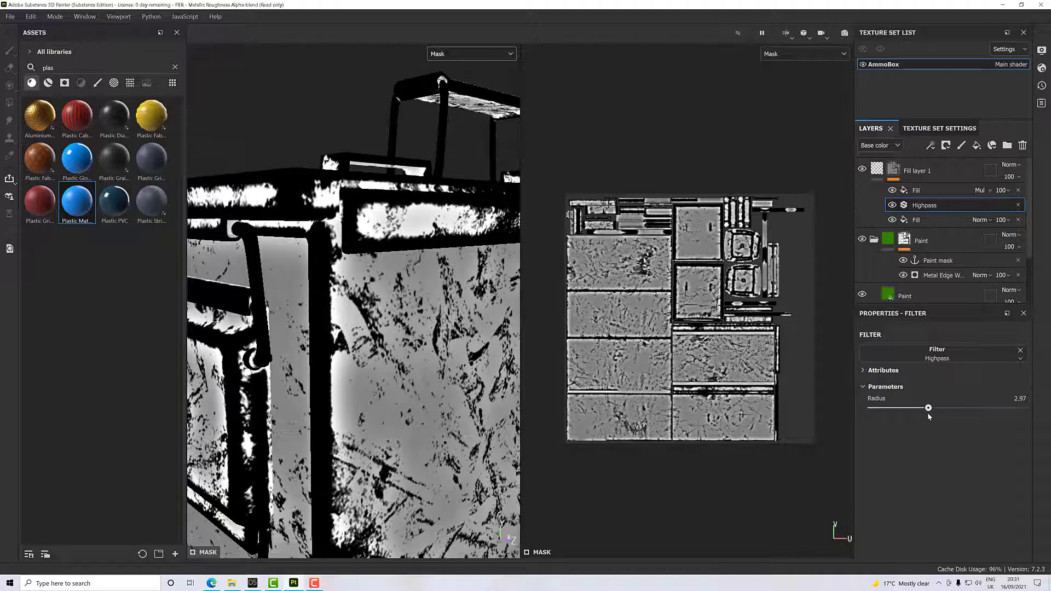
# - Return the viewports to the Material display and reduce the Highpass radius in Fill layer 1's mask to tighten the raised paint edges
pyautogui.click(459, 53)
pyautogui.scroll(2, 462, 79)
pyautogui.click(463, 78)
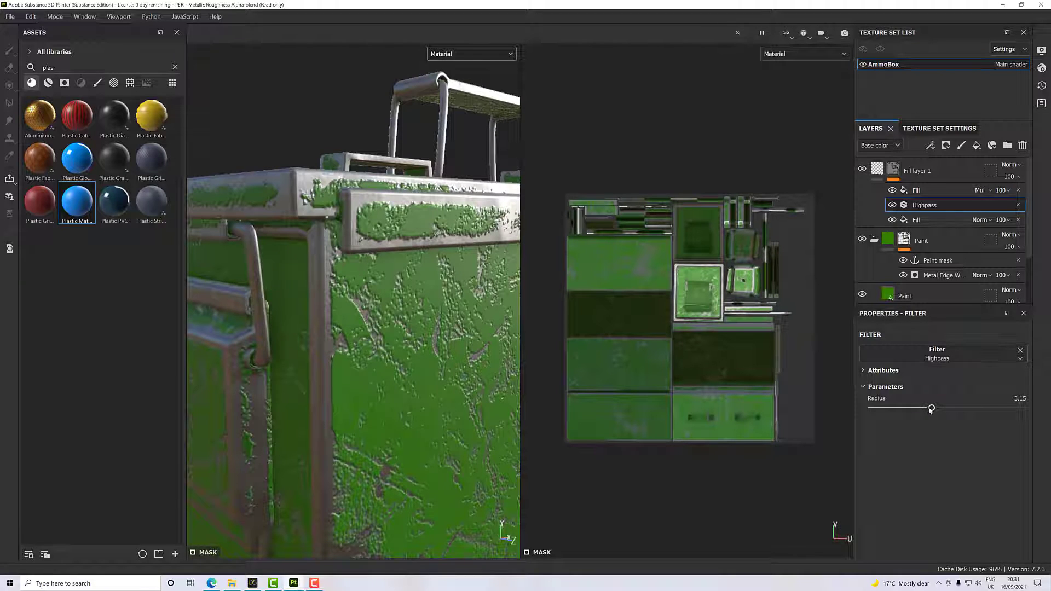
pyautogui.moveTo(931, 409); pyautogui.dragTo(899, 415)
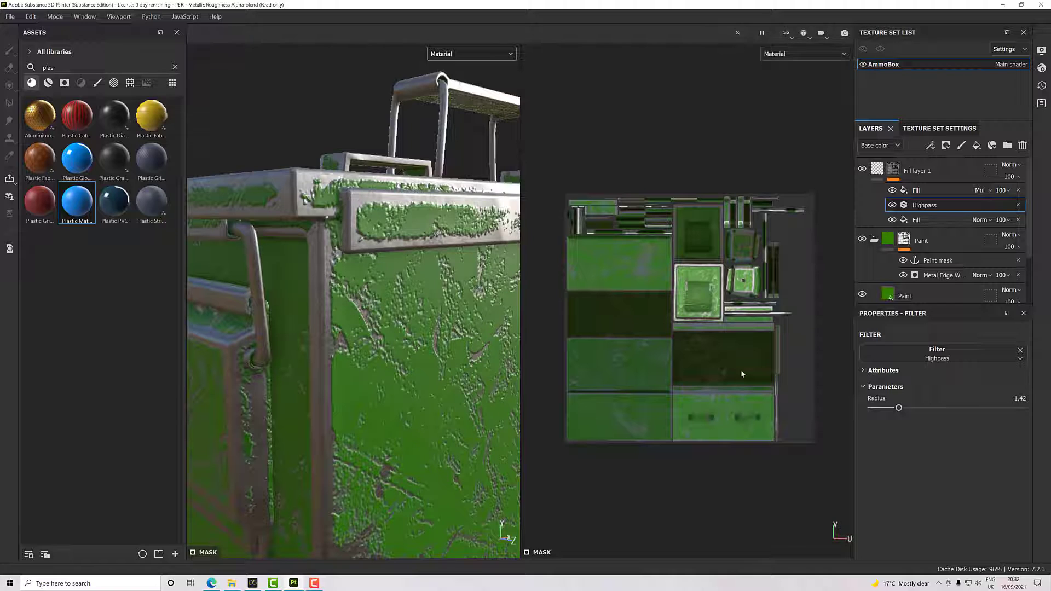
pyautogui.moveTo(901, 410)
pyautogui.mouseDown()
pyautogui.moveTo(857, 411)
pyautogui.moveTo(1023, 414)
pyautogui.moveTo(886, 409)
pyautogui.mouseUp()
pyautogui.keyDown('alt'); pyautogui.moveTo(503, 304); pyautogui.dragTo(427, 303); pyautogui.keyUp('alt')
pyautogui.scroll(2, 426, 299)
pyautogui.keyDown('alt'); pyautogui.moveTo(428, 303); pyautogui.dragTo(442, 317, button='middle'); pyautogui.keyUp('alt')
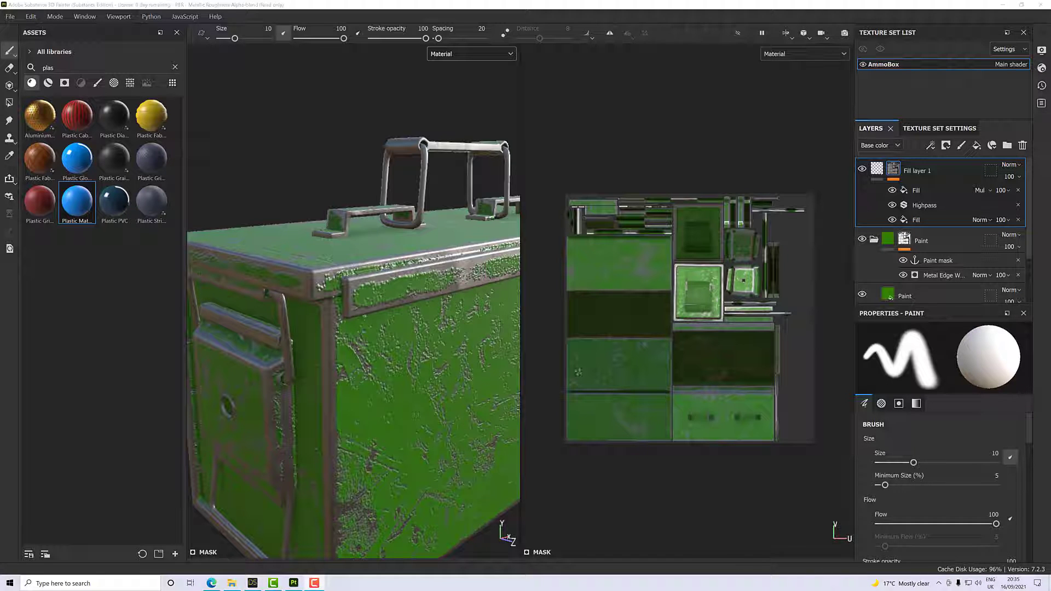
# - Rename Fill layer 1 as Height
pyautogui.scroll(5, 350, 283)
pyautogui.scroll(4, 350, 283)
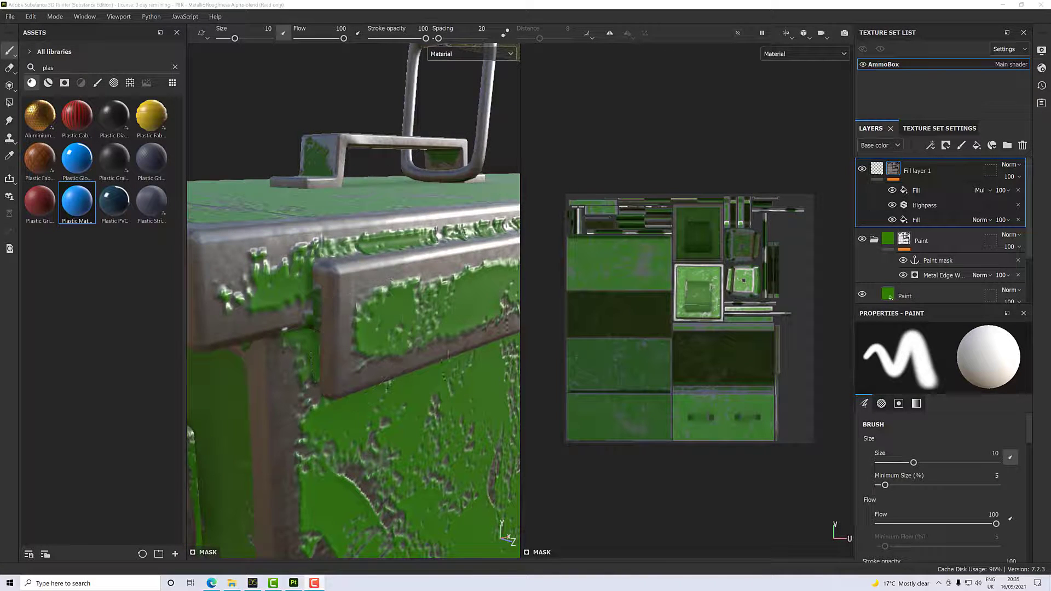
pyautogui.doubleClick(930, 174)
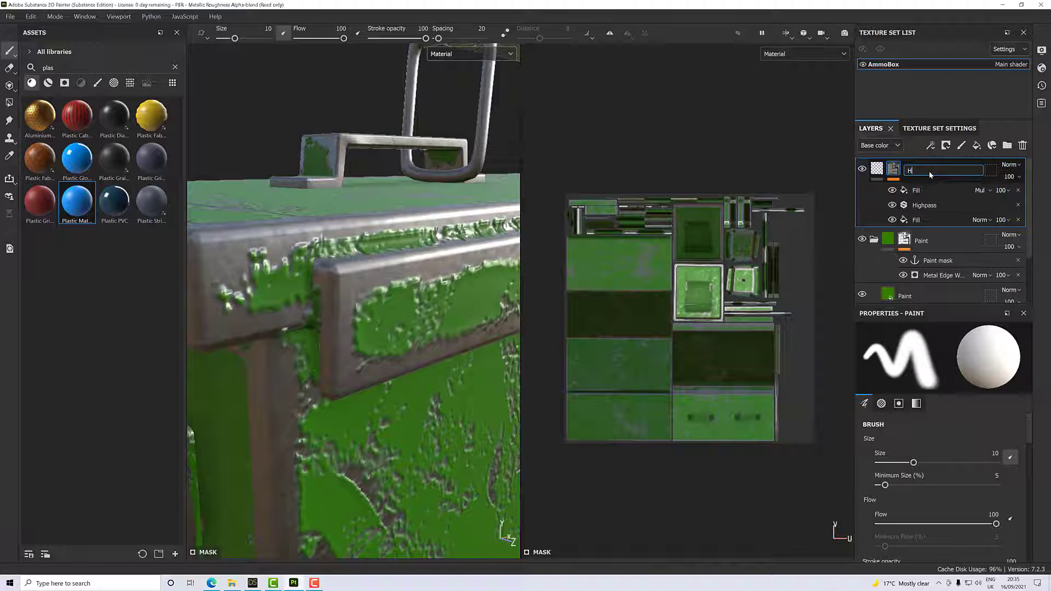
pyautogui.write('Height')
pyautogui.press('Return')
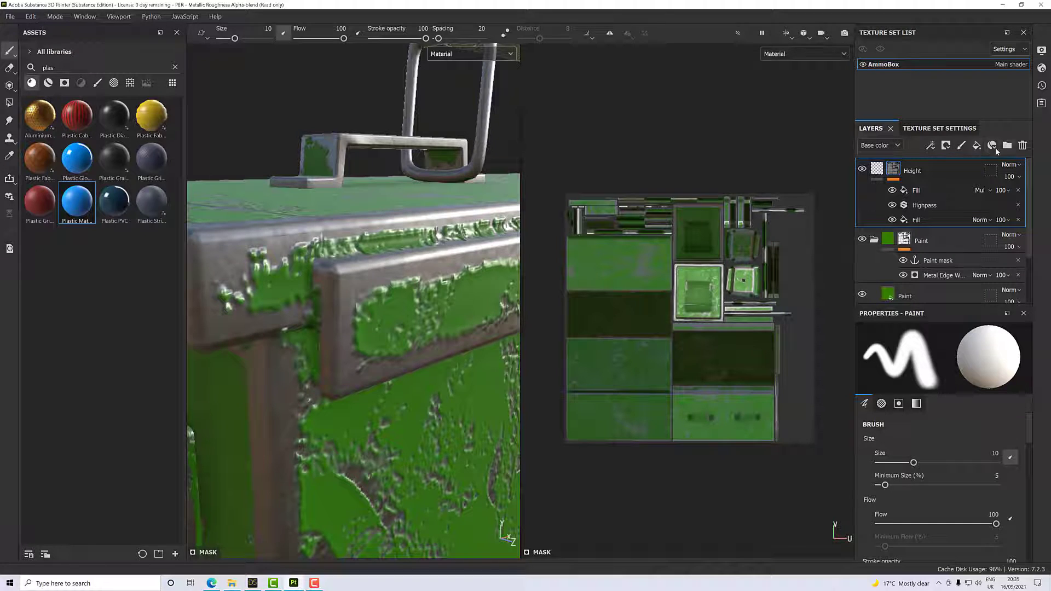
# - Create a new fill layer above the Height layer and give it a black mask
pyautogui.click(977, 146)
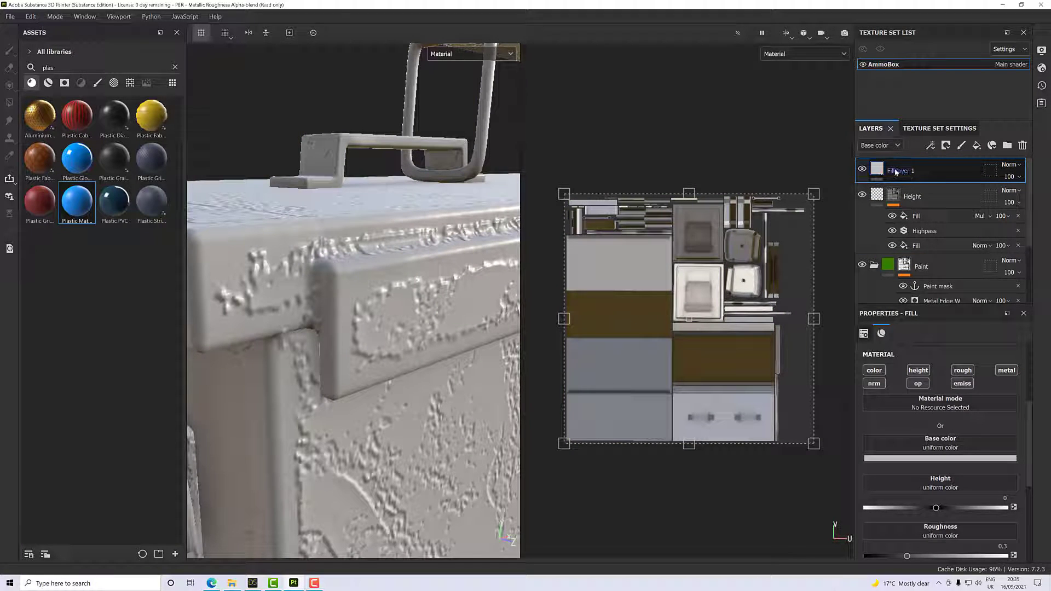
pyautogui.rightClick(920, 175)
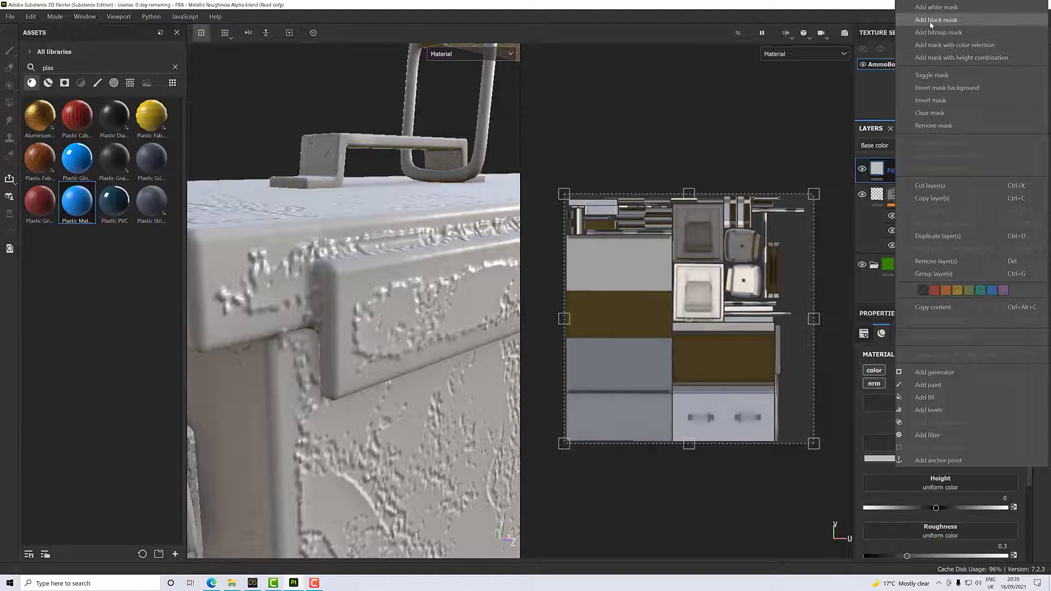
pyautogui.click(930, 22)
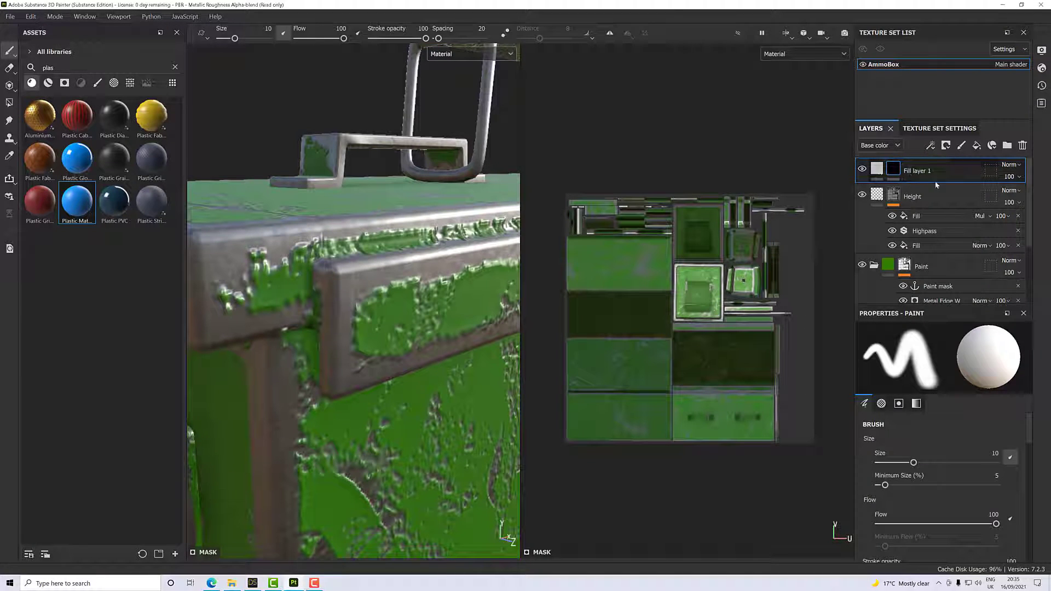
# - Add a fill driven by the Paint mask anchor point to the new fill layer's mask and inspect the masked paint areas
pyautogui.rightClick(898, 172)
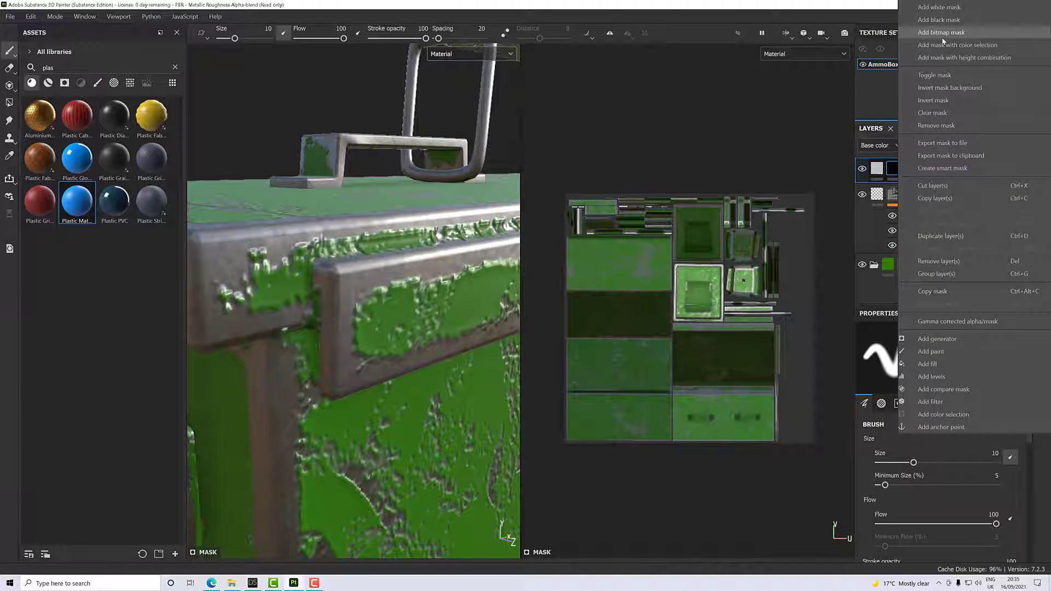
pyautogui.click(928, 364)
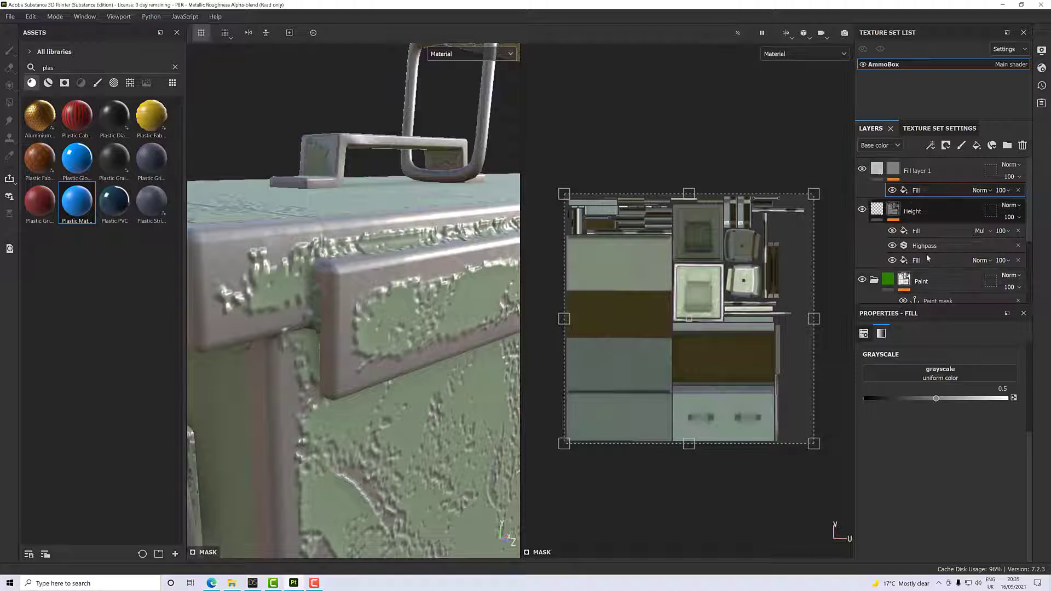
pyautogui.click(927, 372)
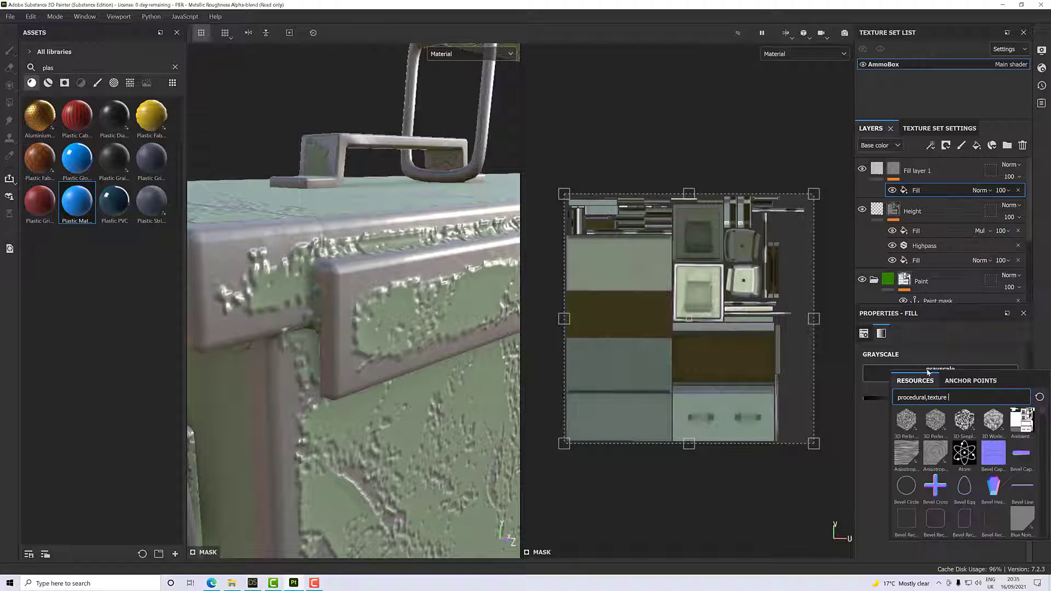
pyautogui.click(971, 380)
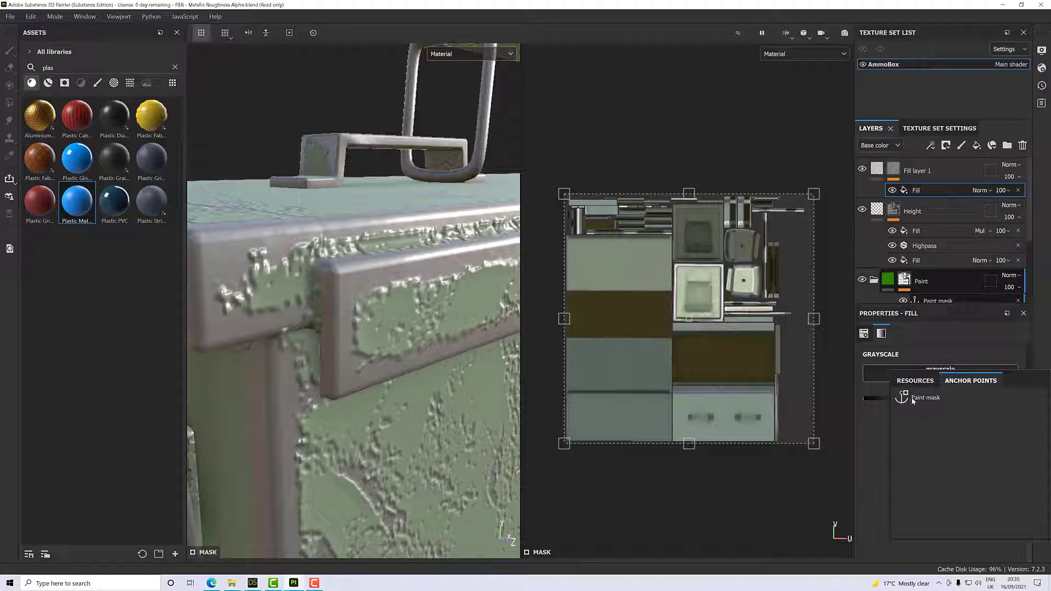
pyautogui.click(925, 398)
pyautogui.scroll(2, 480, 314)
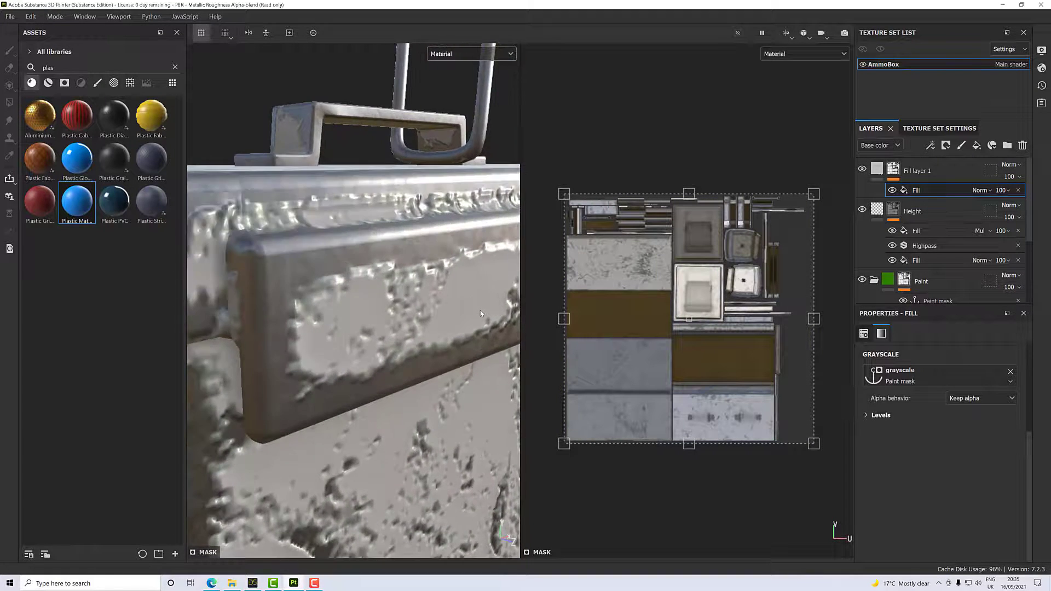
pyautogui.scroll(-3, 481, 313)
pyautogui.keyDown('alt'); pyautogui.moveTo(481, 313); pyautogui.dragTo(496, 278); pyautogui.keyUp('alt')
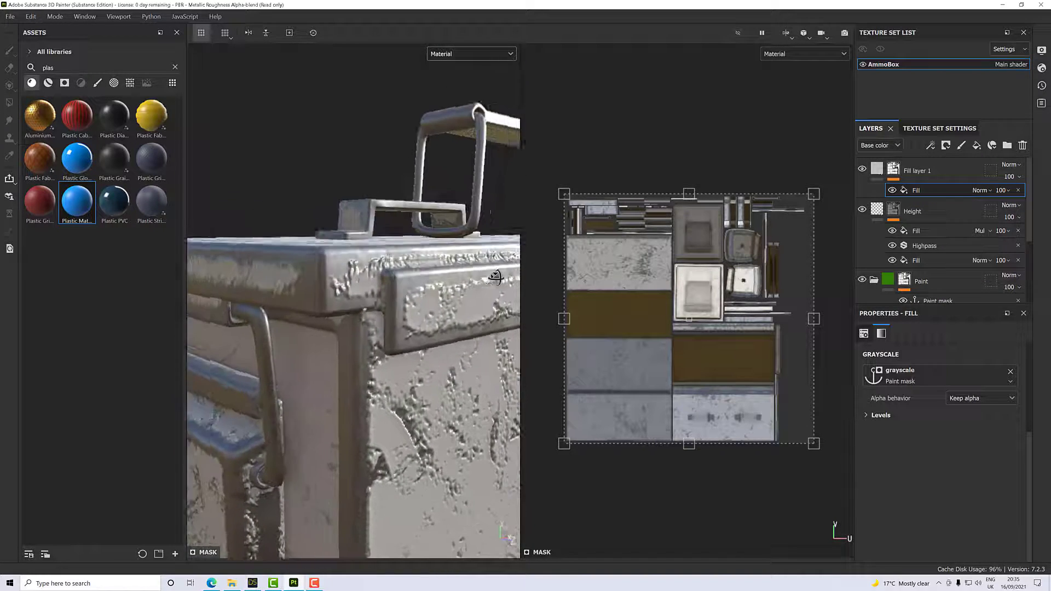
pyautogui.scroll(3, 496, 278)
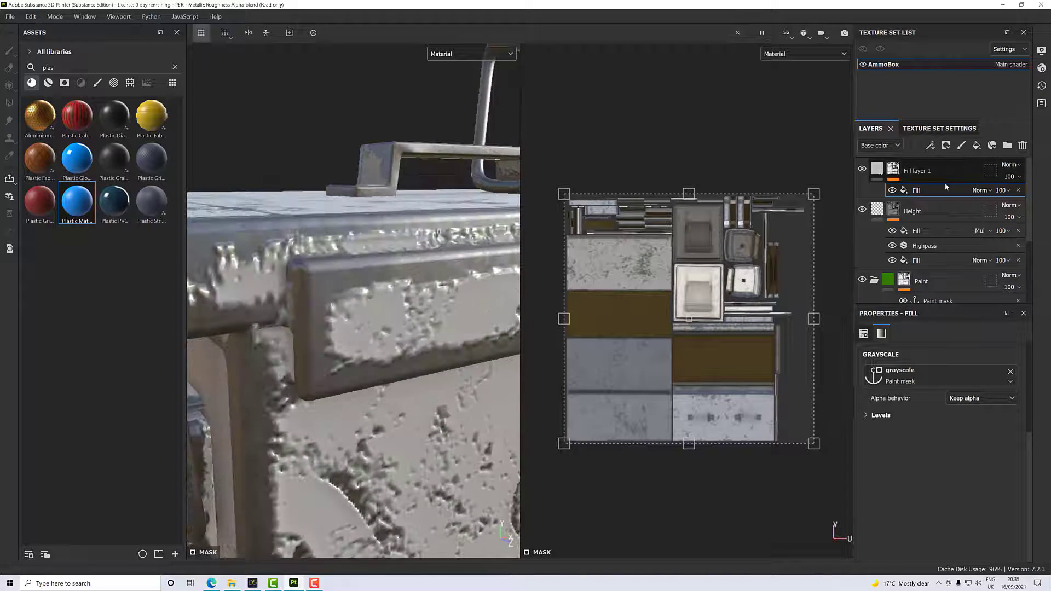
pyautogui.scroll(-2, 385, 292)
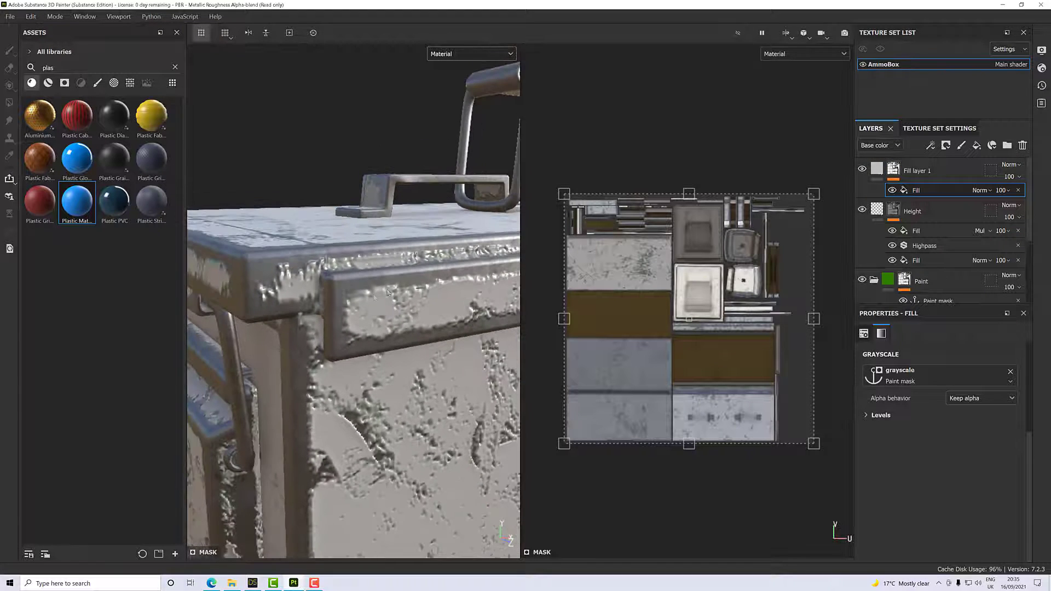
pyautogui.keyDown('alt'); pyautogui.moveTo(384, 292); pyautogui.dragTo(377, 323); pyautogui.keyUp('alt')
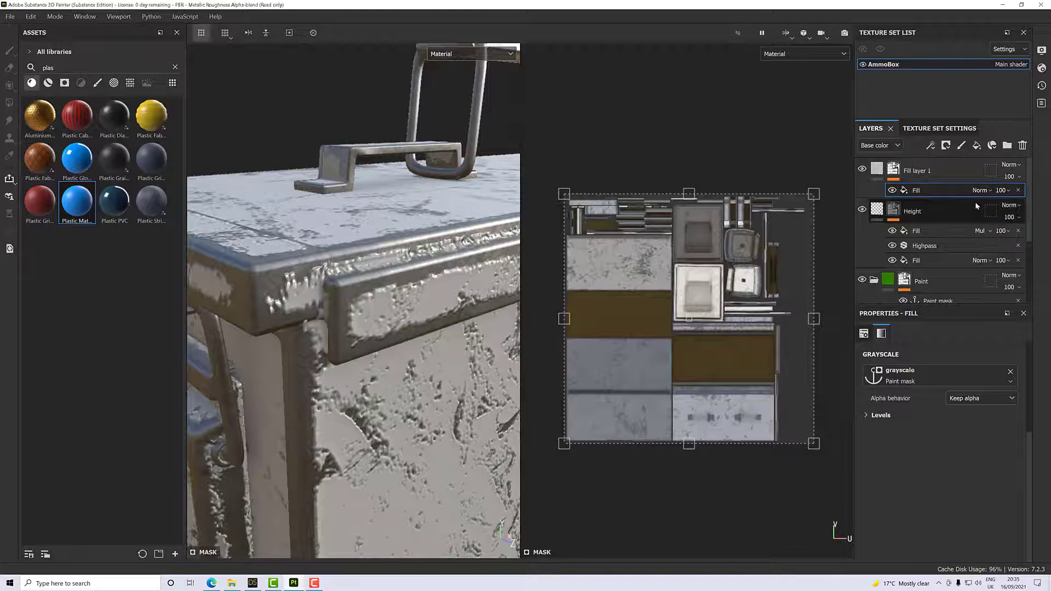
# - Add a Levels effect above the fill in the new layer's mask and invert it with output black at 1 and white at 0
pyautogui.rightClick(922, 191)
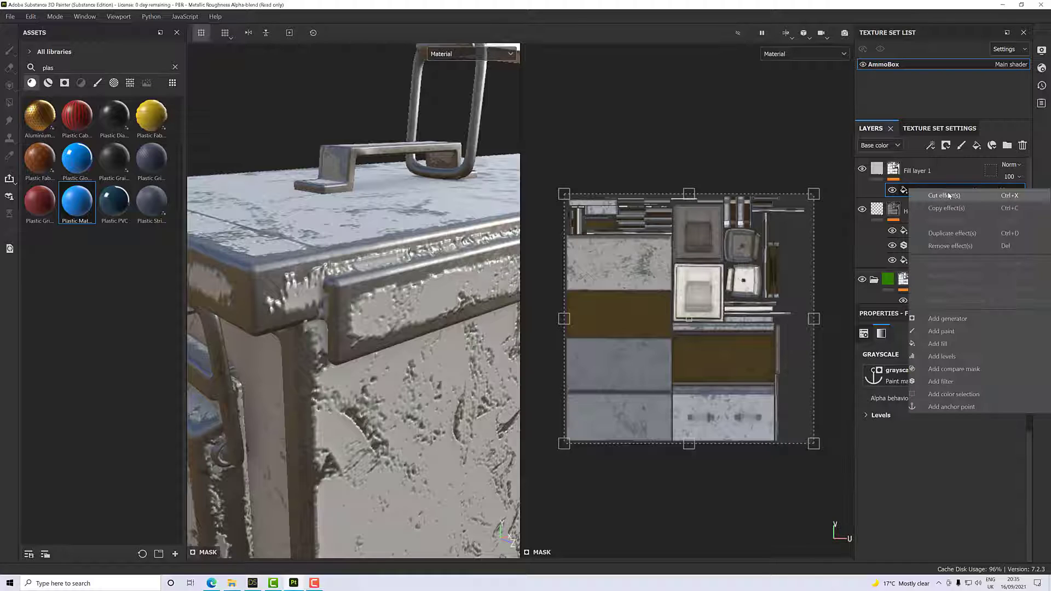
pyautogui.click(948, 359)
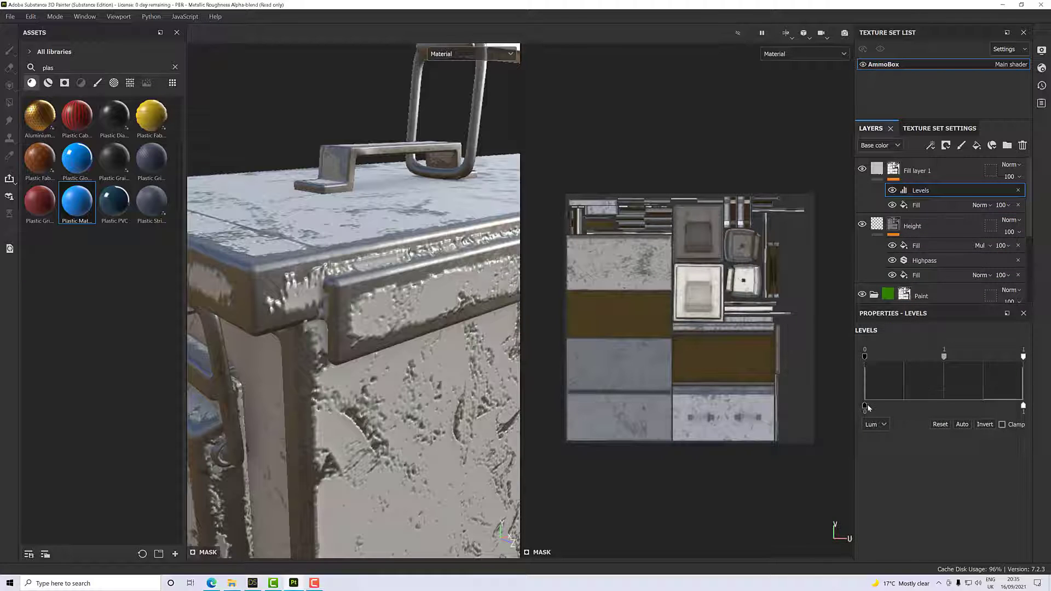
pyautogui.moveTo(868, 408)
pyautogui.mouseDown()
pyautogui.moveTo(1010, 409)
pyautogui.moveTo(865, 409)
pyautogui.mouseUp()
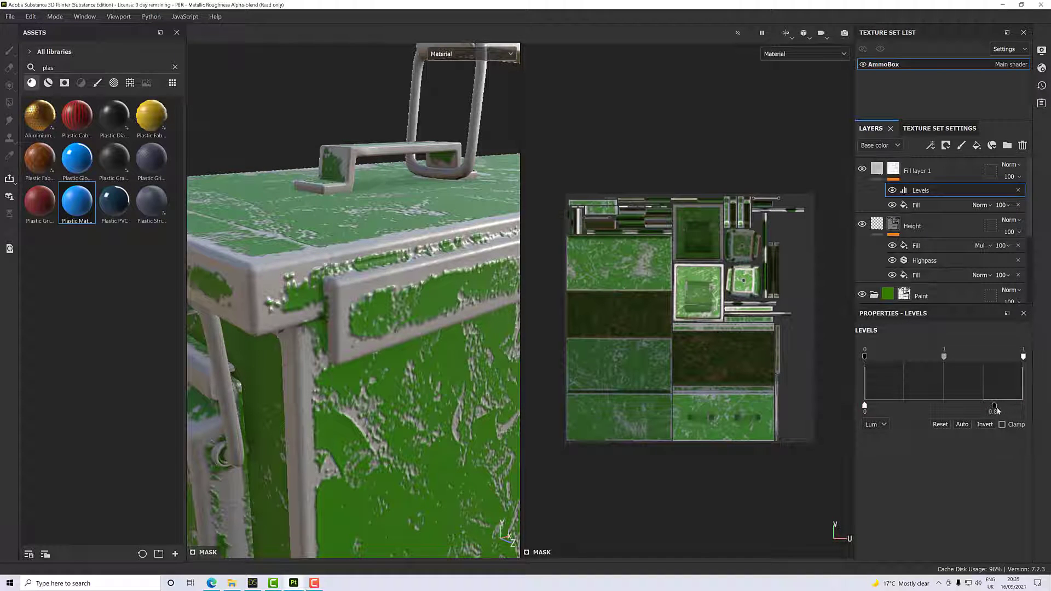
pyautogui.moveTo(995, 410); pyautogui.dragTo(1024, 409)
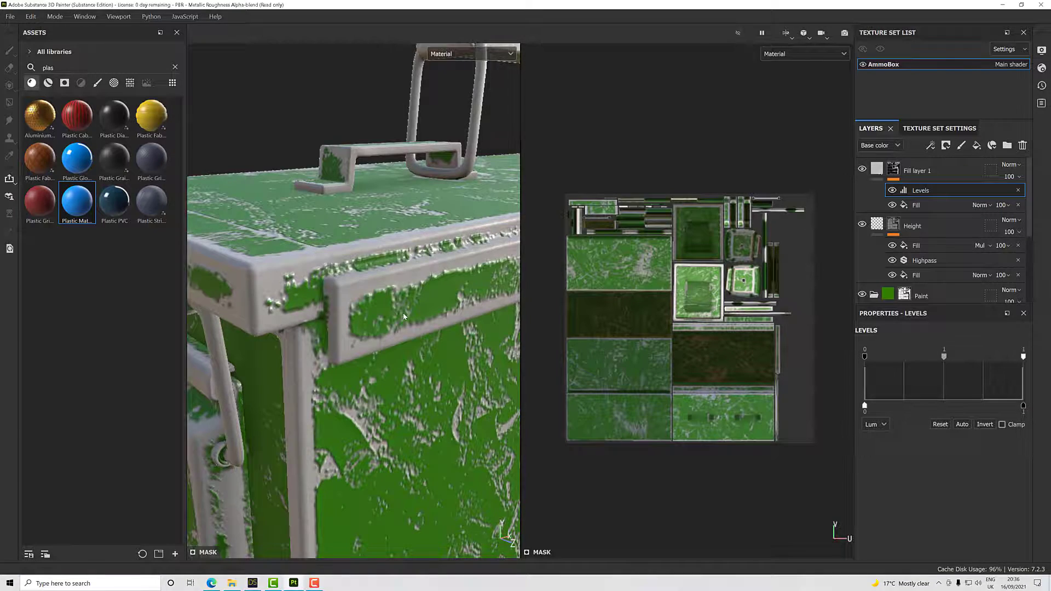
pyautogui.moveTo(404, 317)
pyautogui.keyDown('alt'); pyautogui.mouseDown()
pyautogui.moveTo(484, 253)
pyautogui.moveTo(470, 287)
pyautogui.moveTo(381, 296)
pyautogui.moveTo(432, 290)
pyautogui.moveTo(411, 318)
pyautogui.mouseUp(); pyautogui.keyUp('alt')
pyautogui.scroll(10, 383, 301)
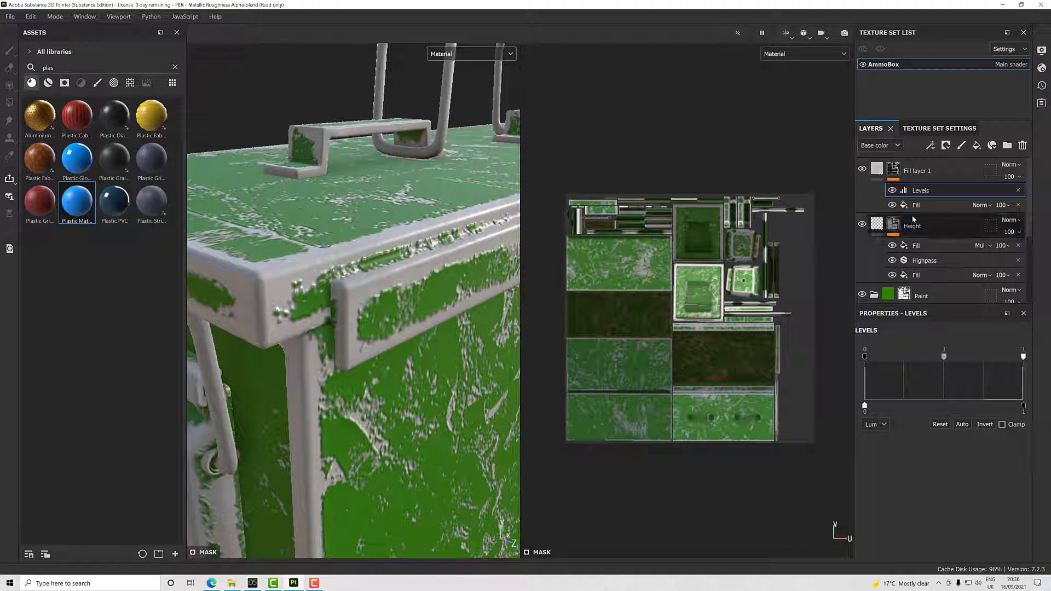
# - Add a Highpass filter above the Levels effect in the new layer's mask and set its radius to 1.27
pyautogui.rightClick(935, 193)
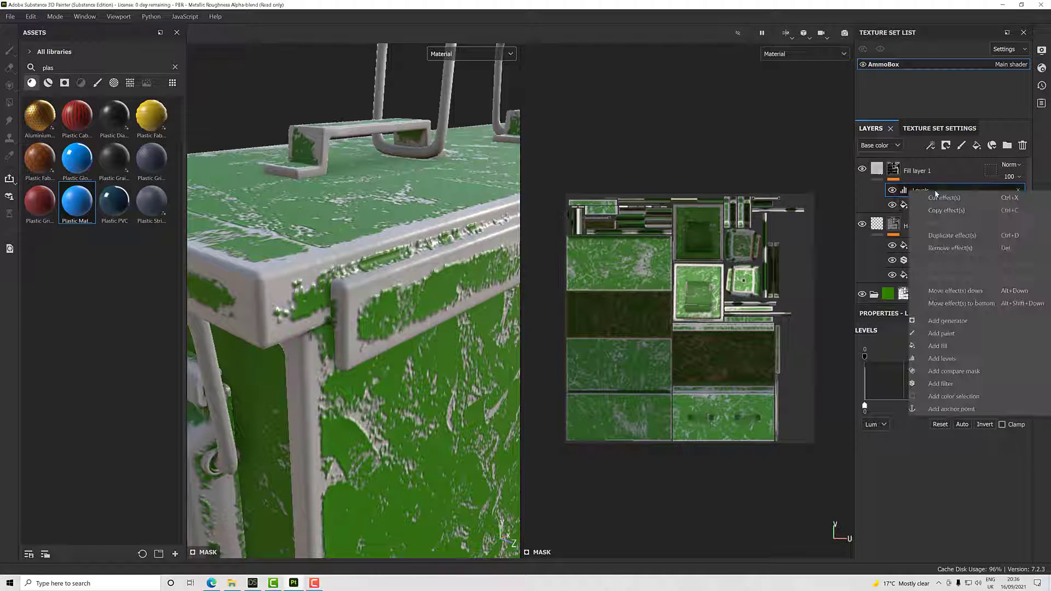
pyautogui.click(950, 385)
pyautogui.click(949, 350)
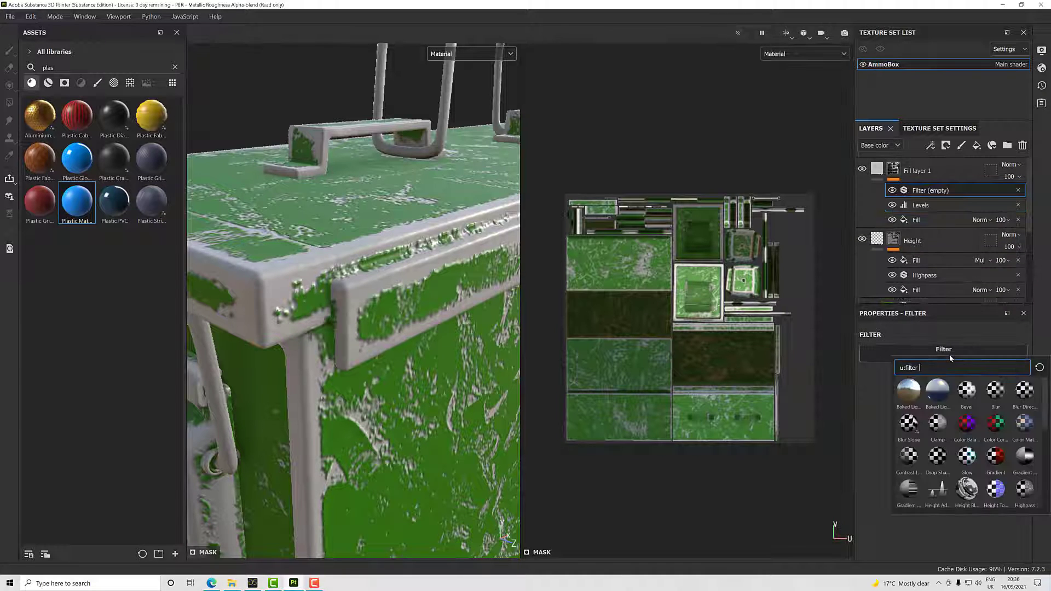
pyautogui.click(1024, 489)
pyautogui.keyDown('alt'); pyautogui.moveTo(493, 328); pyautogui.dragTo(434, 304); pyautogui.keyUp('alt')
pyautogui.scroll(2, 434, 304)
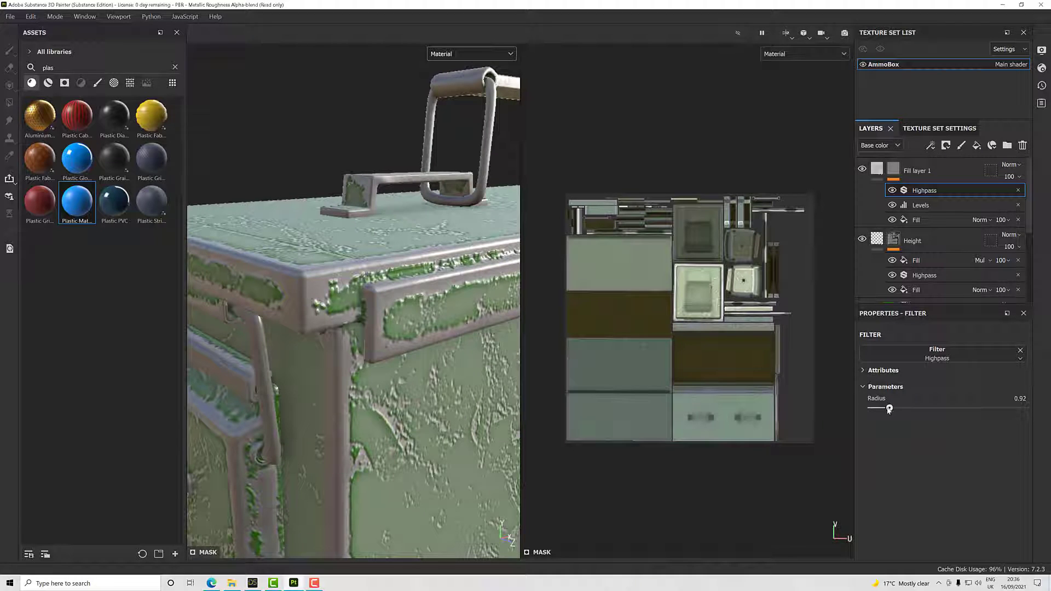
pyautogui.moveTo(889, 410)
pyautogui.mouseDown()
pyautogui.moveTo(968, 412)
pyautogui.moveTo(896, 415)
pyautogui.mouseUp()
pyautogui.scroll(-4, 411, 301)
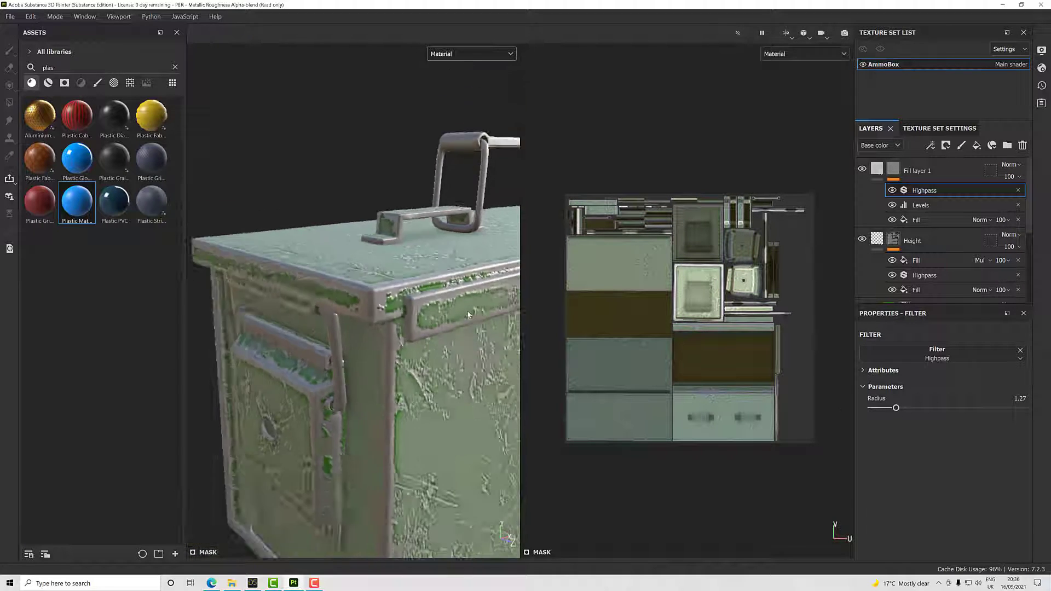
pyautogui.moveTo(405, 301)
pyautogui.keyDown('alt'); pyautogui.mouseDown()
pyautogui.moveTo(462, 291)
pyautogui.moveTo(422, 295)
pyautogui.mouseUp(); pyautogui.keyUp('alt')
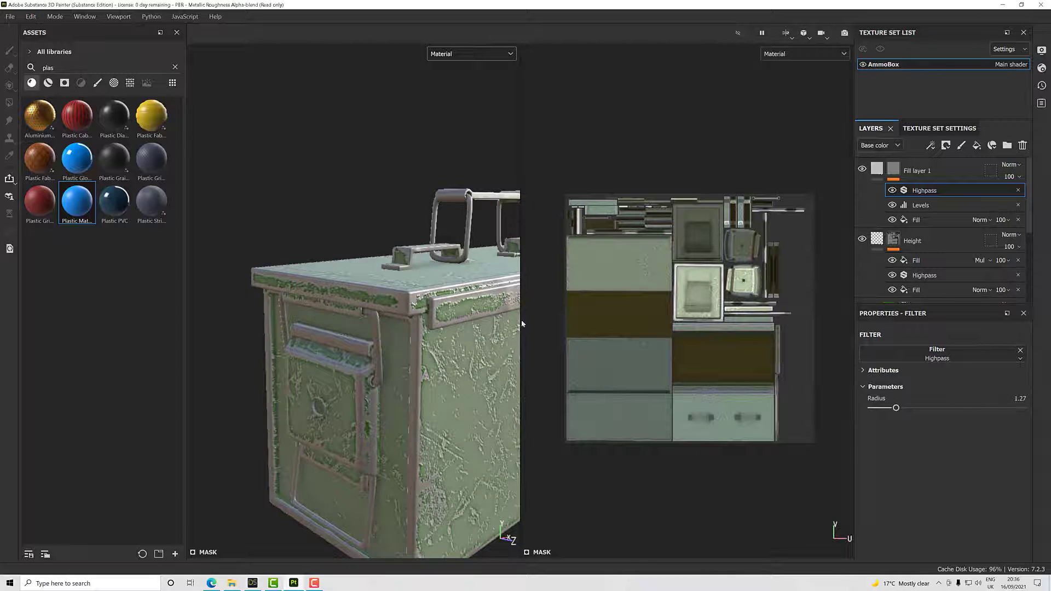
# - Duplicate the Paint mask fill in Fill layer 1's mask and move the copy above the Highpass filter
pyautogui.keyDown('alt'); pyautogui.moveTo(522, 323); pyautogui.dragTo(461, 335); pyautogui.keyUp('alt')
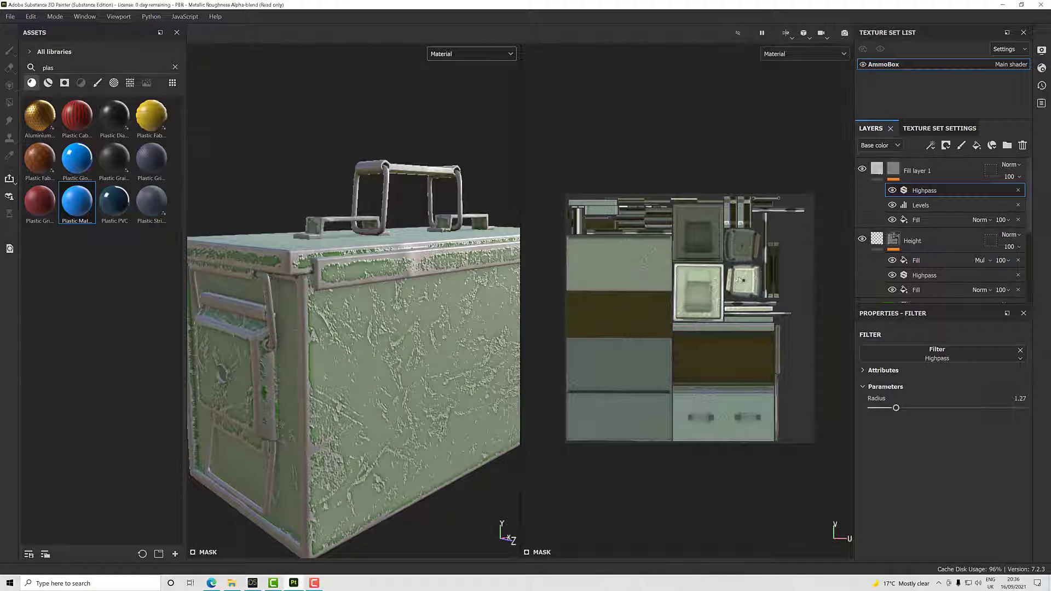
pyautogui.click(931, 222)
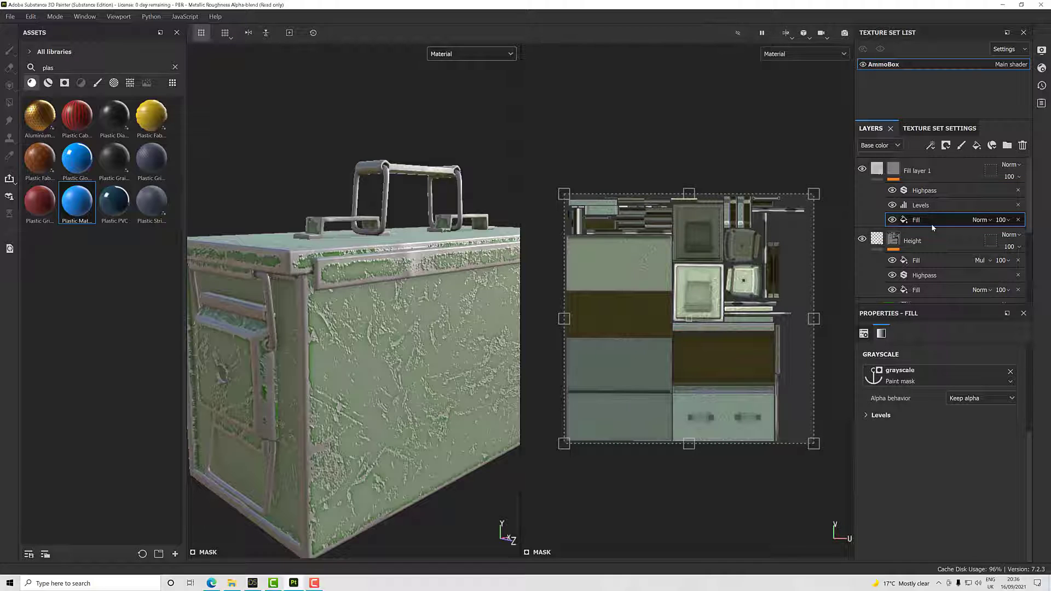
pyautogui.rightClick(931, 223)
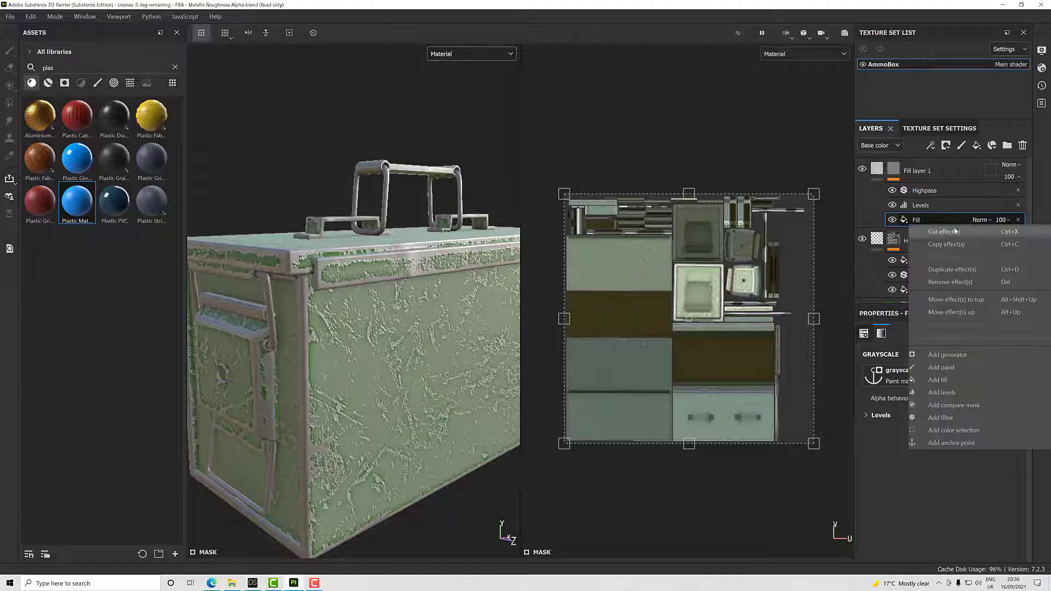
pyautogui.click(952, 269)
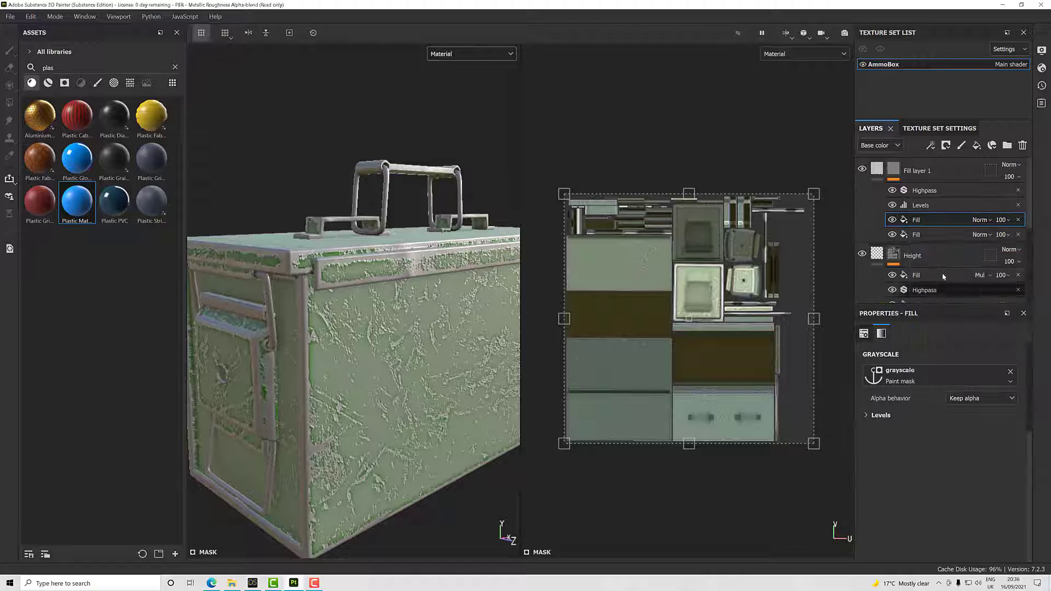
pyautogui.moveTo(931, 224); pyautogui.dragTo(937, 189)
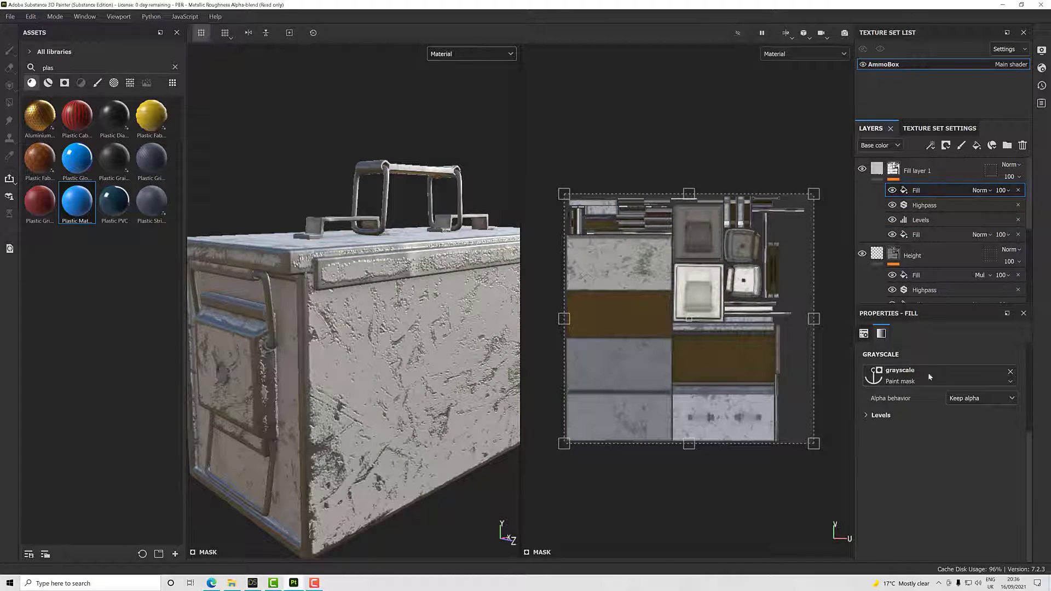
# - Invert the topmost mask fill through its own levels, with output black at 1 and output white at 0
pyautogui.click(867, 416)
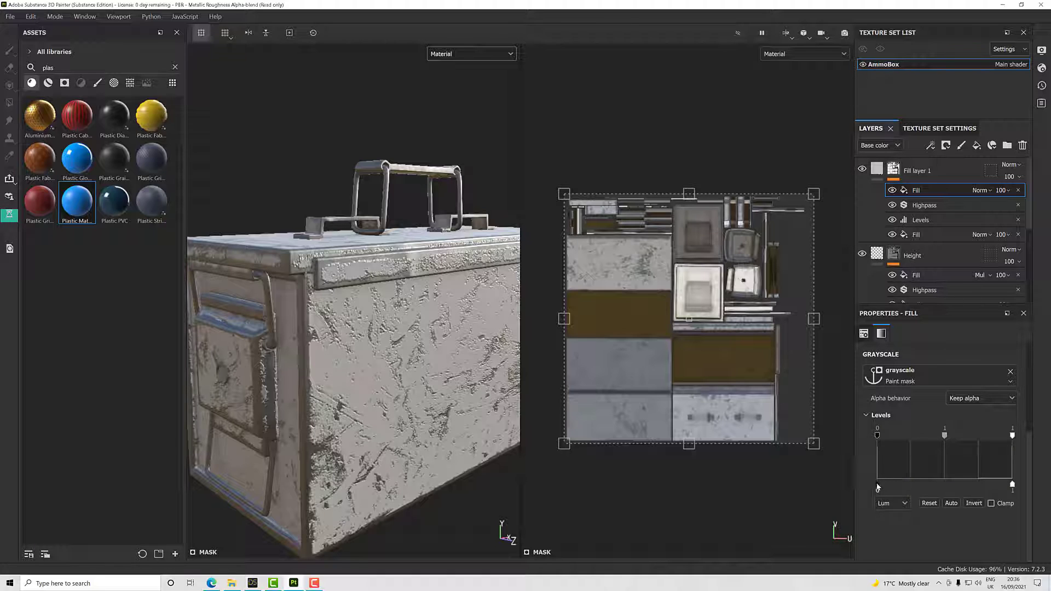
pyautogui.moveTo(879, 486)
pyautogui.mouseDown()
pyautogui.moveTo(980, 487)
pyautogui.moveTo(877, 486)
pyautogui.mouseUp()
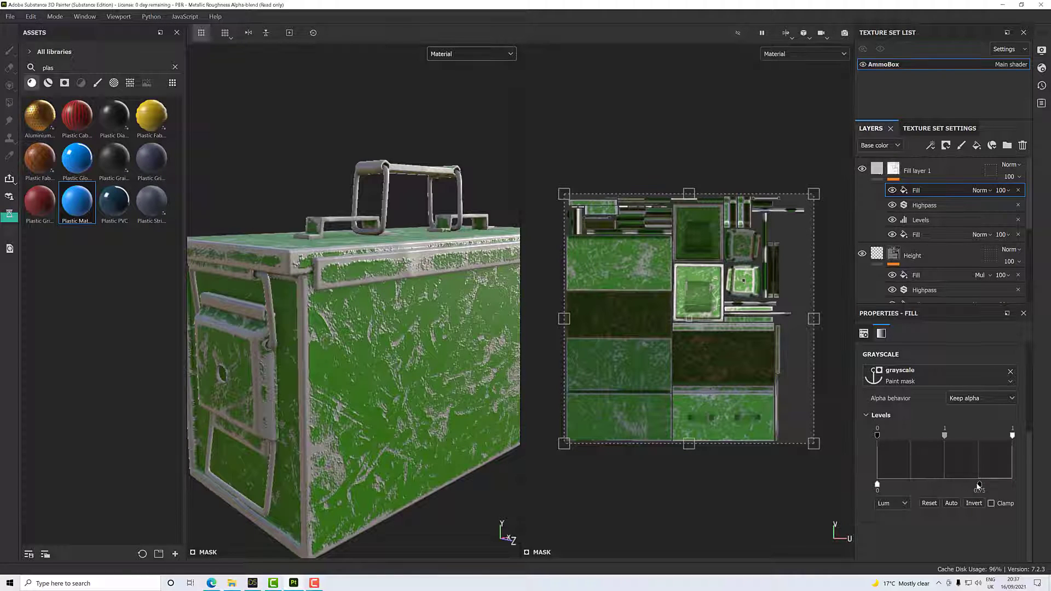
pyautogui.moveTo(980, 486); pyautogui.dragTo(1012, 485)
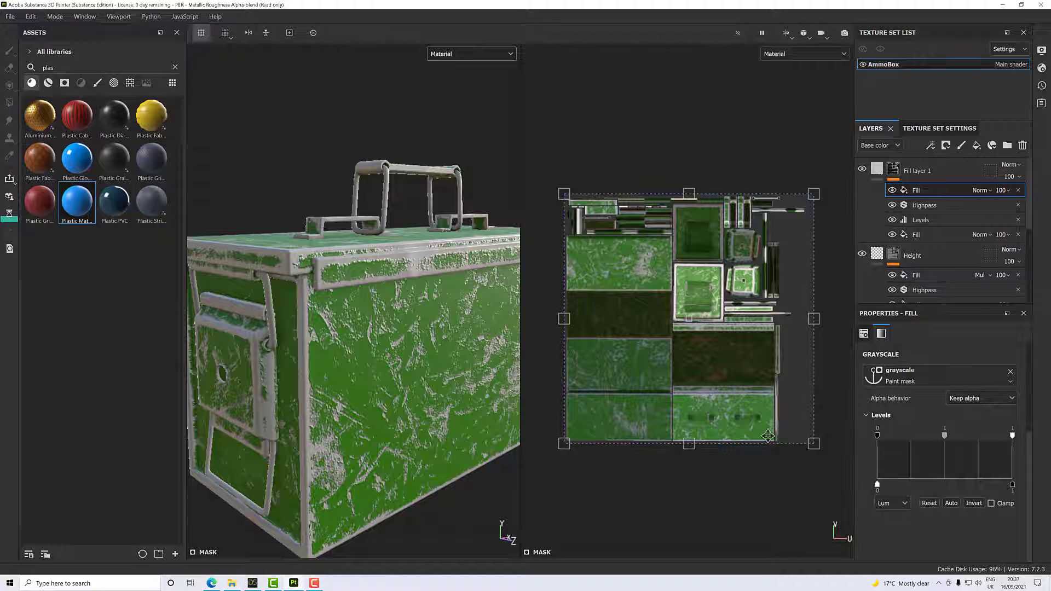
# - Set the topmost mask fill's blending mode to Multiply
pyautogui.scroll(2, 333, 378)
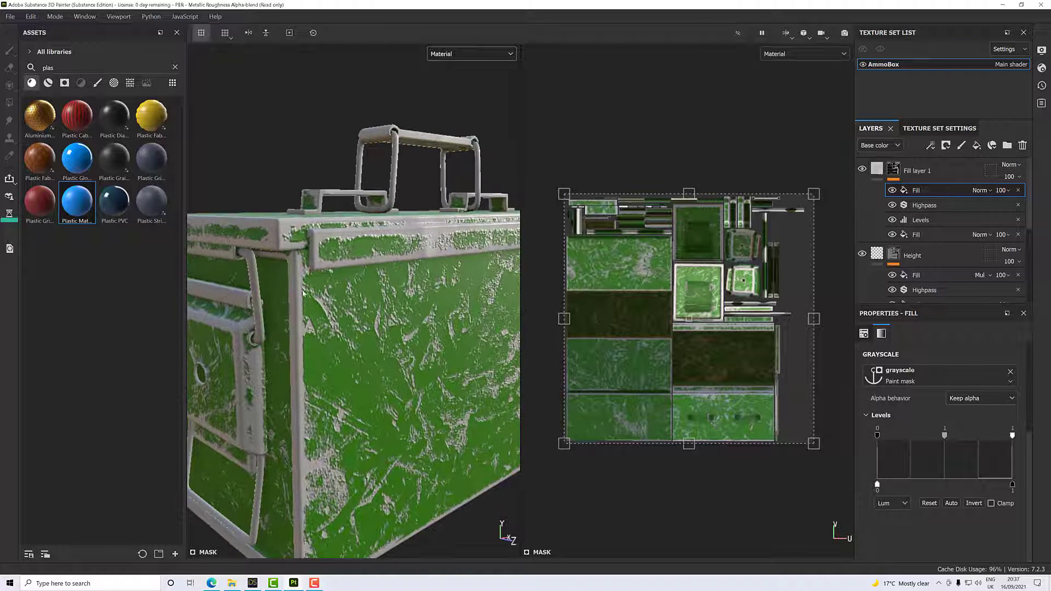
pyautogui.scroll(5, 303, 293)
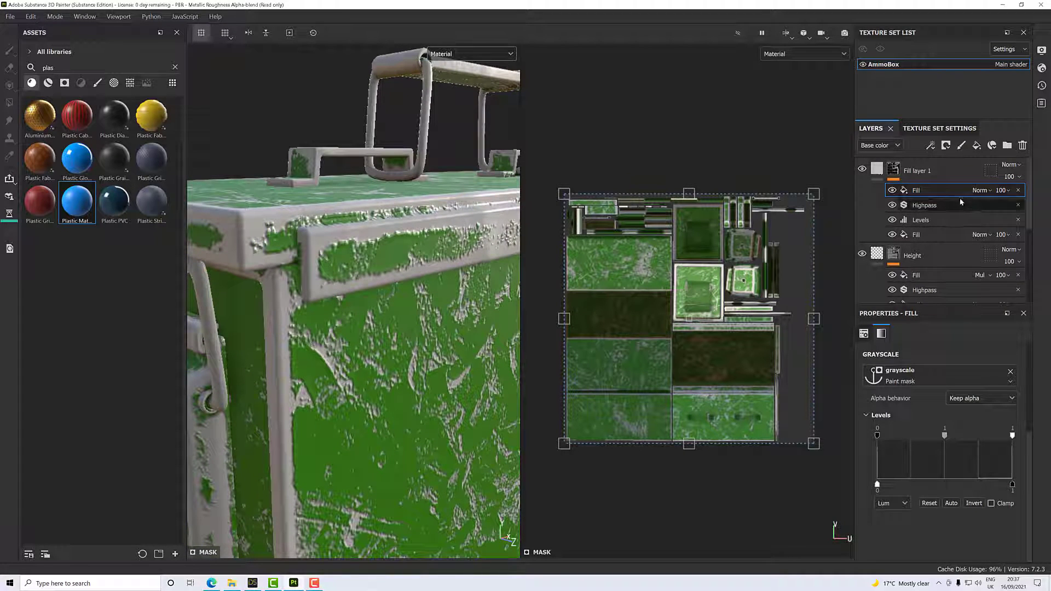
pyautogui.click(980, 190)
pyautogui.click(981, 250)
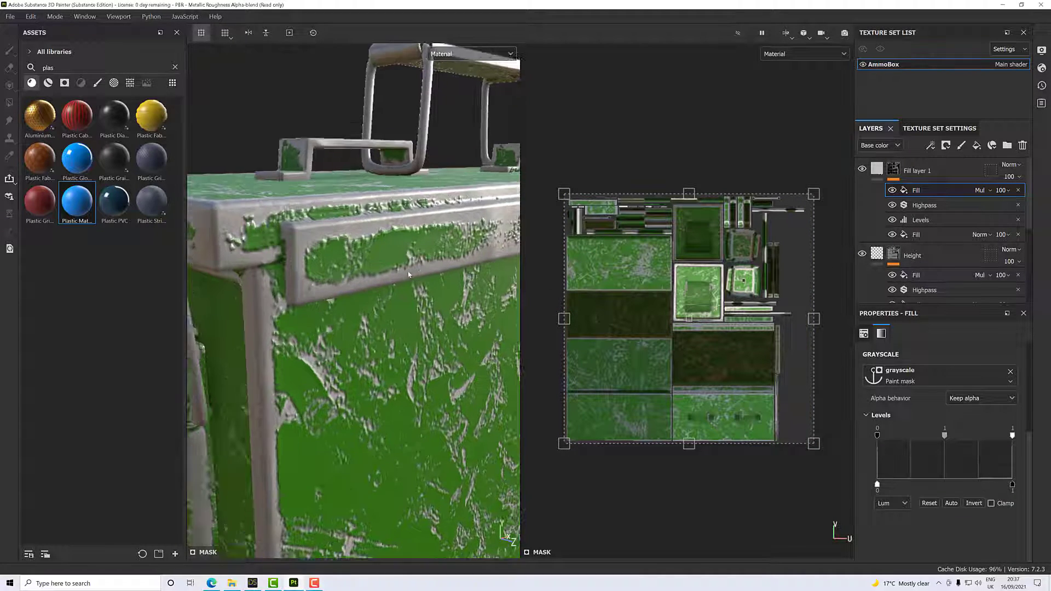
# - Switch the viewport display to Mask and examine the edge mask around the ammo box
pyautogui.moveTo(409, 275)
pyautogui.keyDown('alt'); pyautogui.mouseDown()
pyautogui.moveTo(535, 296)
pyautogui.moveTo(493, 296)
pyautogui.moveTo(455, 294)
pyautogui.moveTo(553, 277)
pyautogui.moveTo(339, 264)
pyautogui.moveTo(413, 279)
pyautogui.mouseUp(); pyautogui.keyUp('alt')
pyautogui.click(462, 54)
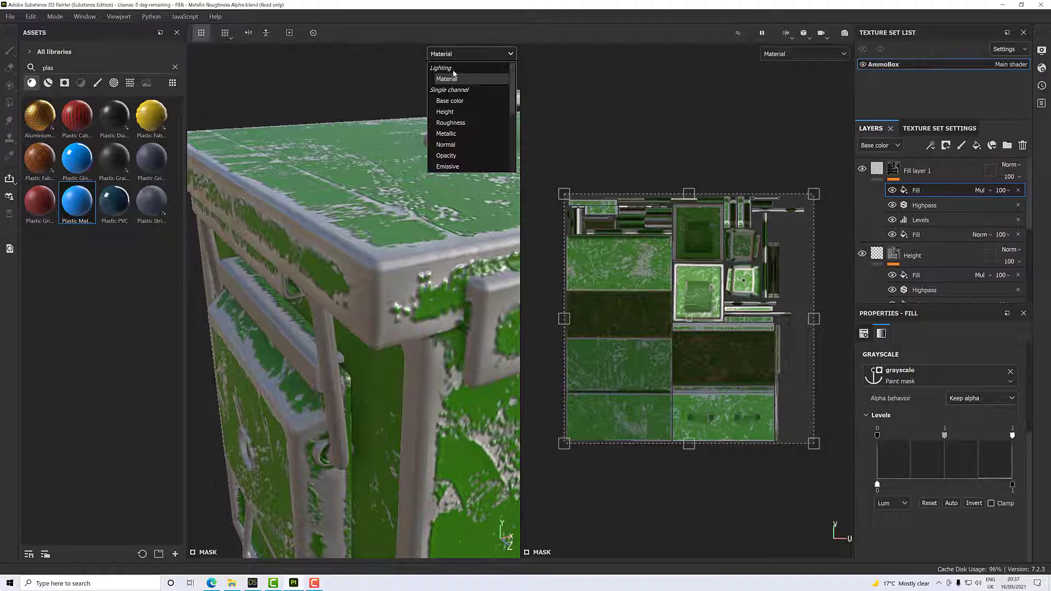
pyautogui.scroll(-2, 460, 155)
pyautogui.click(446, 148)
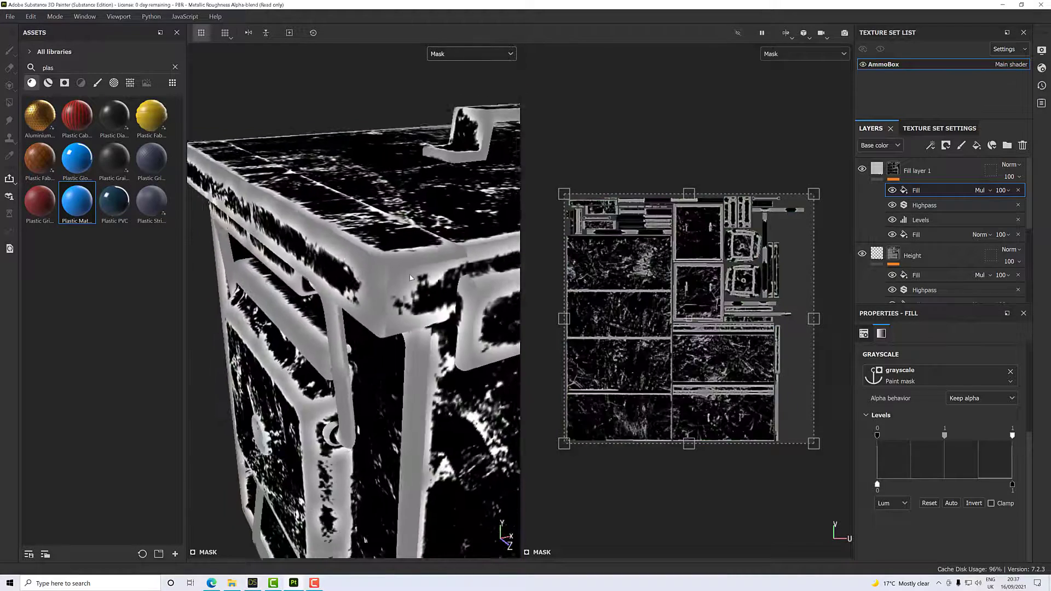
pyautogui.scroll(-4, 410, 277)
pyautogui.moveTo(410, 278)
pyautogui.keyDown('alt'); pyautogui.mouseDown()
pyautogui.moveTo(368, 274)
pyautogui.moveTo(386, 253)
pyautogui.moveTo(427, 265)
pyautogui.mouseUp(); pyautogui.keyUp('alt')
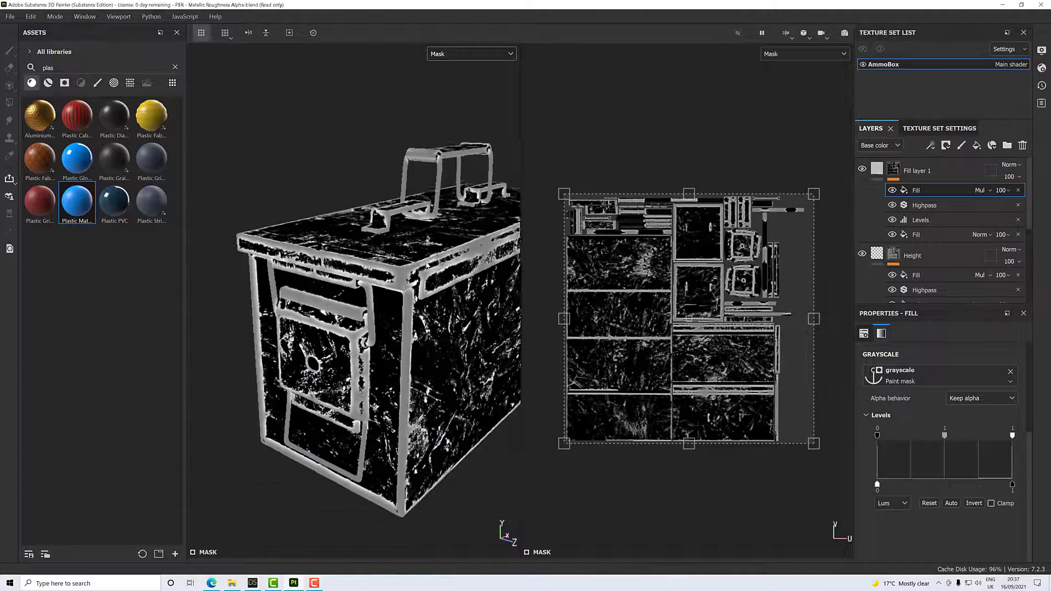
pyautogui.scroll(5, 427, 265)
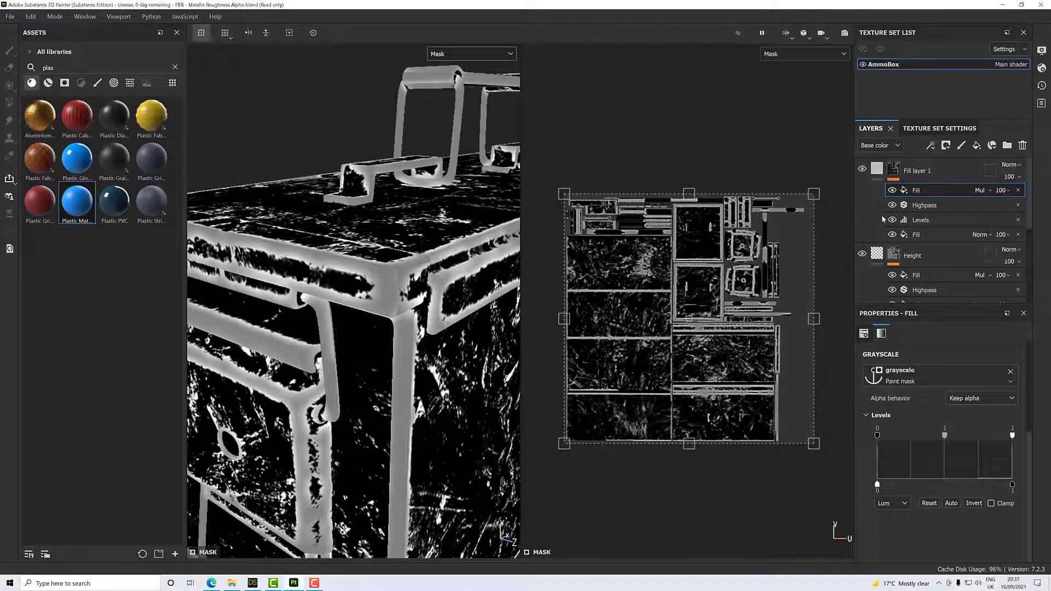
# - Set the radius of the Highpass filter in Fill layer 1's mask to 1.59
pyautogui.click(920, 220)
pyautogui.click(918, 208)
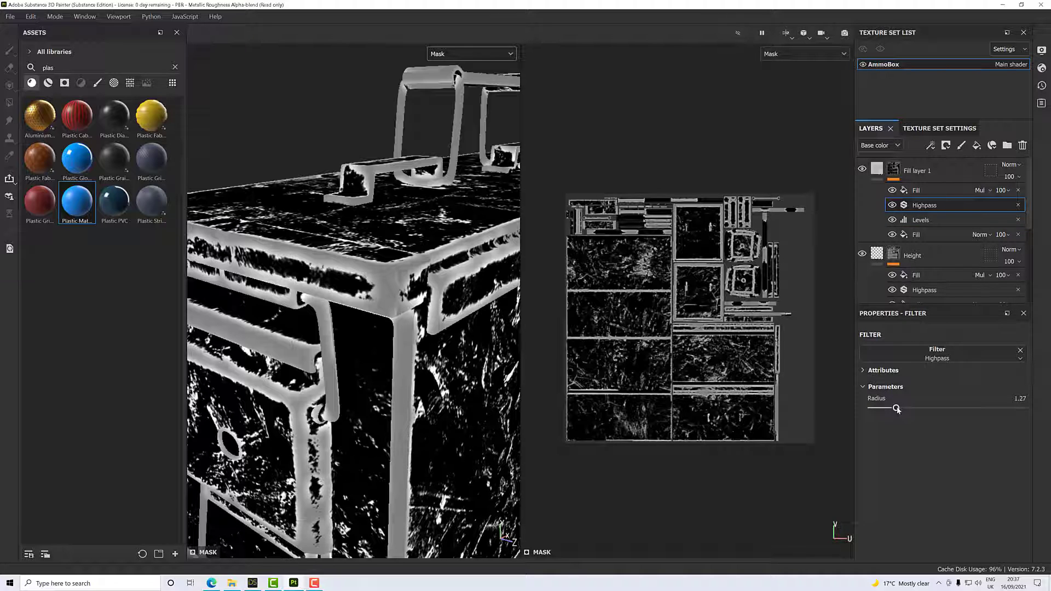
pyautogui.moveTo(898, 410)
pyautogui.mouseDown()
pyautogui.moveTo(872, 411)
pyautogui.moveTo(941, 412)
pyautogui.moveTo(902, 409)
pyautogui.mouseUp()
pyautogui.keyDown('alt'); pyautogui.moveTo(438, 323); pyautogui.dragTo(416, 351); pyautogui.keyUp('alt')
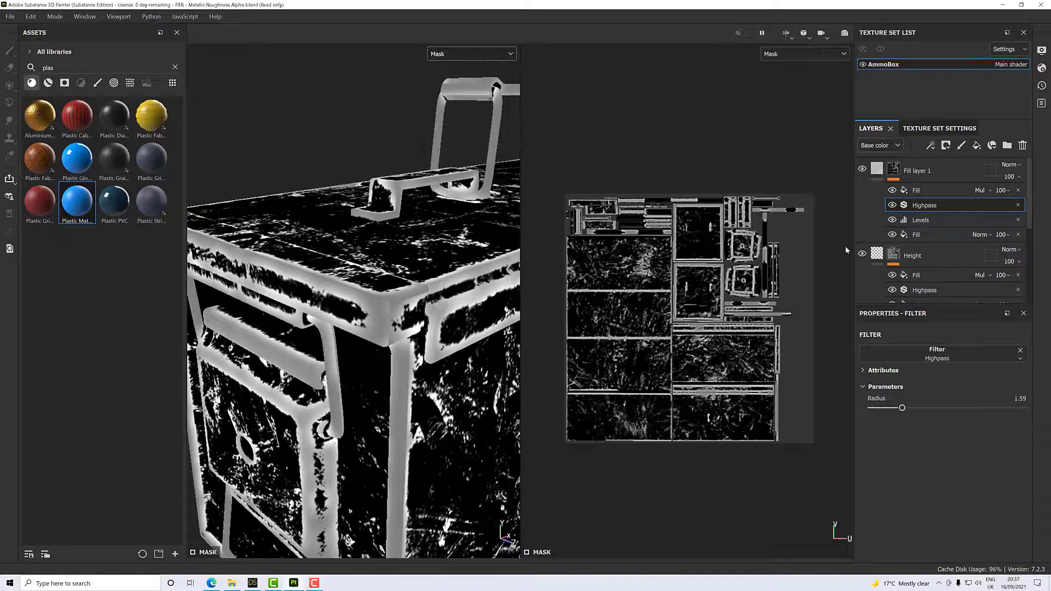
# - Add a Levels effect on top of Fill layer 1's mask stack, with input black at 0.5 and midtone at 1.21
pyautogui.click(934, 192)
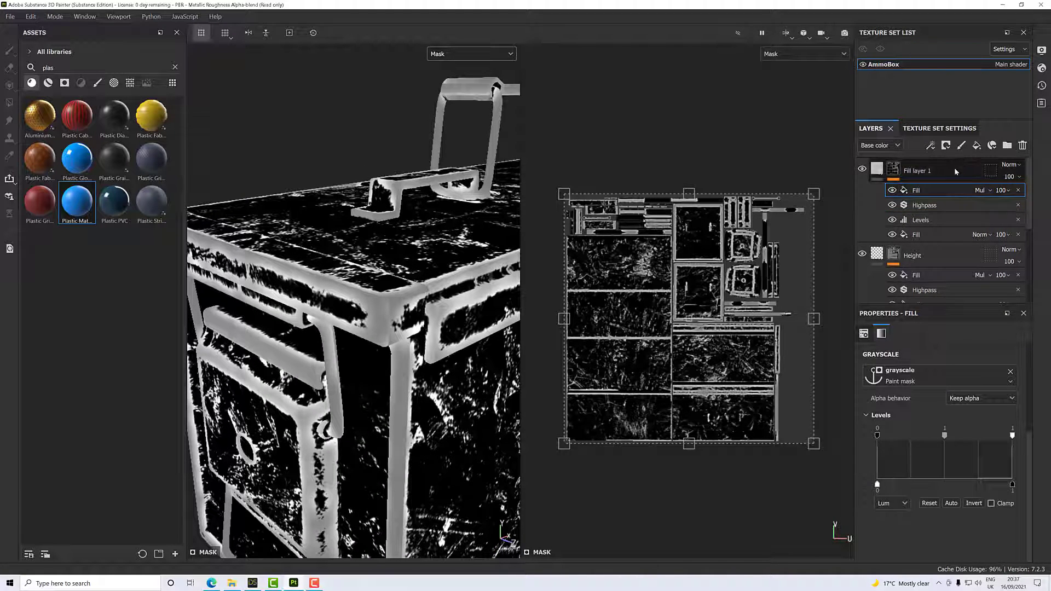
pyautogui.rightClick(910, 192)
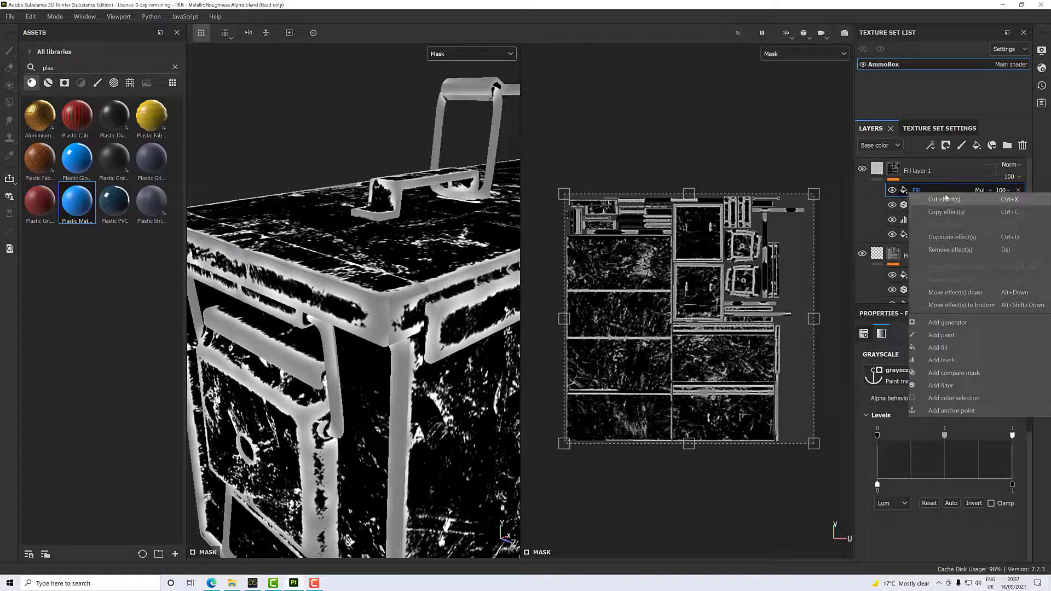
pyautogui.click(949, 361)
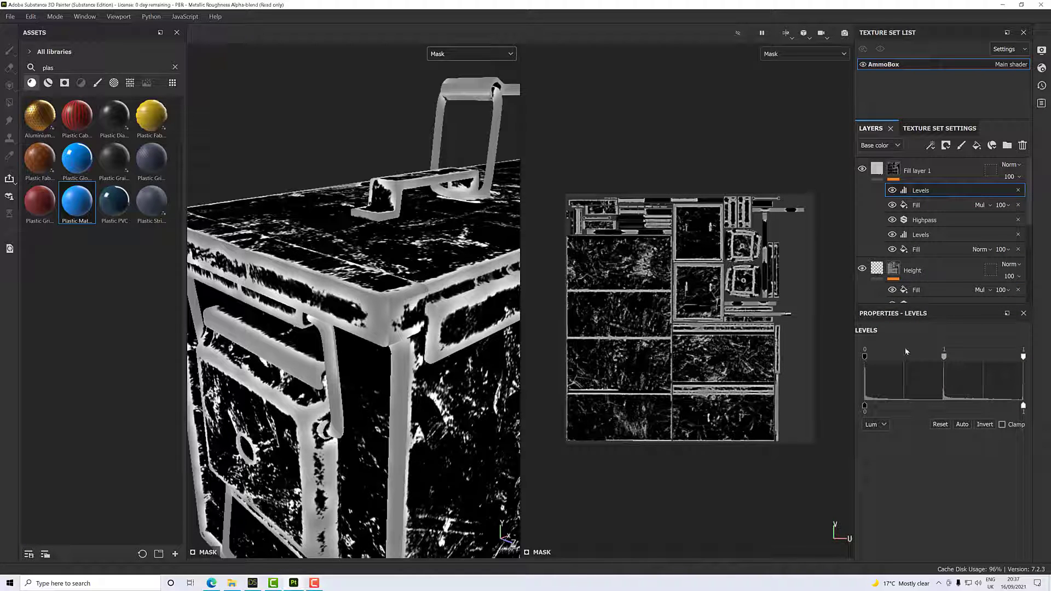
pyautogui.moveTo(865, 359); pyautogui.dragTo(945, 367)
pyautogui.keyDown('alt'); pyautogui.moveTo(480, 371); pyautogui.dragTo(500, 355); pyautogui.keyUp('alt')
pyautogui.scroll(1, 399, 297)
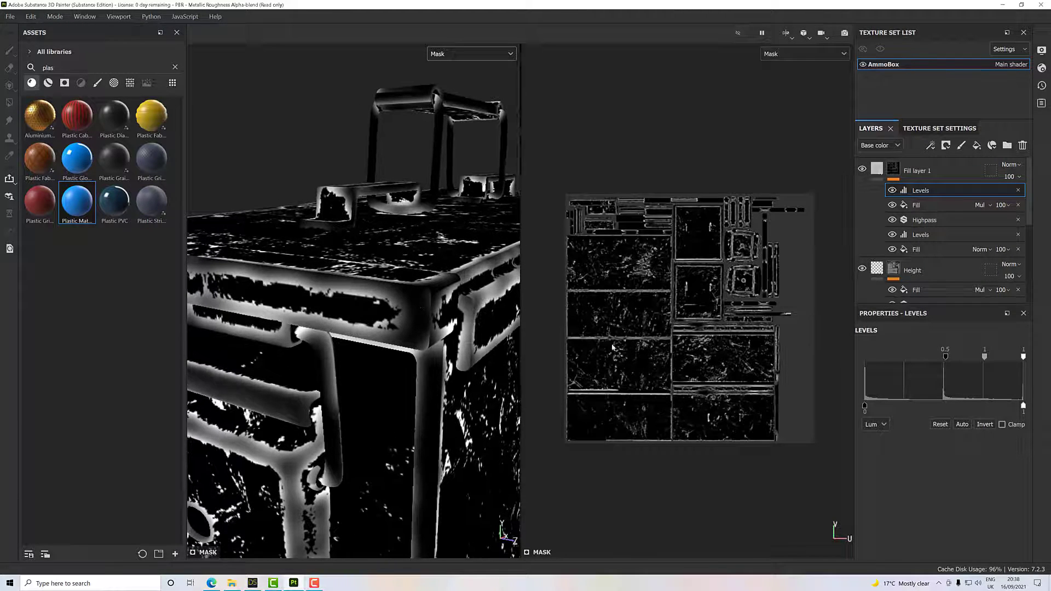
pyautogui.scroll(1, 753, 355)
pyautogui.moveTo(985, 358)
pyautogui.mouseDown()
pyautogui.moveTo(925, 359)
pyautogui.moveTo(986, 360)
pyautogui.mouseUp()
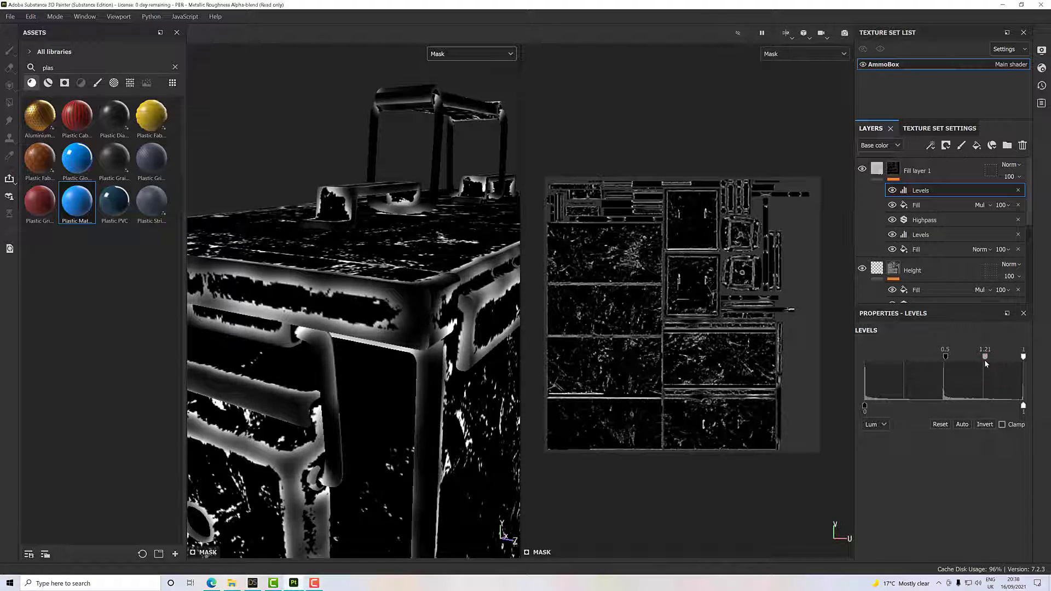
# - Examine the adjusted mask on the box's lid and side, and return the viewport display to Material
pyautogui.keyDown('alt'); pyautogui.moveTo(443, 363); pyautogui.dragTo(408, 340); pyautogui.keyUp('alt')
pyautogui.keyDown('alt'); pyautogui.moveTo(408, 340); pyautogui.dragTo(501, 366, button='right'); pyautogui.keyUp('alt')
pyautogui.keyDown('alt'); pyautogui.moveTo(501, 366); pyautogui.dragTo(483, 356); pyautogui.keyUp('alt')
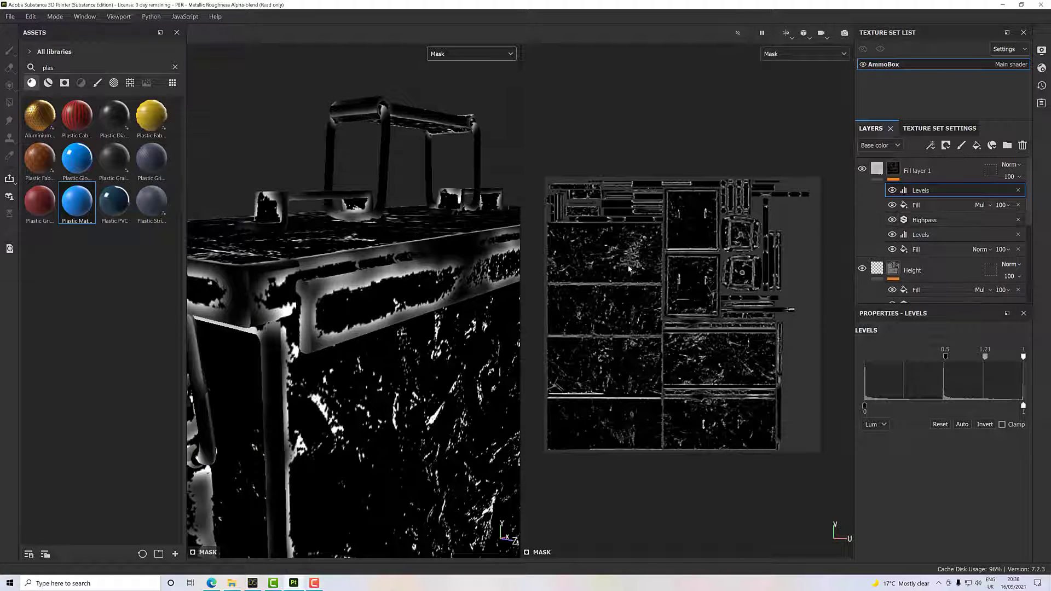
pyautogui.keyDown('alt'); pyautogui.moveTo(504, 277); pyautogui.dragTo(476, 270); pyautogui.keyUp('alt')
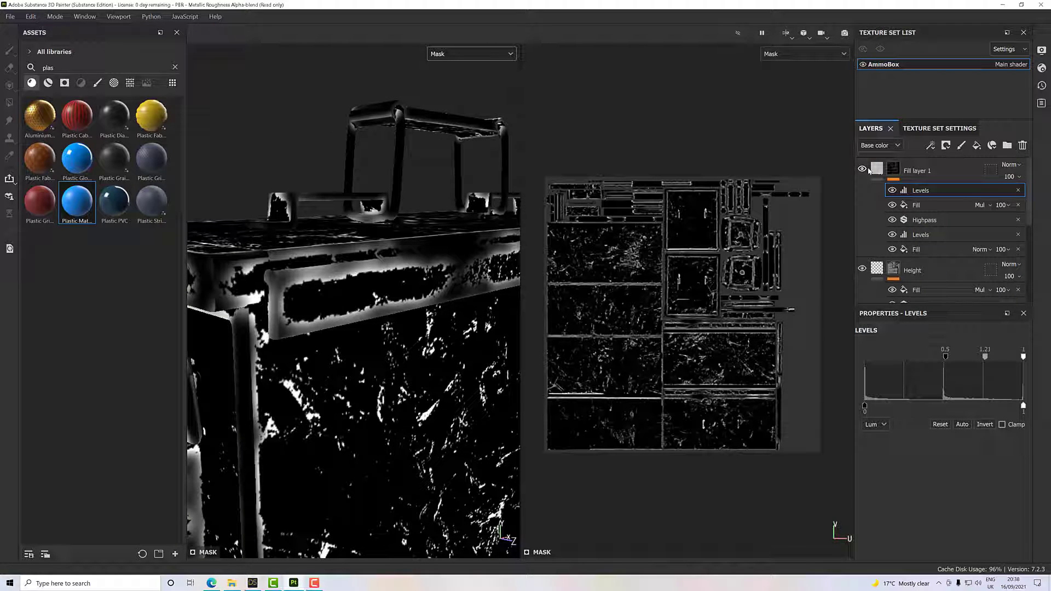
pyautogui.click(443, 53)
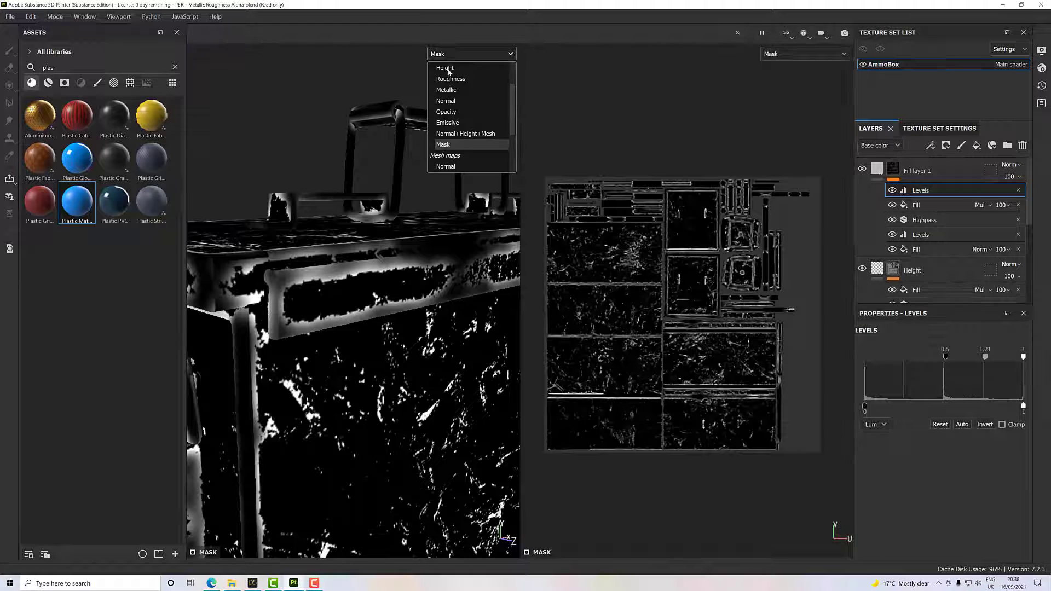
pyautogui.click(447, 78)
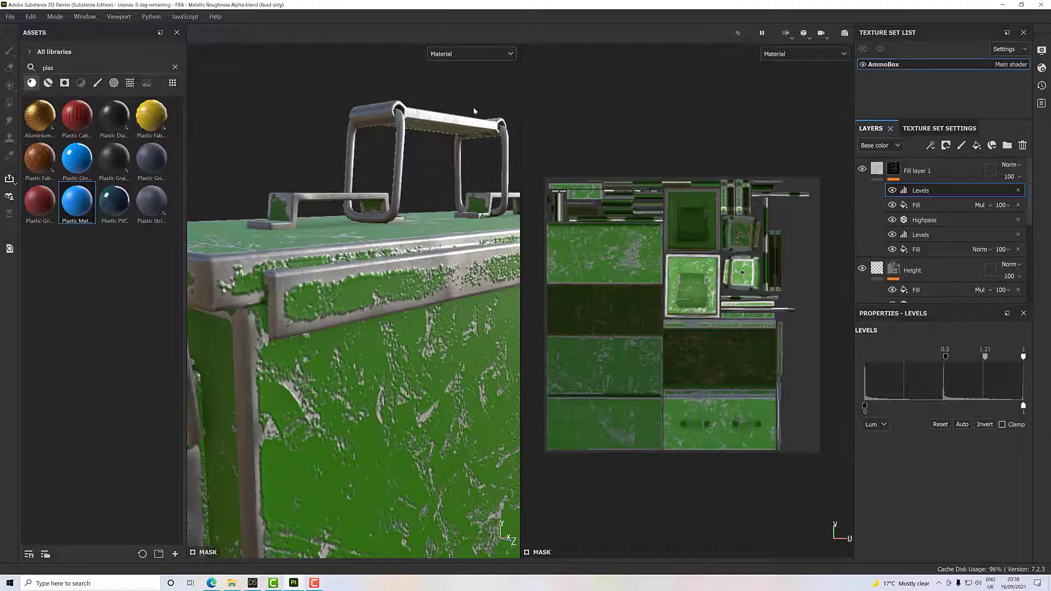
# - Search the assets for "rust", apply the Rust Fine material to Fill layer 1, and inspect the worn edges
pyautogui.click(877, 170)
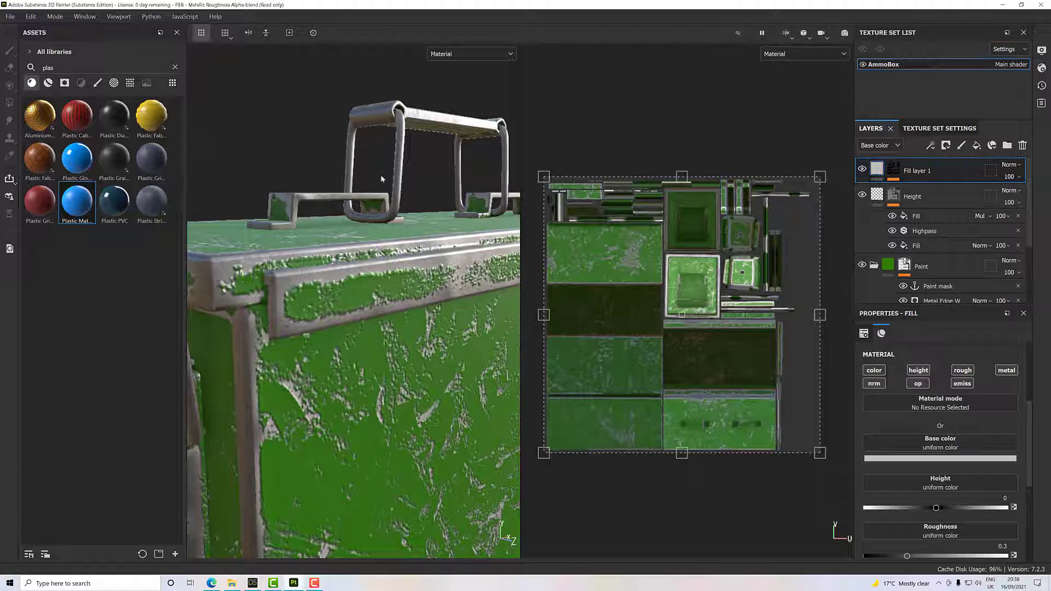
pyautogui.click(175, 68)
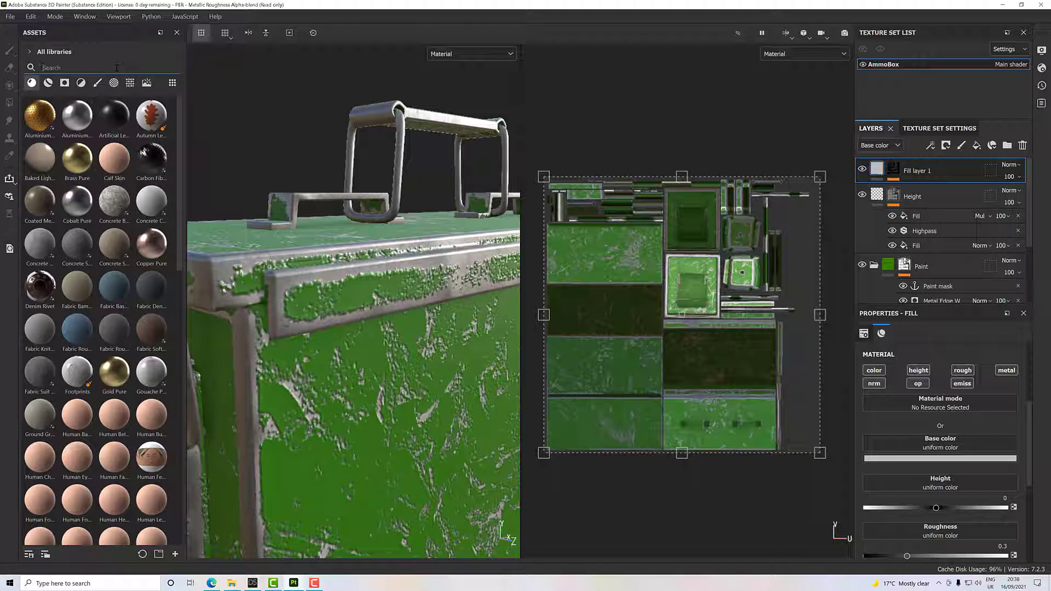
pyautogui.write('rust')
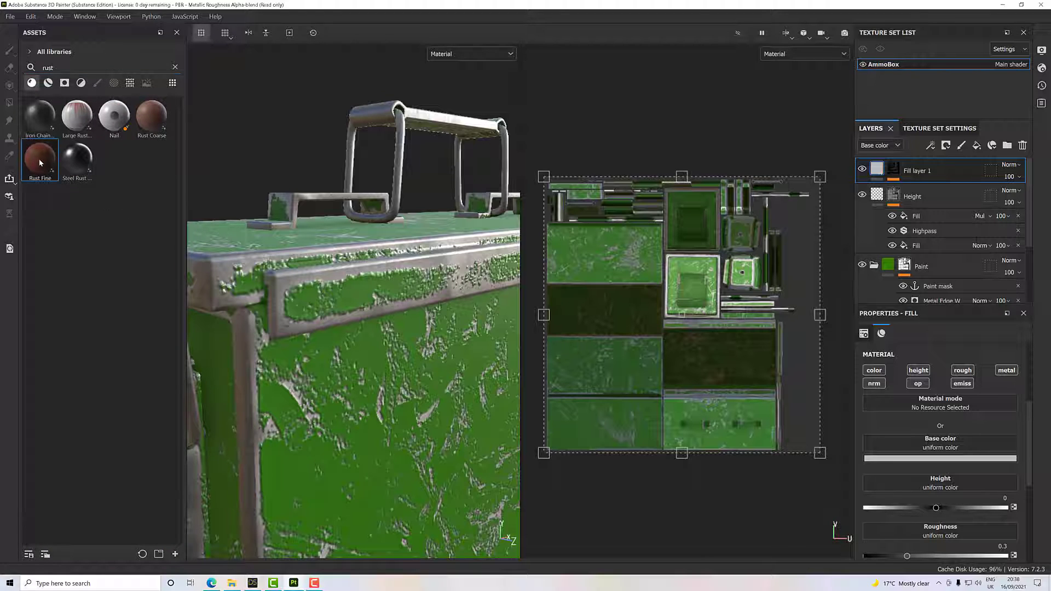
pyautogui.moveTo(38, 158); pyautogui.dragTo(63, 144)
pyautogui.click(41, 160)
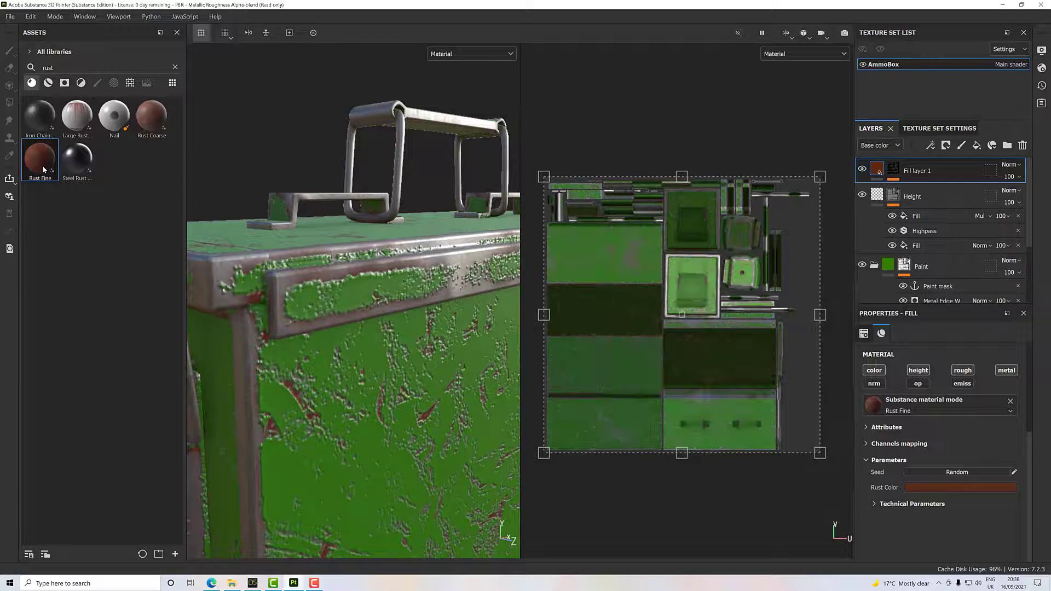
pyautogui.keyDown('alt'); pyautogui.moveTo(262, 258); pyautogui.dragTo(307, 195); pyautogui.keyUp('alt')
pyautogui.scroll(1, 307, 195)
pyautogui.scroll(5, 306, 195)
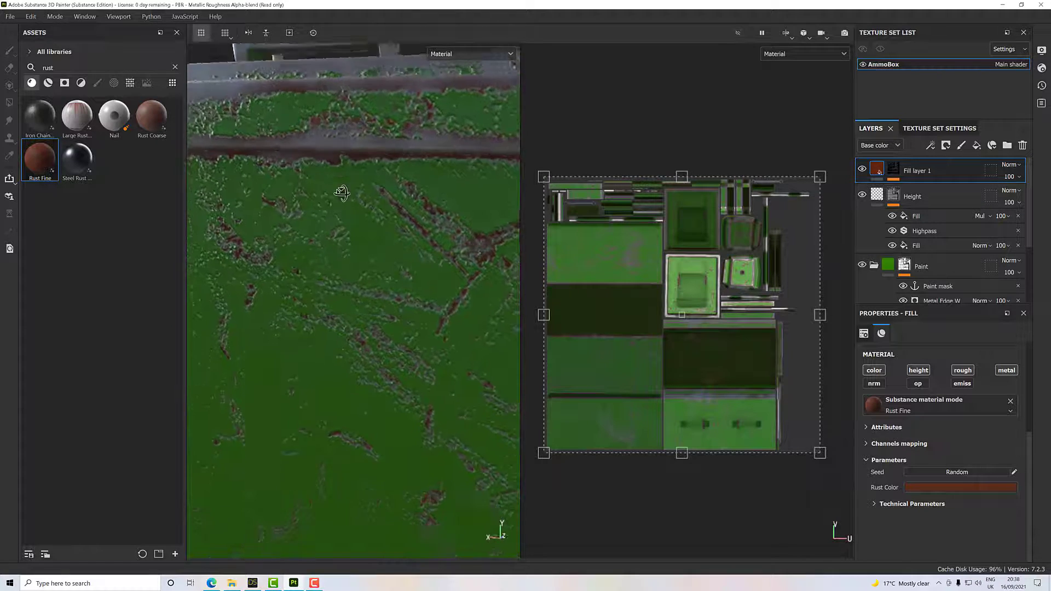
pyautogui.scroll(-6, 310, 200)
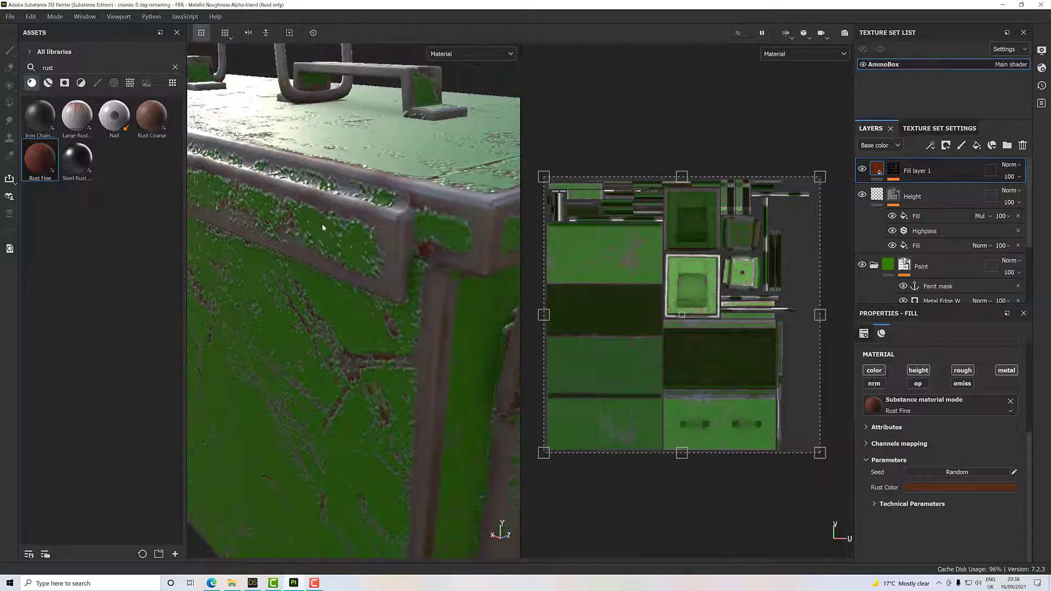
pyautogui.keyDown('alt'); pyautogui.moveTo(266, 252); pyautogui.dragTo(401, 229); pyautogui.keyUp('alt')
pyautogui.scroll(3, 345, 202)
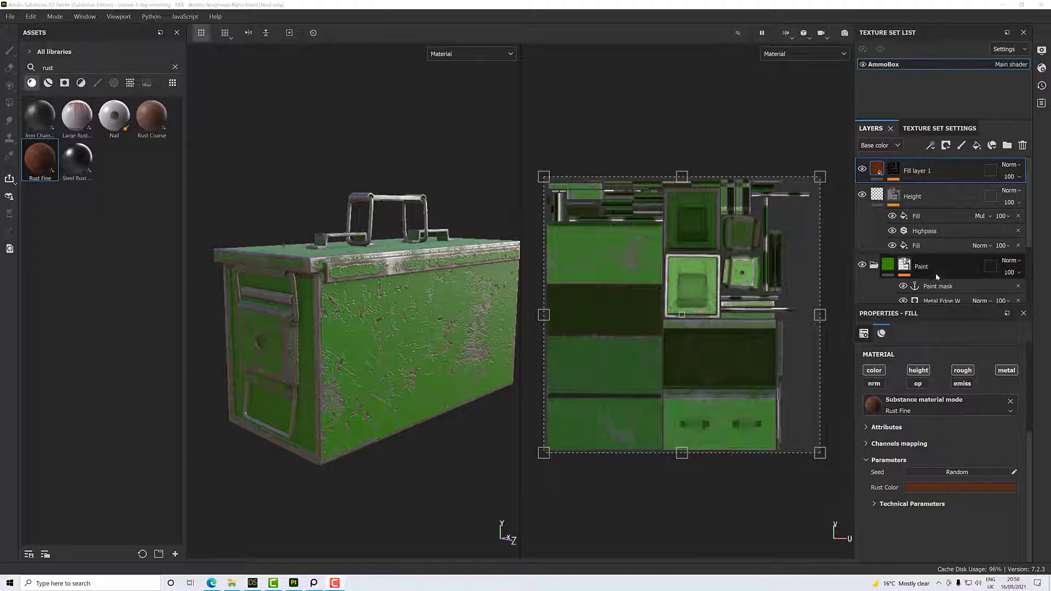
# - Rename Fill layer 1 as Rust
pyautogui.doubleClick(924, 176)
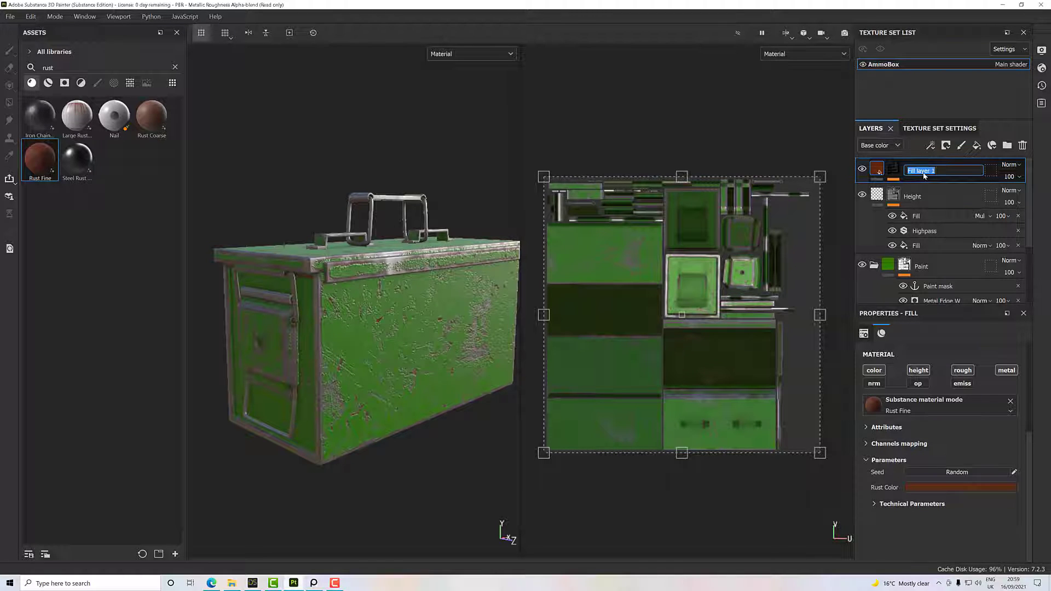
pyautogui.write('Rust')
pyautogui.press('Return')
# - Review the Height layer, the green Paint fill layer and the Metal folder in the layer stack
pyautogui.click(934, 198)
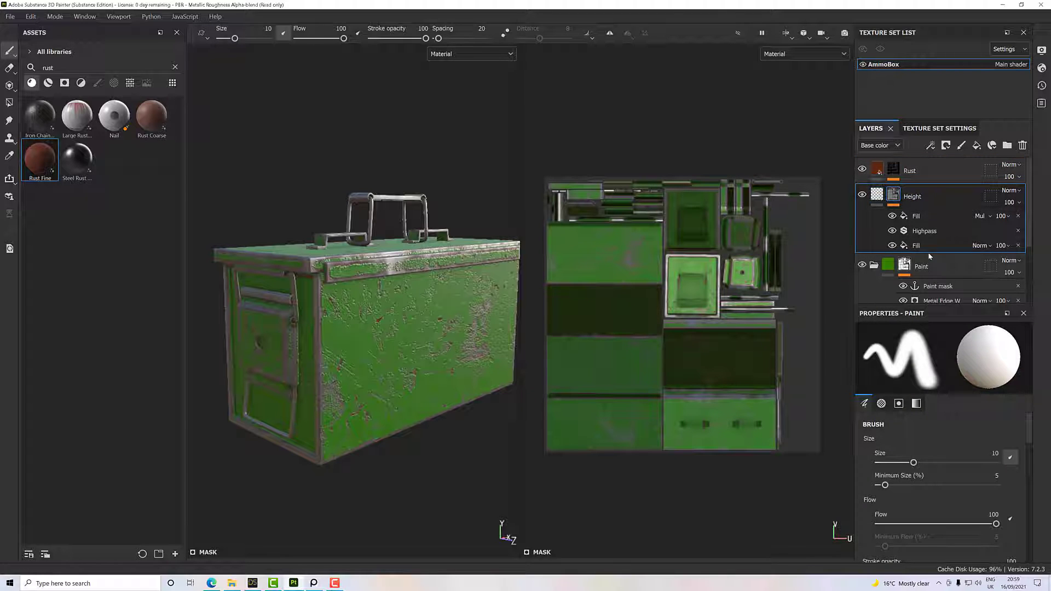
pyautogui.scroll(-3, 929, 254)
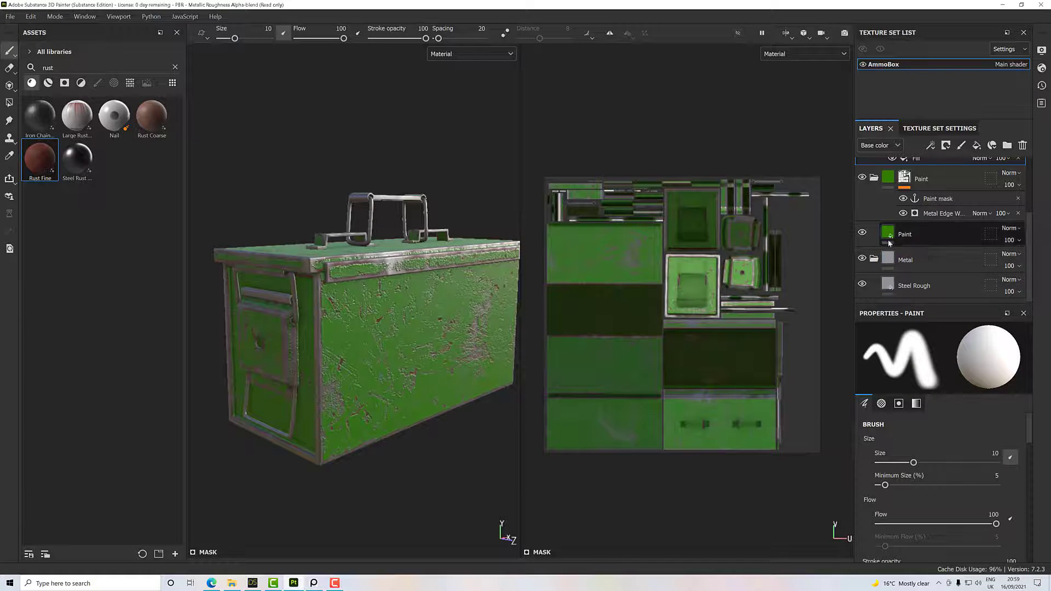
pyautogui.click(889, 237)
pyautogui.click(888, 258)
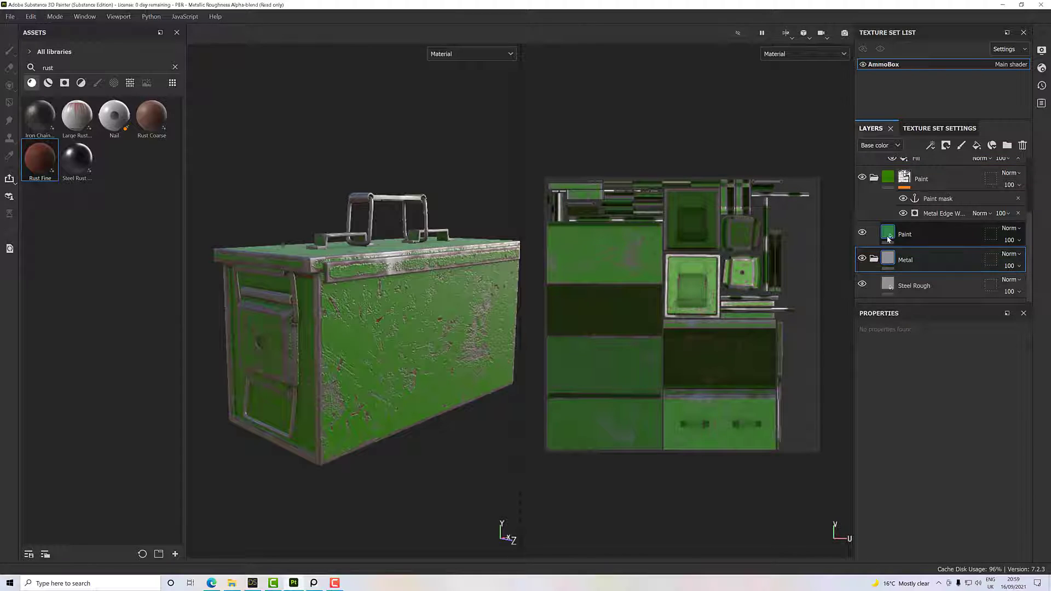
pyautogui.click(888, 237)
pyautogui.click(888, 258)
pyautogui.click(888, 235)
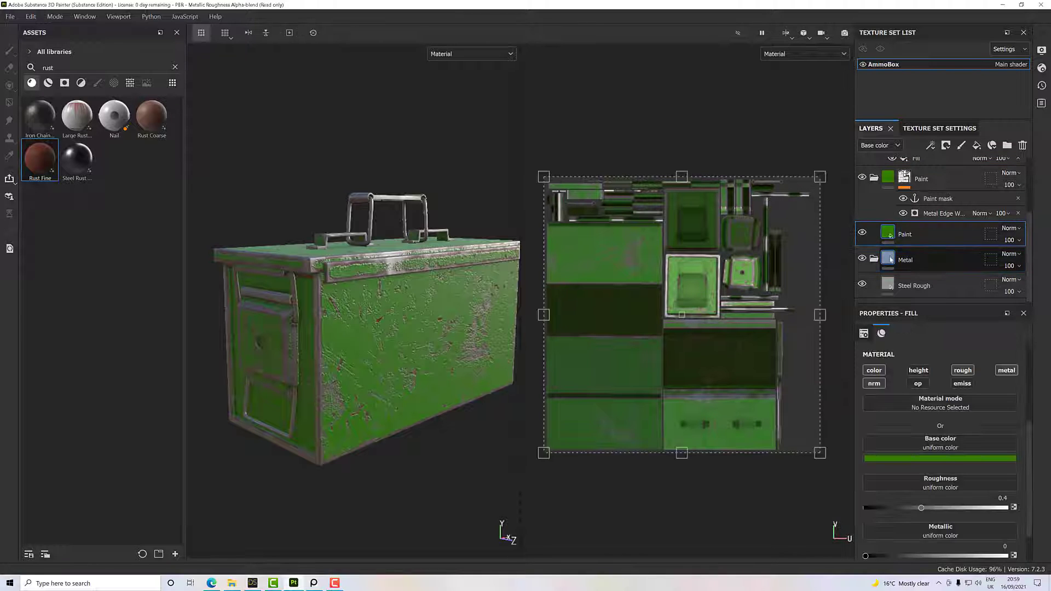
# - Set the Paint fill layer's base color to the olive green sampled from the square swatch on the reference board
pyautogui.click(890, 261)
pyautogui.click(925, 239)
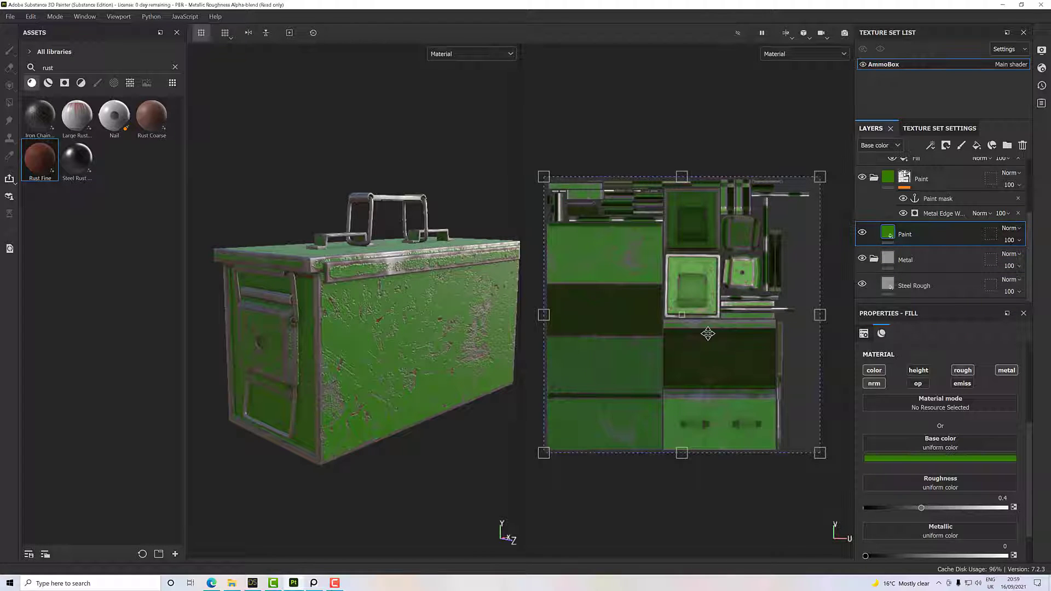
pyautogui.click(314, 583)
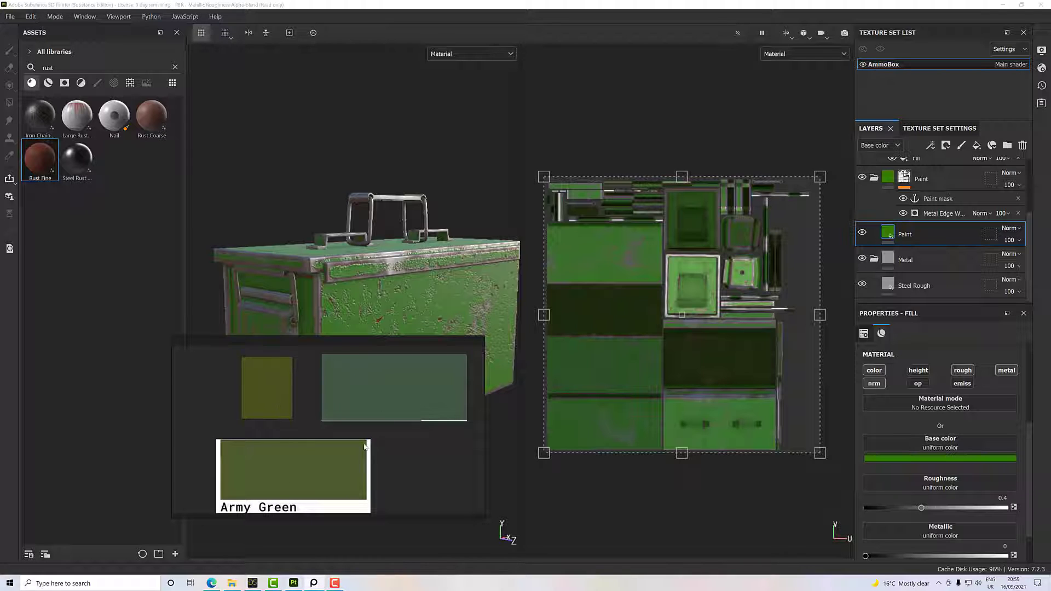
pyautogui.click(929, 446)
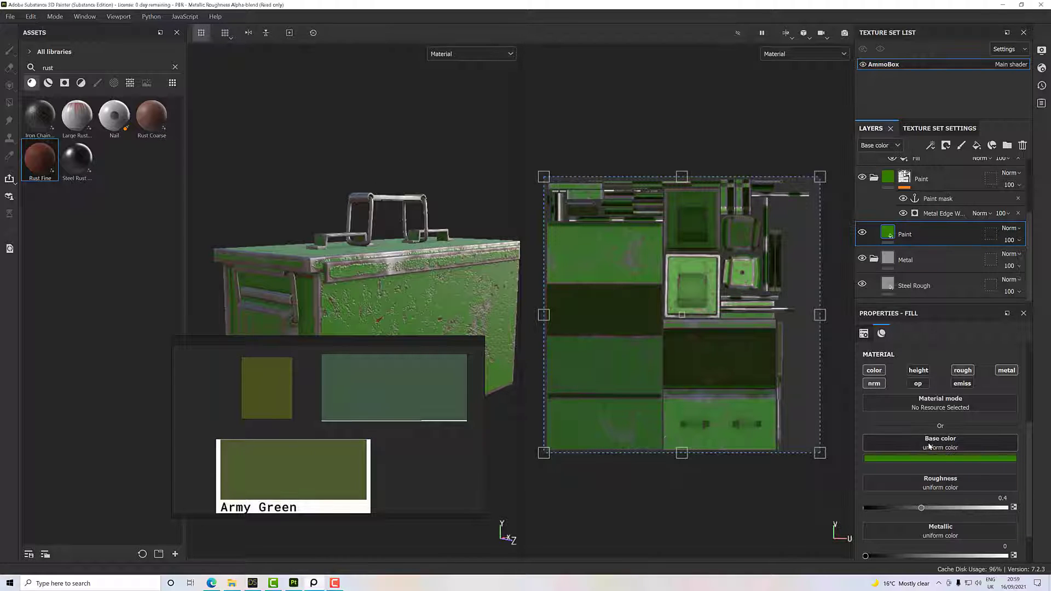
pyautogui.click(927, 459)
pyautogui.click(927, 459)
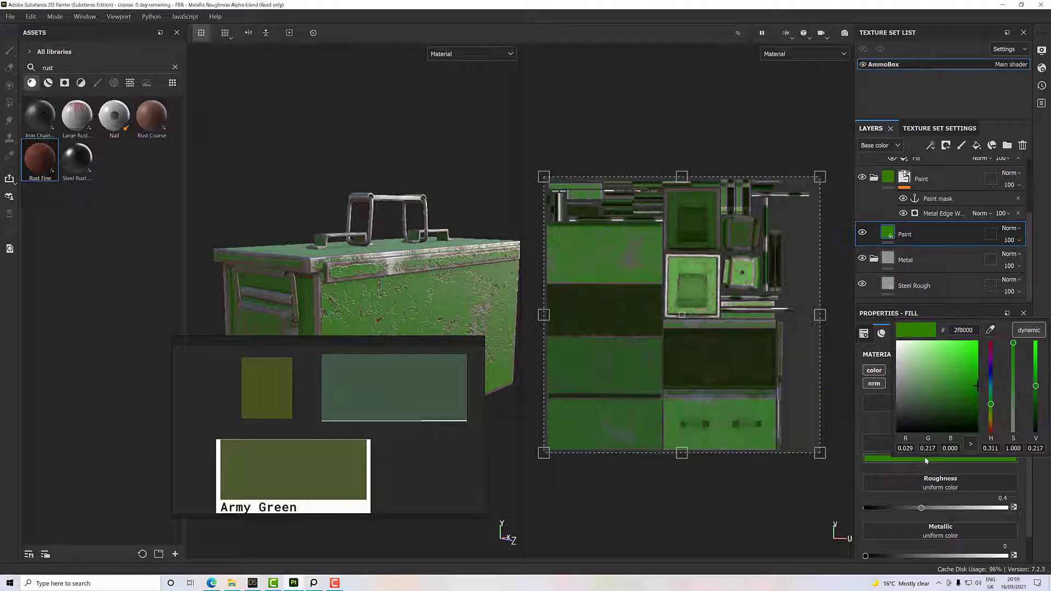
pyautogui.click(991, 330)
pyautogui.click(994, 327)
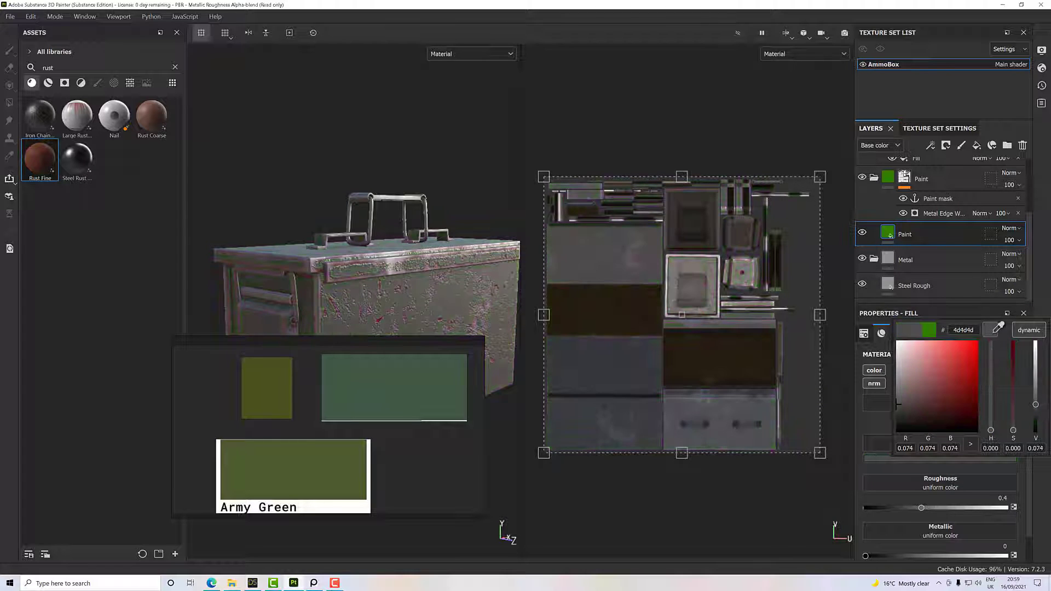
pyautogui.moveTo(991, 329); pyautogui.dragTo(273, 394)
pyautogui.click(581, 488)
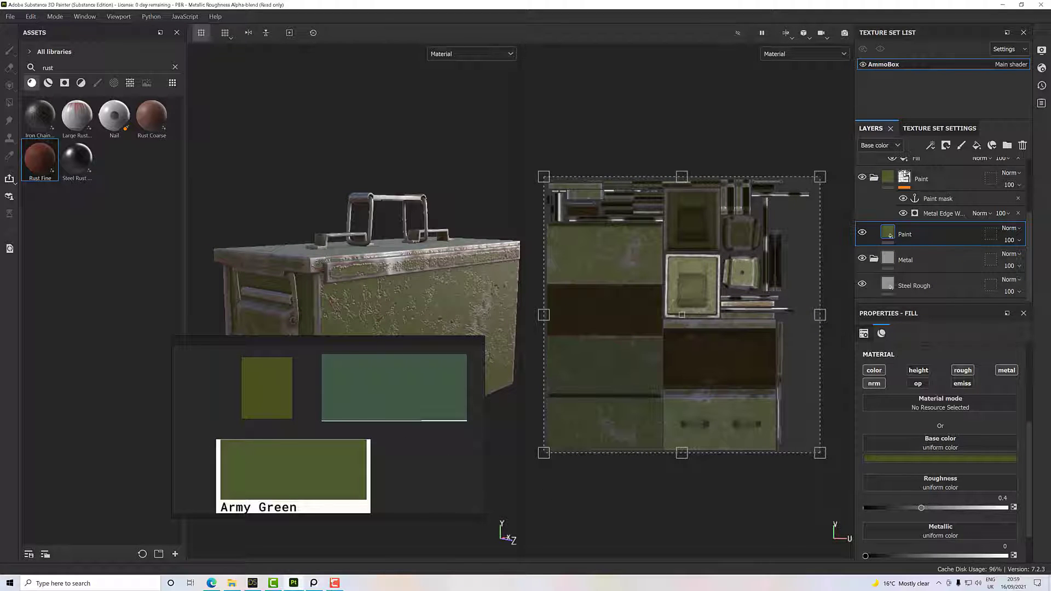
pyautogui.click(312, 584)
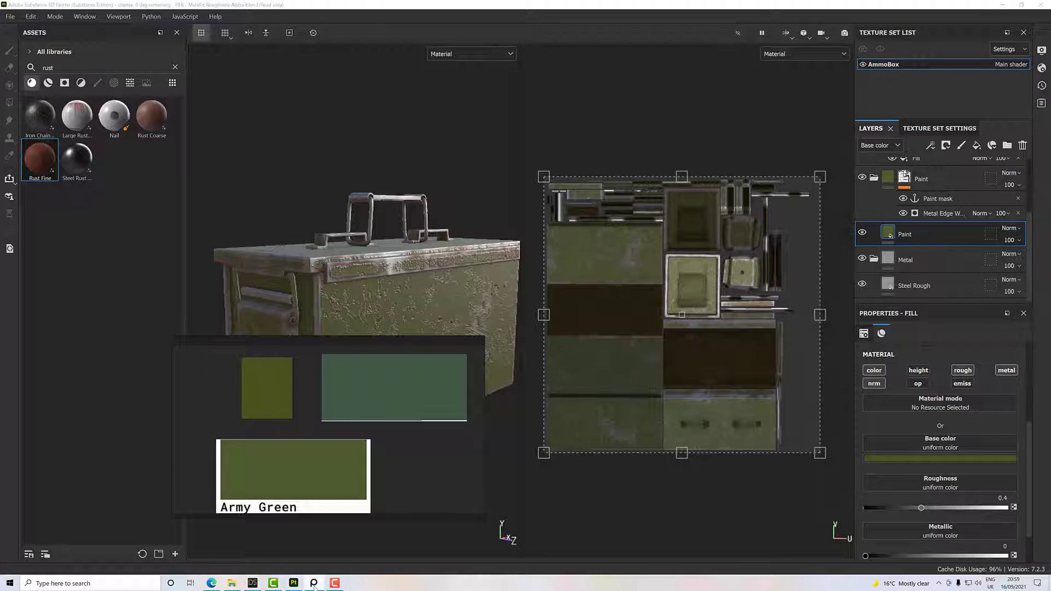
pyautogui.click(315, 583)
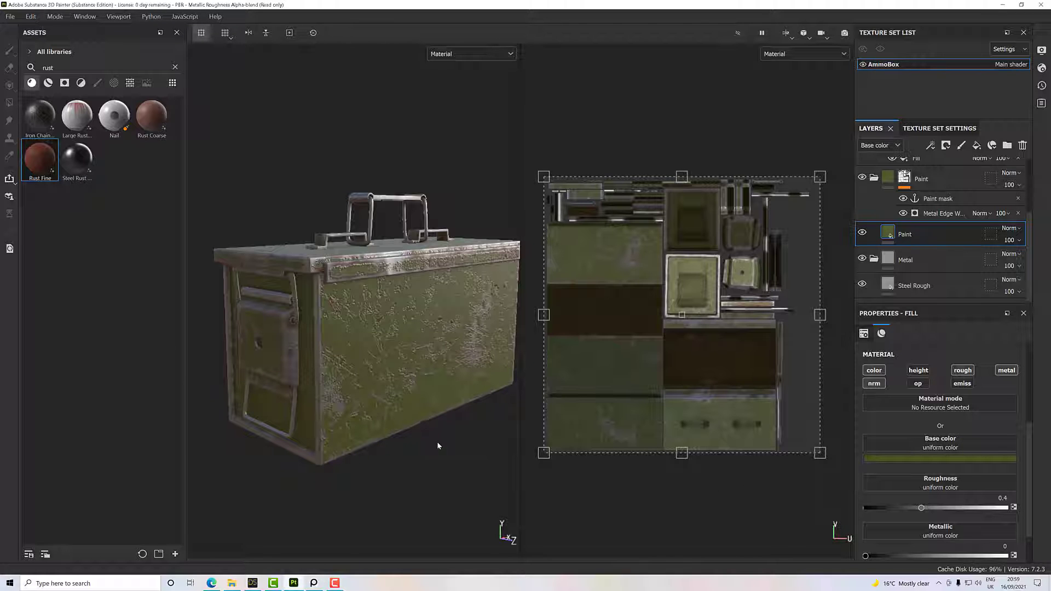
pyautogui.keyDown('alt'); pyautogui.moveTo(437, 446); pyautogui.dragTo(458, 411); pyautogui.keyUp('alt')
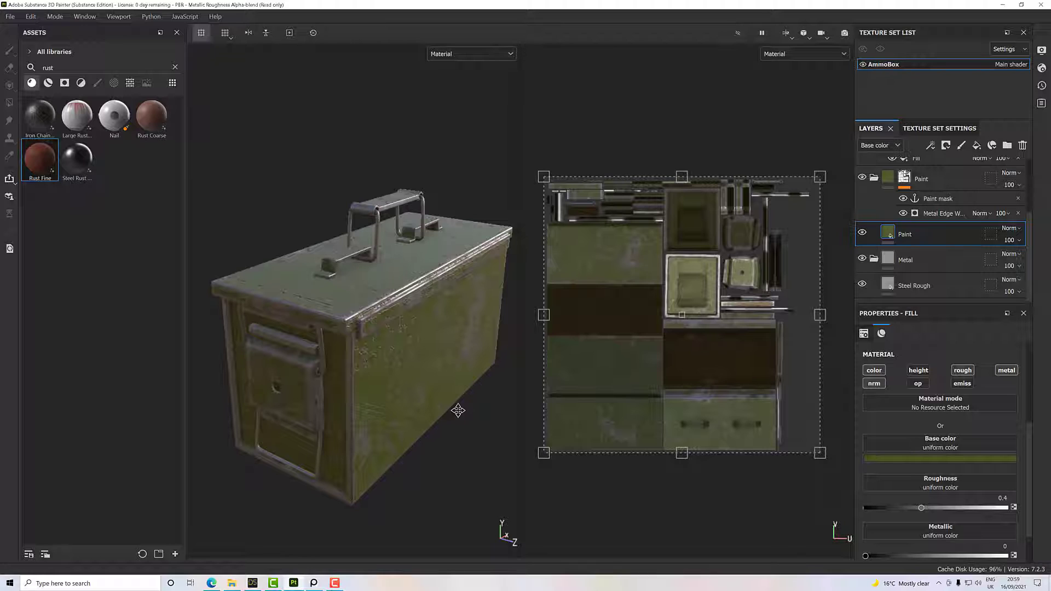
# - Select all layers from Rust down to Steel Rough and add a new folder on top of the stack
pyautogui.scroll(3, 910, 249)
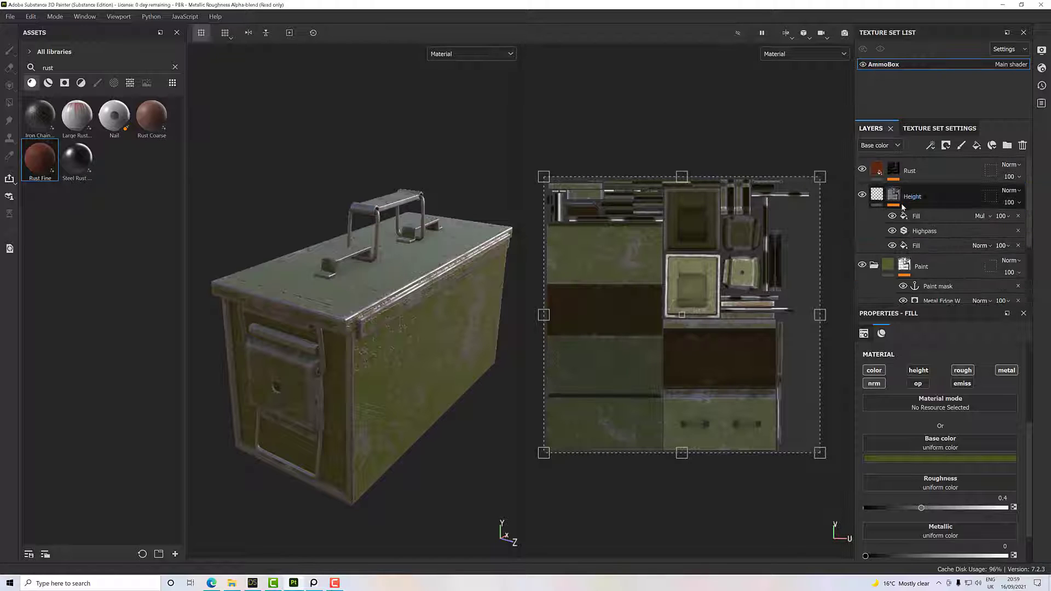
pyautogui.click(920, 170)
pyautogui.scroll(-3, 924, 244)
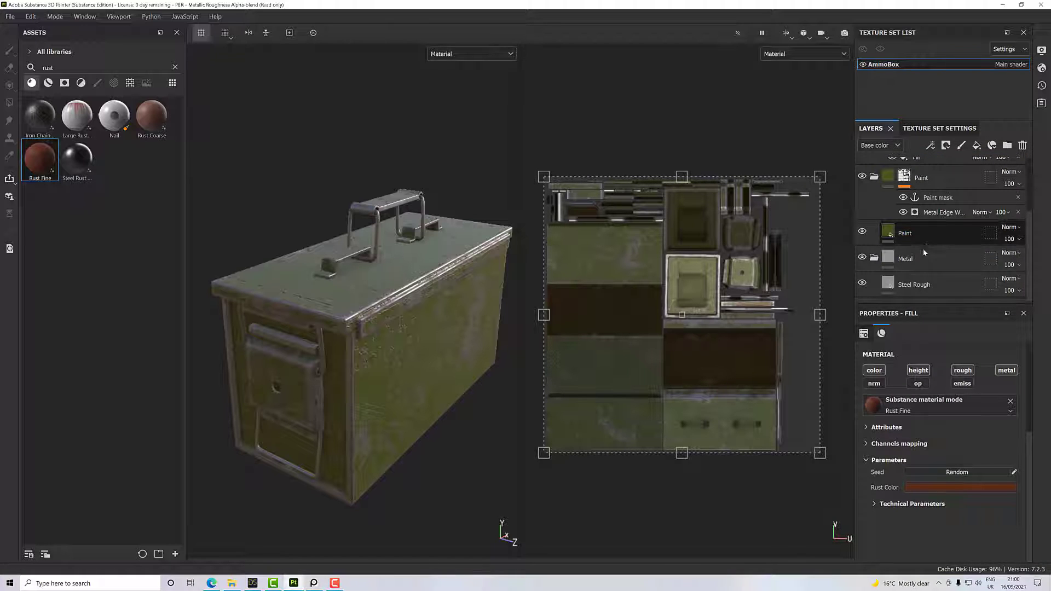
pyautogui.keyDown('shift'); pyautogui.click(914, 285); pyautogui.keyUp('shift')
pyautogui.scroll(3, 914, 286)
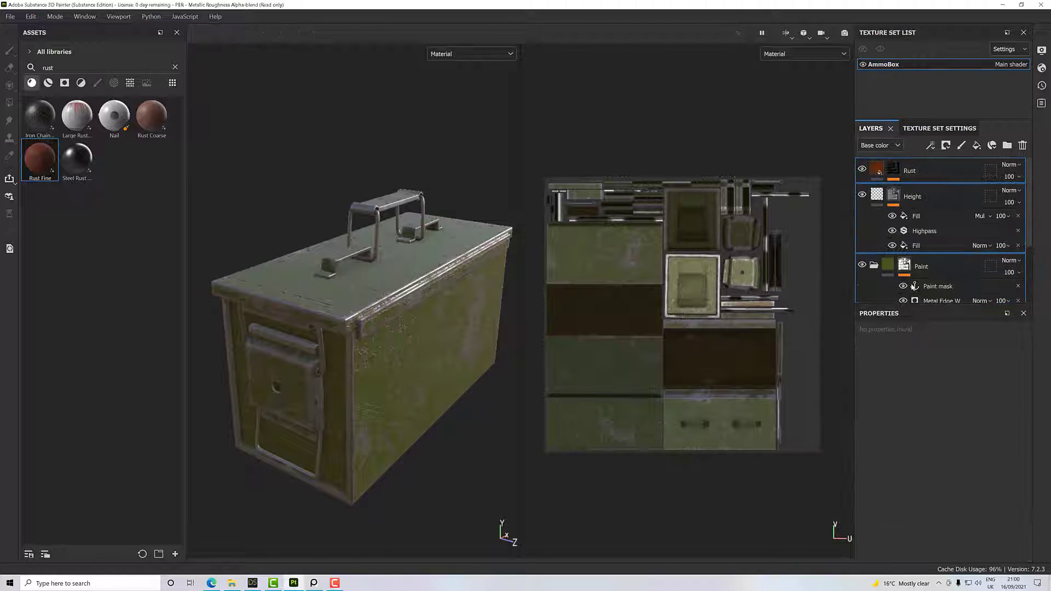
pyautogui.click(1007, 146)
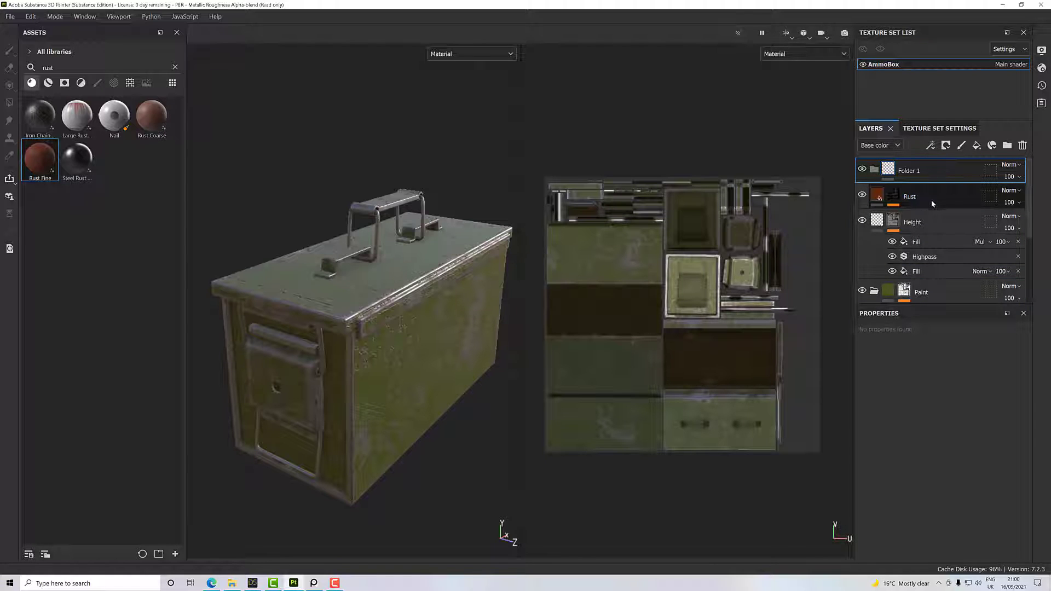
# - Move all layers from Rust down to Steel Rough into the new folder
pyautogui.click(913, 195)
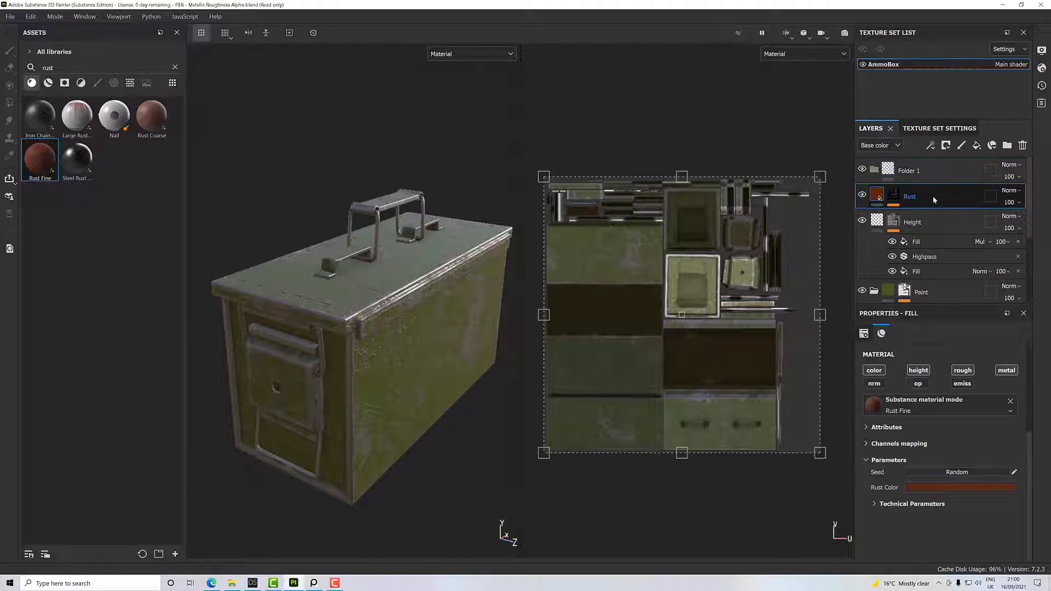
pyautogui.scroll(-4, 934, 205)
pyautogui.keyDown('shift'); pyautogui.click(943, 279); pyautogui.keyUp('shift')
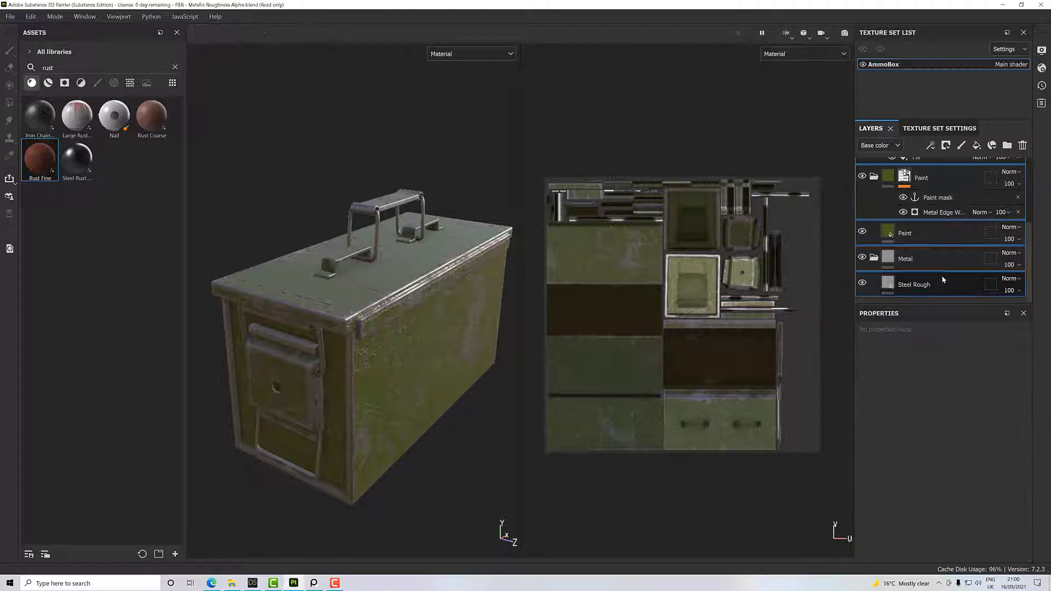
pyautogui.scroll(4, 943, 279)
pyautogui.moveTo(915, 204)
pyautogui.mouseDown()
pyautogui.moveTo(945, 171)
pyautogui.moveTo(914, 175)
pyautogui.mouseUp()
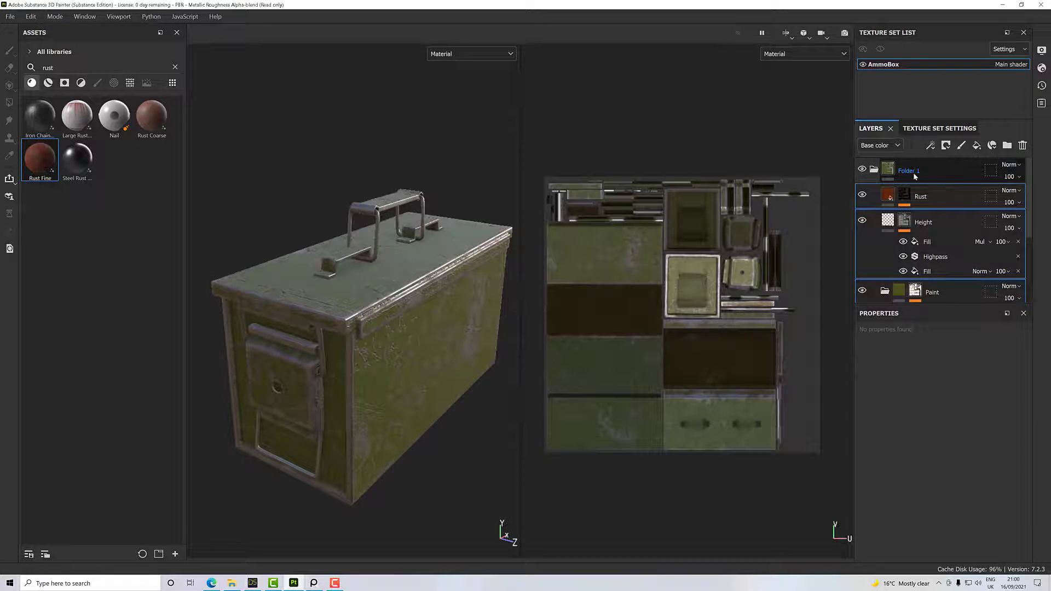
# - Rename the new folder as Cracked Painted Metal
pyautogui.doubleClick(913, 173)
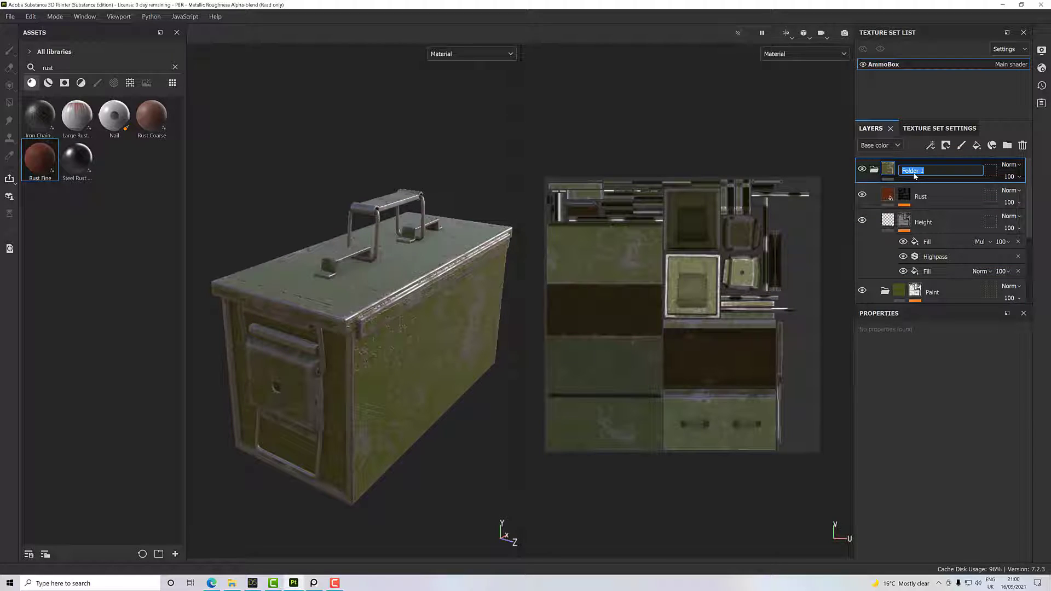
pyautogui.write('Cracker')
pyautogui.press('BackSpace')
pyautogui.write('d Painterd Metal')
pyautogui.press('Return')
pyautogui.click(935, 189)
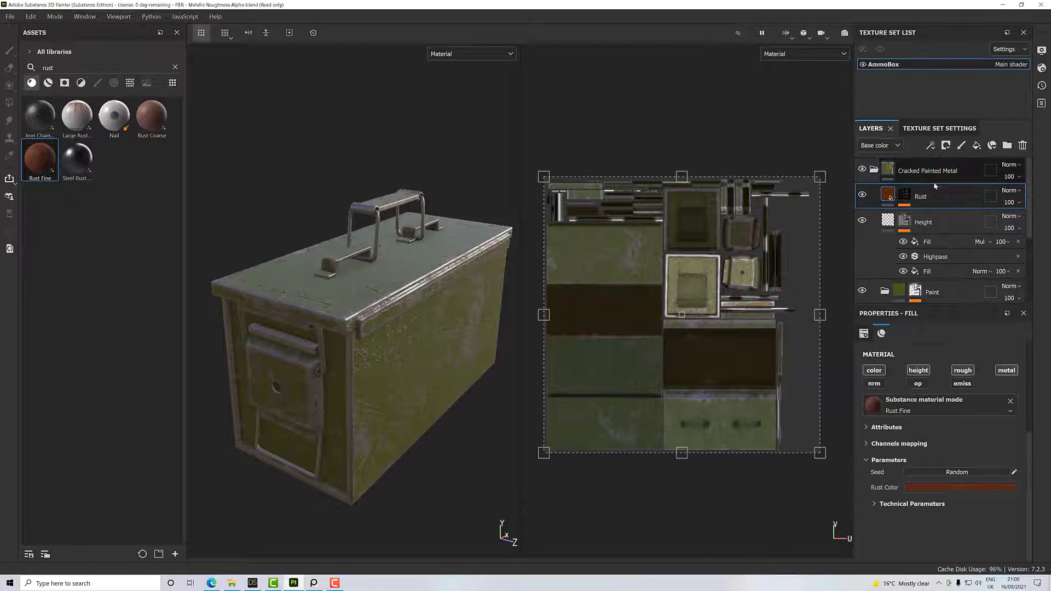
# - Create a smart material from the Cracked Painted Metal folder
pyautogui.rightClick(902, 172)
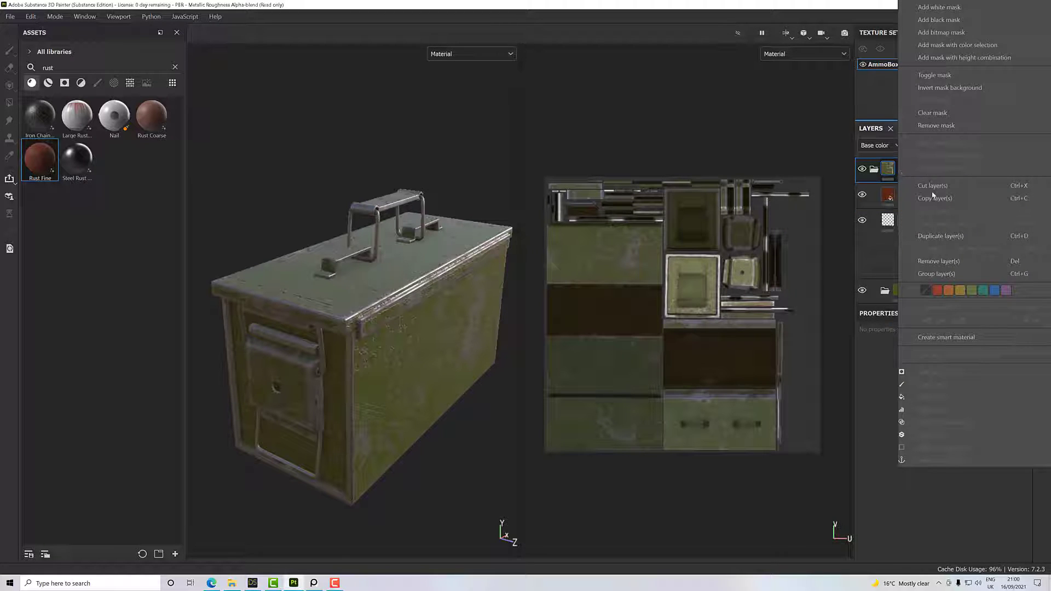
pyautogui.click(947, 337)
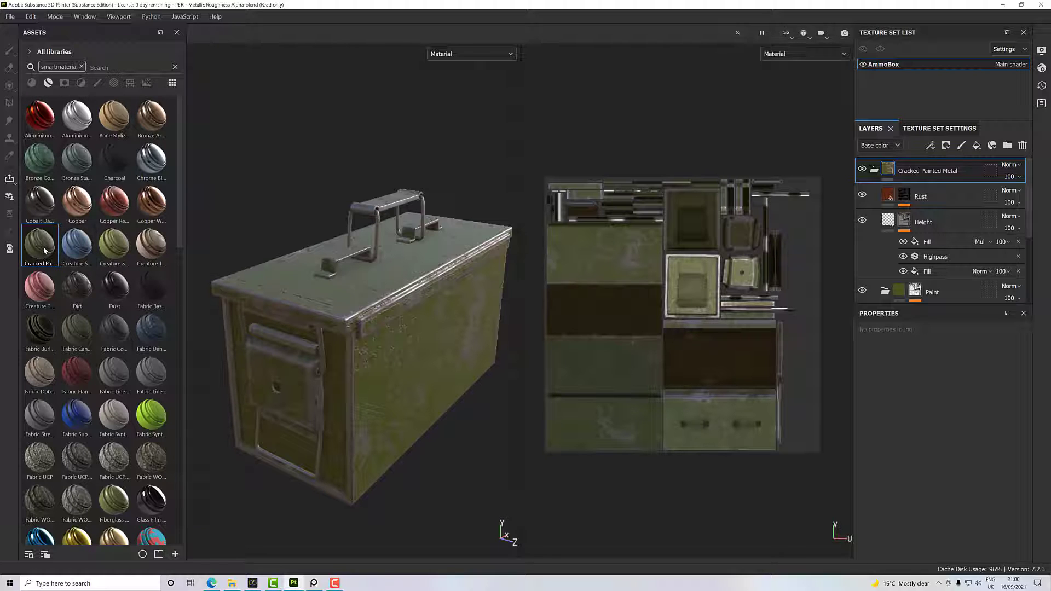
pyautogui.moveTo(38, 245)
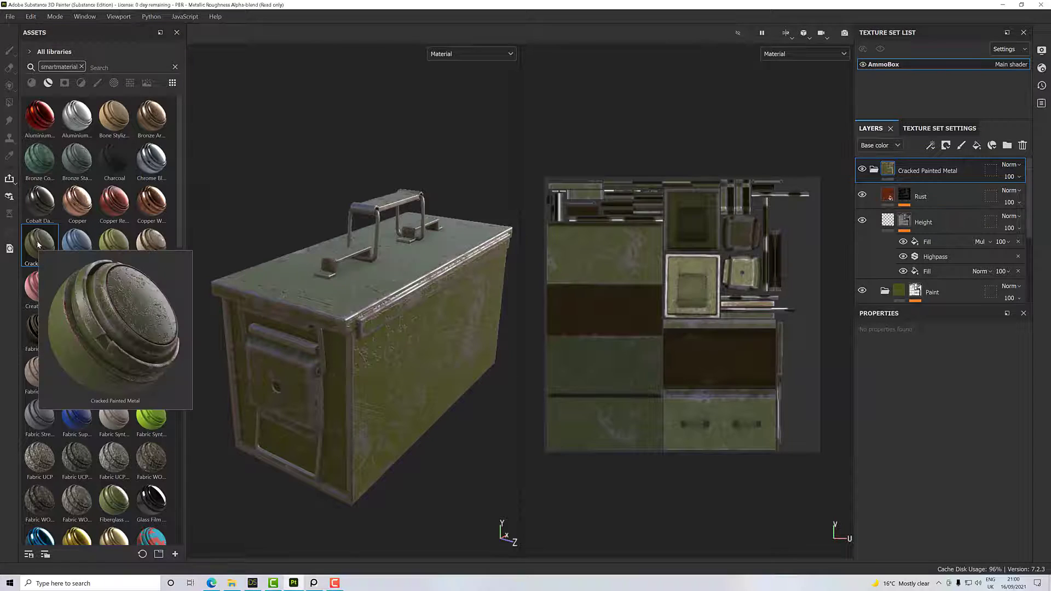
# - Examine the settings of the Steel Rough, Rust and Height layers inside the Cracked Painted Metal folder
pyautogui.scroll(-3, 913, 261)
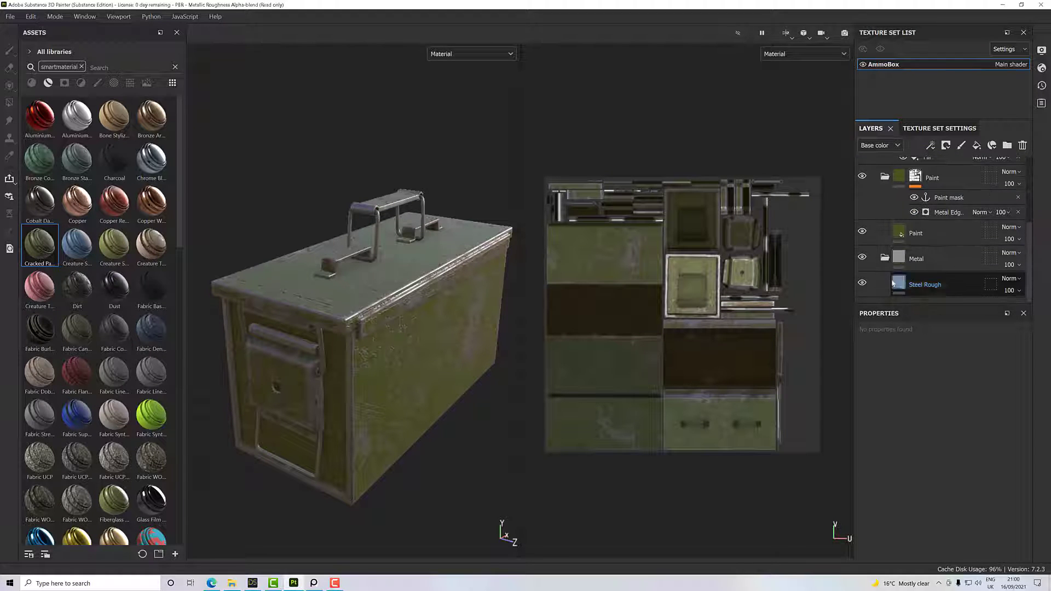
pyautogui.click(902, 238)
pyautogui.click(906, 262)
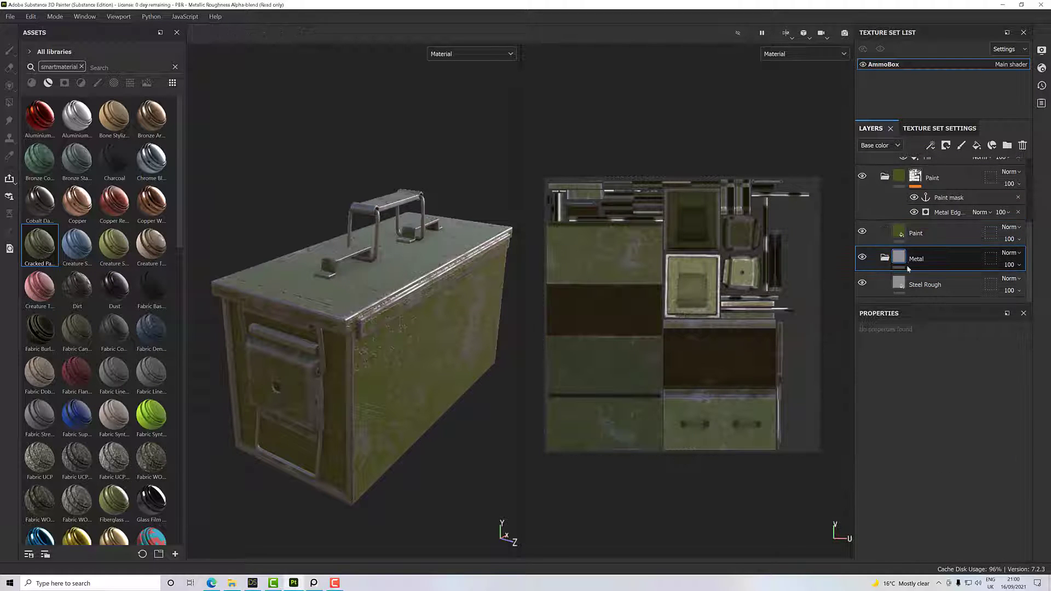
pyautogui.click(905, 285)
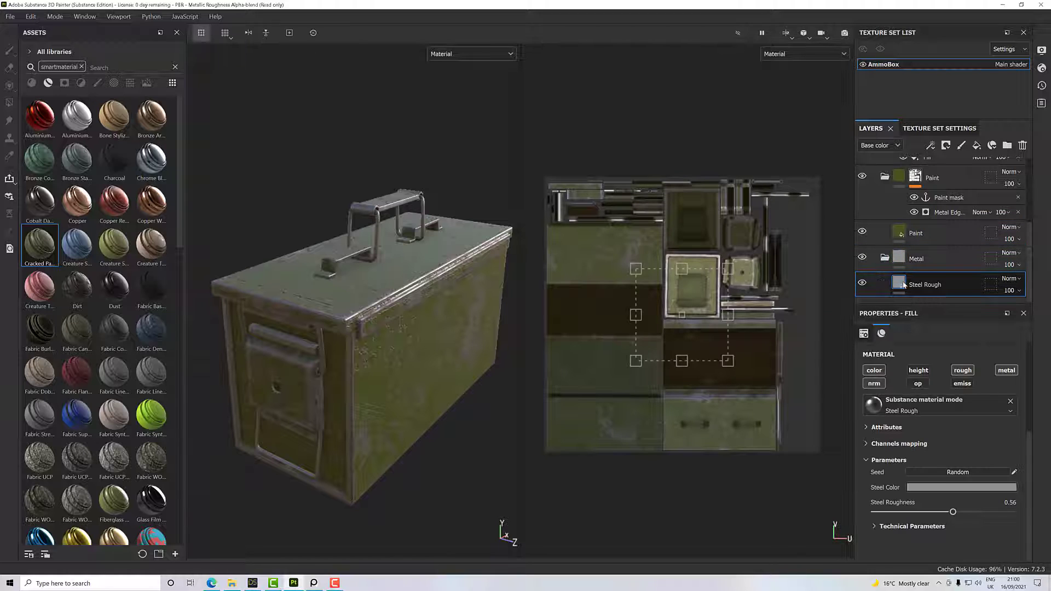
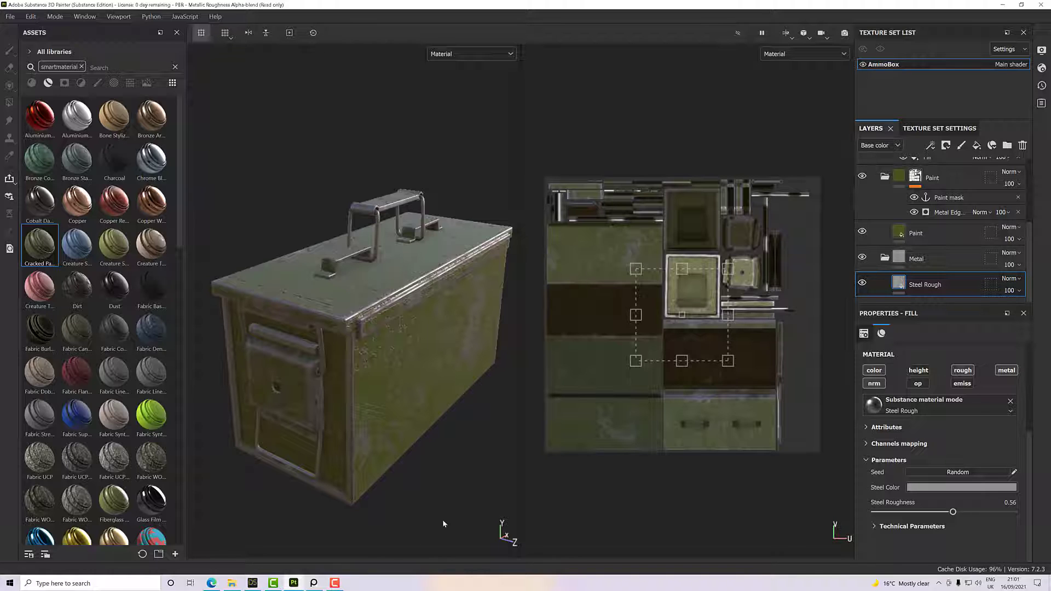
pyautogui.click(334, 583)
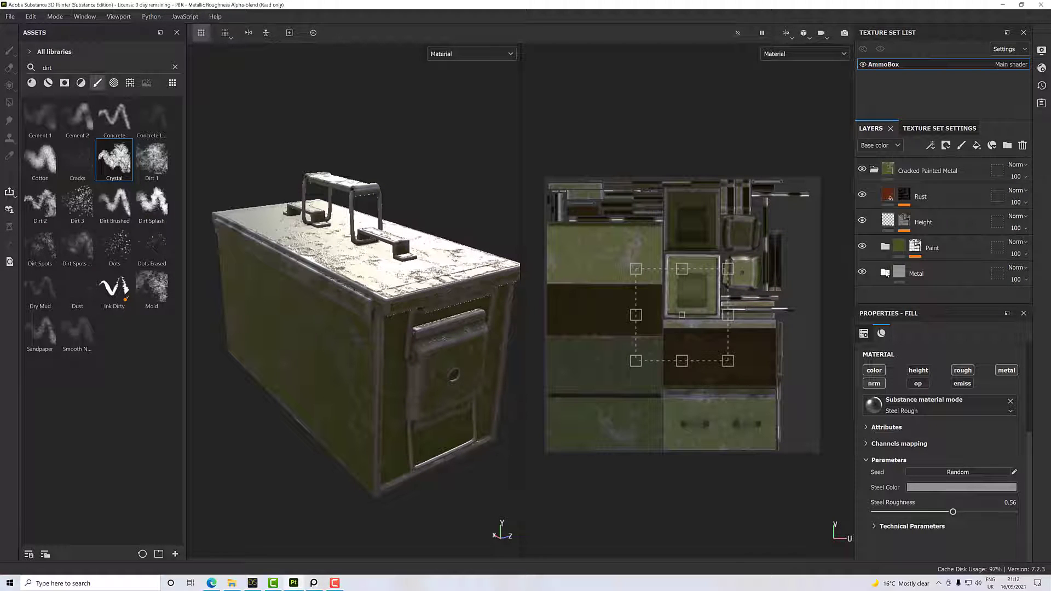
pyautogui.click(887, 224)
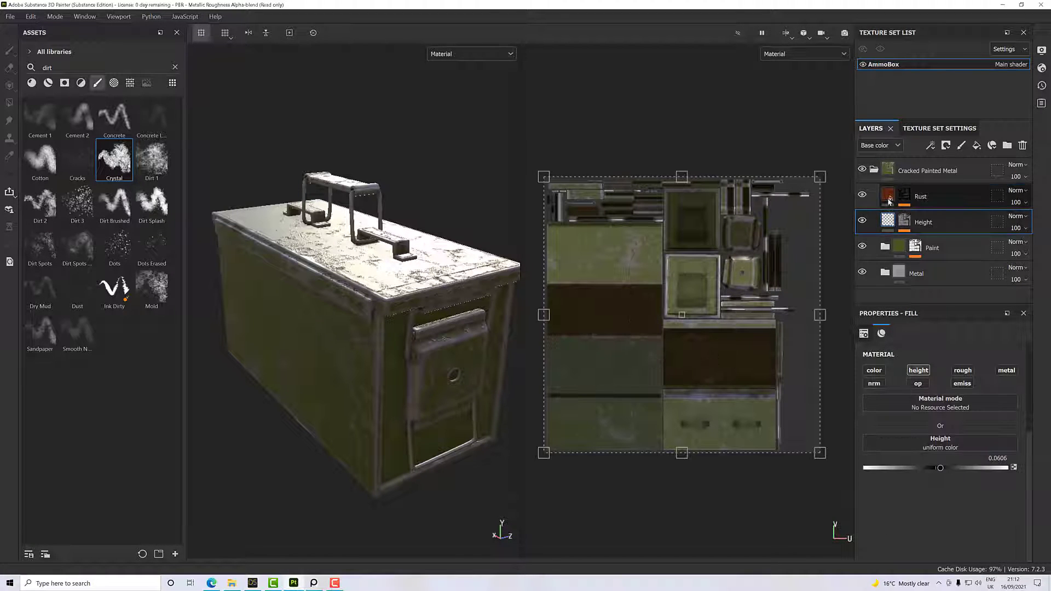
pyautogui.click(888, 200)
pyautogui.click(891, 177)
pyautogui.click(889, 198)
pyautogui.click(887, 222)
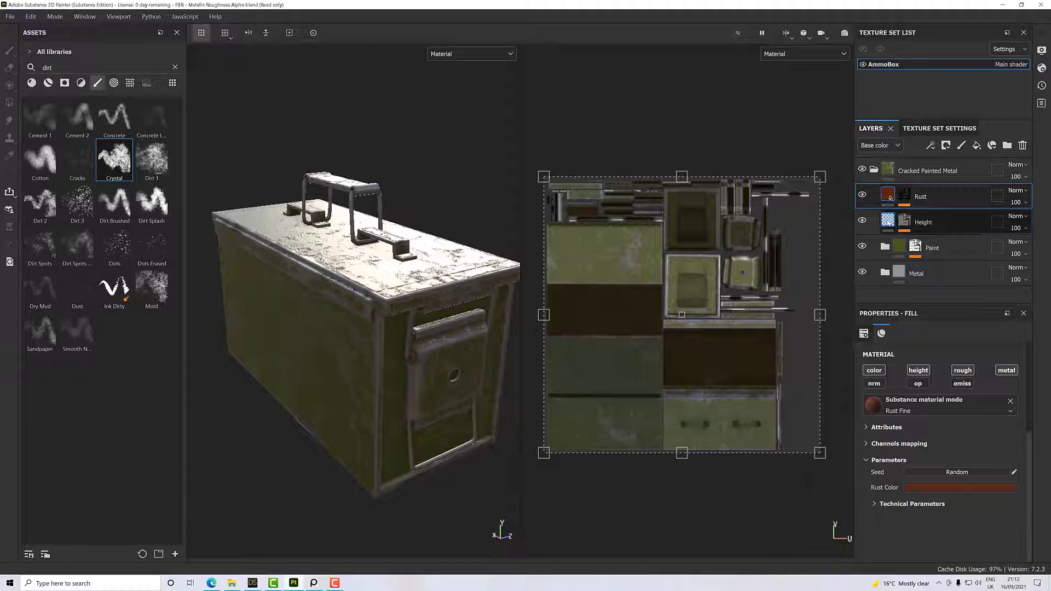
pyautogui.click(888, 222)
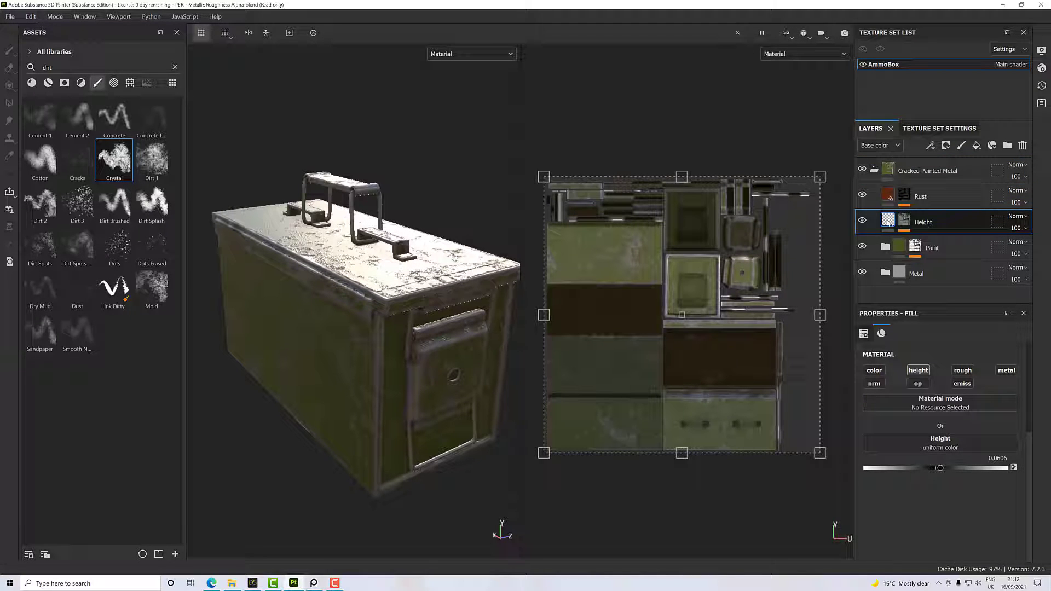
pyautogui.click(905, 220)
pyautogui.click(892, 222)
pyautogui.moveTo(894, 268)
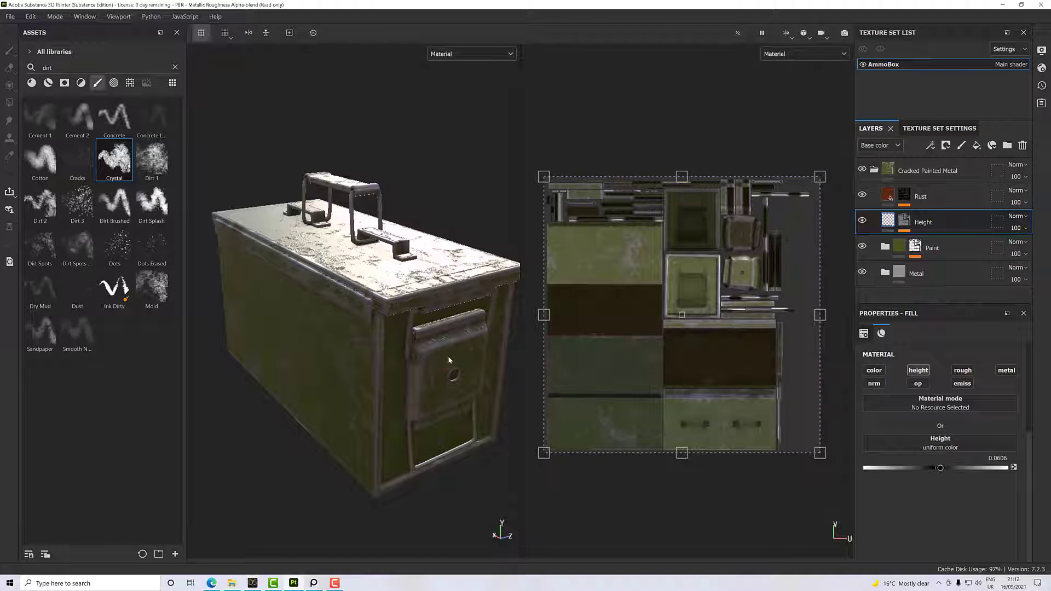
# - Duplicate the Paint fill layer inside the masked Paint folder
pyautogui.keyDown('alt'); pyautogui.moveTo(449, 359); pyautogui.dragTo(392, 299); pyautogui.keyUp('alt')
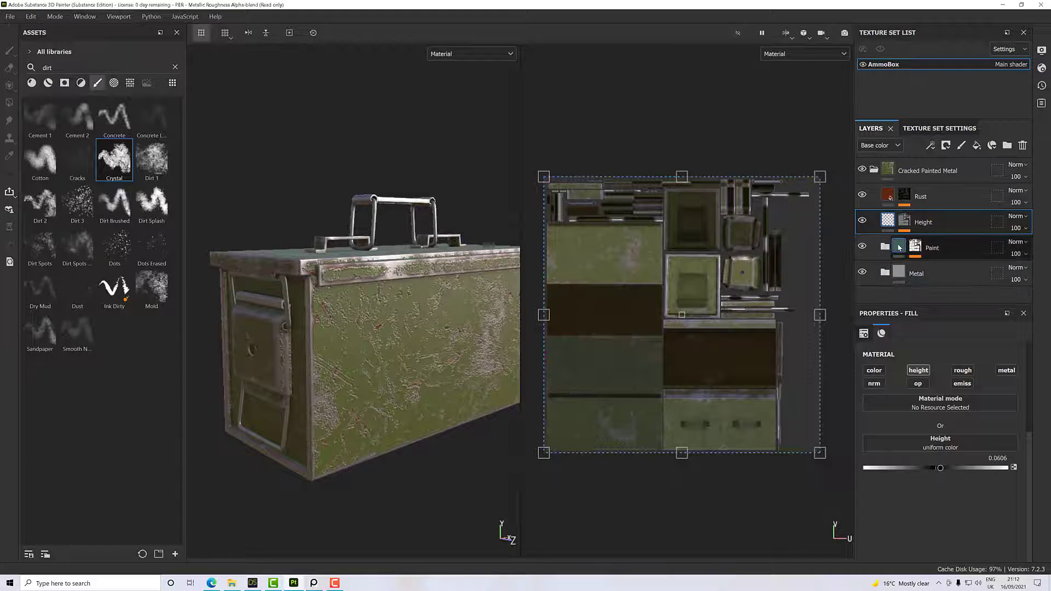
pyautogui.click(899, 248)
pyautogui.click(885, 247)
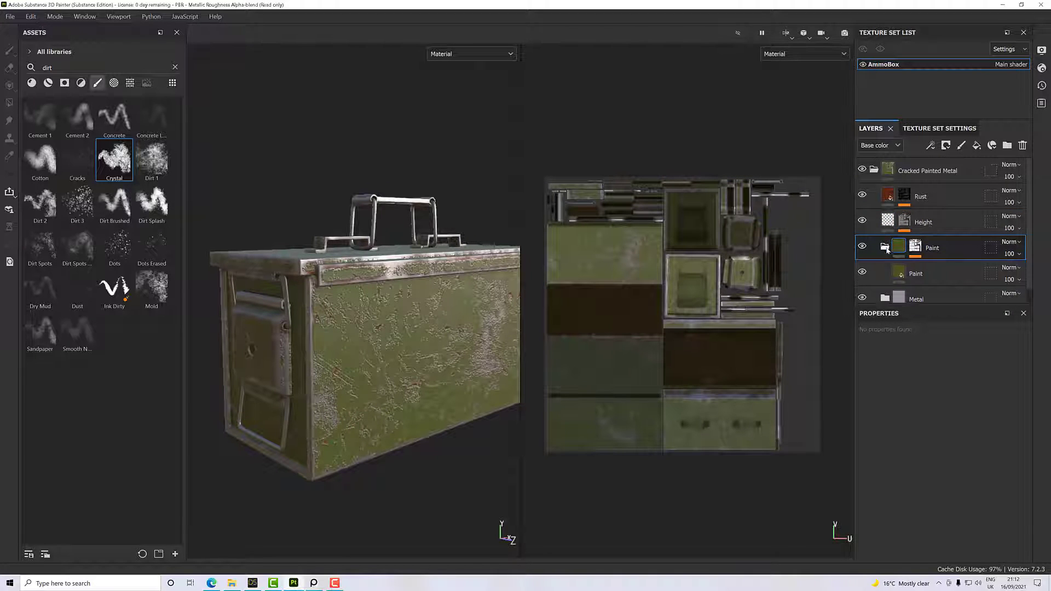
pyautogui.click(887, 276)
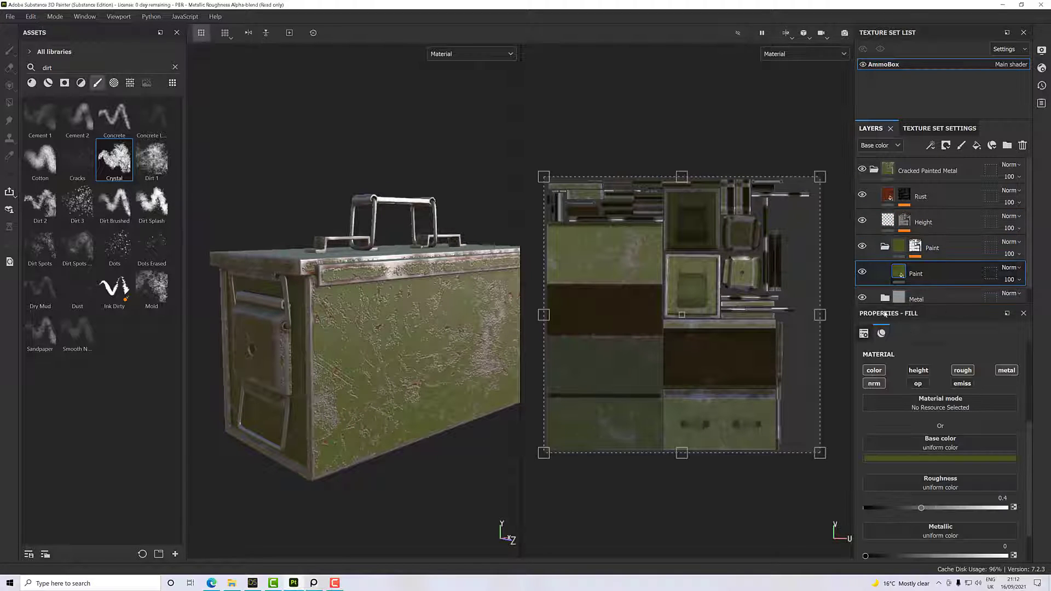
pyautogui.rightClick(910, 278)
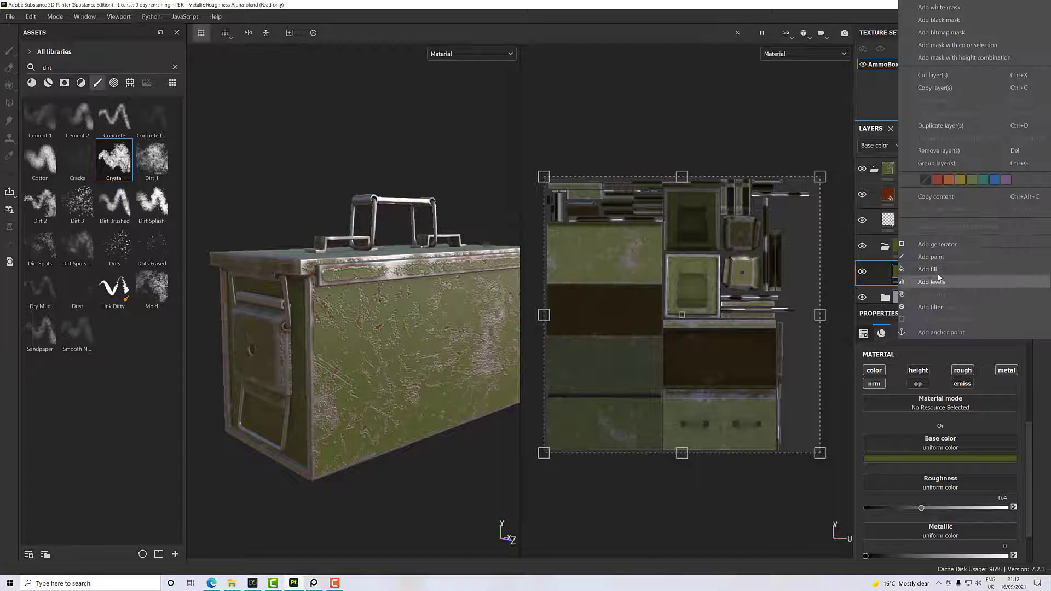
pyautogui.click(941, 126)
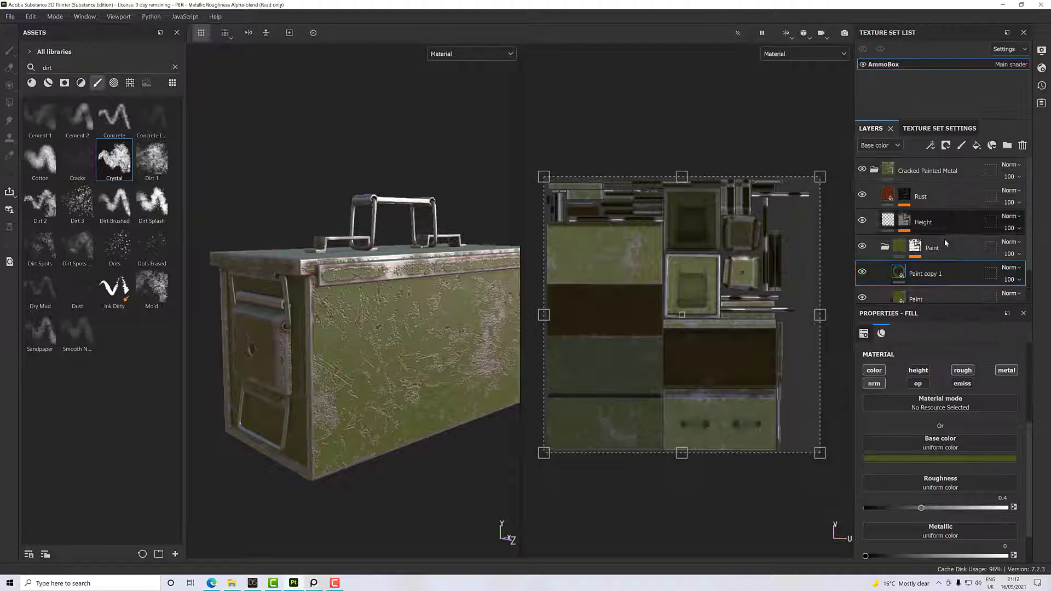
# - Darken the green base color of Paint copy 1 and give the layer a black mask containing a fill
pyautogui.click(924, 459)
pyautogui.moveTo(1035, 404); pyautogui.dragTo(1014, 395)
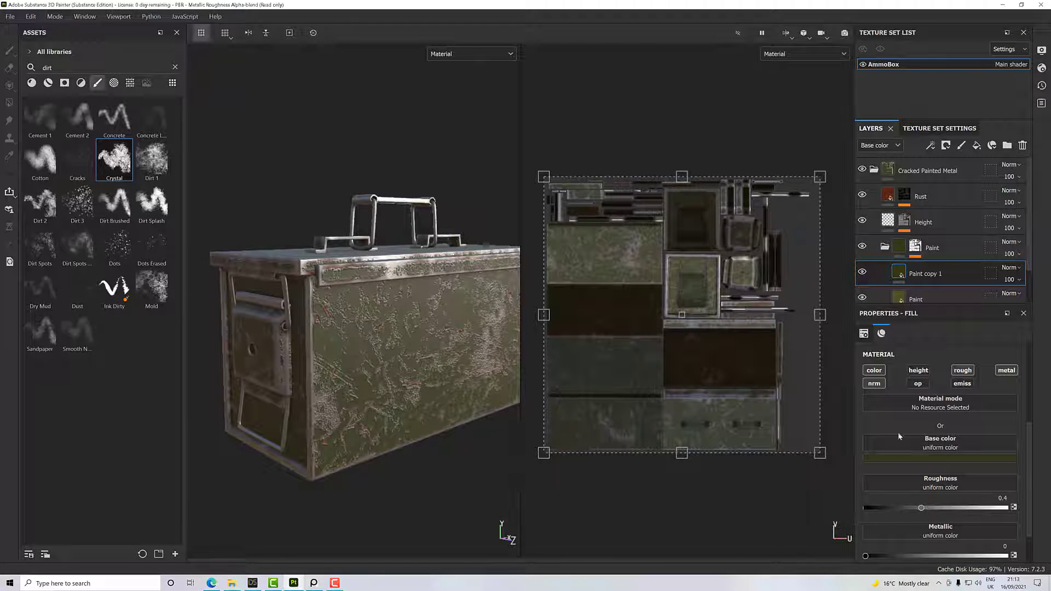
pyautogui.rightClick(925, 274)
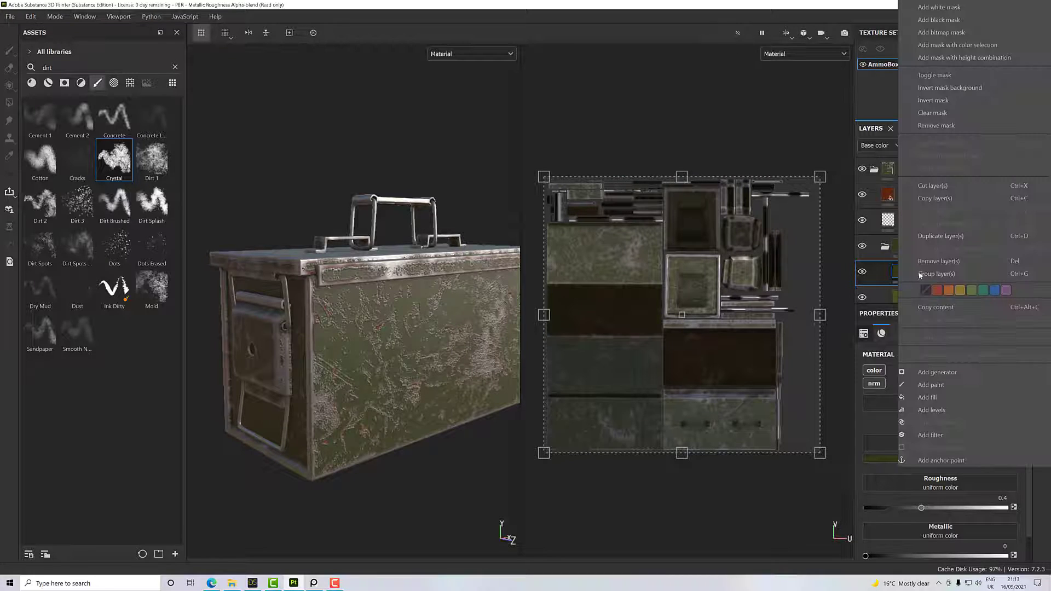
pyautogui.click(940, 20)
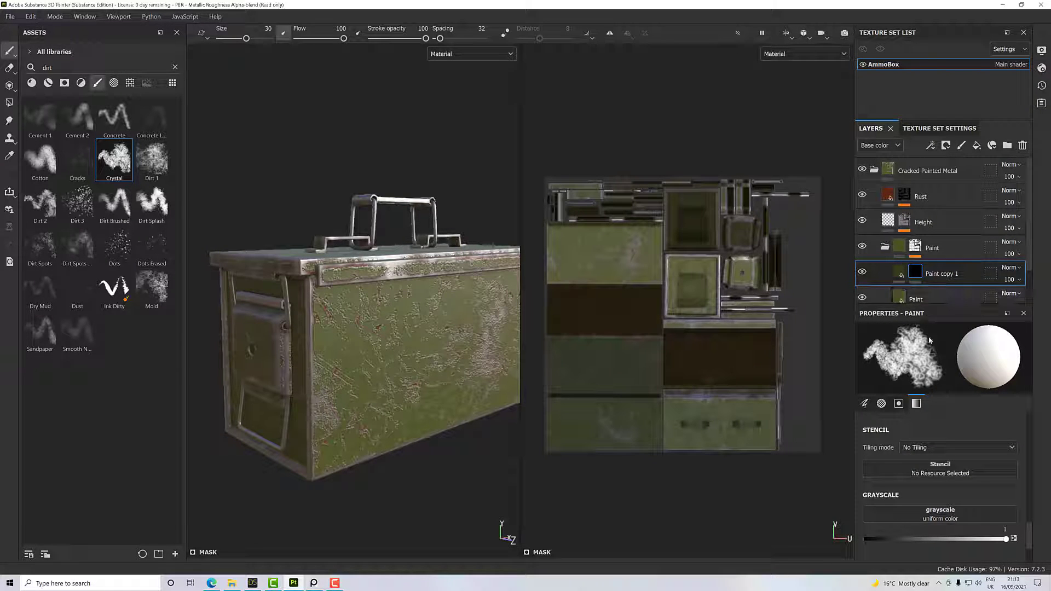
pyautogui.rightClick(930, 279)
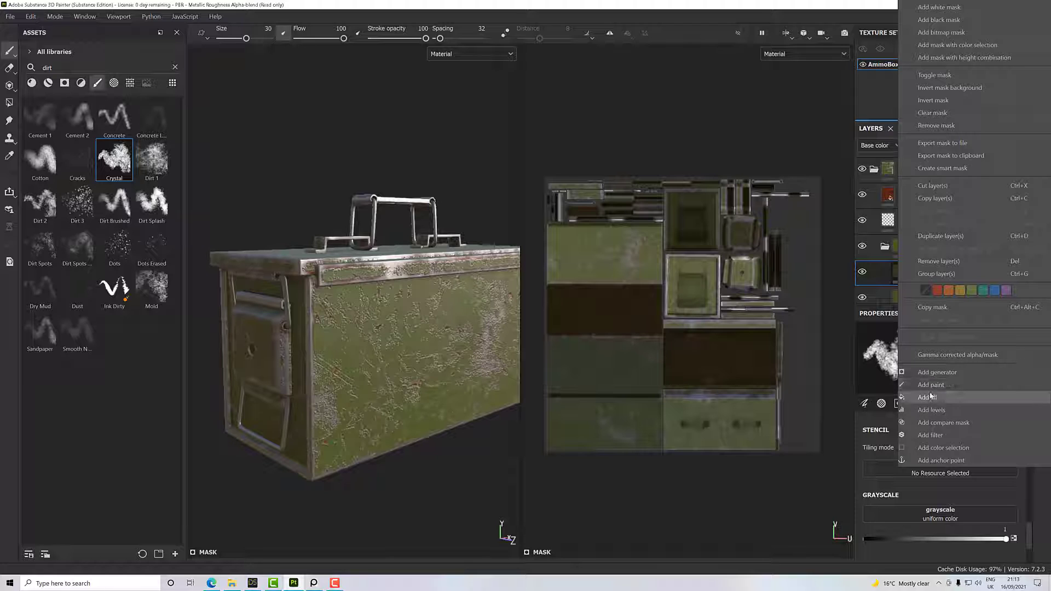
pyautogui.click(927, 397)
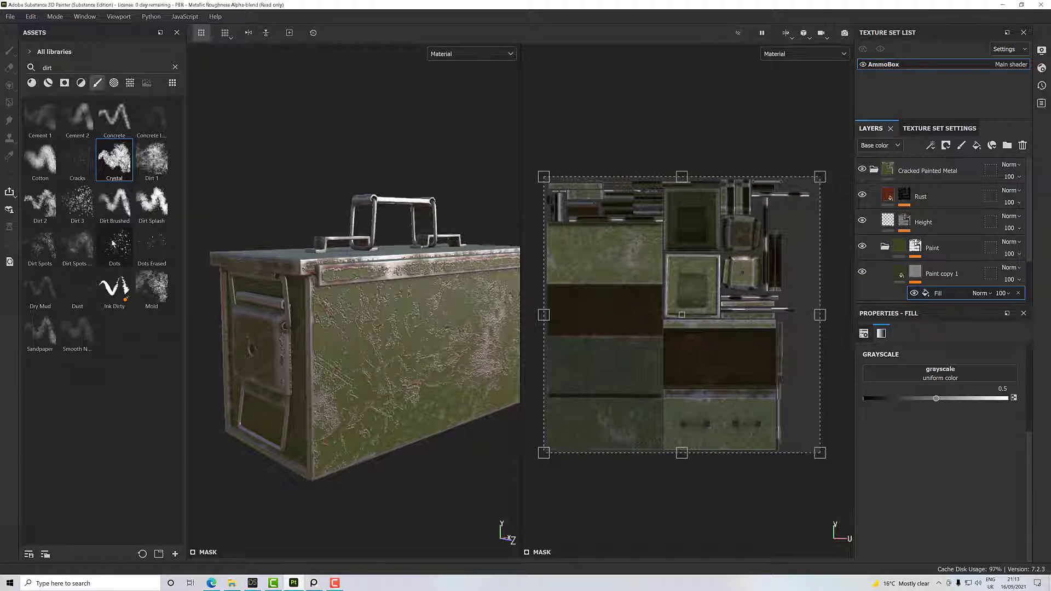
# - Search the textures for grunge and apply Grunge Map 007 to the mask fill of Paint copy 1
pyautogui.click(129, 83)
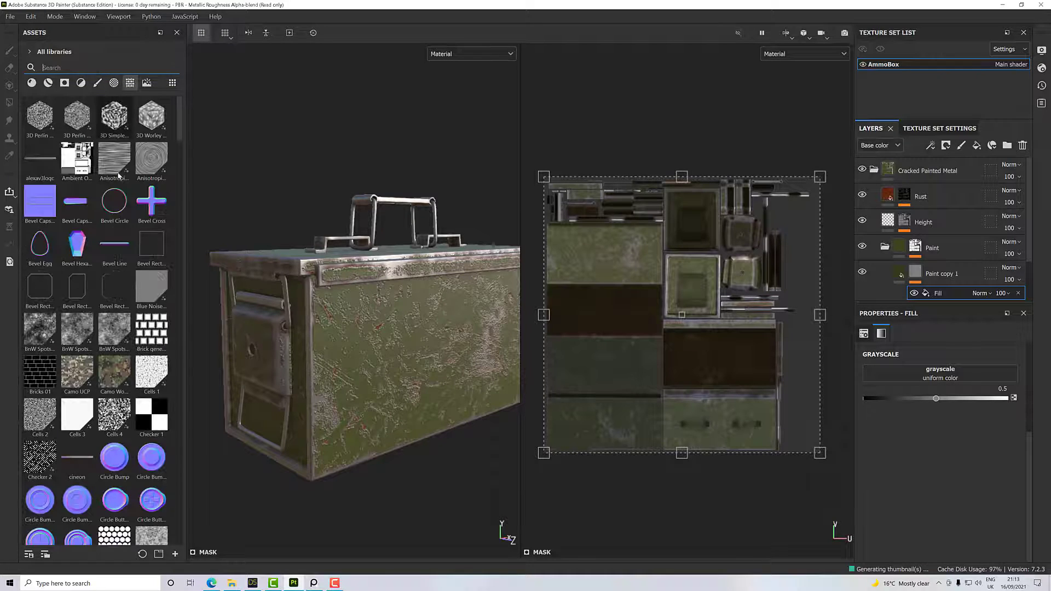
pyautogui.click(63, 68)
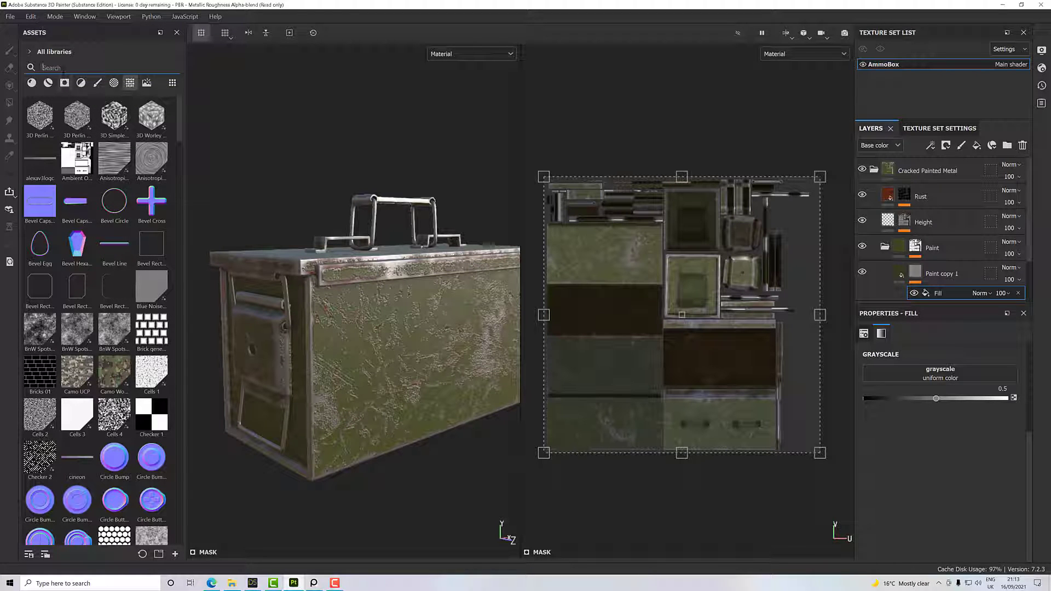
pyautogui.write('gru')
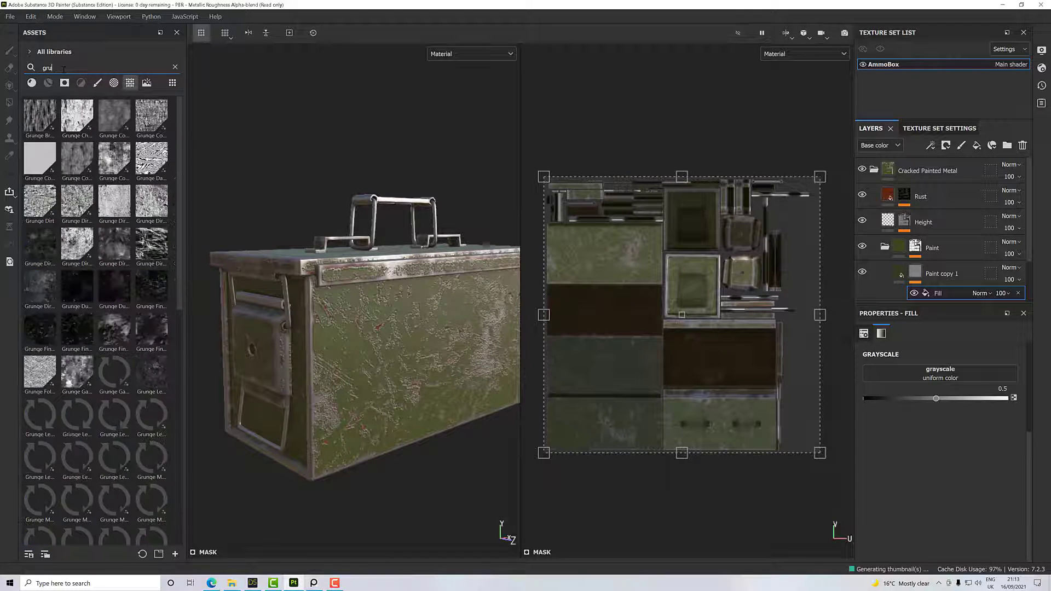
pyautogui.write('nge')
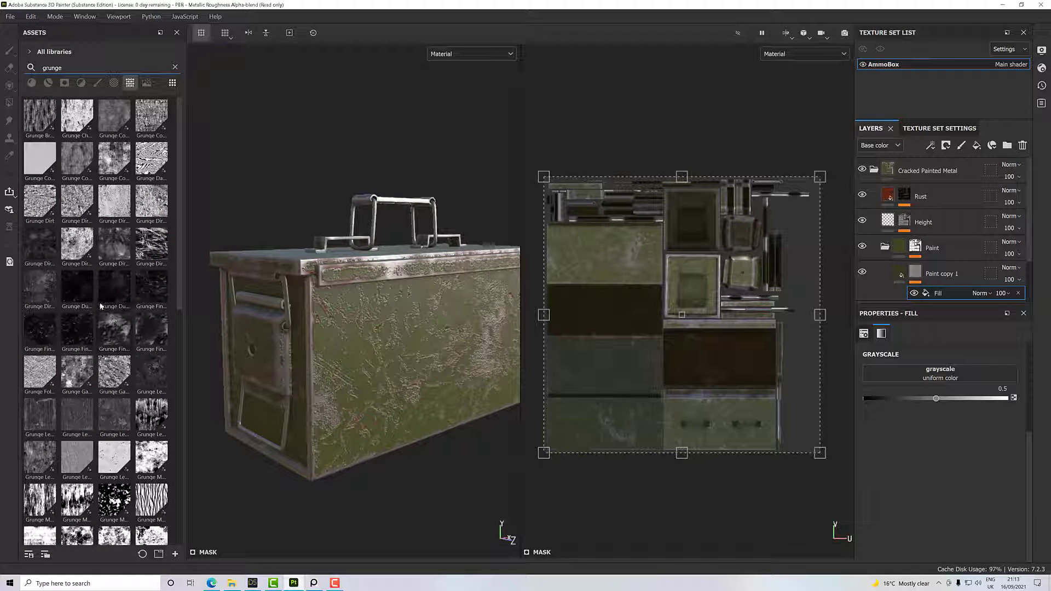
pyautogui.moveTo(100, 307)
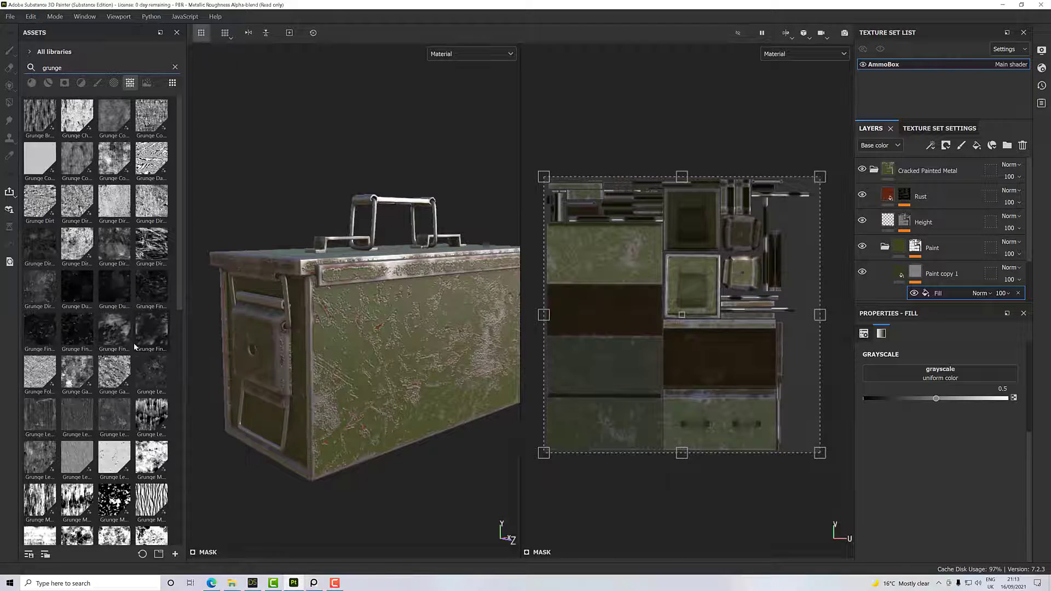
pyautogui.scroll(-4, 119, 326)
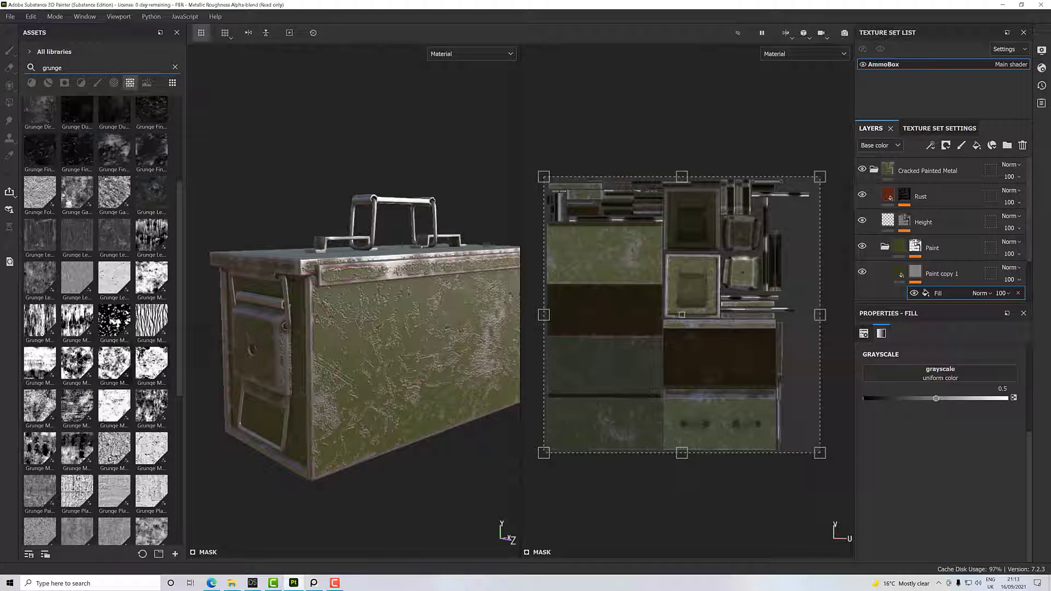
pyautogui.moveTo(88, 372); pyautogui.dragTo(888, 378)
pyautogui.moveTo(405, 364)
pyautogui.keyDown('alt'); pyautogui.mouseDown()
pyautogui.moveTo(378, 386)
pyautogui.moveTo(426, 366)
pyautogui.moveTo(372, 383)
pyautogui.moveTo(342, 377)
pyautogui.moveTo(365, 366)
pyautogui.mouseUp(); pyautogui.keyUp('alt')
pyautogui.scroll(10, 372, 383)
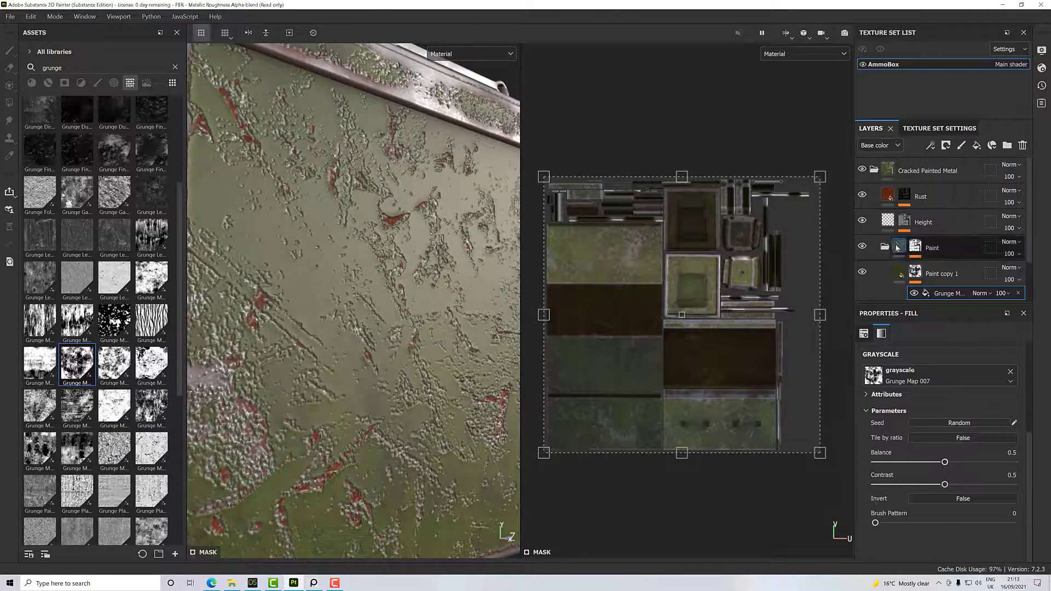
# - Set the roughness of the Paint copy 1 fill to 0.4773
pyautogui.click(898, 274)
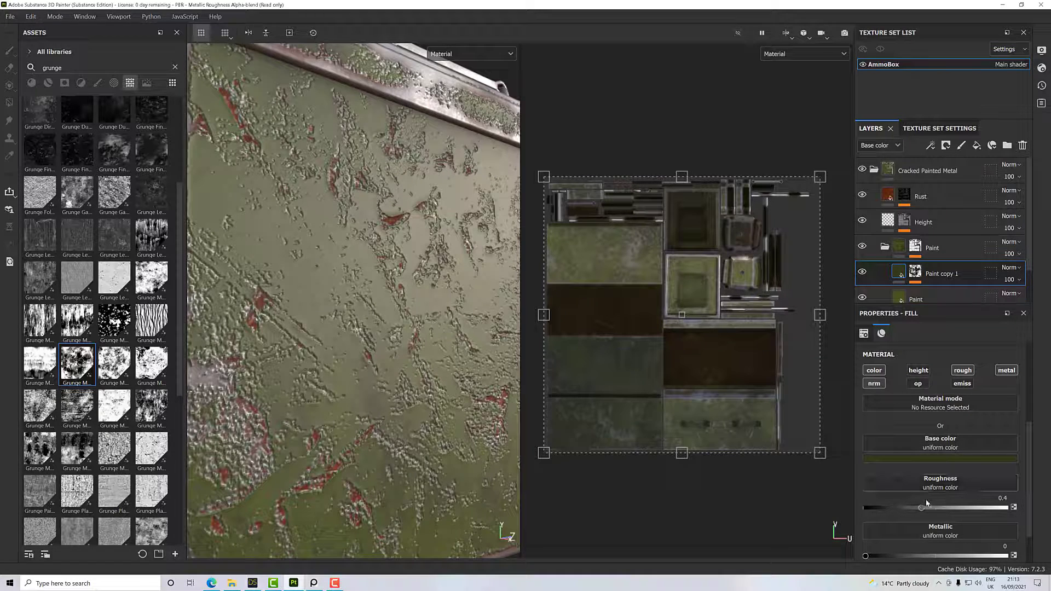
pyautogui.moveTo(922, 509); pyautogui.dragTo(934, 509)
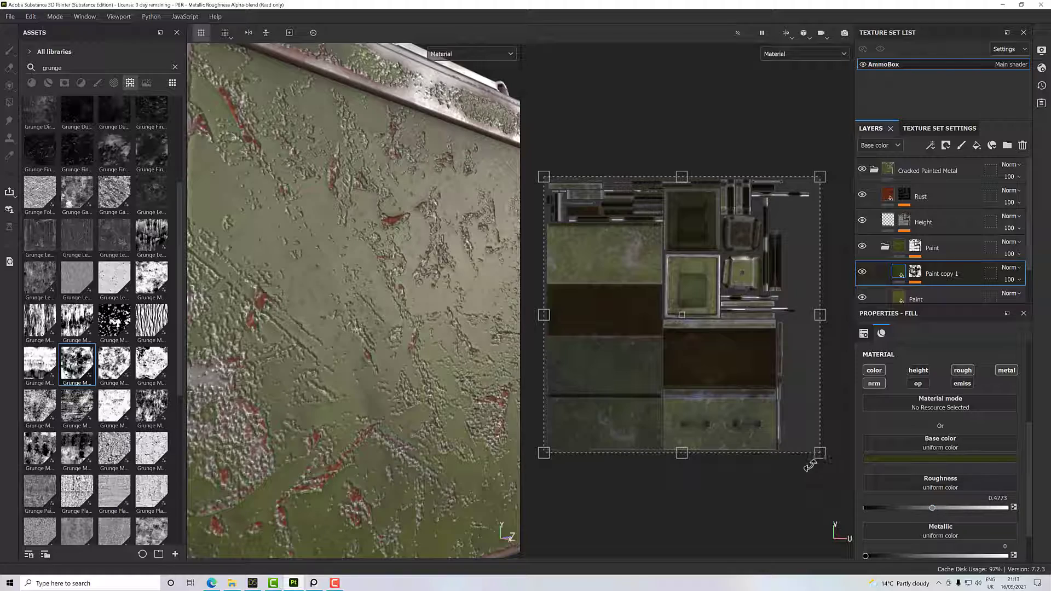
pyautogui.moveTo(496, 383)
pyautogui.keyDown('alt'); pyautogui.mouseDown()
pyautogui.moveTo(471, 387)
pyautogui.moveTo(457, 415)
pyautogui.moveTo(459, 405)
pyautogui.mouseUp(); pyautogui.keyUp('alt')
pyautogui.scroll(3, 472, 390)
pyautogui.scroll(-5, 471, 390)
pyautogui.moveTo(484, 351)
pyautogui.keyDown('alt'); pyautogui.mouseDown()
pyautogui.moveTo(463, 335)
pyautogui.moveTo(475, 349)
pyautogui.mouseUp(); pyautogui.keyUp('alt')
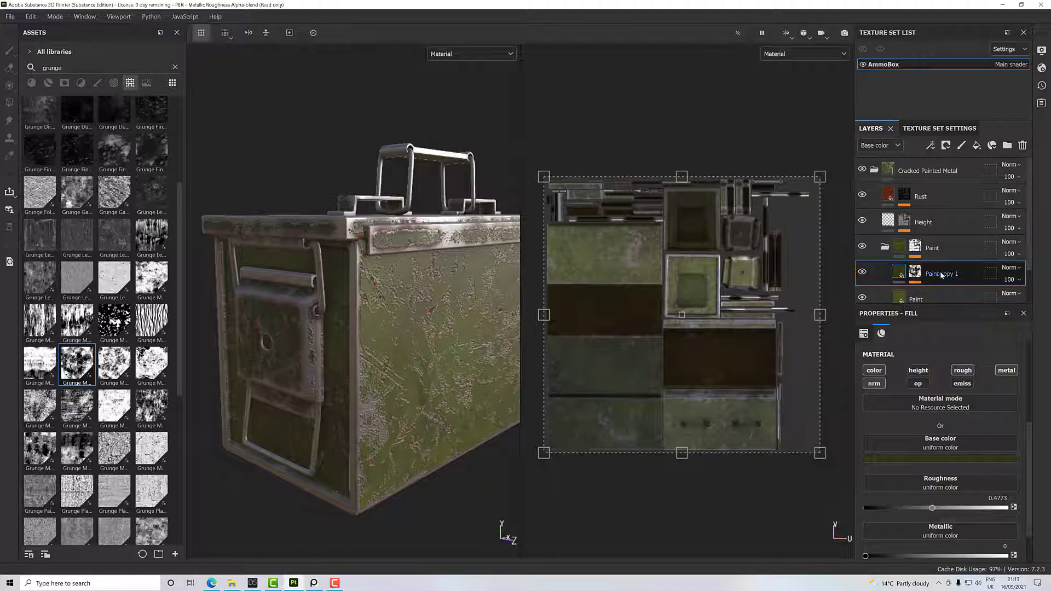
# - Add a fill layer above Paint copy 1 with only the height channel enabled and set its height to 0.0606
pyautogui.click(977, 145)
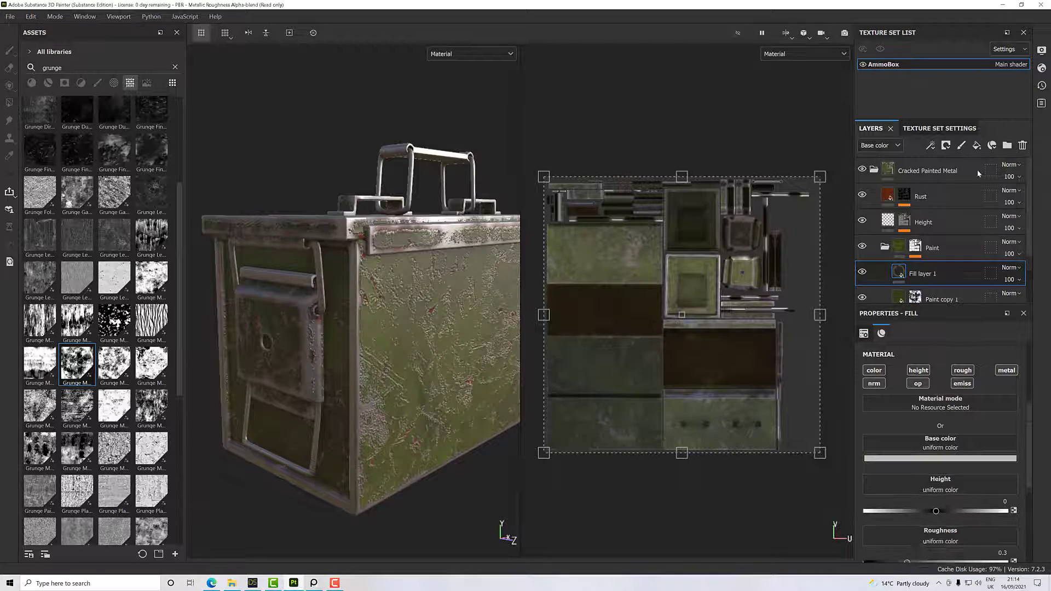
pyautogui.click(874, 370)
pyautogui.click(962, 370)
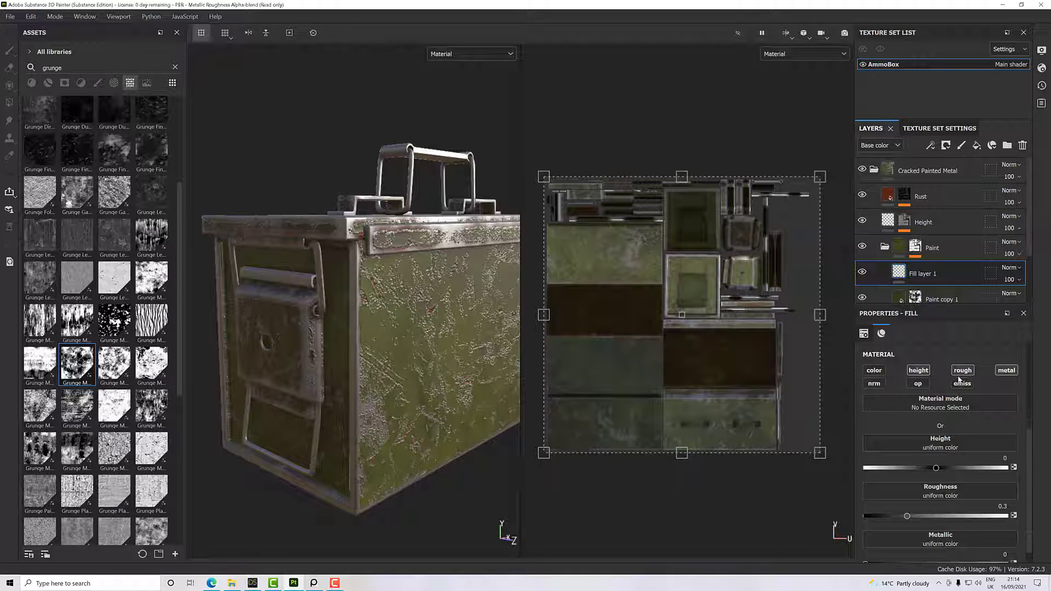
pyautogui.click(1014, 371)
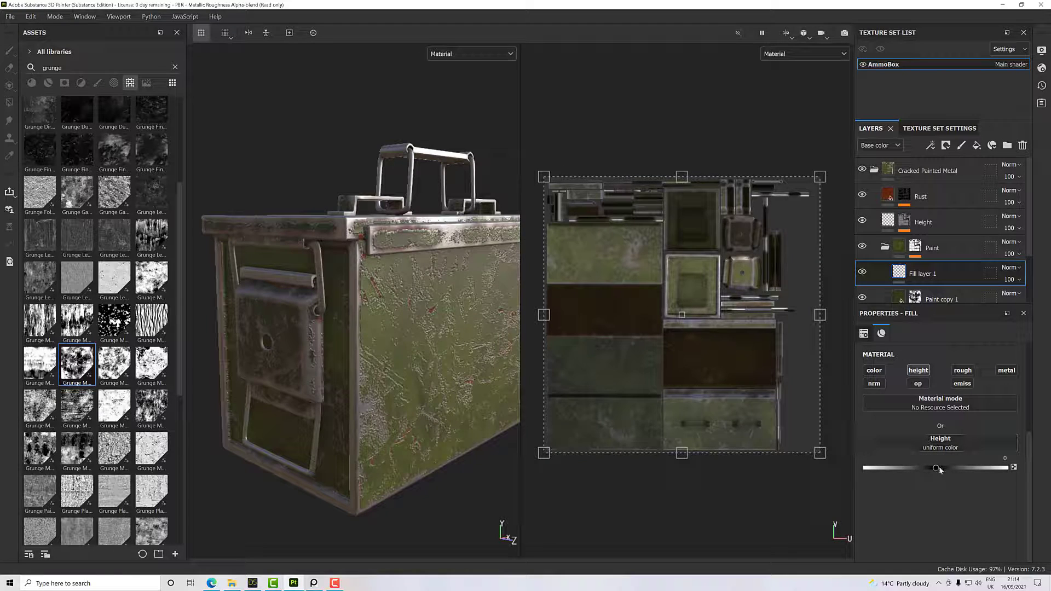
pyautogui.moveTo(940, 470); pyautogui.dragTo(941, 470)
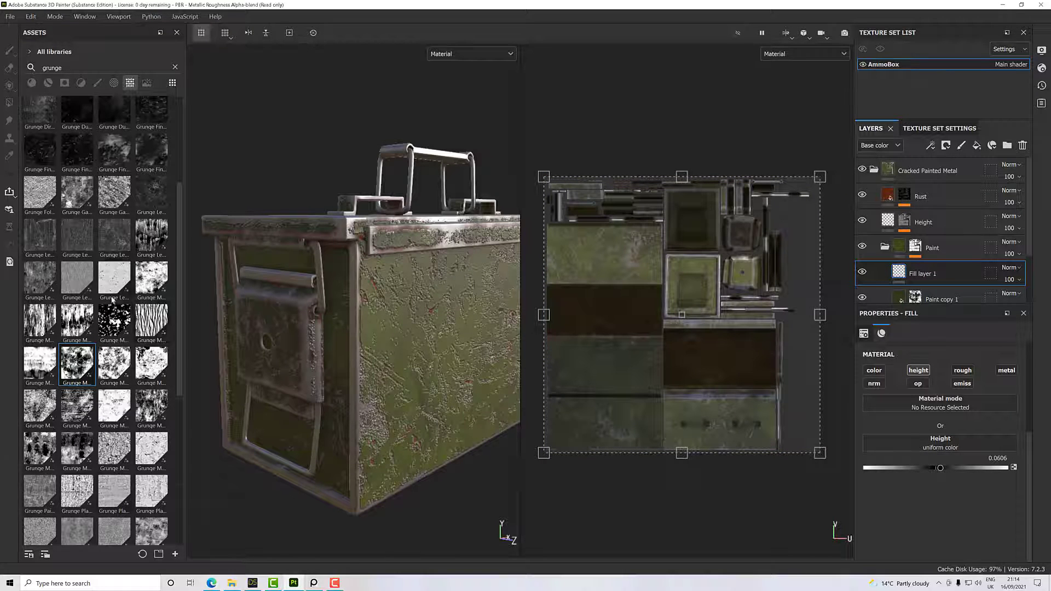
# - Try Grunge Spots Dirty as the height texture of the new fill layer, and undo it
pyautogui.scroll(-7, 155, 350)
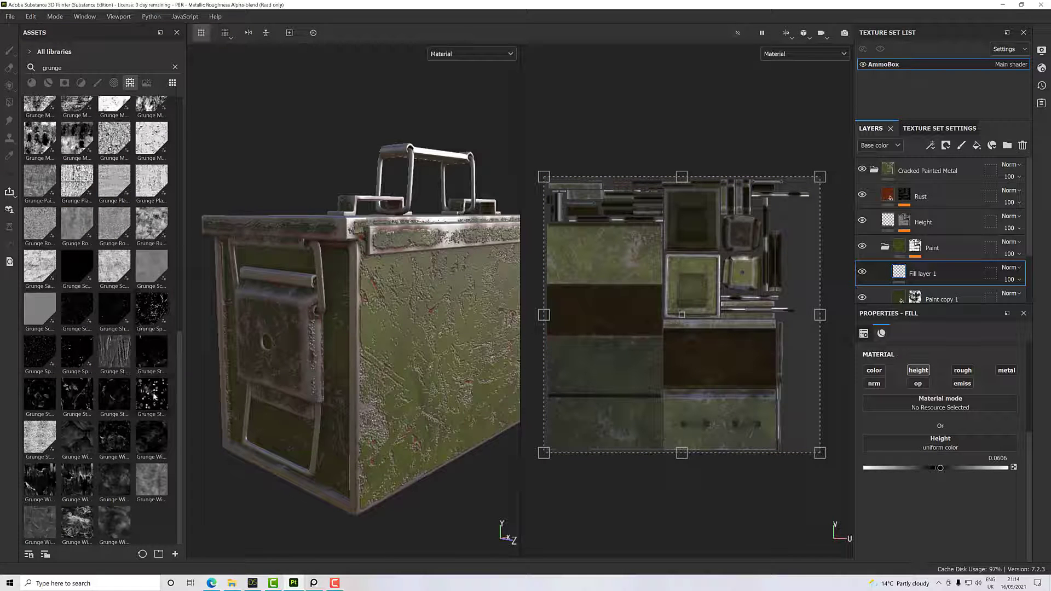
pyautogui.moveTo(149, 399)
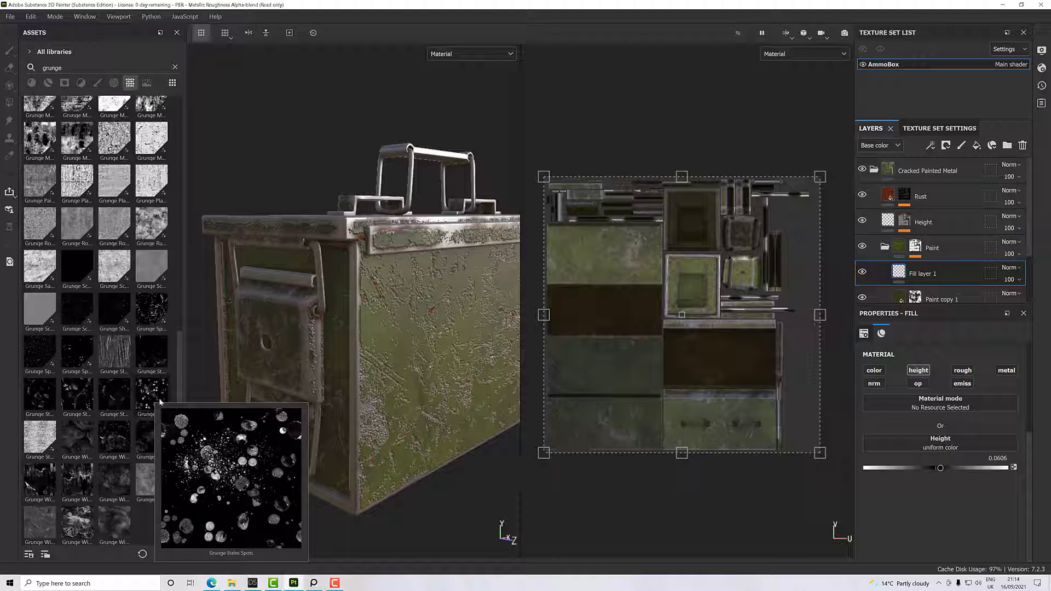
pyautogui.moveTo(77, 354); pyautogui.dragTo(902, 448)
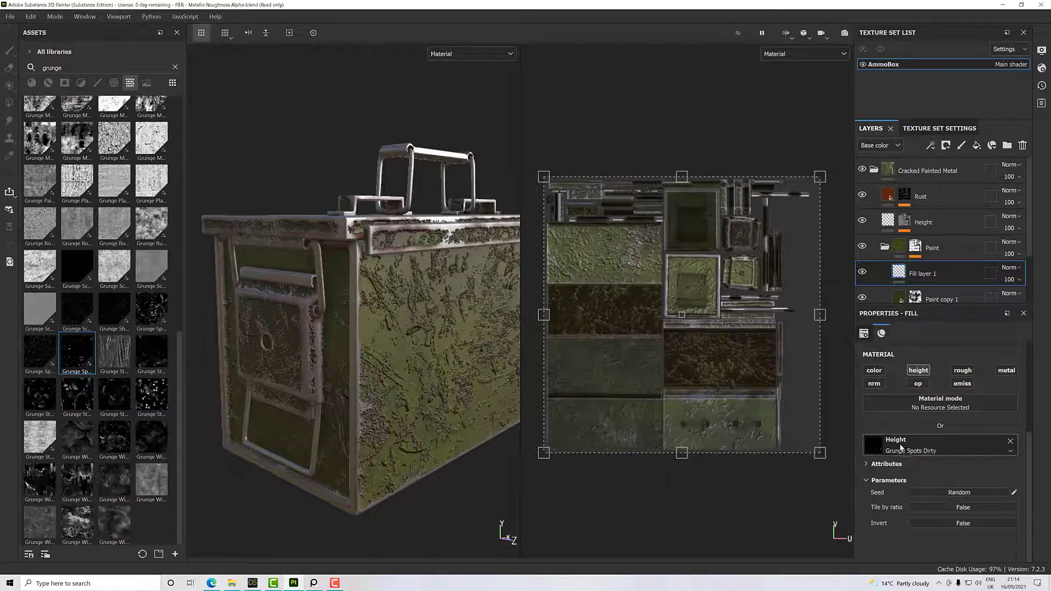
pyautogui.scroll(10, 455, 335)
pyautogui.scroll(-6, 454, 339)
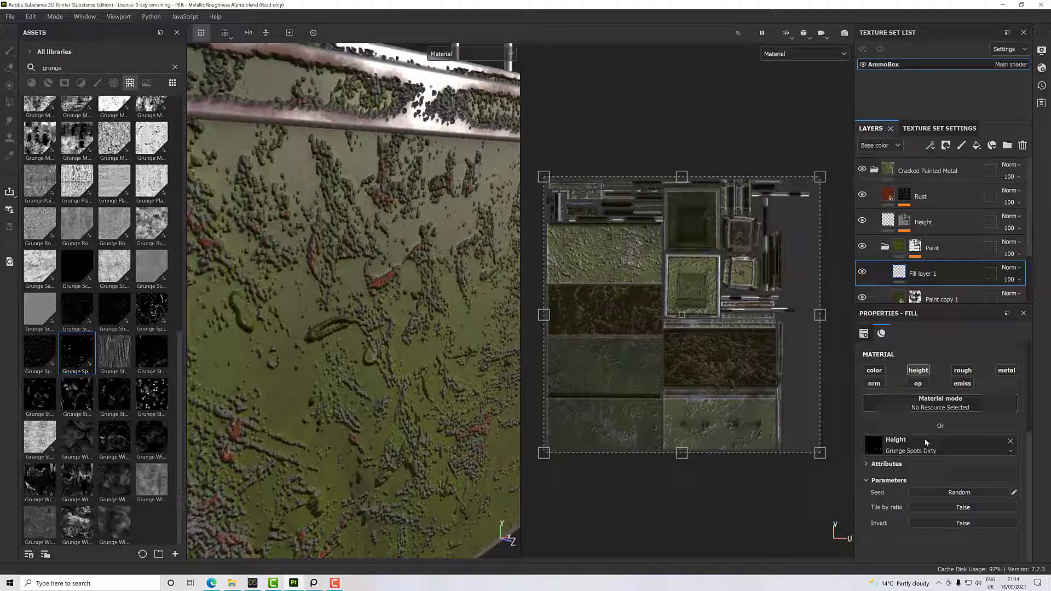
pyautogui.hotkey('ctrl', 'z')
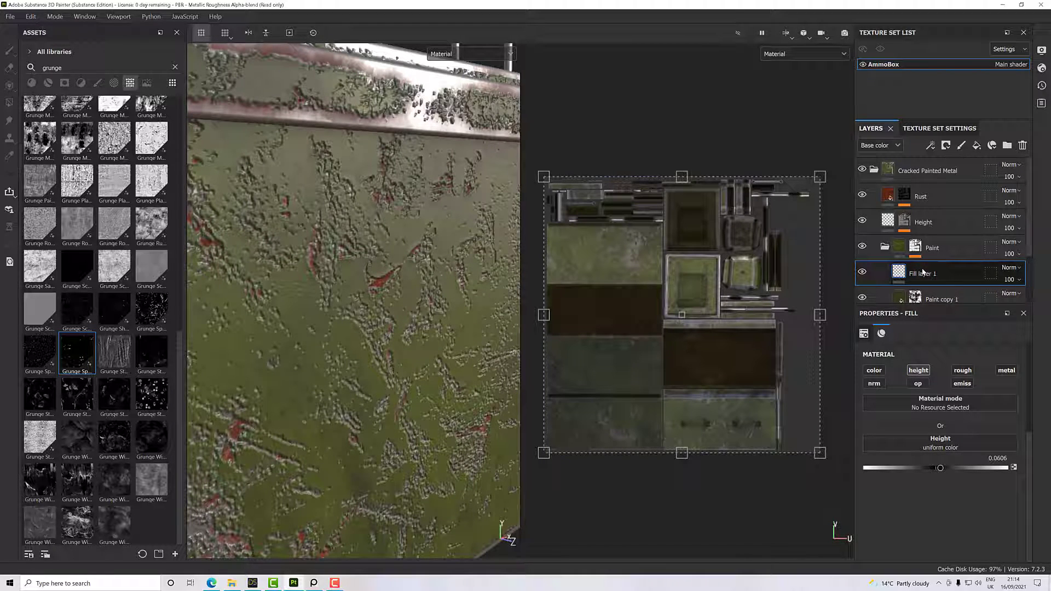
# - Assign Grunge Spots Dirty to the new fill layer's height and lower the layer's height-channel opacity to 2
pyautogui.moveTo(79, 349); pyautogui.dragTo(901, 441)
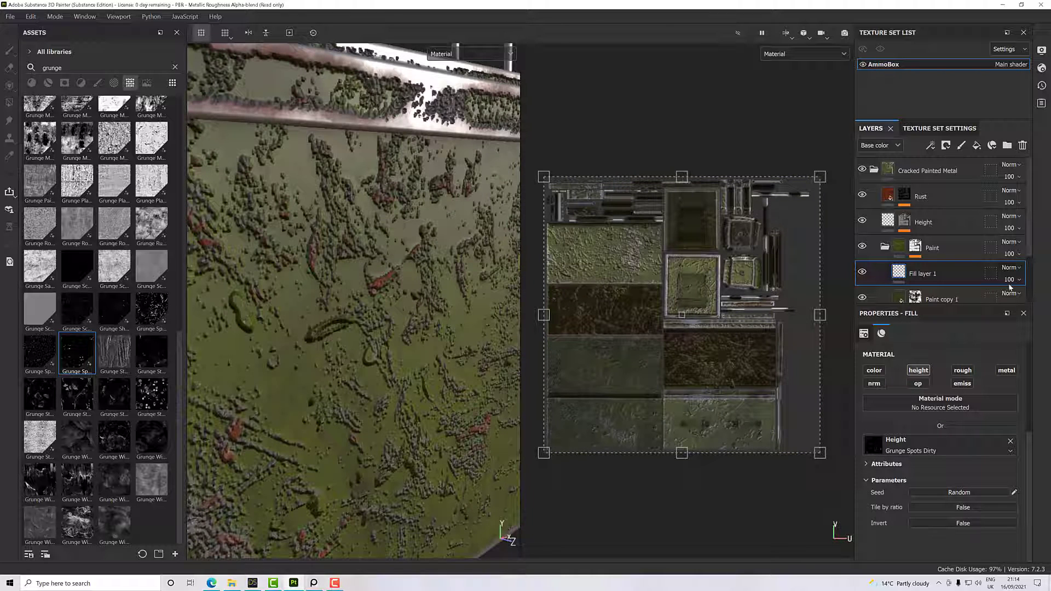
pyautogui.click(875, 146)
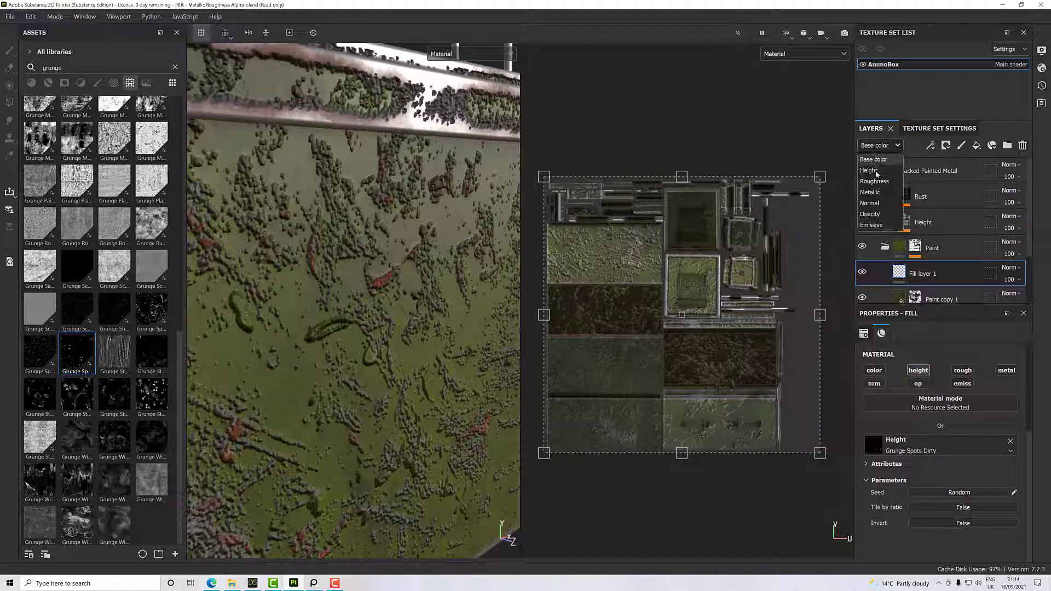
pyautogui.click(875, 164)
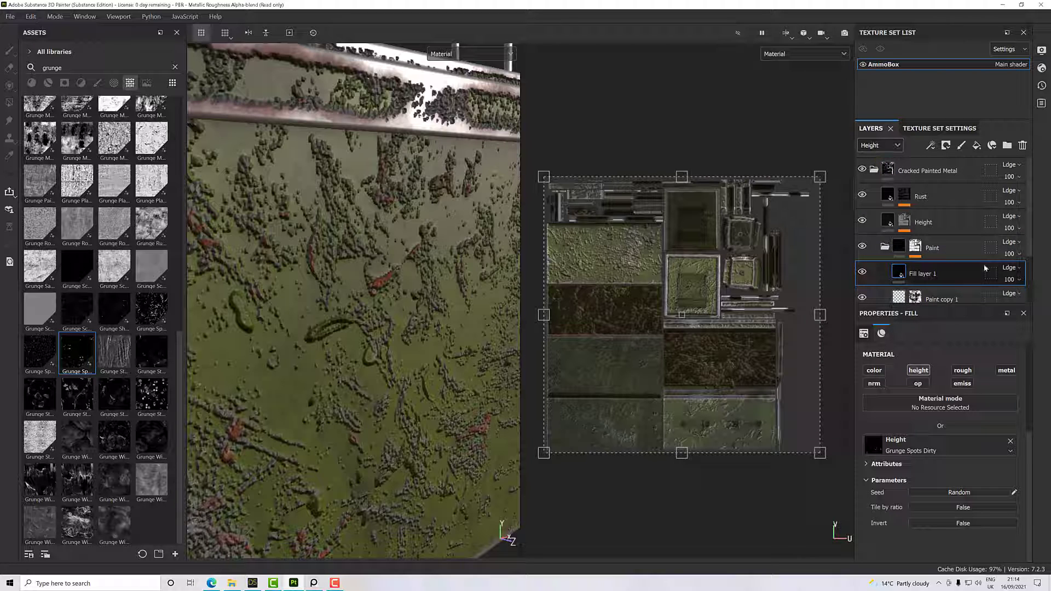
pyautogui.click(1017, 284)
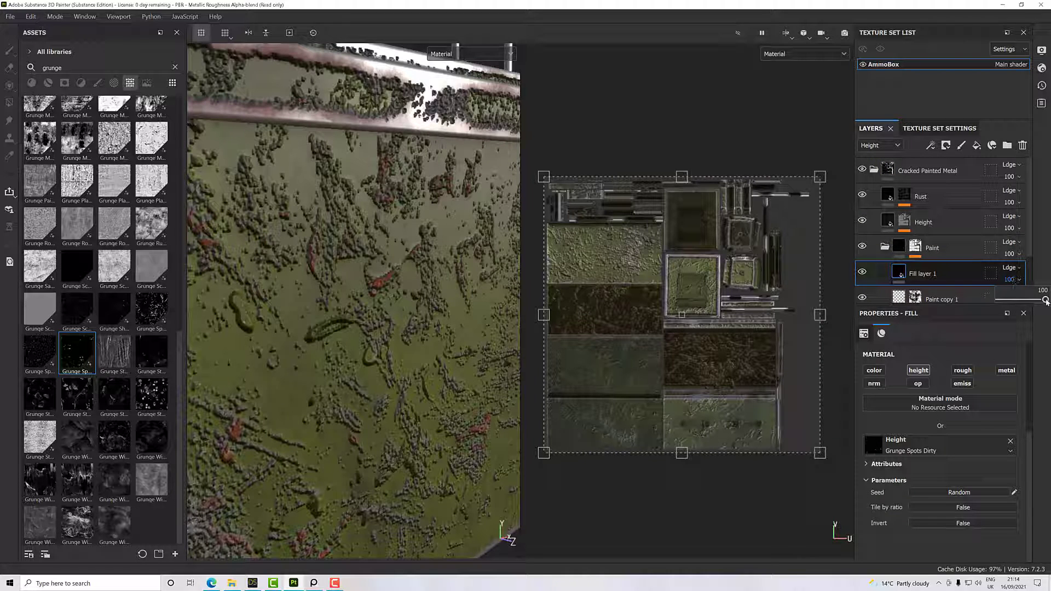
pyautogui.moveTo(1046, 300); pyautogui.dragTo(1001, 300)
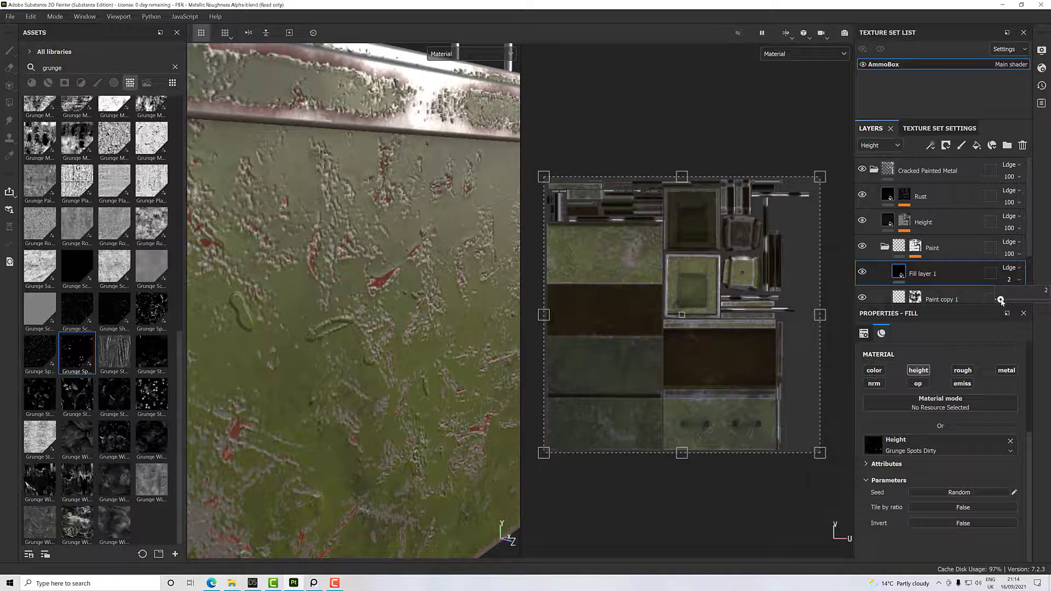
pyautogui.scroll(-6, 471, 342)
pyautogui.moveTo(471, 341)
pyautogui.keyDown('alt'); pyautogui.mouseDown()
pyautogui.moveTo(460, 283)
pyautogui.moveTo(464, 330)
pyautogui.mouseUp(); pyautogui.keyUp('alt')
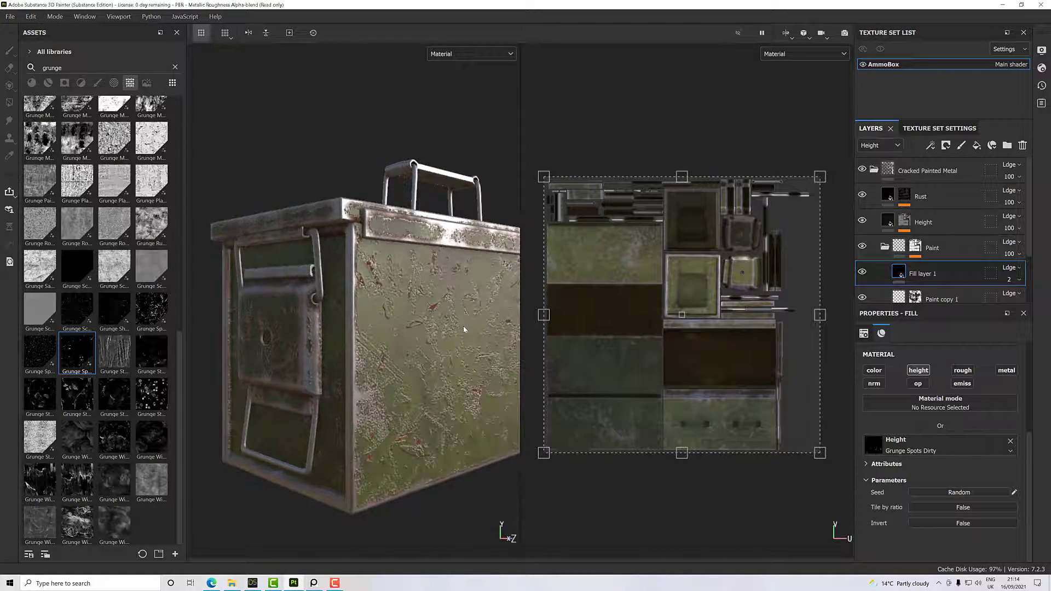
# - Change the height fill layer's projection to Tri-planar projection
pyautogui.scroll(5, 464, 328)
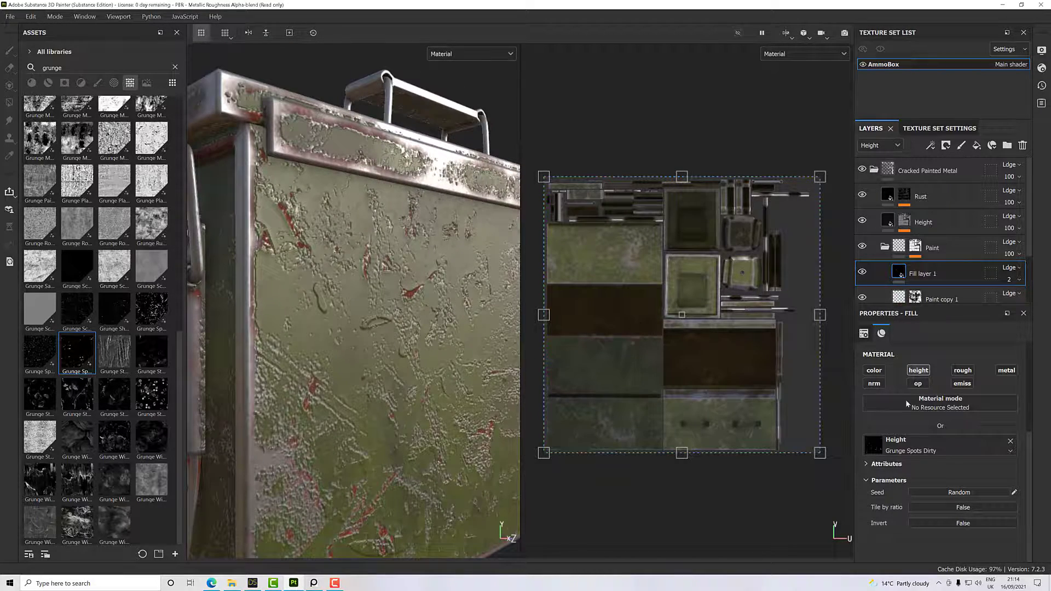
pyautogui.scroll(3, 905, 400)
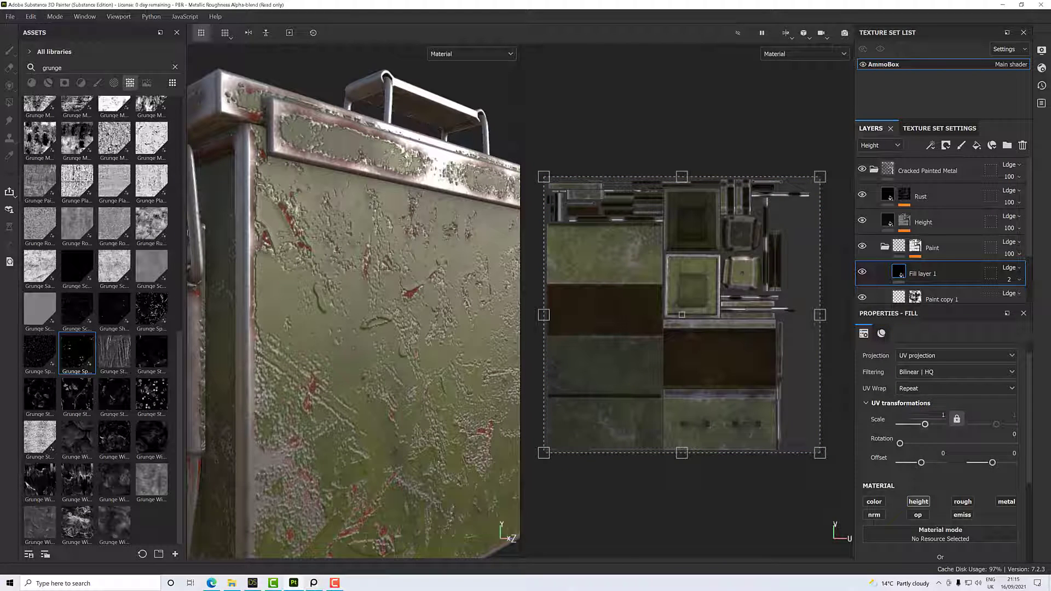
pyautogui.scroll(1, 950, 419)
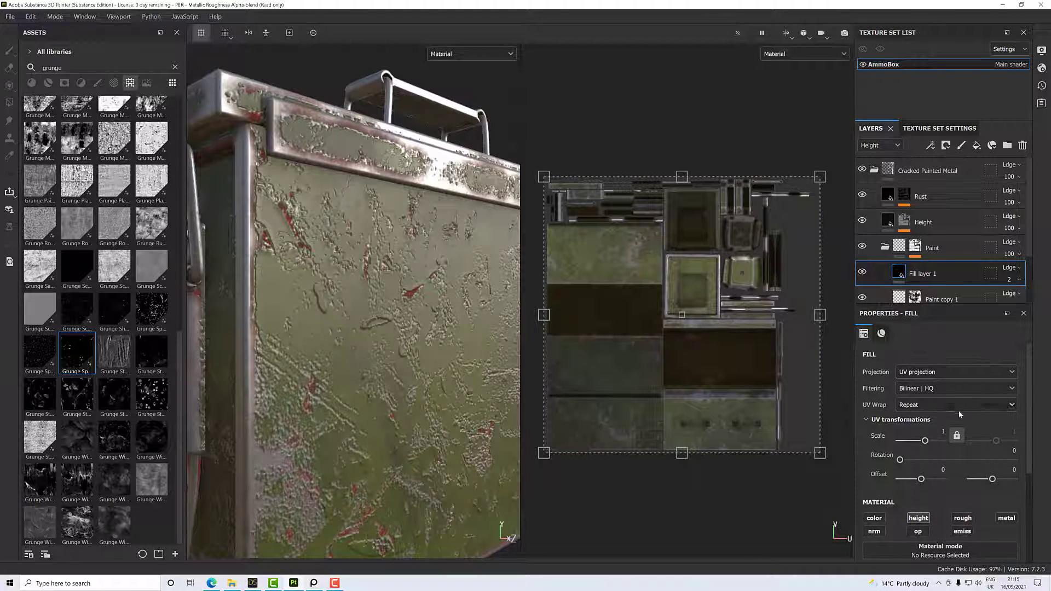
pyautogui.click(923, 372)
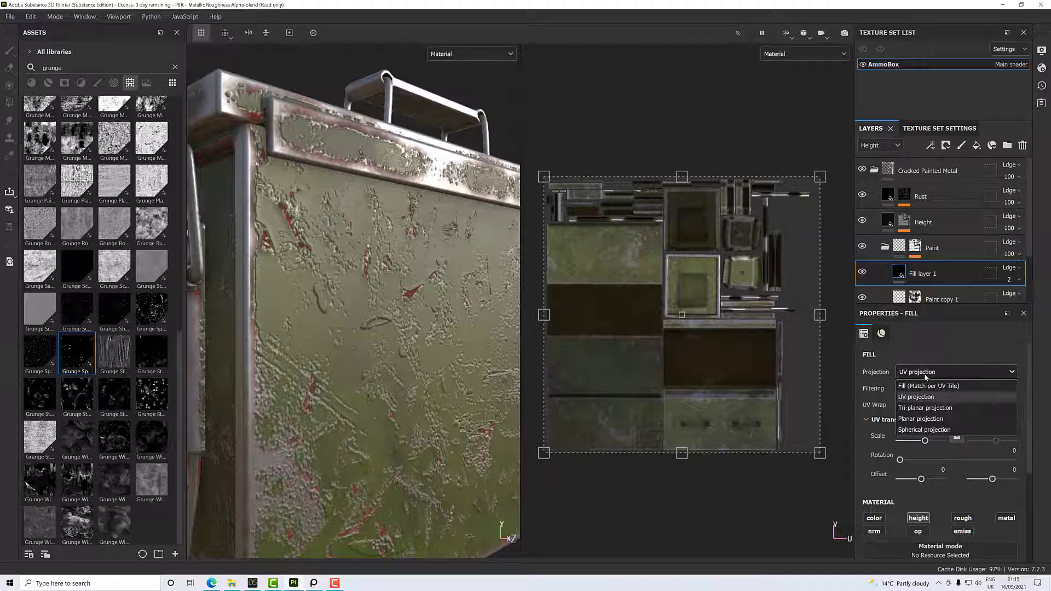
pyautogui.click(924, 408)
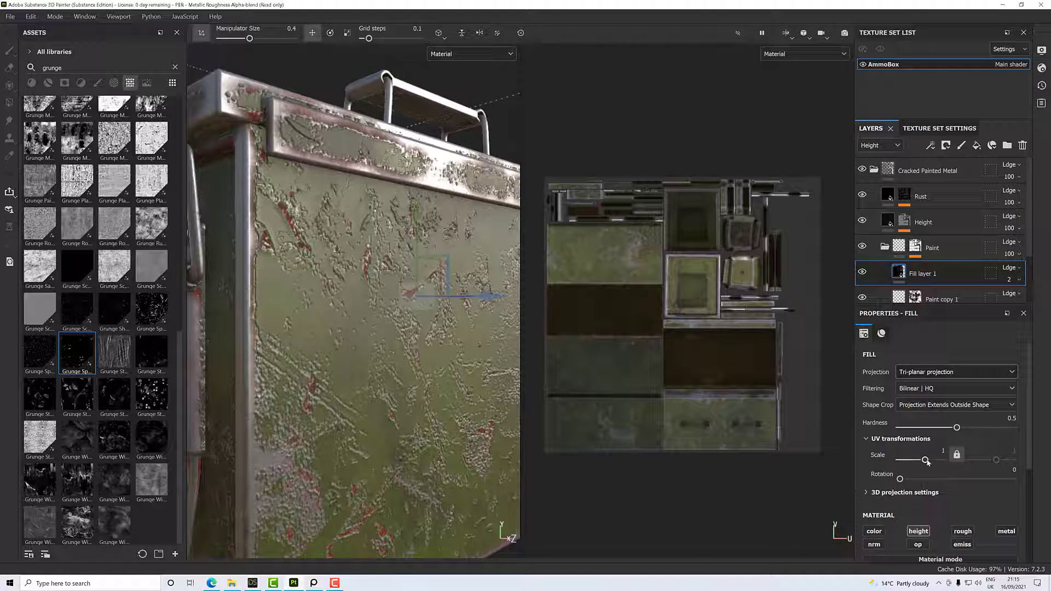
# - Set the UV scale of the tri-planar height fill to 29.83
pyautogui.moveTo(926, 460); pyautogui.dragTo(935, 460)
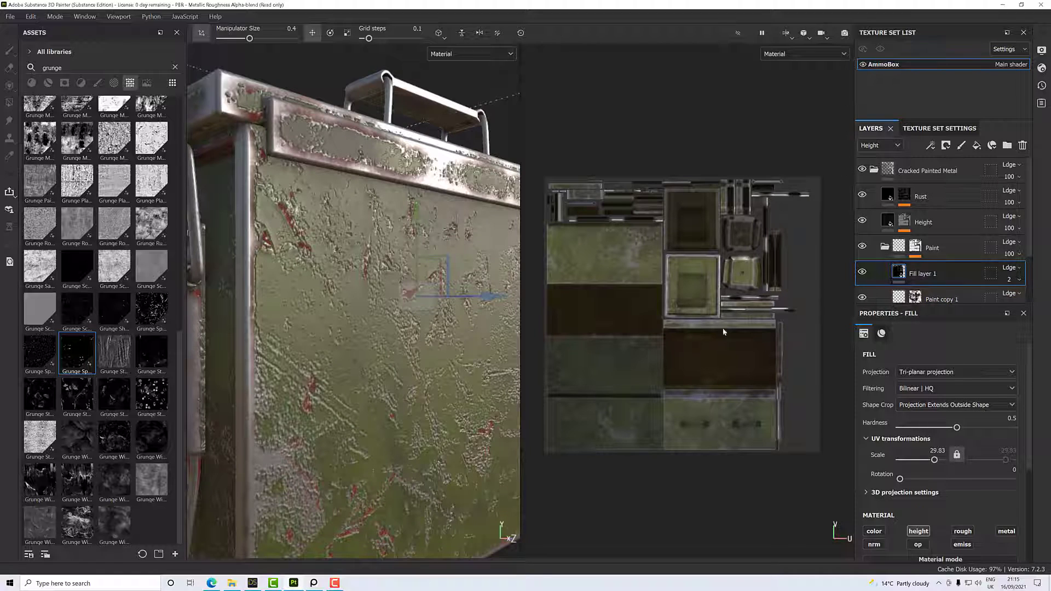
pyautogui.scroll(1, 427, 341)
pyautogui.scroll(-4, 427, 341)
pyautogui.moveTo(427, 341)
pyautogui.keyDown('alt'); pyautogui.mouseDown()
pyautogui.moveTo(341, 350)
pyautogui.moveTo(441, 342)
pyautogui.moveTo(463, 359)
pyautogui.mouseUp(); pyautogui.keyUp('alt')
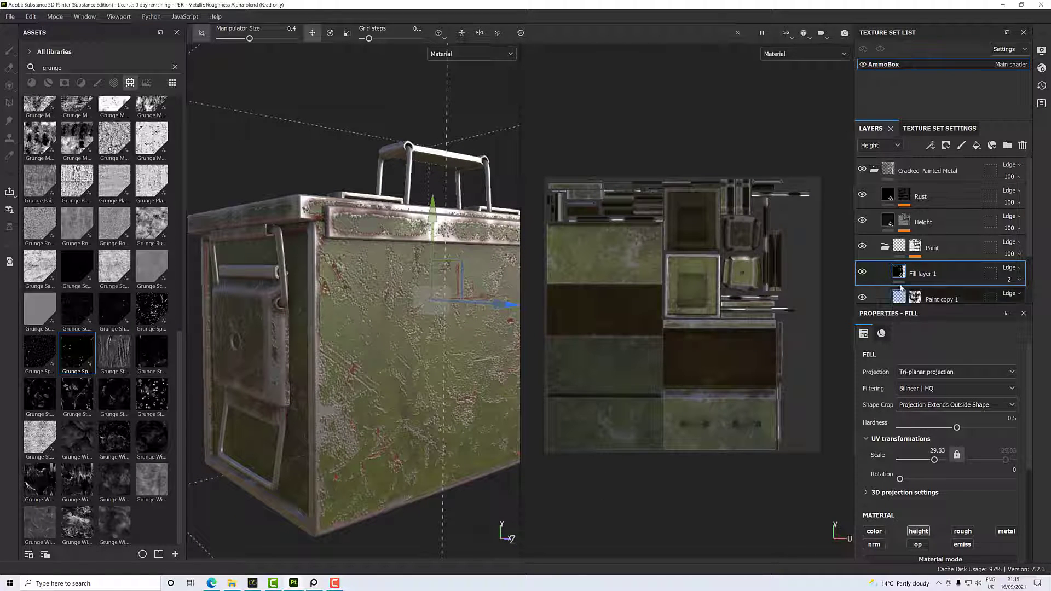
# - Remove the Grunge Spots Dirty texture from Fill layer 1's height and set the layer's height-channel opacity to 100
pyautogui.scroll(-3, 925, 425)
pyautogui.scroll(-3, 924, 431)
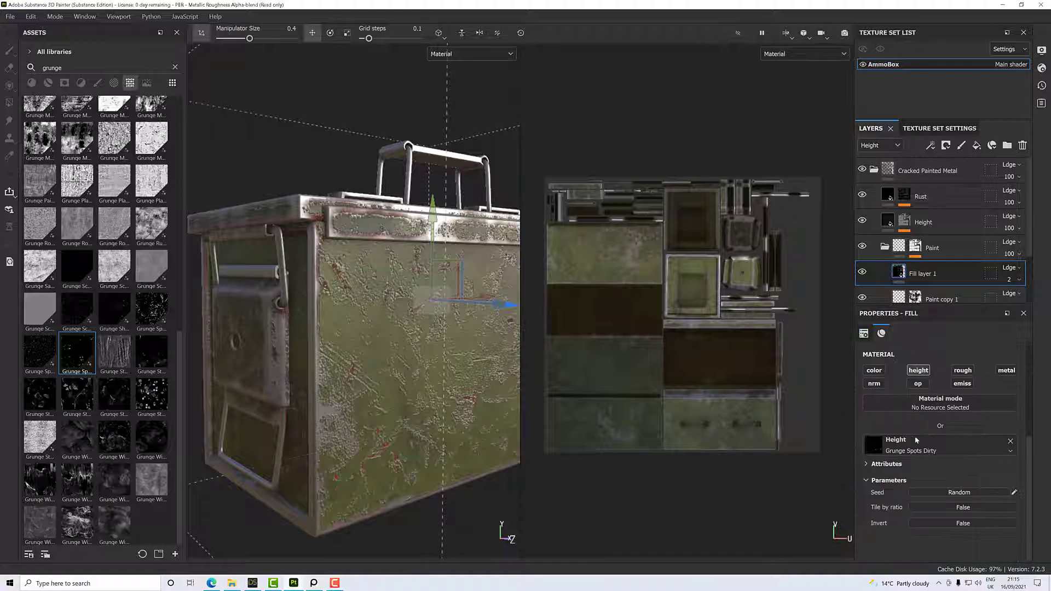
pyautogui.click(1011, 442)
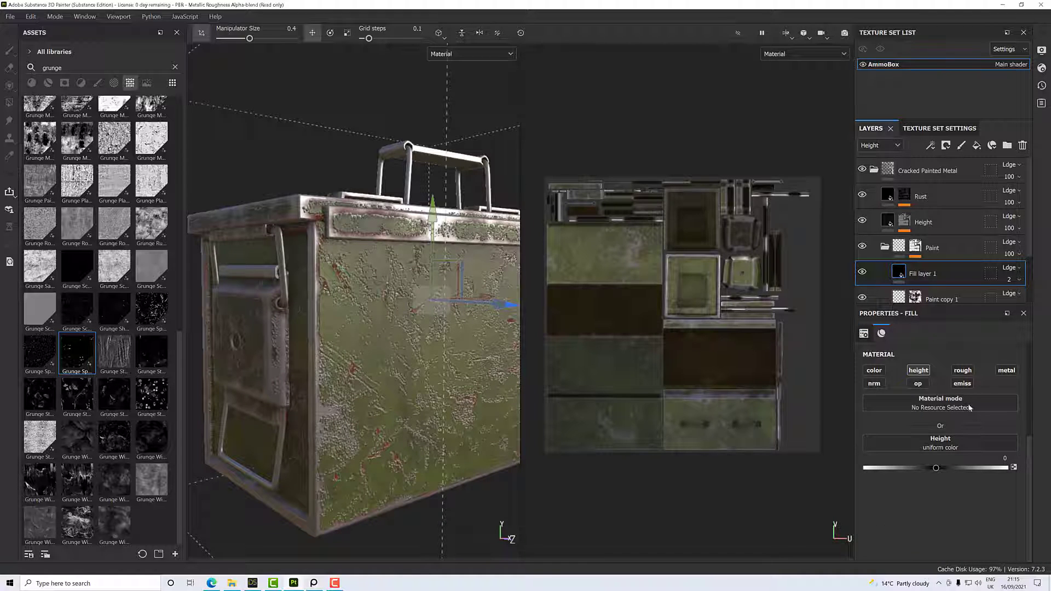
pyautogui.click(1016, 280)
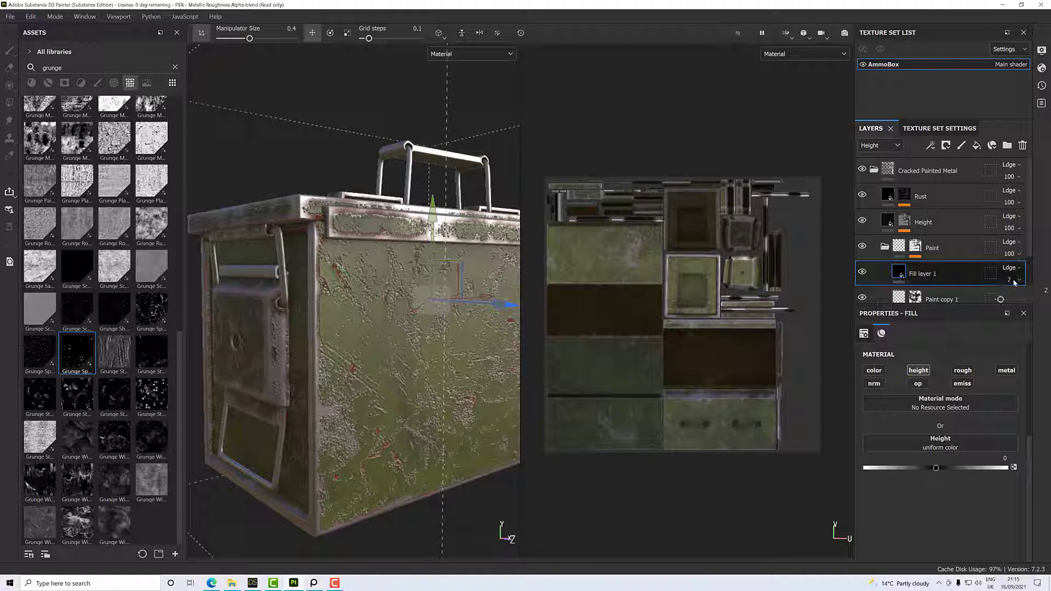
pyautogui.moveTo(1002, 300); pyautogui.dragTo(1050, 302)
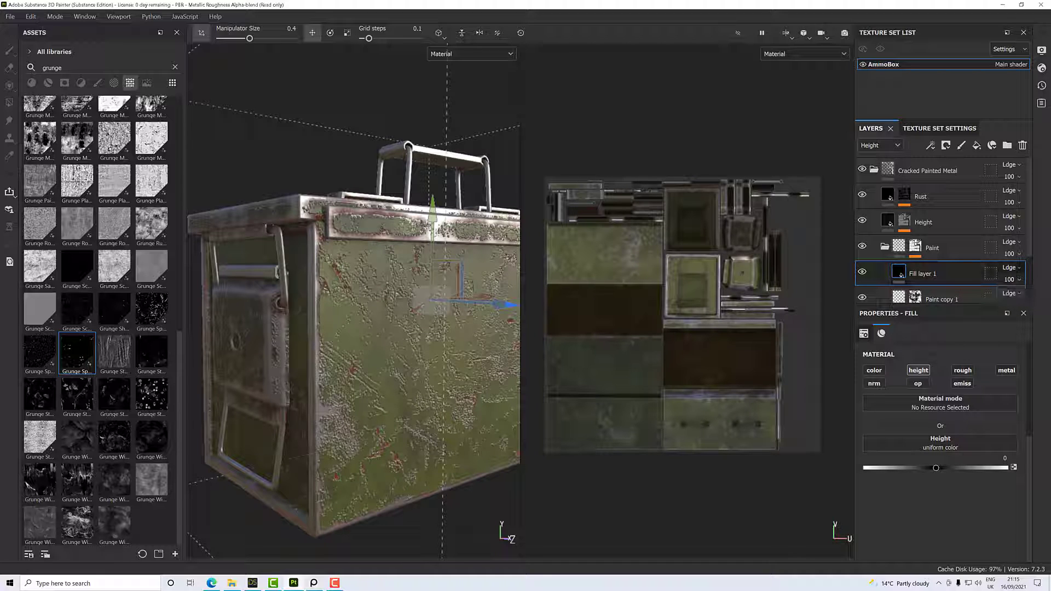
# - Add a black mask to Fill layer 1 and add a fill to the mask using the Grunge Shavings texture
pyautogui.rightClick(927, 279)
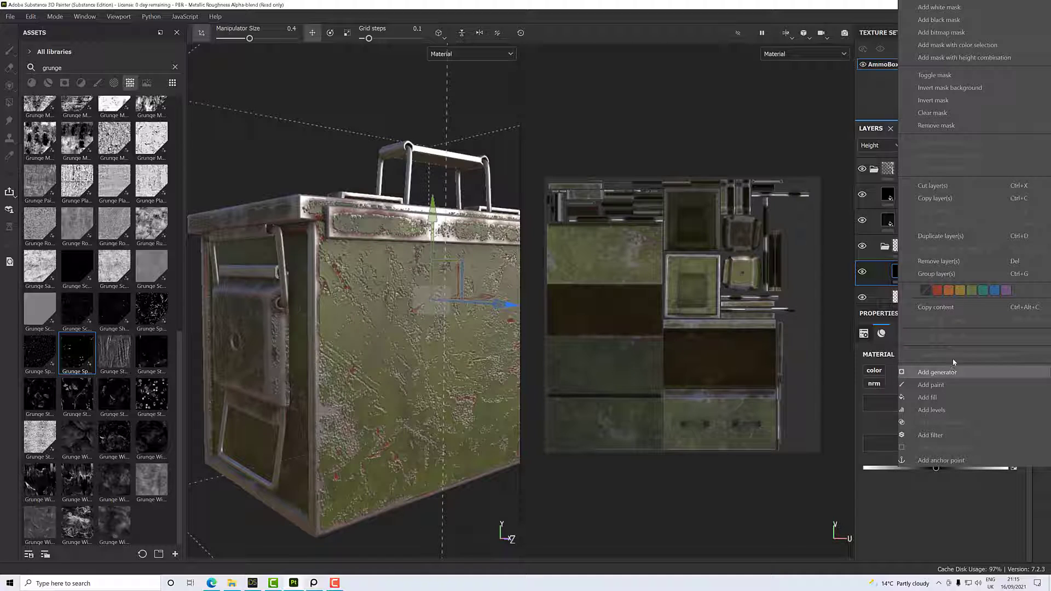
pyautogui.click(948, 21)
pyautogui.rightClick(913, 271)
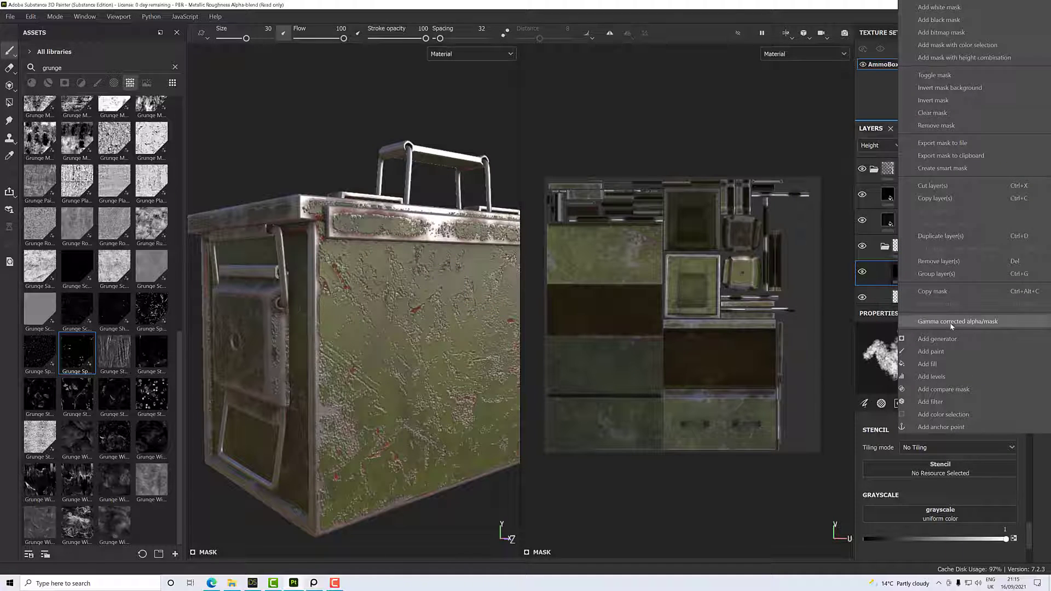
pyautogui.click(946, 363)
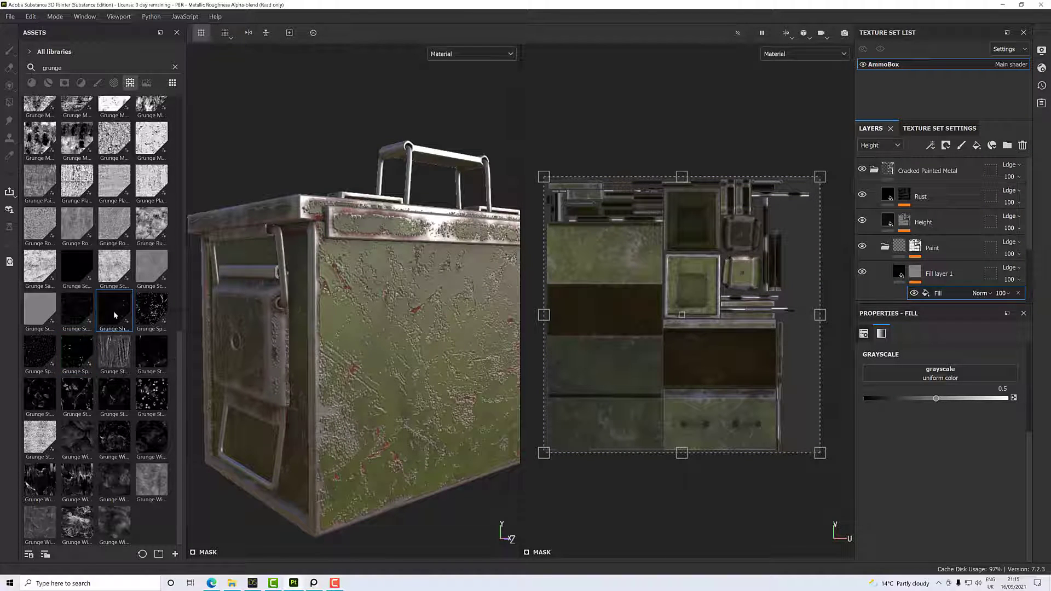
pyautogui.moveTo(112, 311); pyautogui.dragTo(915, 376)
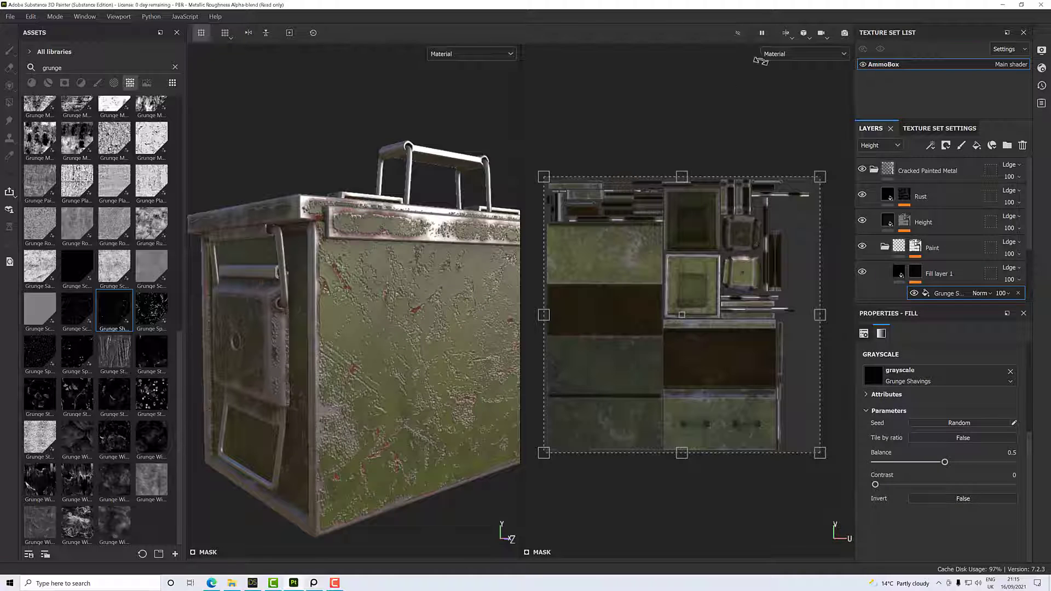
# - Switch the viewports to the Mask display and examine the grunge distribution over the ammo box
pyautogui.click(778, 54)
pyautogui.scroll(-2, 789, 124)
pyautogui.click(784, 133)
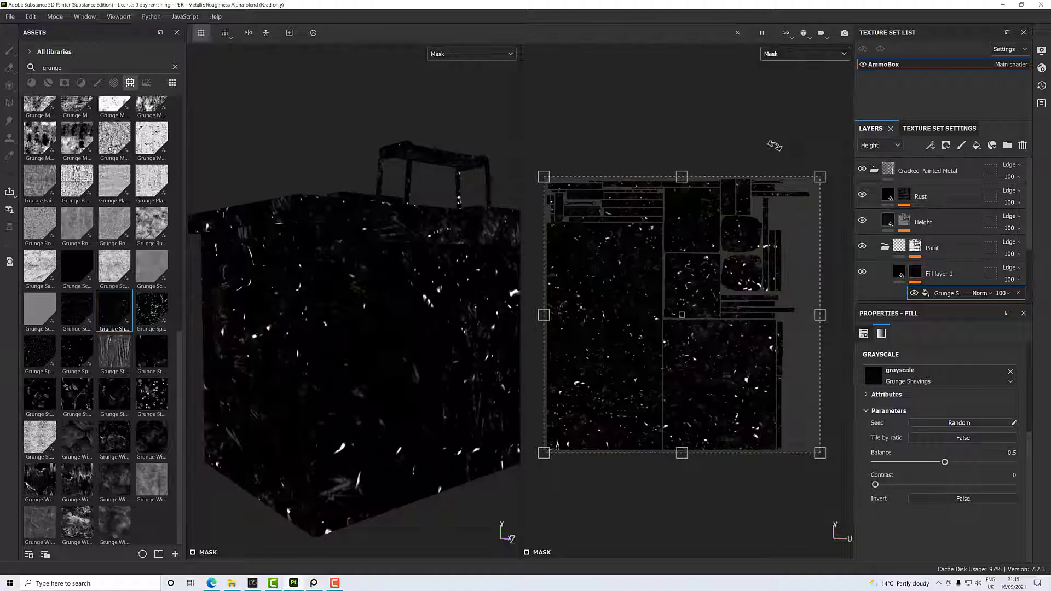
pyautogui.keyDown('alt'); pyautogui.moveTo(430, 332); pyautogui.dragTo(475, 366); pyautogui.keyUp('alt')
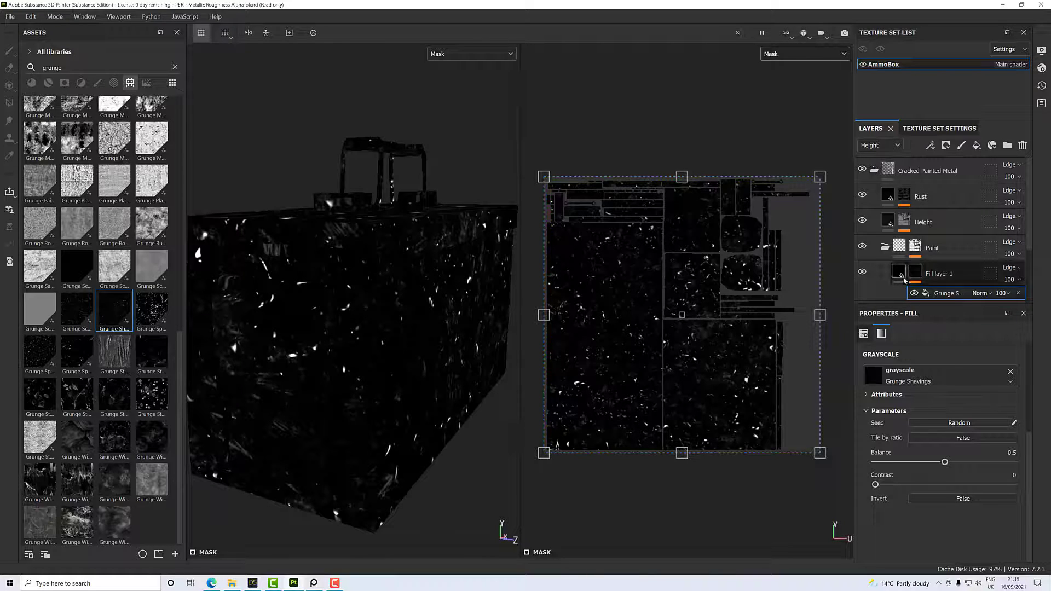
# - Reset the UV scale of Fill layer 1's own content to 1
pyautogui.click(898, 271)
pyautogui.scroll(3, 925, 397)
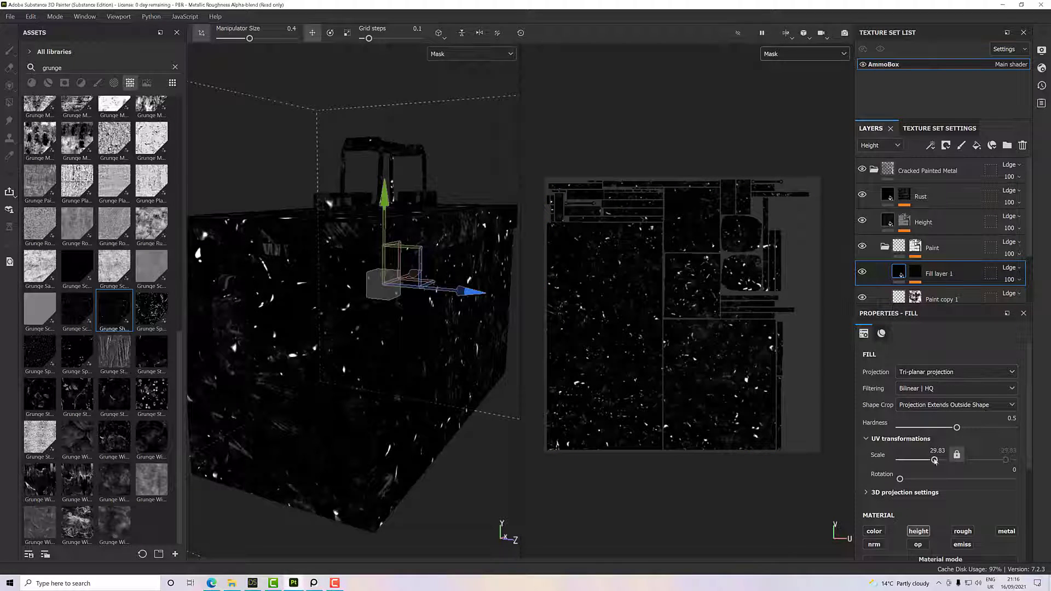
pyautogui.moveTo(935, 461); pyautogui.dragTo(956, 453)
pyautogui.write('1')
pyautogui.press('Return')
# - Set the UV scale of the Grunge Shavings fill in Fill layer 1's mask to 8.84
pyautogui.click(914, 271)
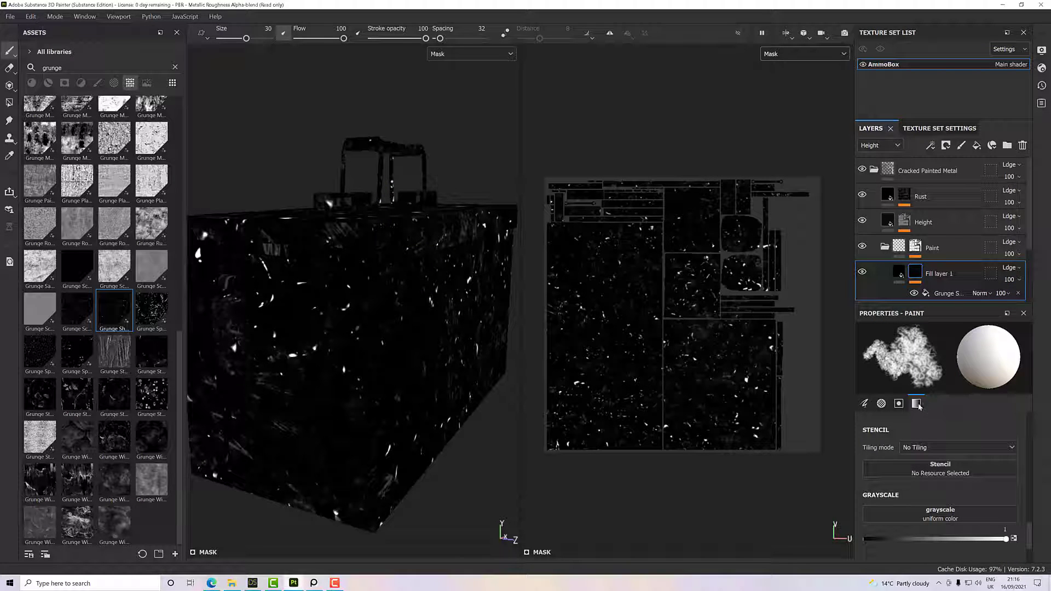
pyautogui.scroll(-5, 942, 439)
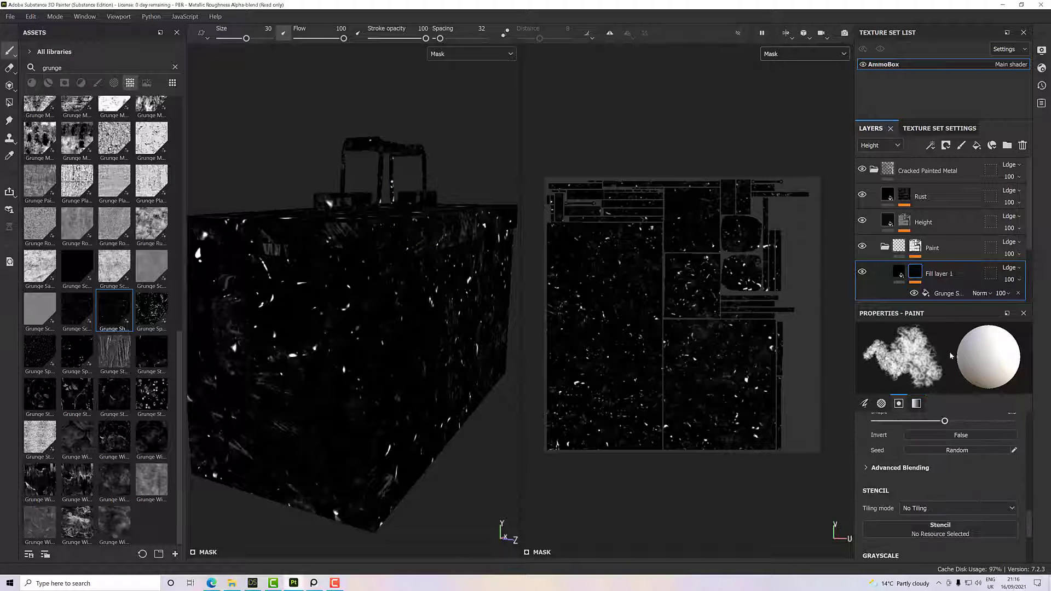
pyautogui.click(941, 296)
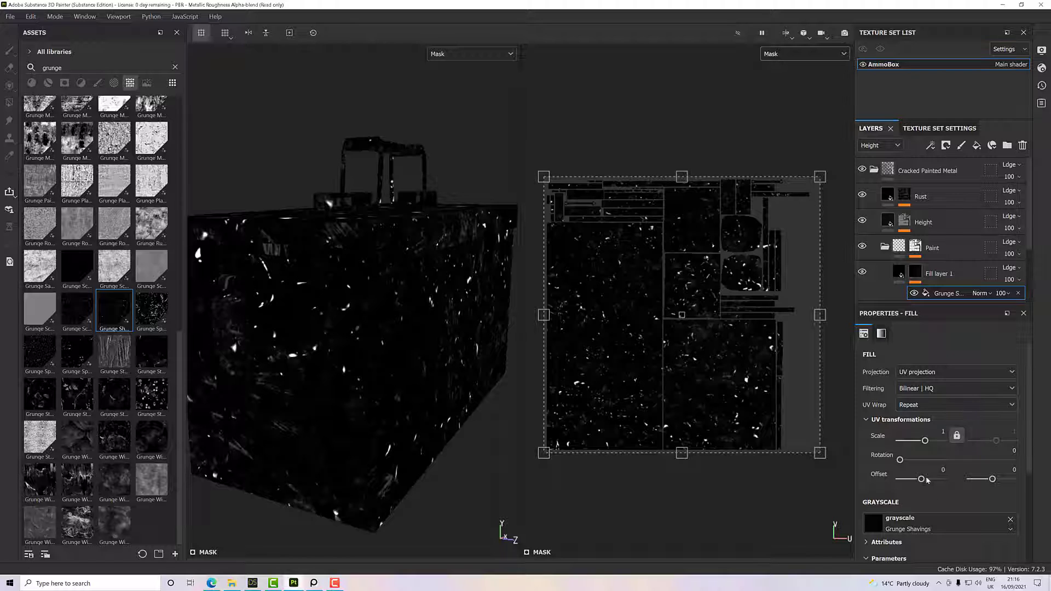
pyautogui.moveTo(924, 440); pyautogui.dragTo(930, 442)
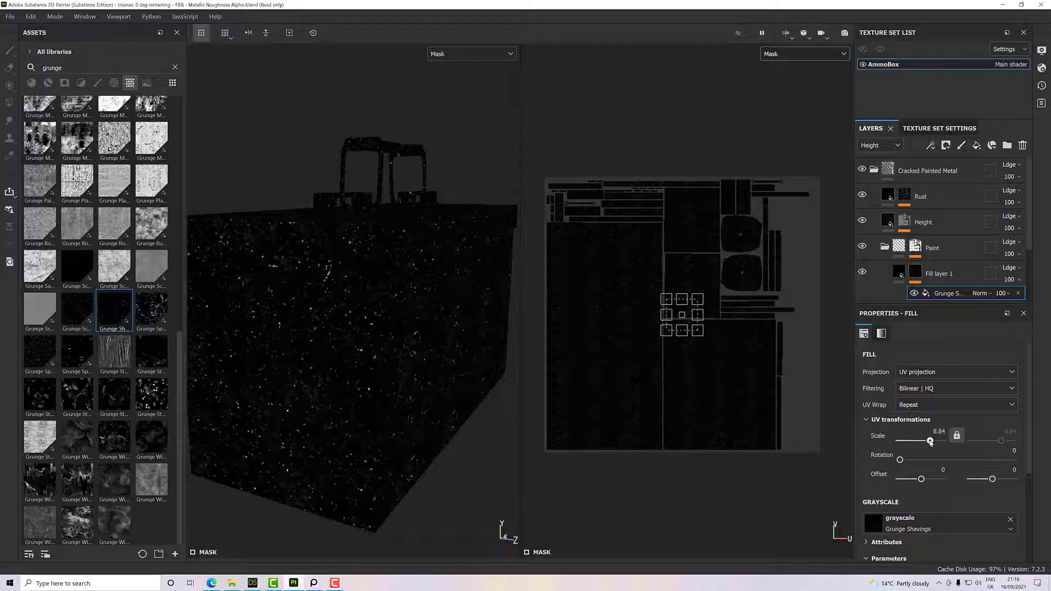
# - Set the Grunge Shavings mask fill's balance to 0.15 and its contrast to 0.6
pyautogui.scroll(-5, 929, 486)
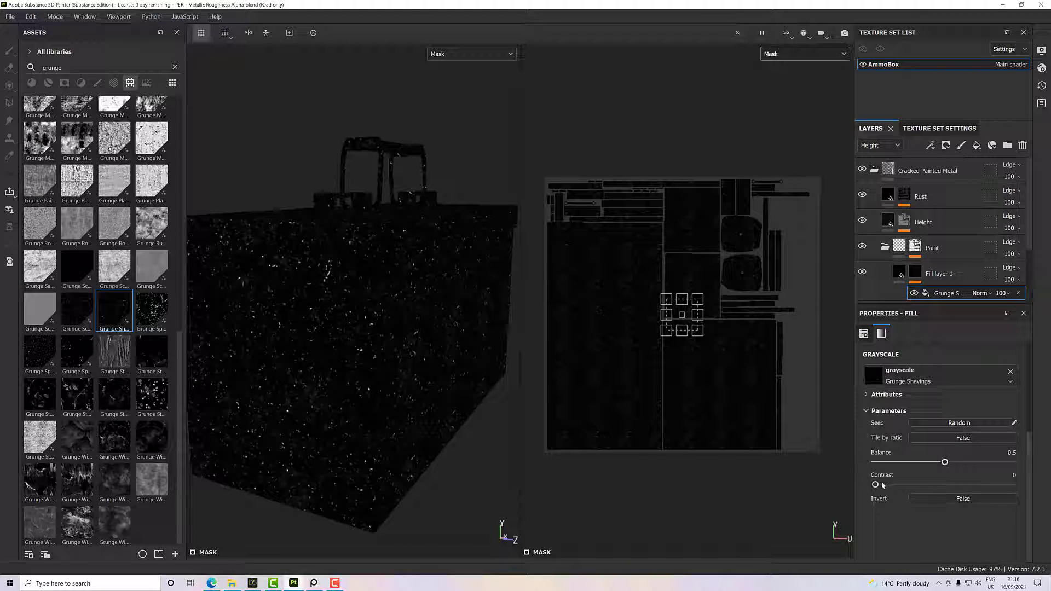
pyautogui.moveTo(876, 485); pyautogui.dragTo(897, 468)
pyautogui.keyDown('alt'); pyautogui.moveTo(417, 394); pyautogui.dragTo(454, 290); pyautogui.keyUp('alt')
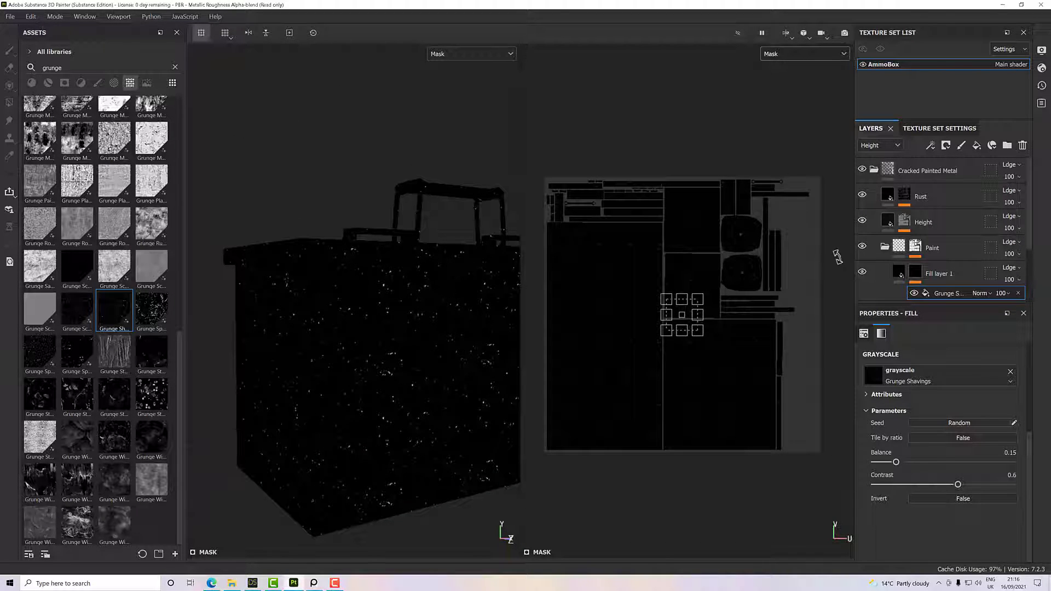
# - Return the viewports to the Material display and toggle Fill layer 1's visibility to compare its effect on the paint
pyautogui.click(898, 271)
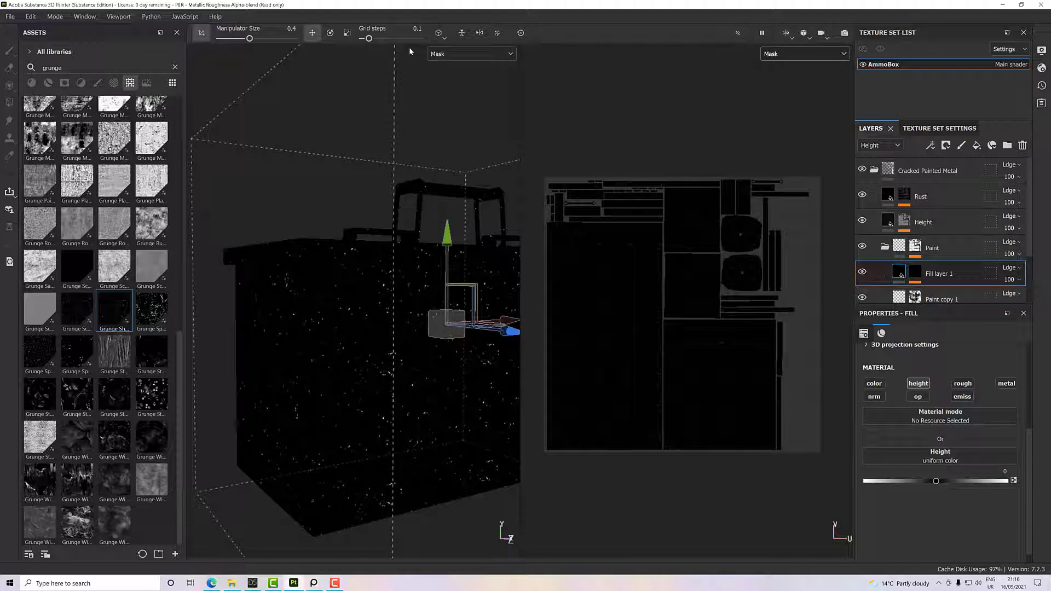
pyautogui.click(442, 55)
pyautogui.click(446, 78)
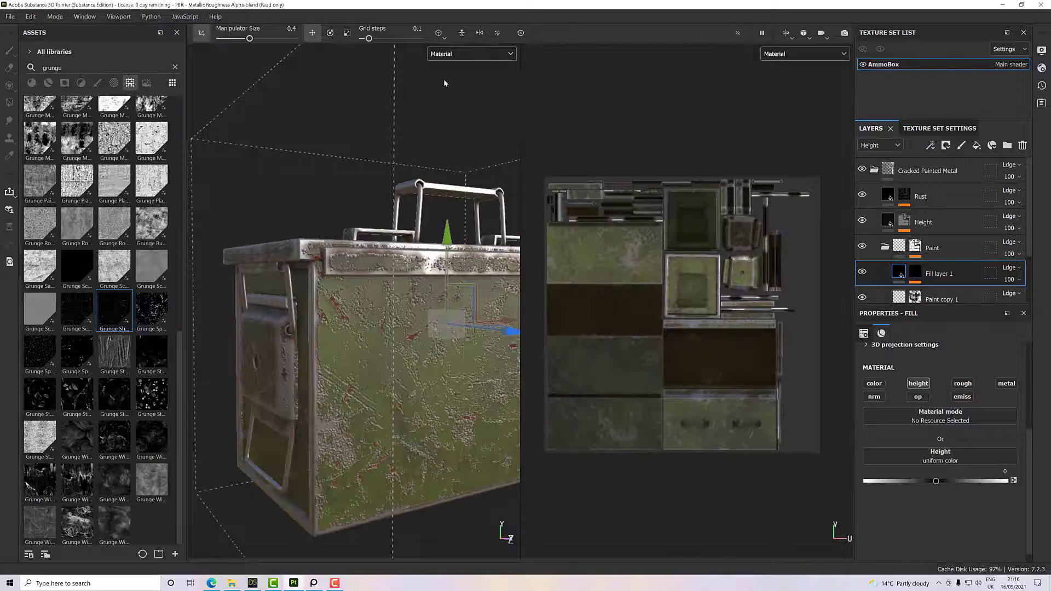
pyautogui.scroll(6, 369, 362)
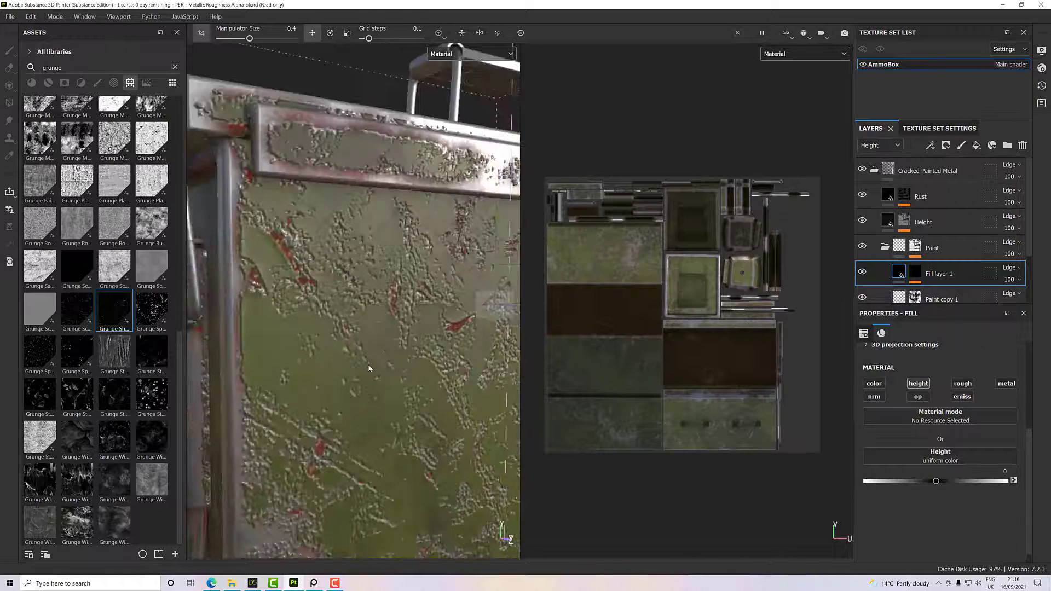
pyautogui.click(862, 272)
pyautogui.click(862, 272)
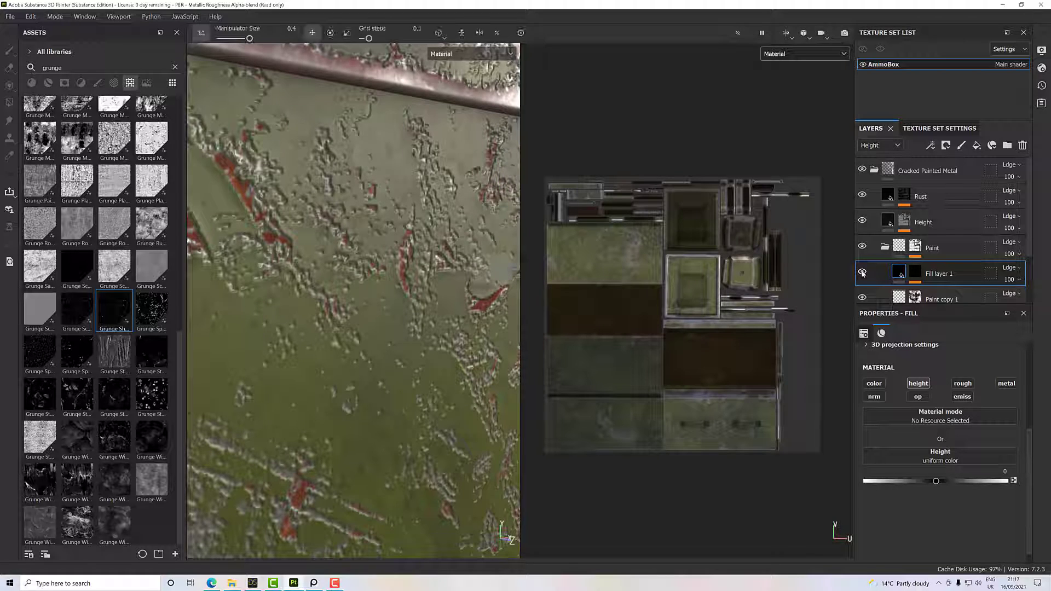
pyautogui.click(863, 273)
pyautogui.click(862, 272)
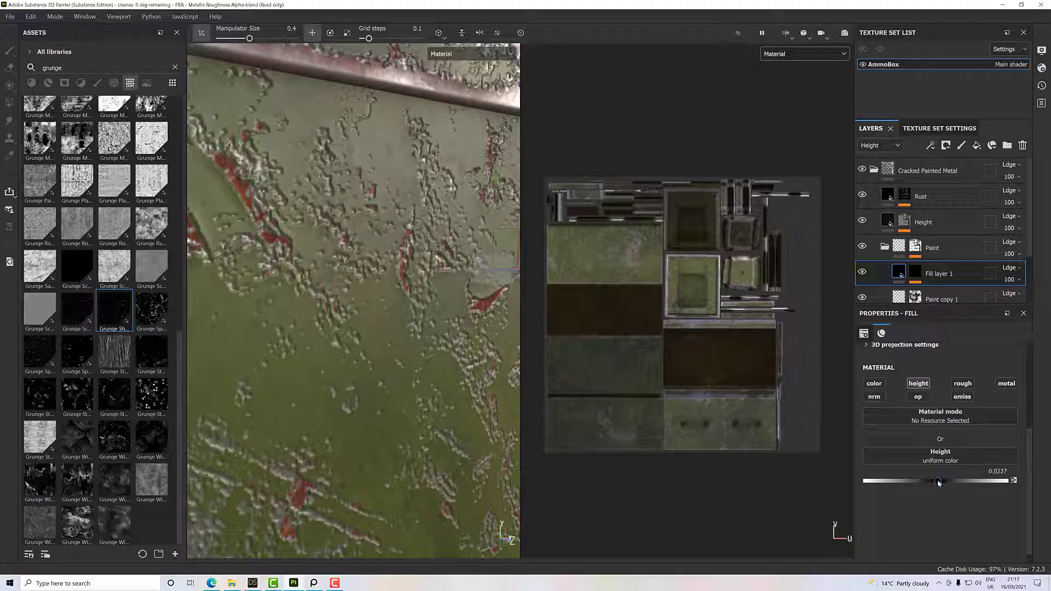
# - Set Fill layer 1's uniform height to 0.1061
pyautogui.moveTo(938, 482)
pyautogui.mouseDown()
pyautogui.moveTo(994, 483)
pyautogui.moveTo(944, 481)
pyautogui.mouseUp()
pyautogui.scroll(-6, 493, 404)
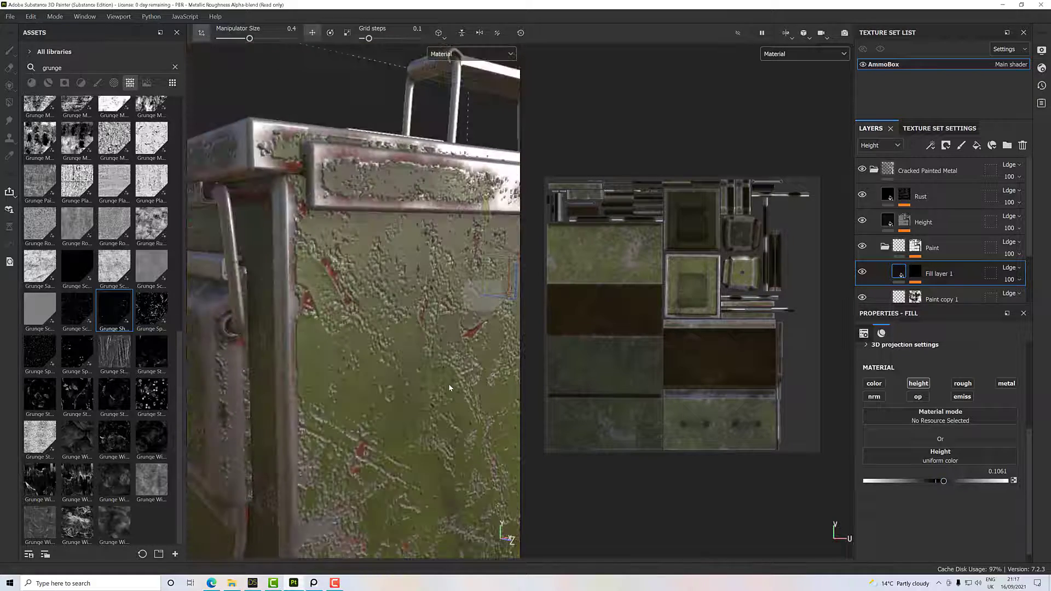
pyautogui.keyDown('alt'); pyautogui.moveTo(493, 404); pyautogui.dragTo(403, 304); pyautogui.keyUp('alt')
pyautogui.scroll(2, 429, 346)
pyautogui.scroll(-5, 400, 323)
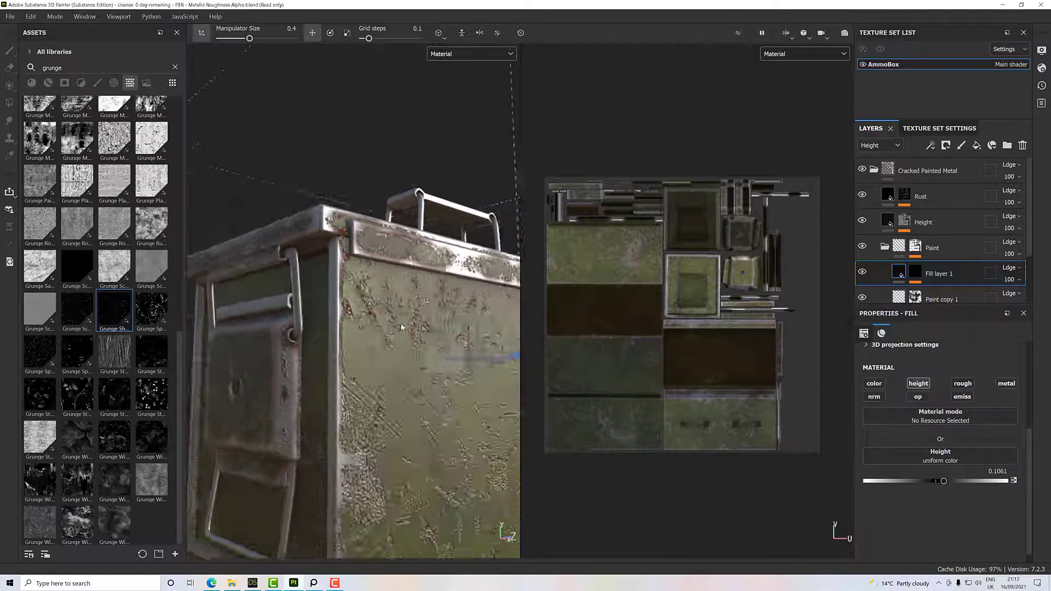
pyautogui.keyDown('alt'); pyautogui.moveTo(424, 344); pyautogui.dragTo(393, 354); pyautogui.keyUp('alt')
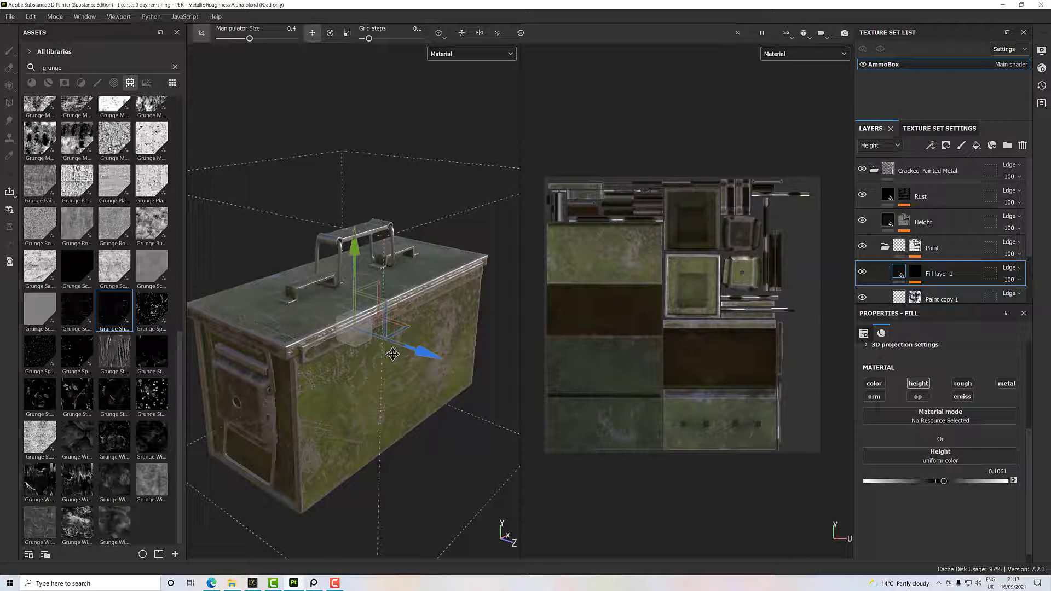
pyautogui.keyDown('alt'); pyautogui.moveTo(393, 354); pyautogui.dragTo(399, 290); pyautogui.keyUp('alt')
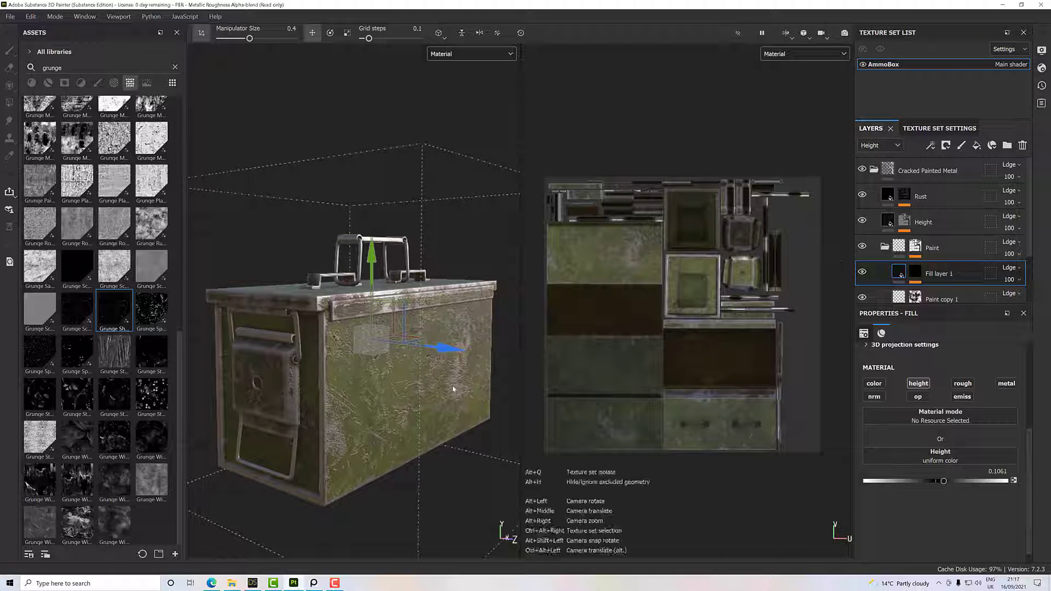
pyautogui.keyDown('alt'); pyautogui.moveTo(373, 350); pyautogui.dragTo(390, 368); pyautogui.keyUp('alt')
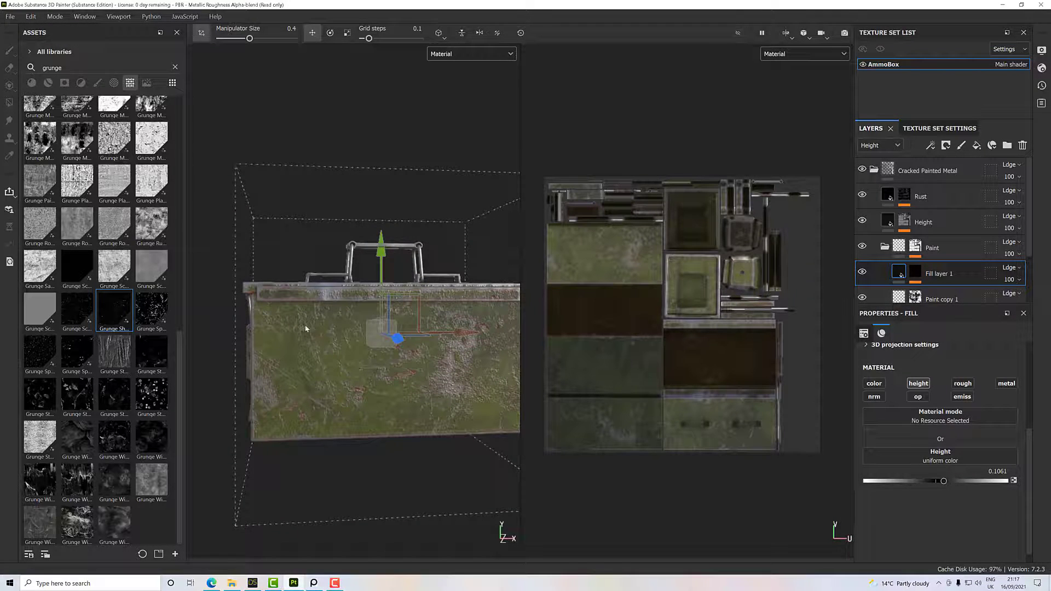
pyautogui.keyDown('alt'); pyautogui.moveTo(476, 361); pyautogui.dragTo(473, 359); pyautogui.keyUp('alt')
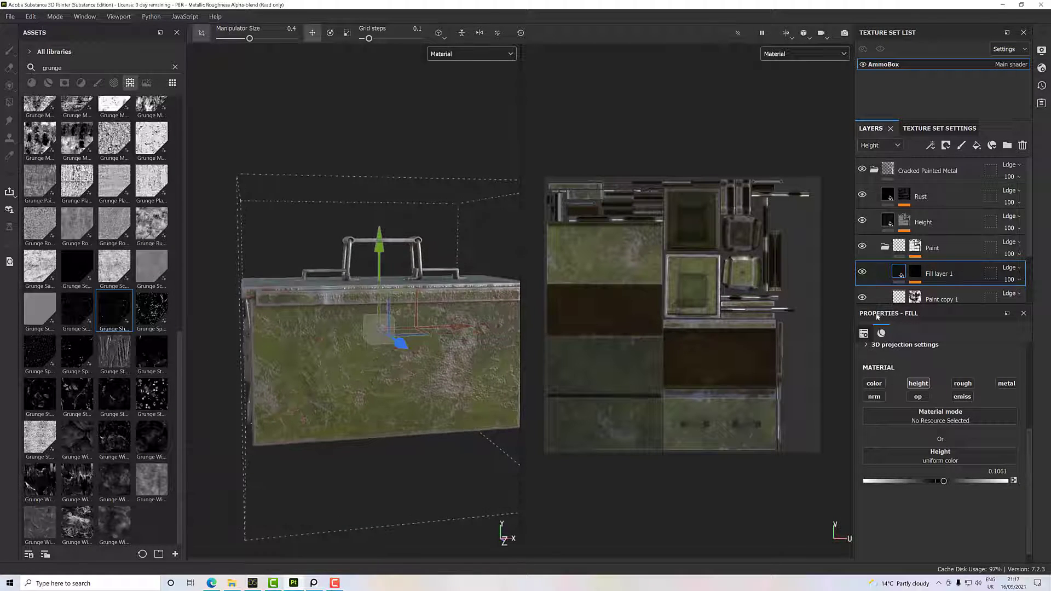
# - Add a paint layer above Fill layer 1 in the Paint folder and search the alphas for "font"
pyautogui.moveTo(915, 296)
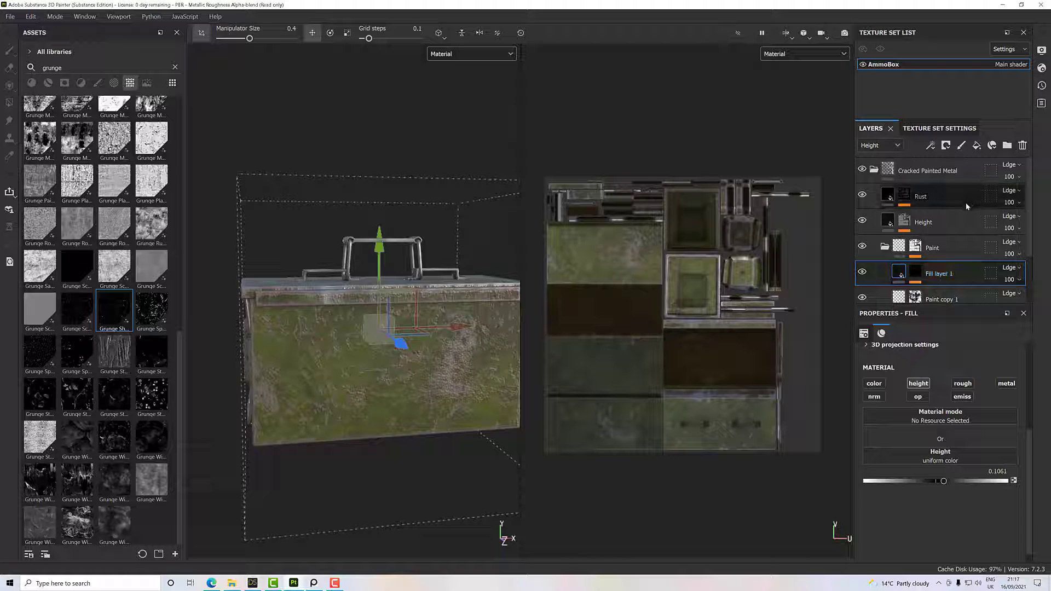
pyautogui.click(961, 145)
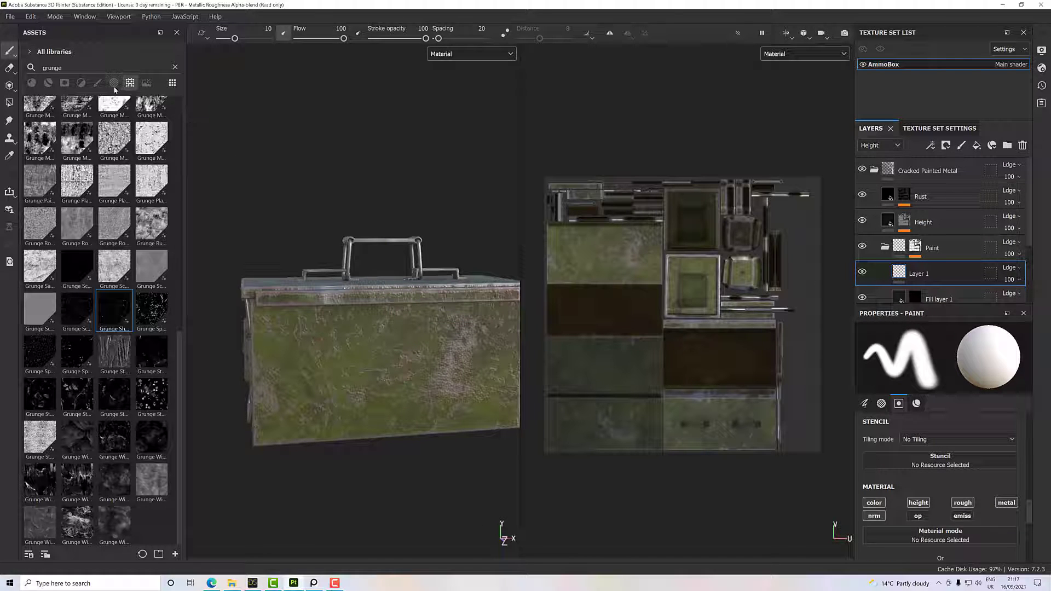
pyautogui.click(98, 83)
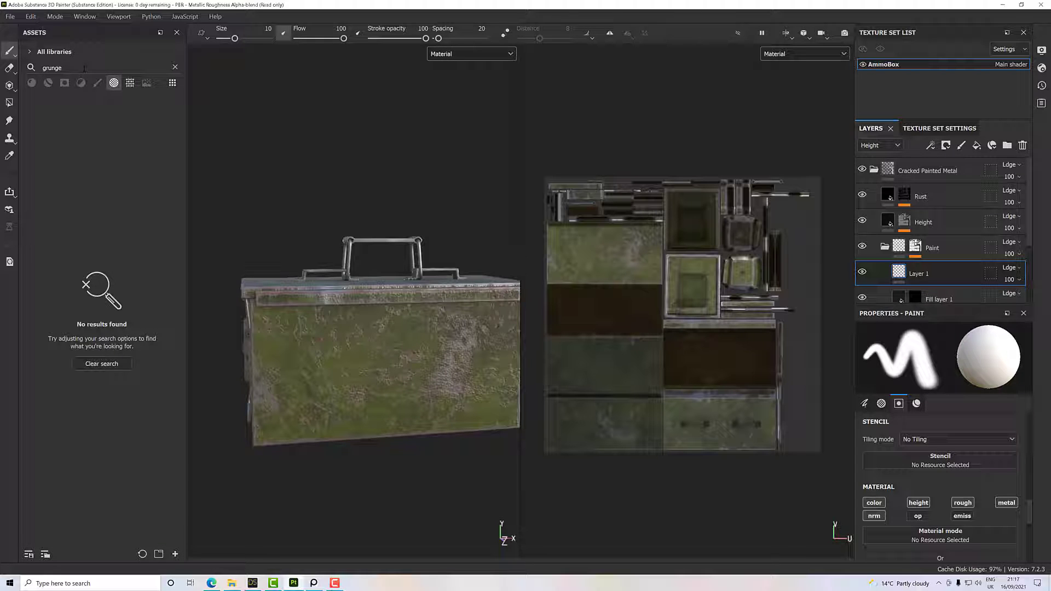
pyautogui.click(174, 67)
pyautogui.write('f')
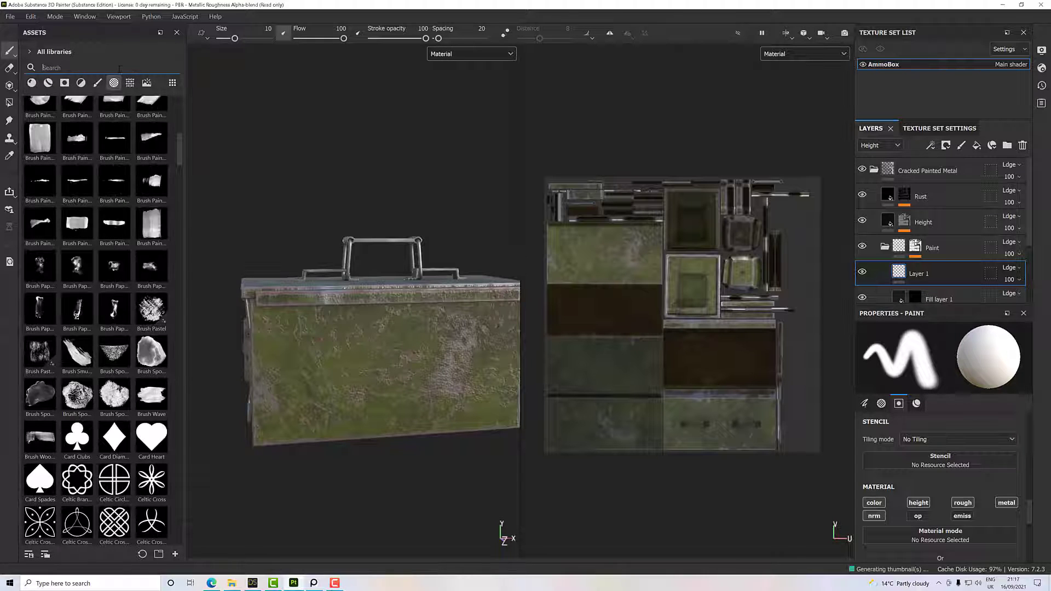
pyautogui.write('ont')
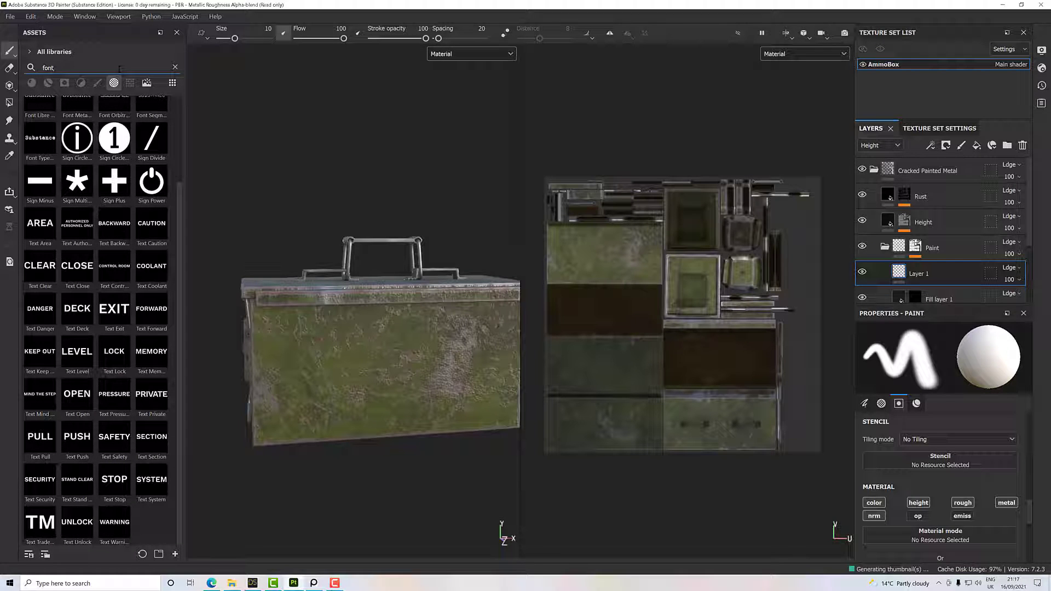
# - Load the Font Black Ops One alpha into the brush with the text "Kit Box" and raise the brush size to 100
pyautogui.scroll(3, 94, 261)
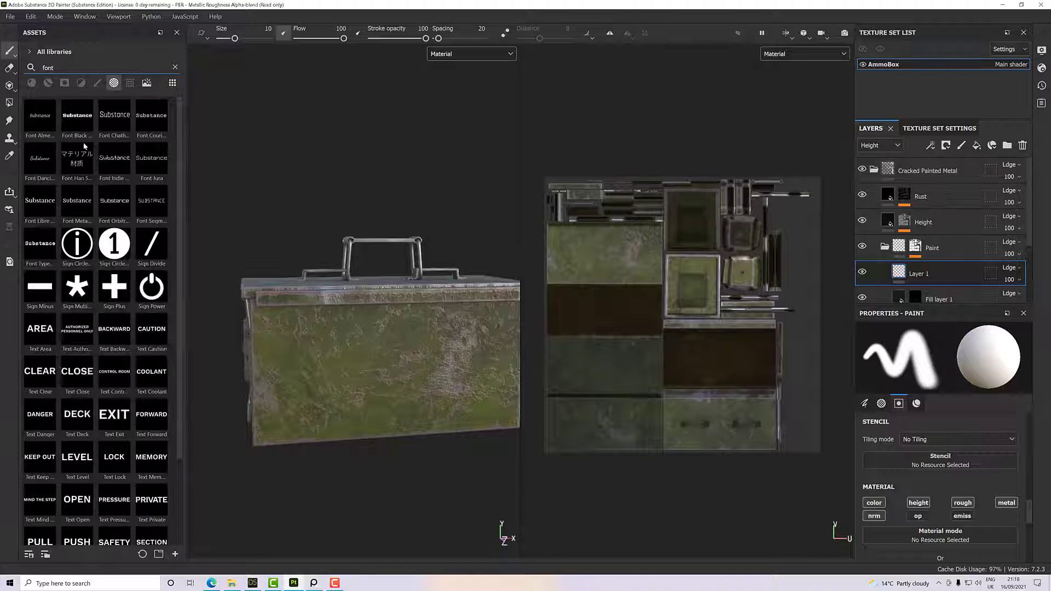
pyautogui.click(76, 116)
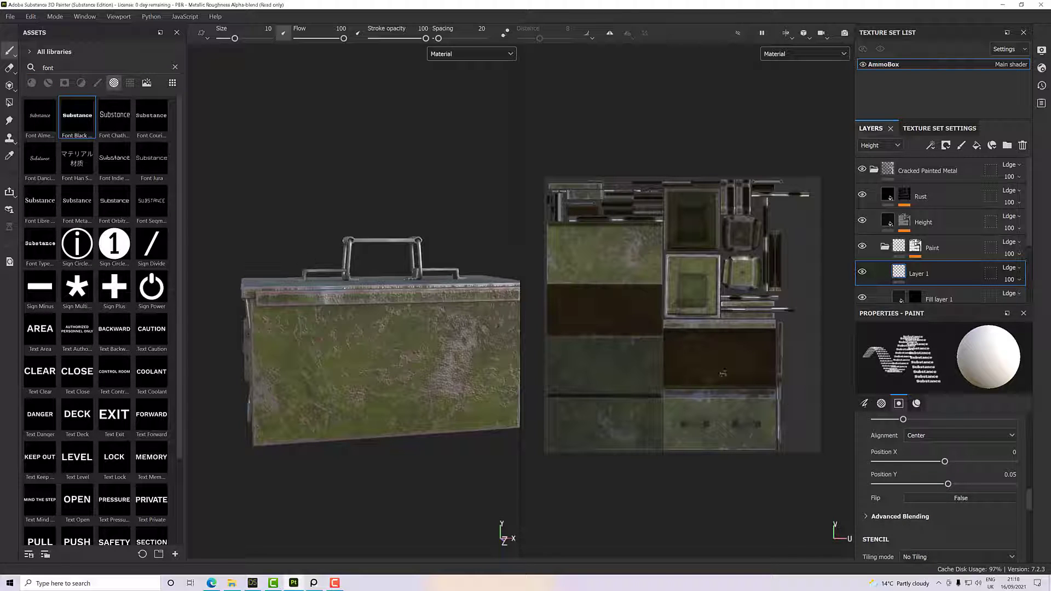
pyautogui.scroll(3, 966, 458)
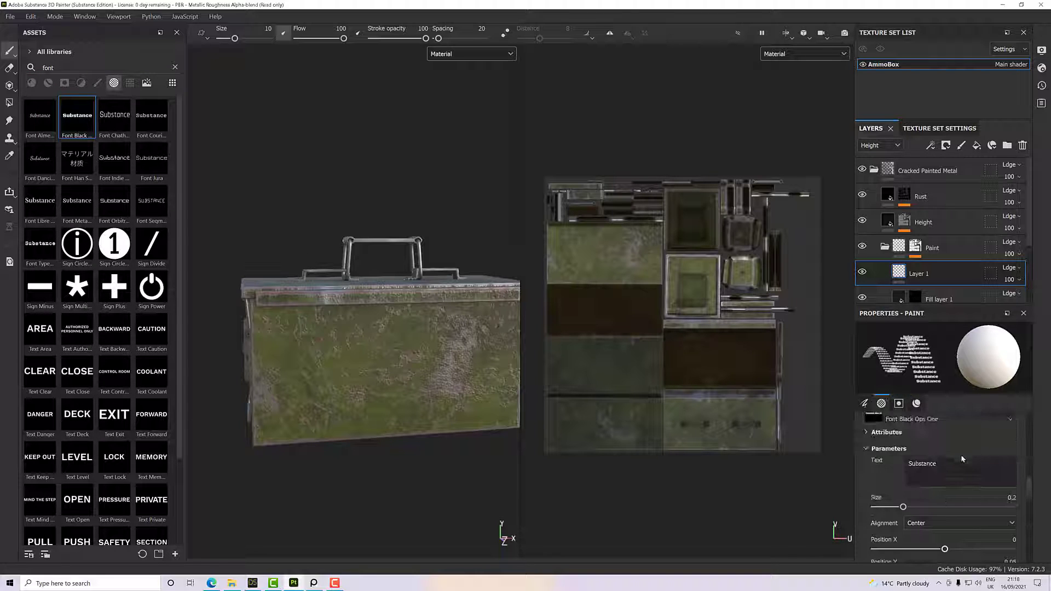
pyautogui.click(962, 459)
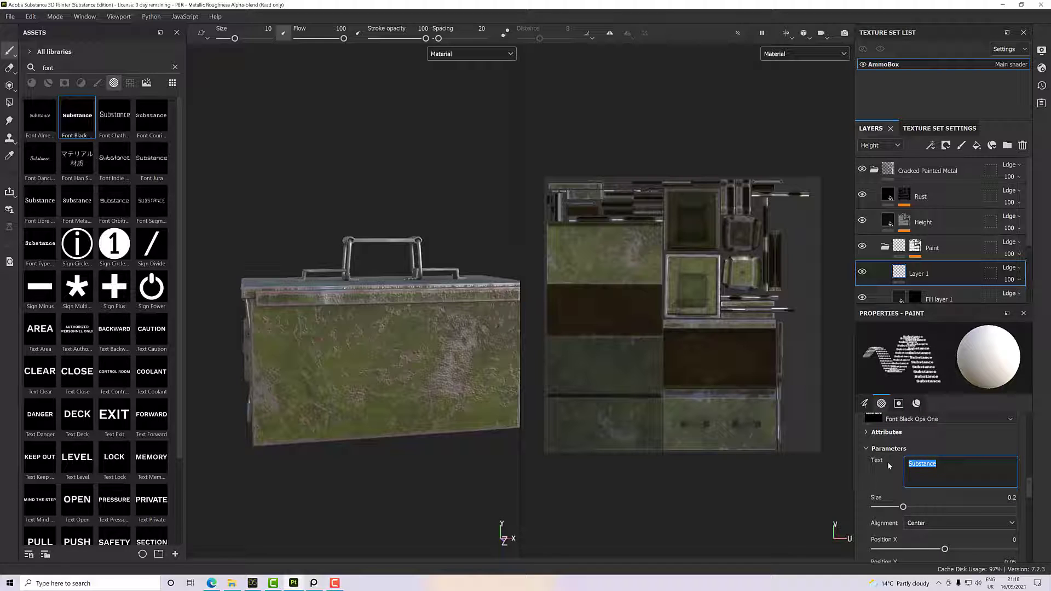
pyautogui.write('Kit Box')
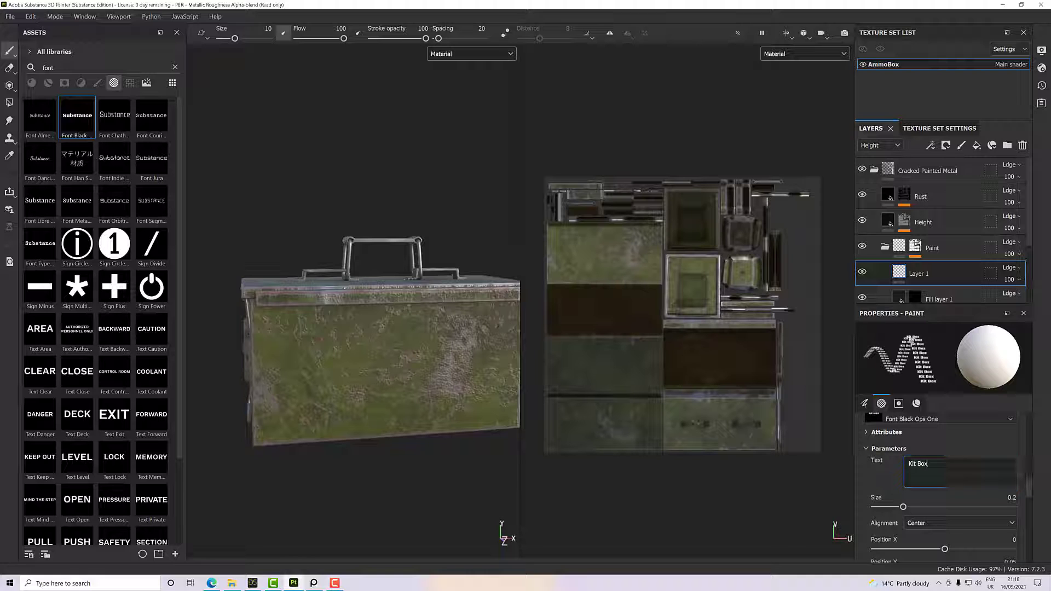
pyautogui.keyDown('ctrl'); pyautogui.moveTo(377, 360); pyautogui.dragTo(449, 360, button='right'); pyautogui.keyUp('ctrl')
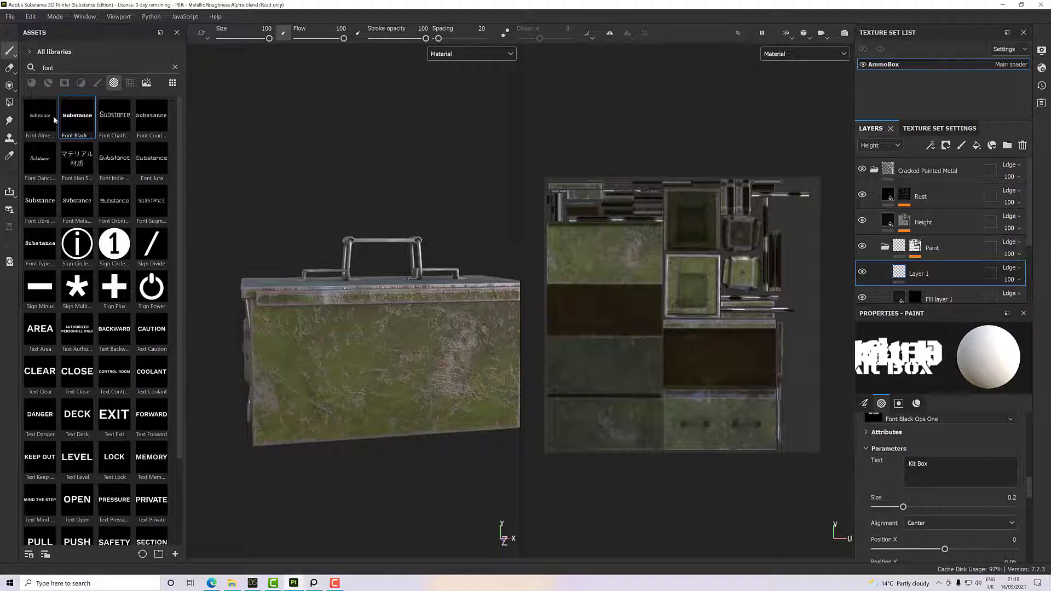
# - Search the materials for "pla" and load the blue matte plastic material into the brush
pyautogui.click(31, 84)
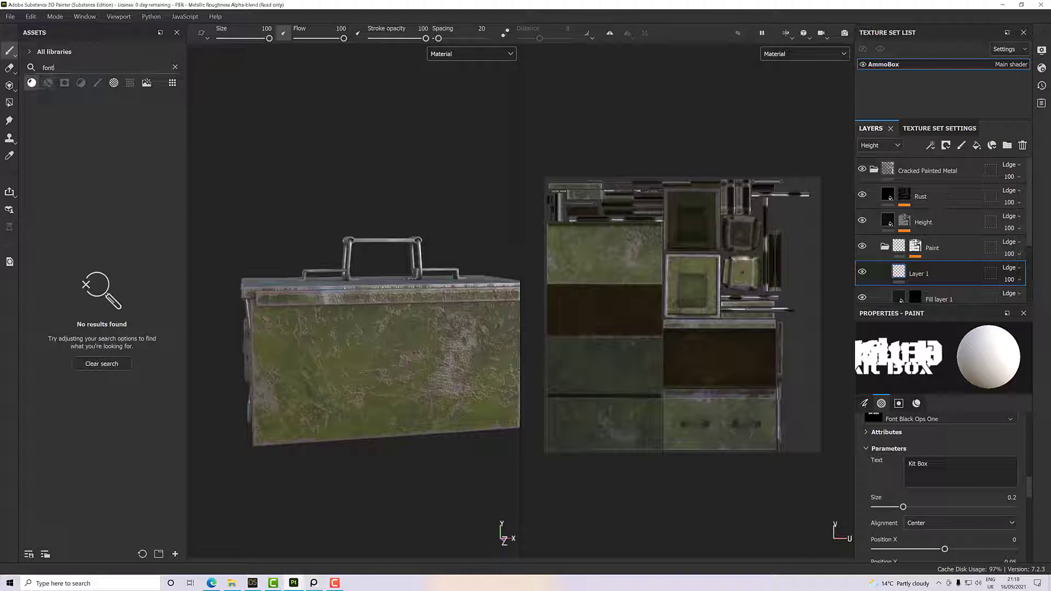
pyautogui.click(175, 68)
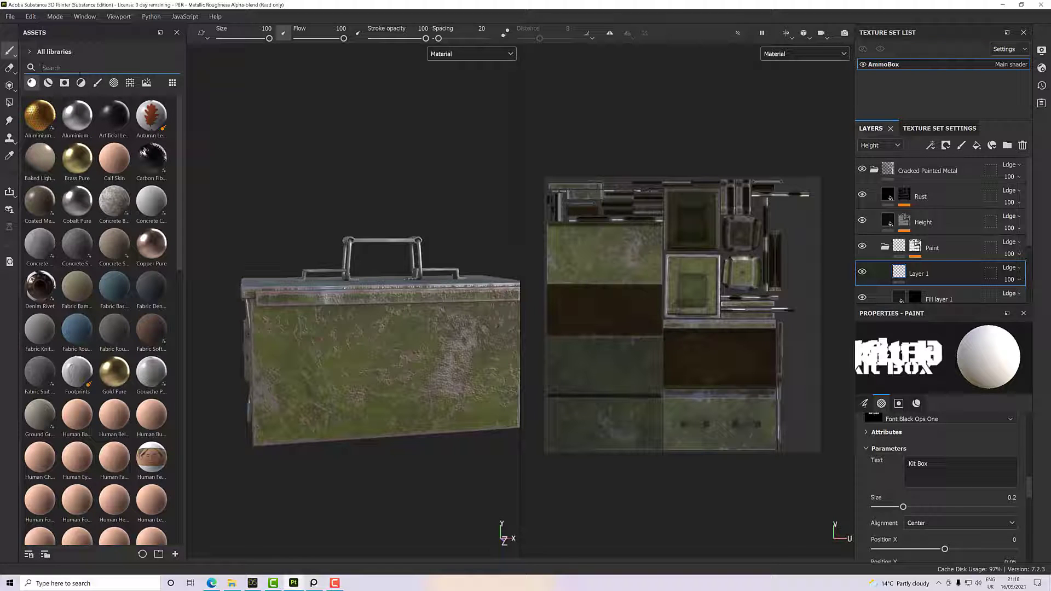
pyautogui.write('pla')
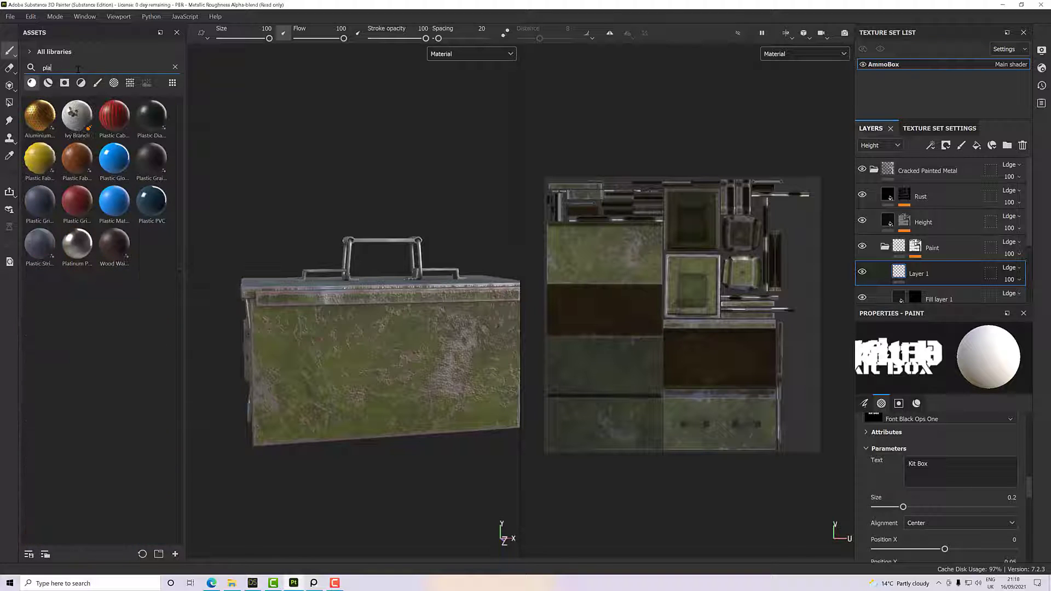
pyautogui.click(114, 202)
# - Change the brush material's base color to near-black and set its roughness to 0.3144
pyautogui.scroll(-2, 908, 448)
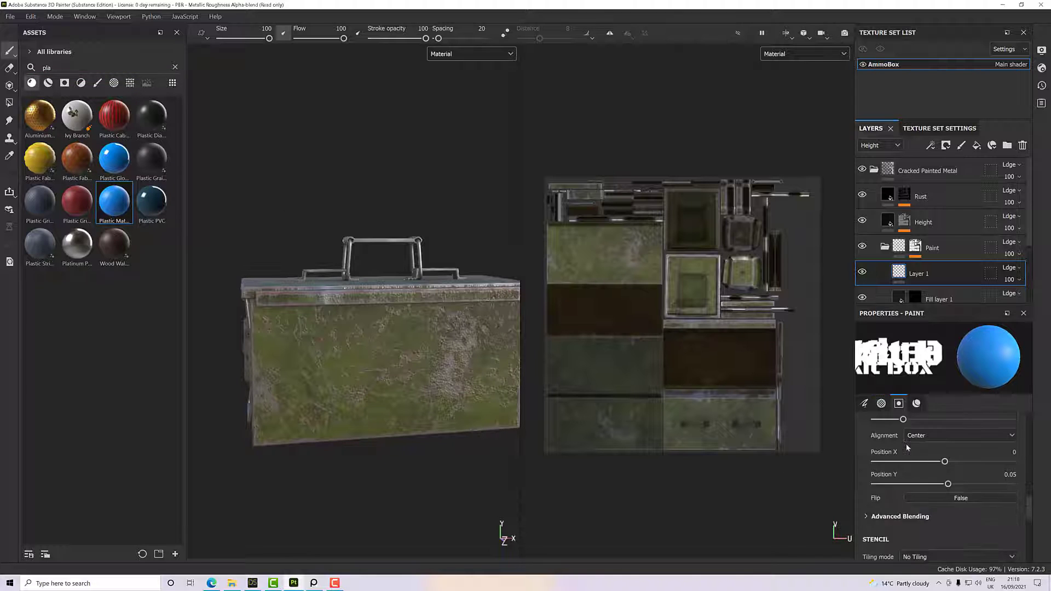
pyautogui.scroll(-4, 904, 450)
pyautogui.click(900, 450)
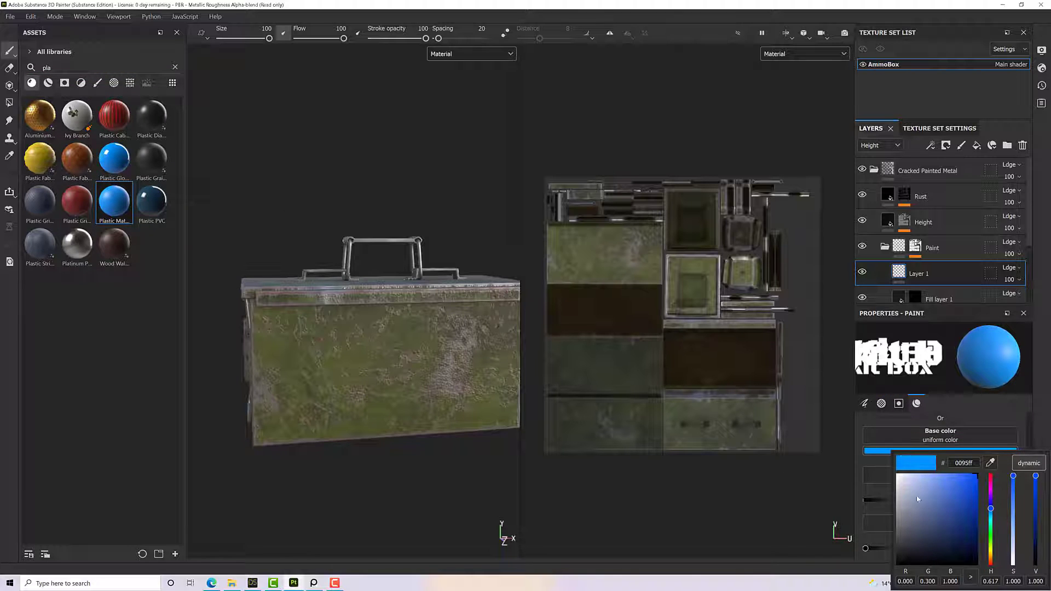
pyautogui.moveTo(974, 491); pyautogui.dragTo(893, 557)
pyautogui.click(988, 416)
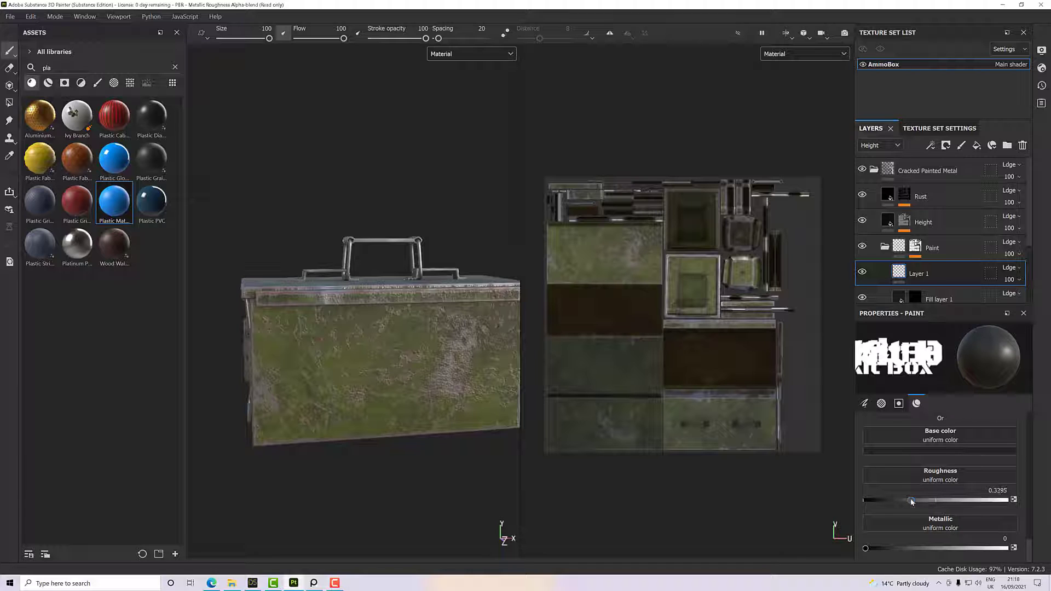
pyautogui.moveTo(910, 502); pyautogui.dragTo(912, 501)
# - Change the text brush's alignment mode to UV
pyautogui.keyDown('alt'); pyautogui.moveTo(404, 365); pyautogui.dragTo(383, 363); pyautogui.keyUp('alt')
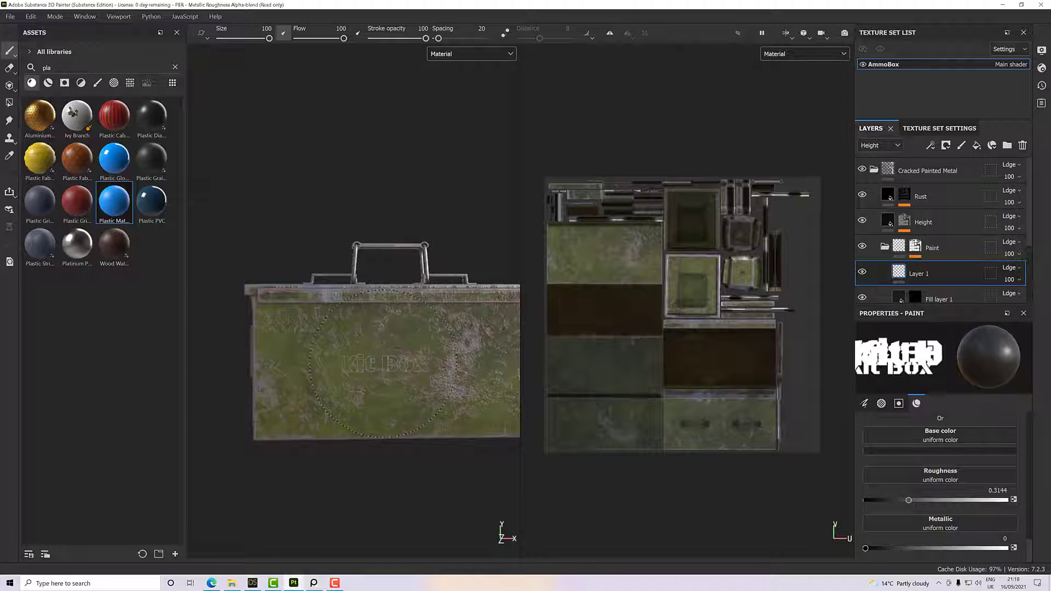
pyautogui.scroll(2, 382, 370)
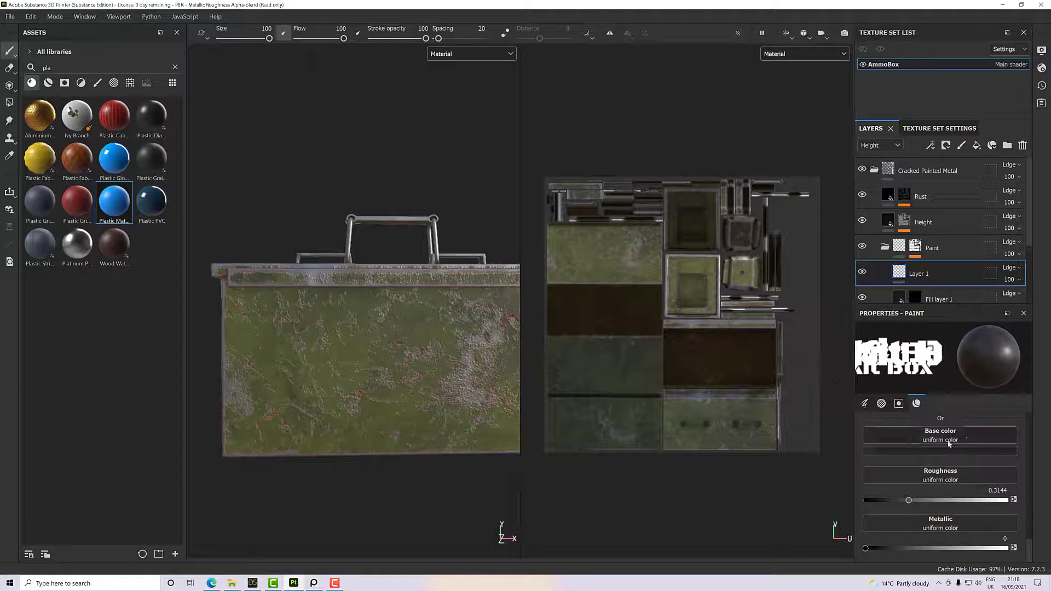
pyautogui.scroll(2, 949, 443)
pyautogui.scroll(2, 964, 455)
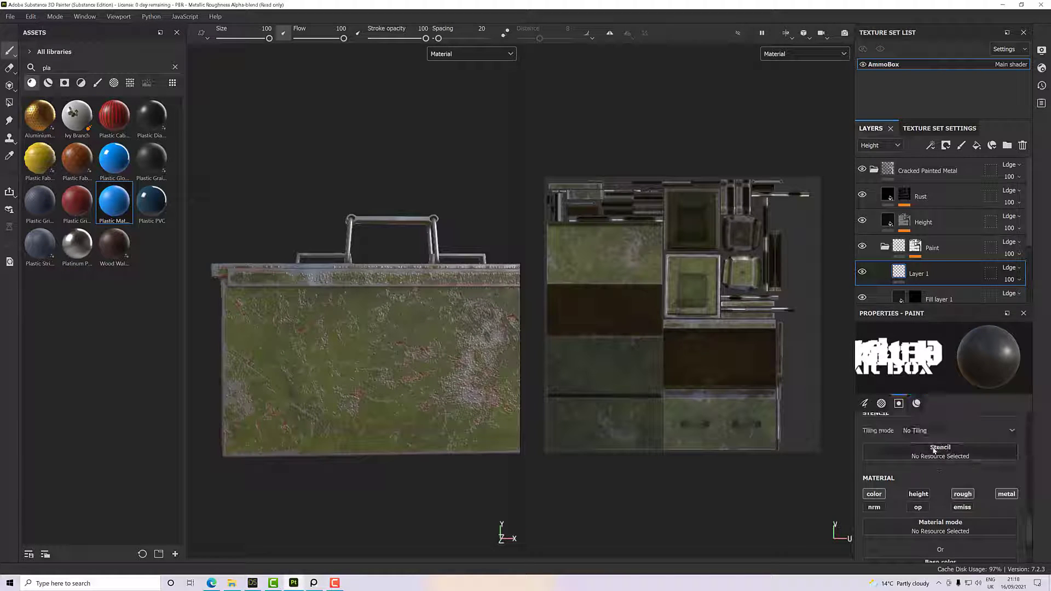
pyautogui.scroll(3, 940, 456)
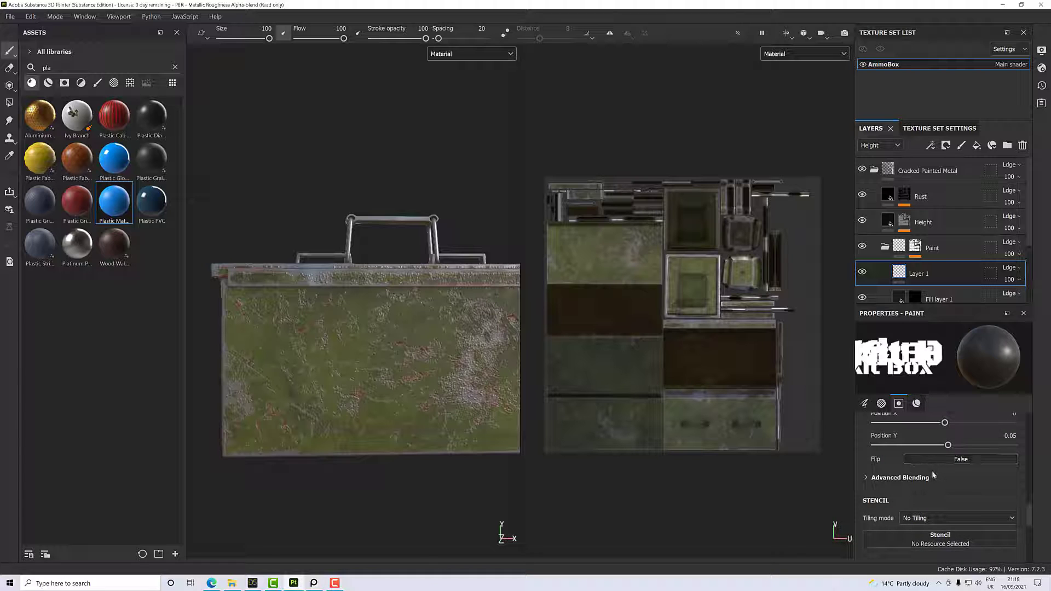
pyautogui.scroll(2, 934, 475)
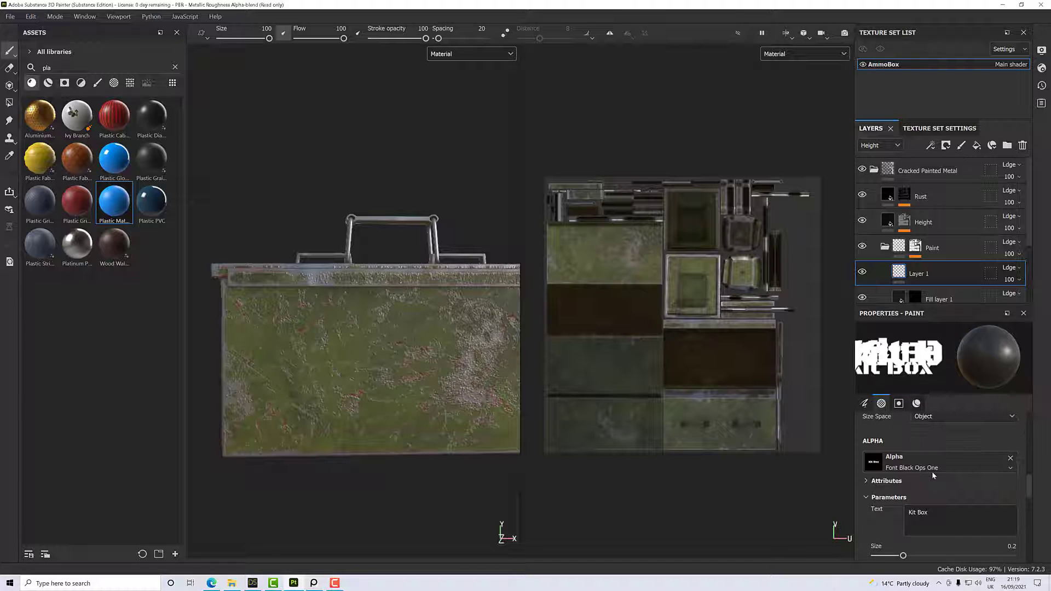
pyautogui.scroll(1, 932, 472)
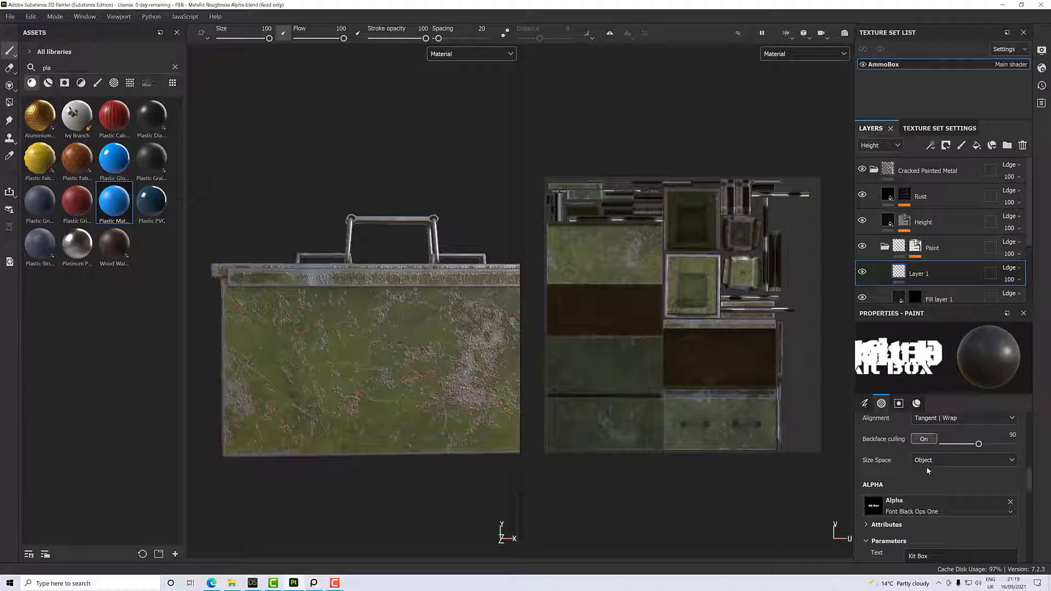
pyautogui.scroll(1, 927, 468)
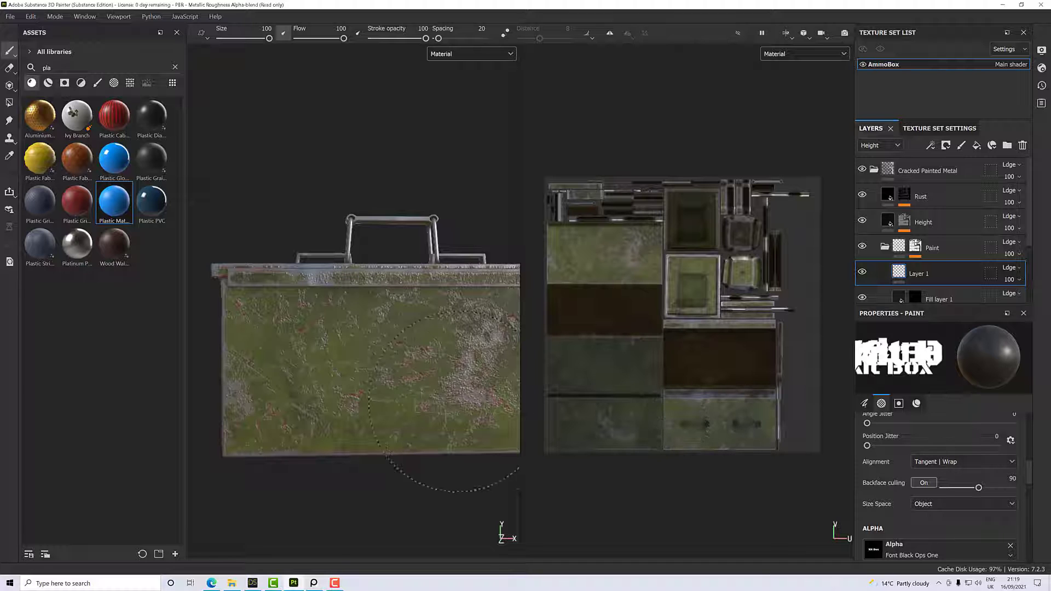
pyautogui.moveTo(334, 373)
pyautogui.keyDown('alt'); pyautogui.mouseDown()
pyautogui.moveTo(350, 369)
pyautogui.moveTo(317, 359)
pyautogui.mouseUp(); pyautogui.keyUp('alt')
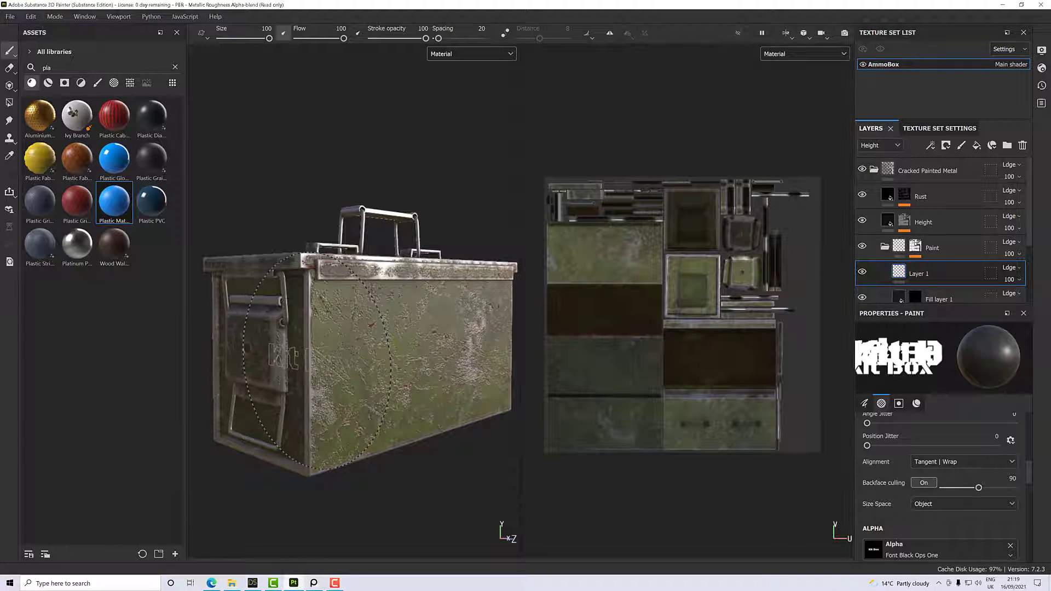
pyautogui.keyDown('alt'); pyautogui.moveTo(302, 361); pyautogui.dragTo(411, 327); pyautogui.keyUp('alt')
pyautogui.click(938, 462)
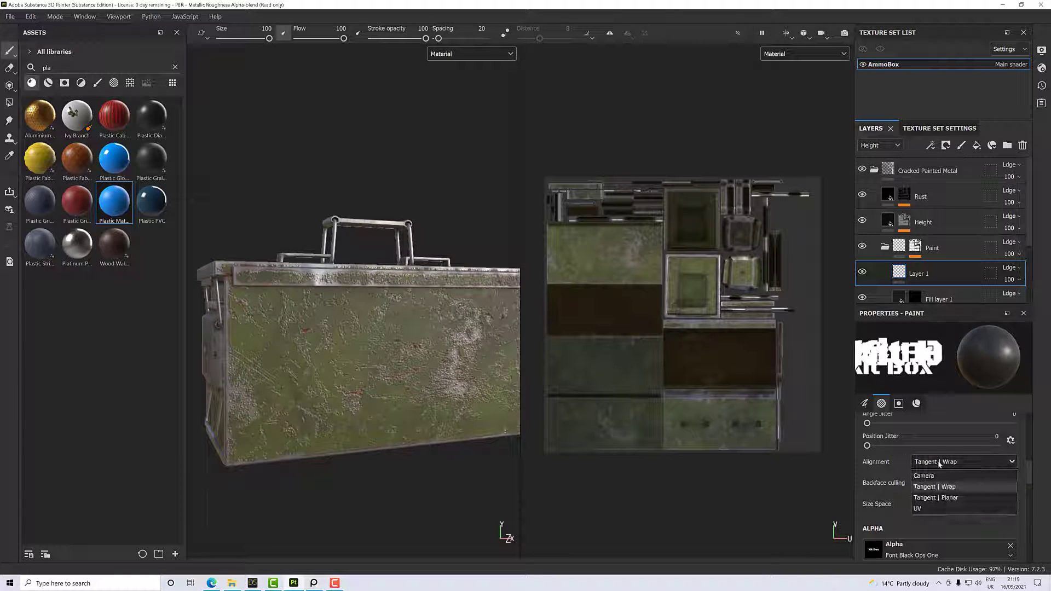
pyautogui.click(920, 508)
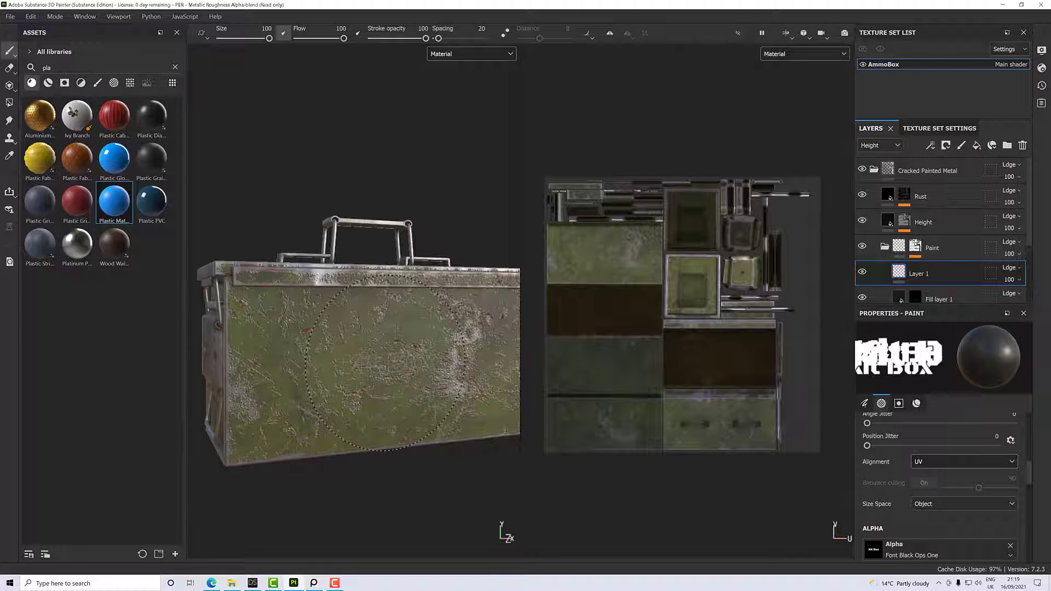
# - Preview the text brush on the box and set its size space to Texture
pyautogui.scroll(1, 385, 364)
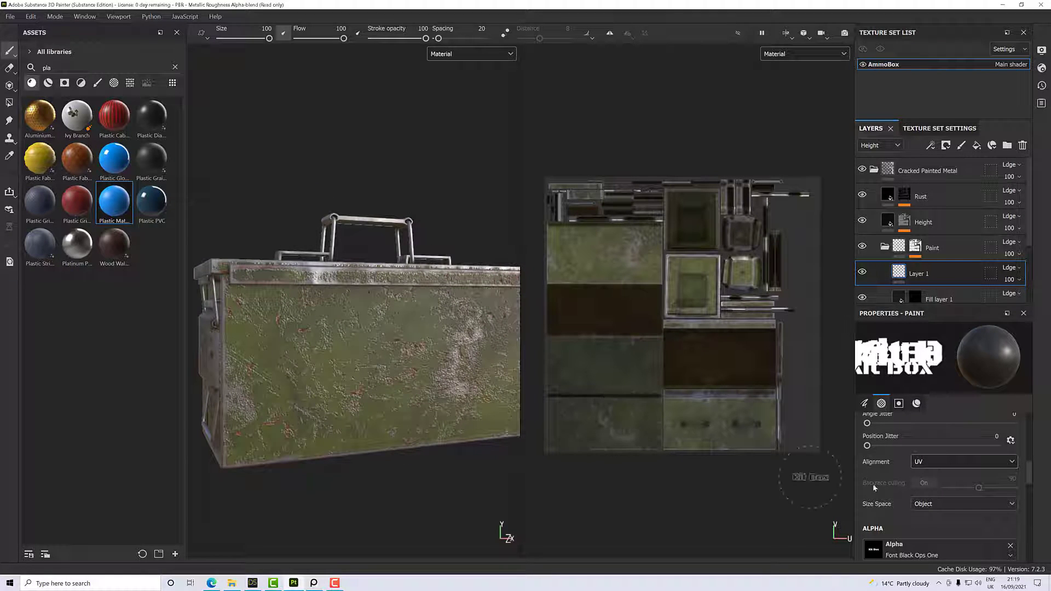
pyautogui.scroll(2, 482, 399)
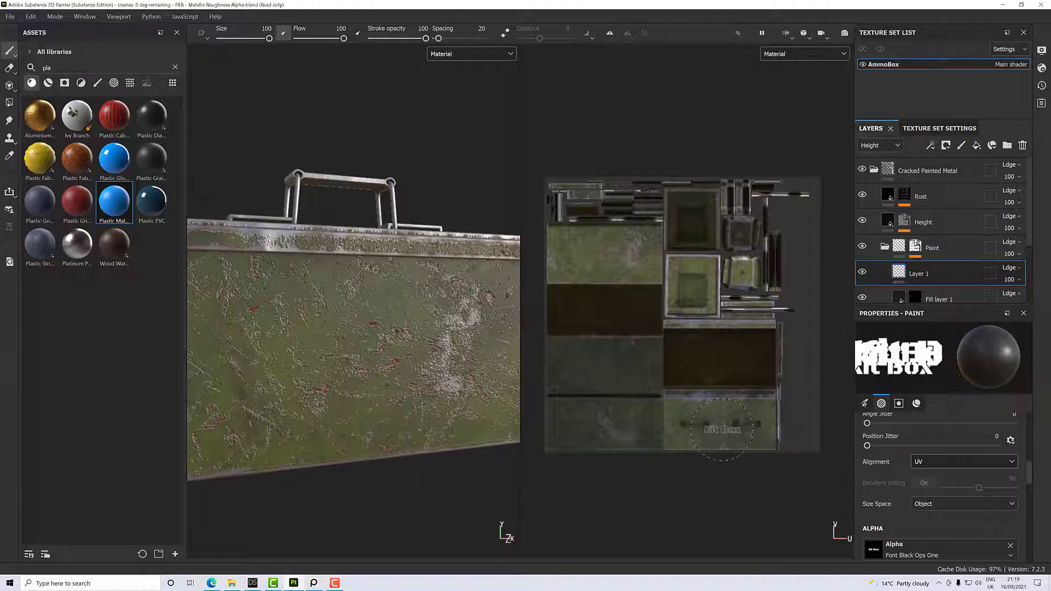
pyautogui.click(937, 504)
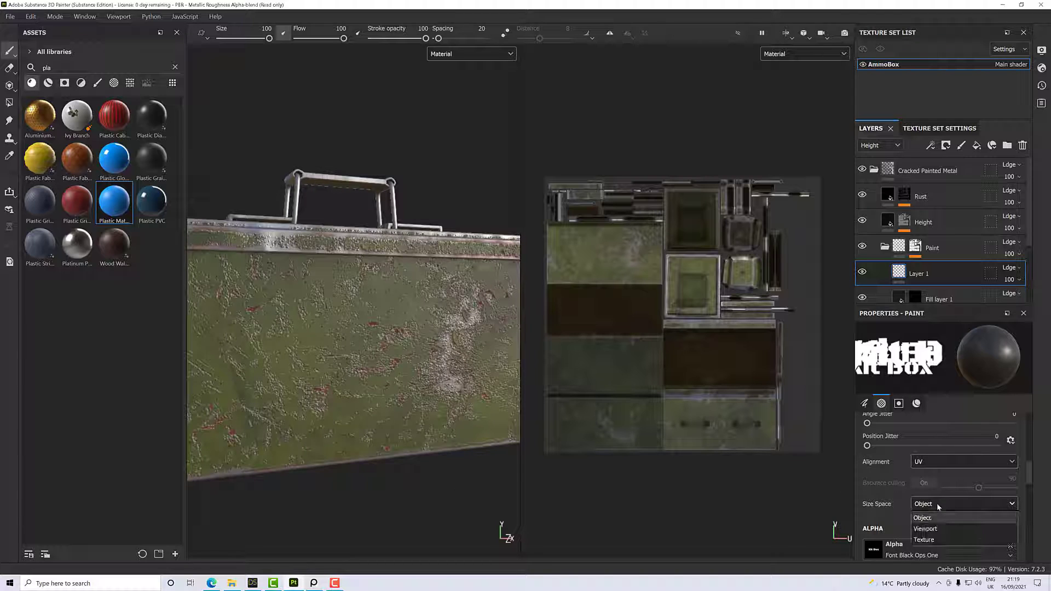
pyautogui.click(937, 540)
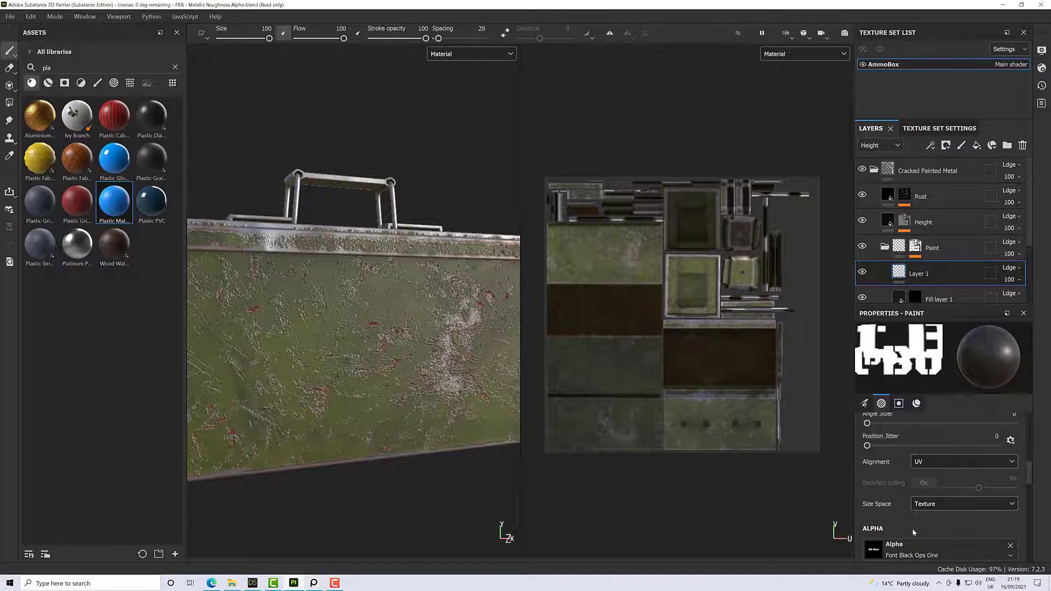
# - Reduce the brush size to 53.27 and stamp the "Kit Box" lettering once across the box's long side
pyautogui.press('ctrl')
pyautogui.keyDown('ctrl'); pyautogui.moveTo(397, 345); pyautogui.dragTo(363, 345, button='right'); pyautogui.keyUp('ctrl')
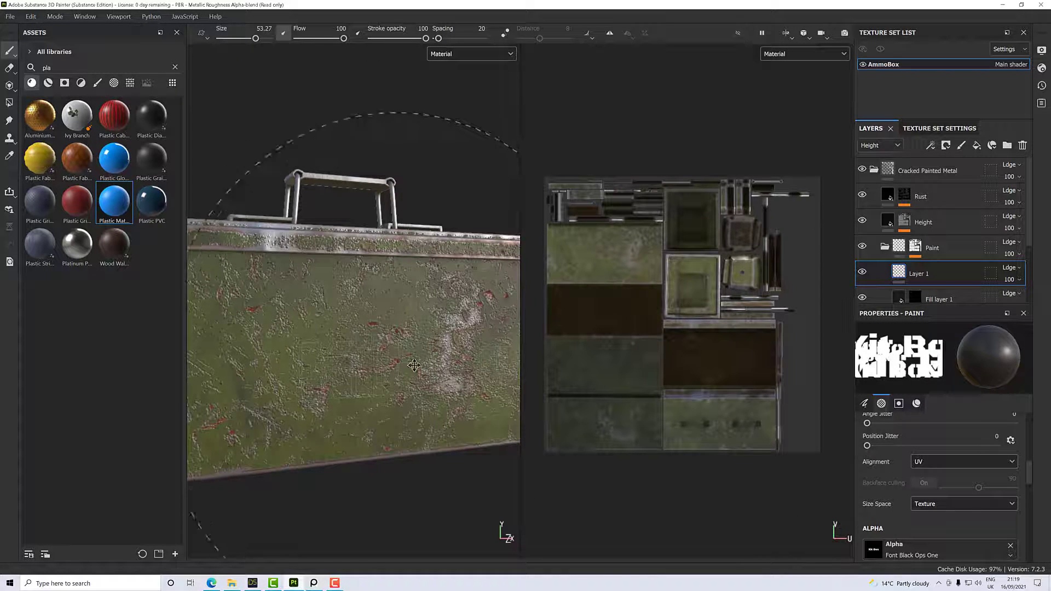
pyautogui.keyDown('alt'); pyautogui.moveTo(363, 350); pyautogui.dragTo(334, 364); pyautogui.keyUp('alt')
pyautogui.keyDown('alt'); pyautogui.moveTo(334, 363); pyautogui.dragTo(349, 343, button='middle'); pyautogui.keyUp('alt')
pyautogui.keyDown('alt'); pyautogui.moveTo(410, 348); pyautogui.dragTo(377, 356, button='right'); pyautogui.keyUp('alt')
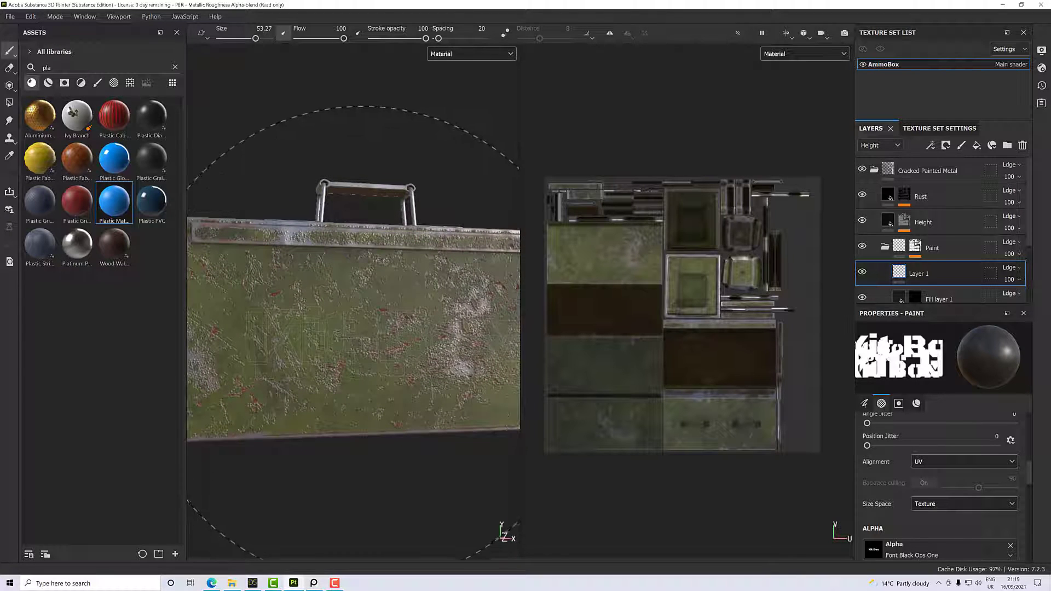
pyautogui.click(373, 345)
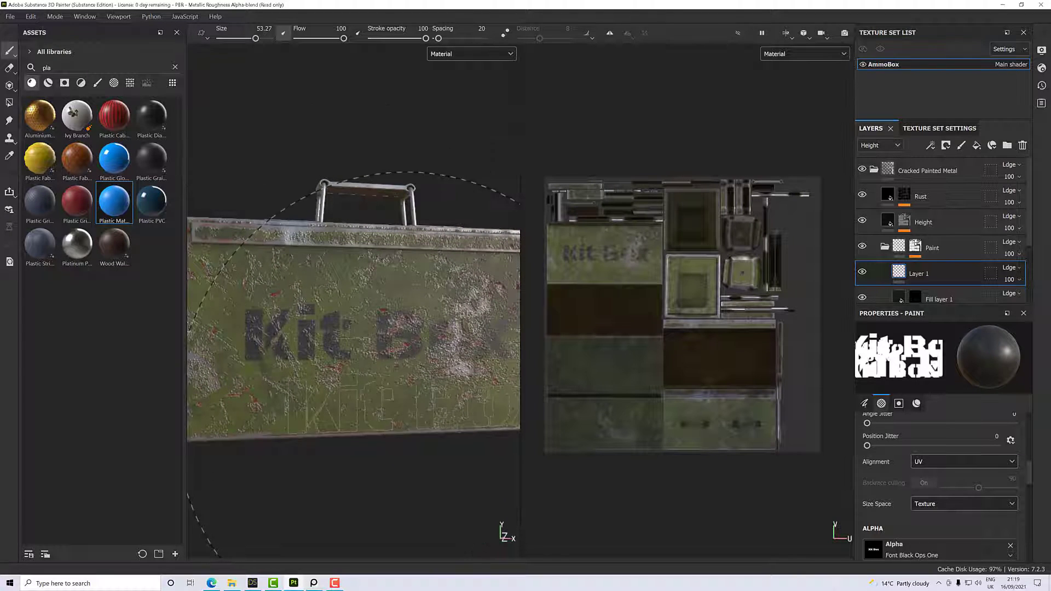
# - Examine the stamped "Kit Box" lettering up close and from several angles to judge how it blends with the chipped paint
pyautogui.keyDown('alt'); pyautogui.moveTo(417, 404); pyautogui.dragTo(430, 406); pyautogui.keyUp('alt')
pyautogui.scroll(4, 417, 397)
pyautogui.scroll(6, 373, 392)
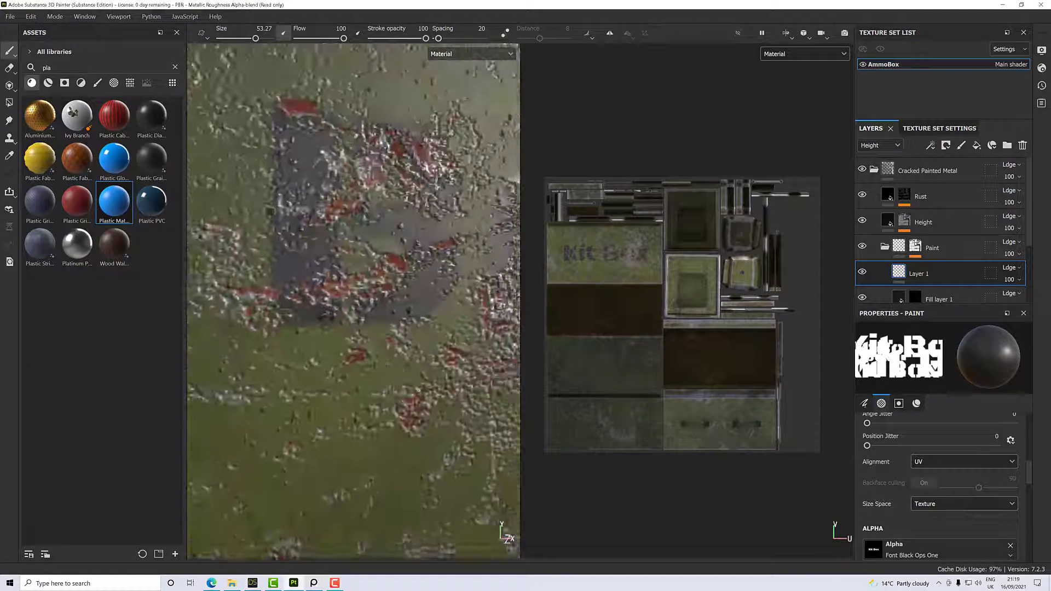
pyautogui.keyDown('alt'); pyautogui.moveTo(387, 409); pyautogui.dragTo(408, 403); pyautogui.keyUp('alt')
pyautogui.scroll(-8, 400, 373)
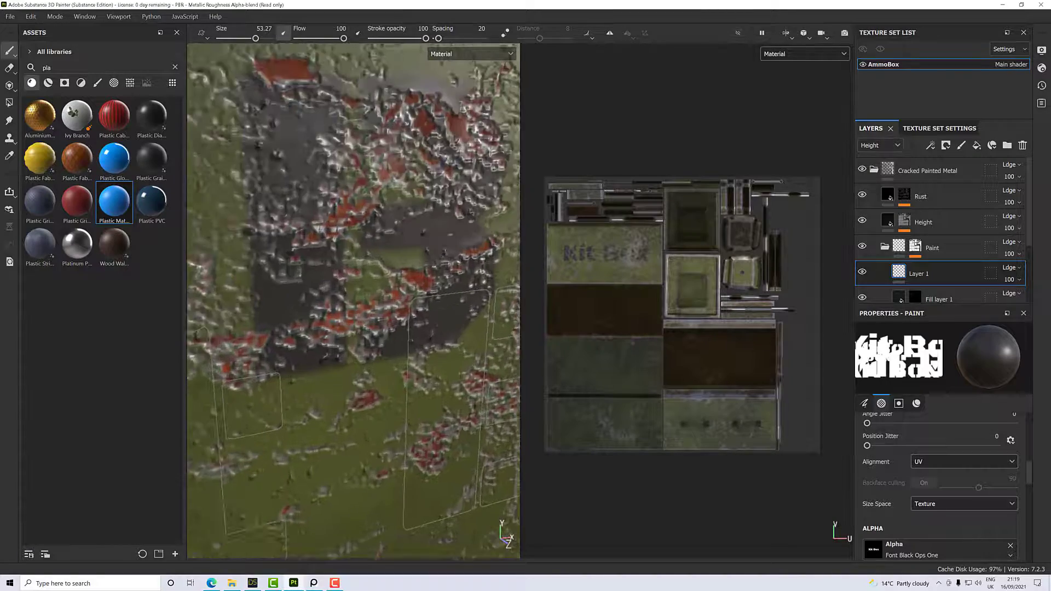
pyautogui.moveTo(400, 373)
pyautogui.keyDown('alt'); pyautogui.mouseDown()
pyautogui.moveTo(333, 391)
pyautogui.moveTo(398, 375)
pyautogui.mouseUp(); pyautogui.keyUp('alt')
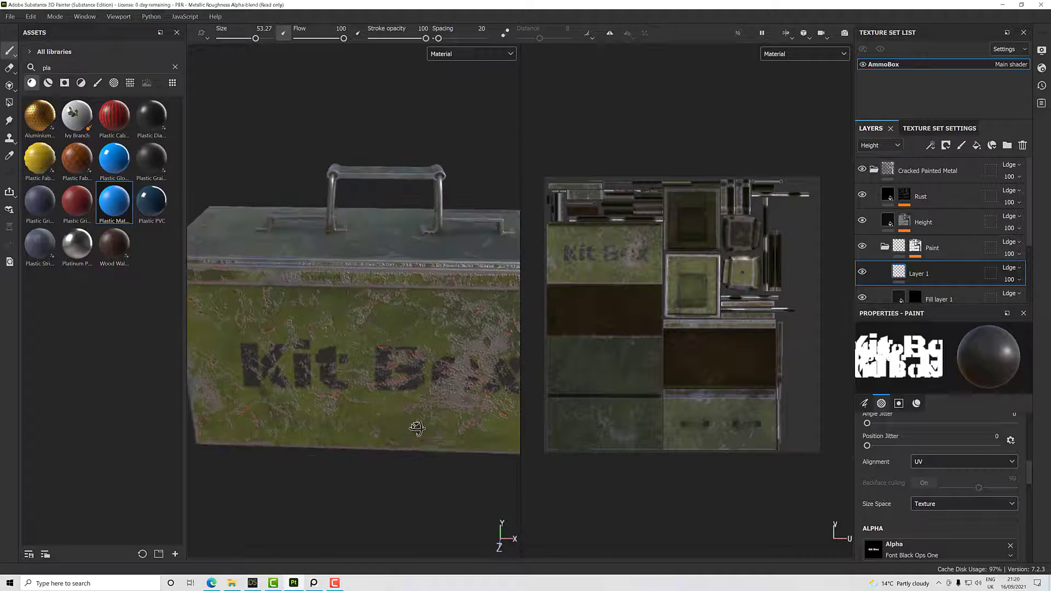
pyautogui.scroll(-5, 415, 379)
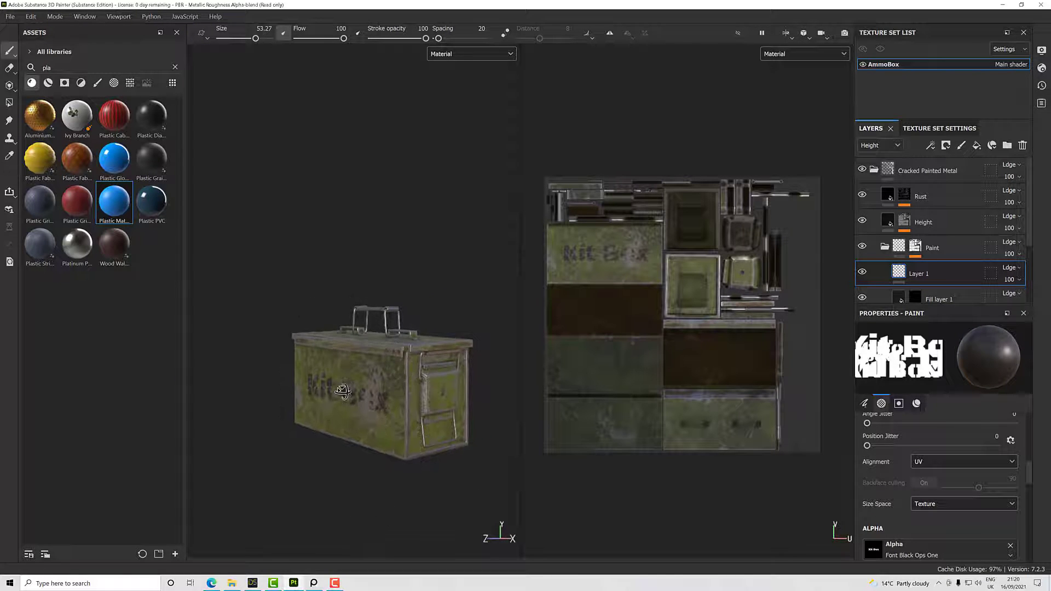
pyautogui.scroll(3, 317, 402)
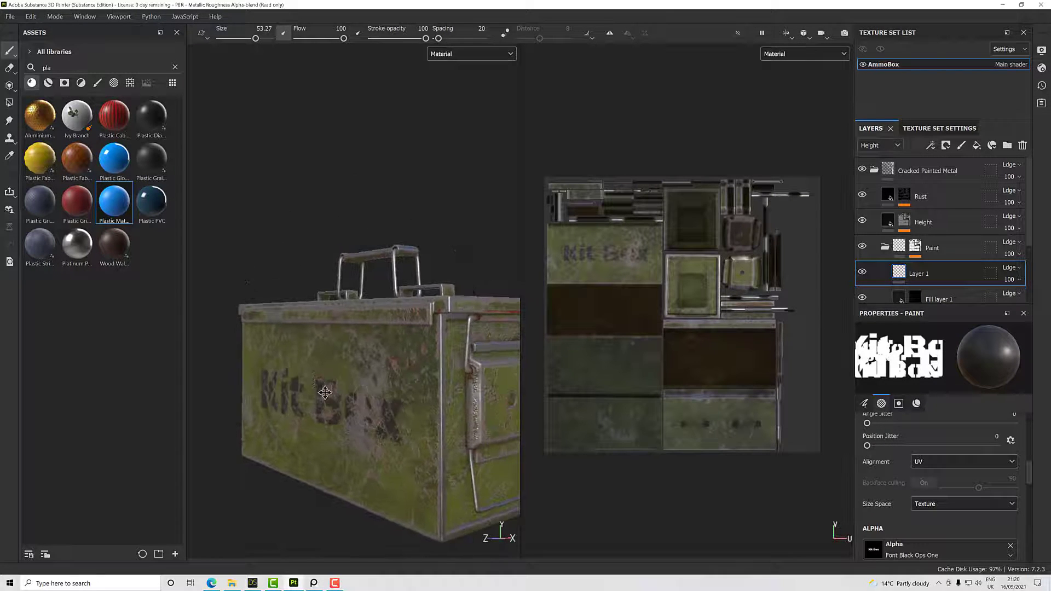
pyautogui.keyDown('alt'); pyautogui.moveTo(324, 392); pyautogui.dragTo(314, 351, button='middle'); pyautogui.keyUp('alt')
pyautogui.moveTo(392, 369)
pyautogui.keyDown('alt'); pyautogui.mouseDown()
pyautogui.moveTo(491, 364)
pyautogui.moveTo(367, 370)
pyautogui.moveTo(398, 371)
pyautogui.moveTo(378, 364)
pyautogui.mouseUp(); pyautogui.keyUp('alt')
pyautogui.scroll(-4, 356, 367)
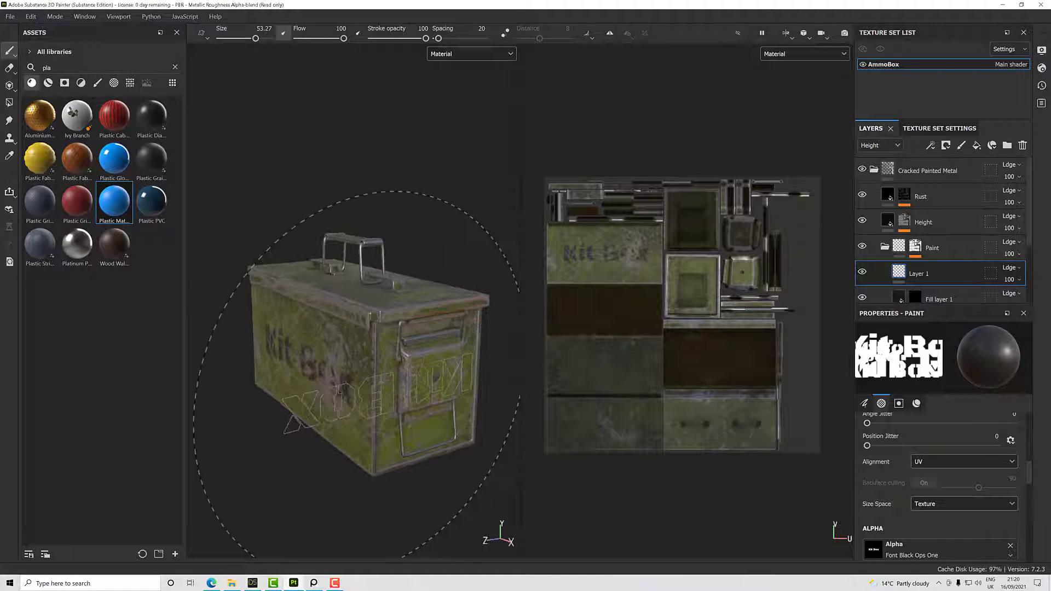
# - Collapse the Cracked Painted Metal folder and add a new fill layer above it
pyautogui.keyDown('alt'); pyautogui.moveTo(357, 372); pyautogui.dragTo(391, 384); pyautogui.keyUp('alt')
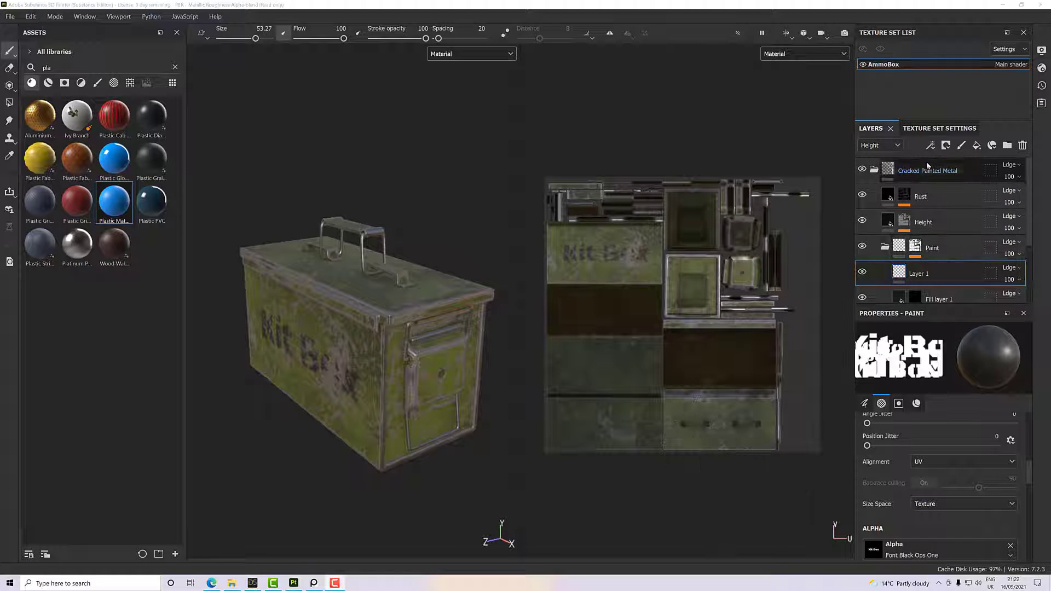
pyautogui.click(905, 169)
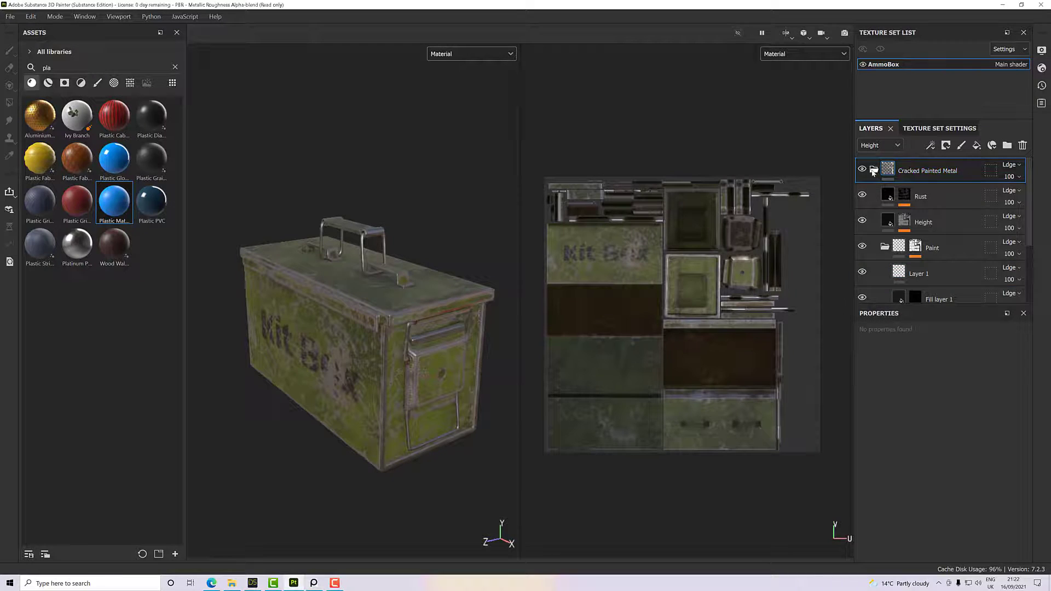
pyautogui.click(874, 170)
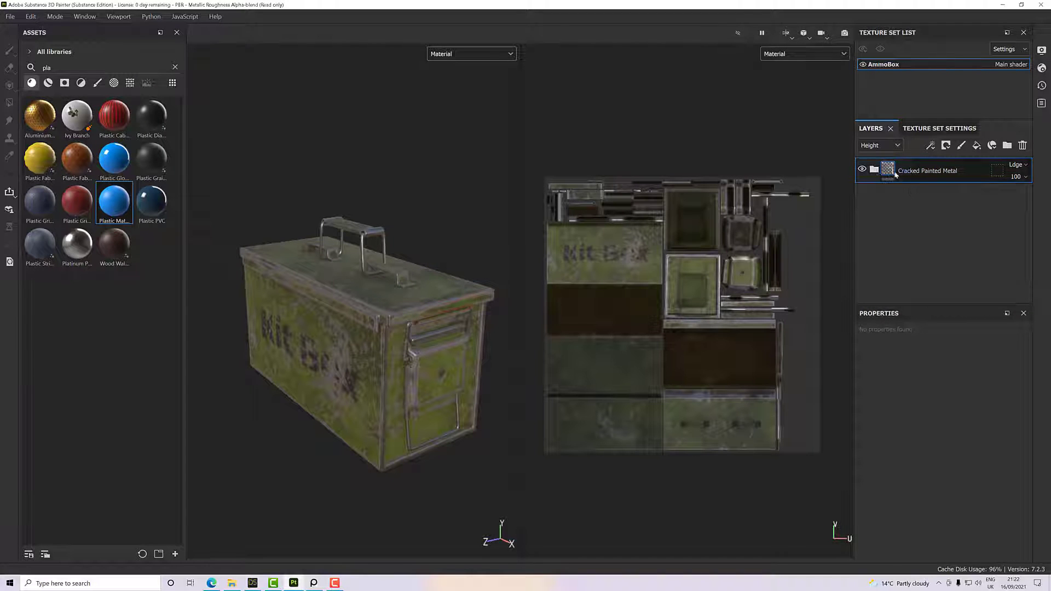
pyautogui.click(977, 146)
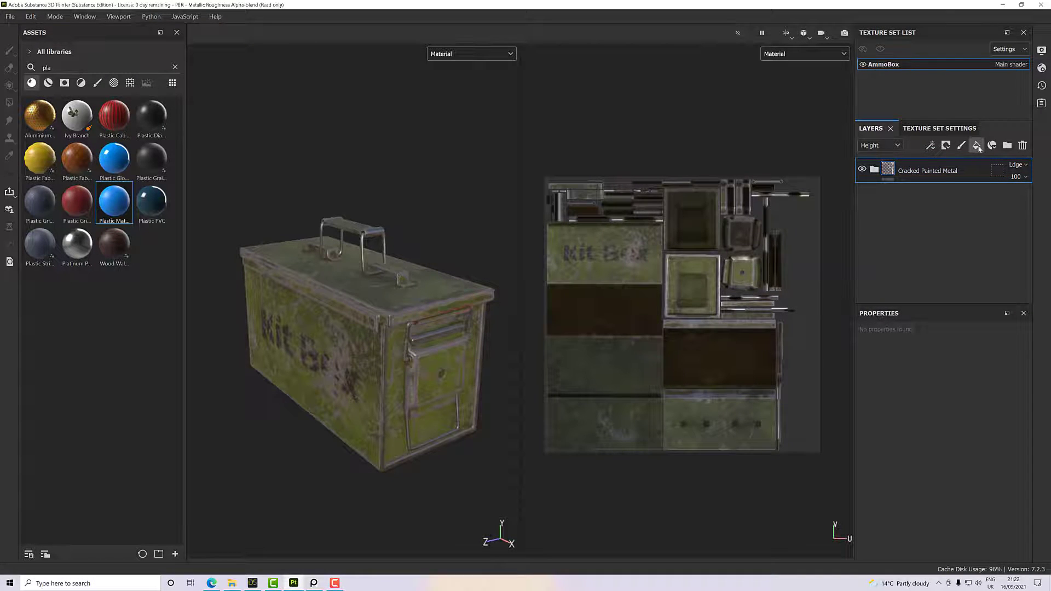
# - Add a black mask to the new fill layer
pyautogui.keyDown('alt'); pyautogui.moveTo(408, 330); pyautogui.dragTo(392, 288); pyautogui.keyUp('alt')
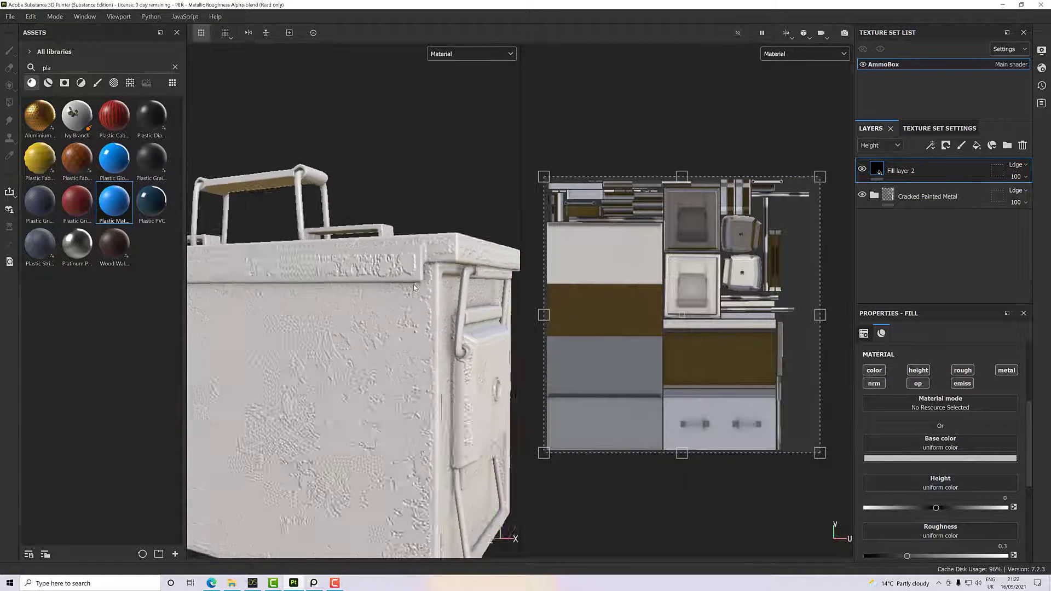
pyautogui.scroll(-2, 392, 288)
pyautogui.keyDown('alt'); pyautogui.moveTo(392, 288); pyautogui.dragTo(397, 259, button='middle'); pyautogui.keyUp('alt')
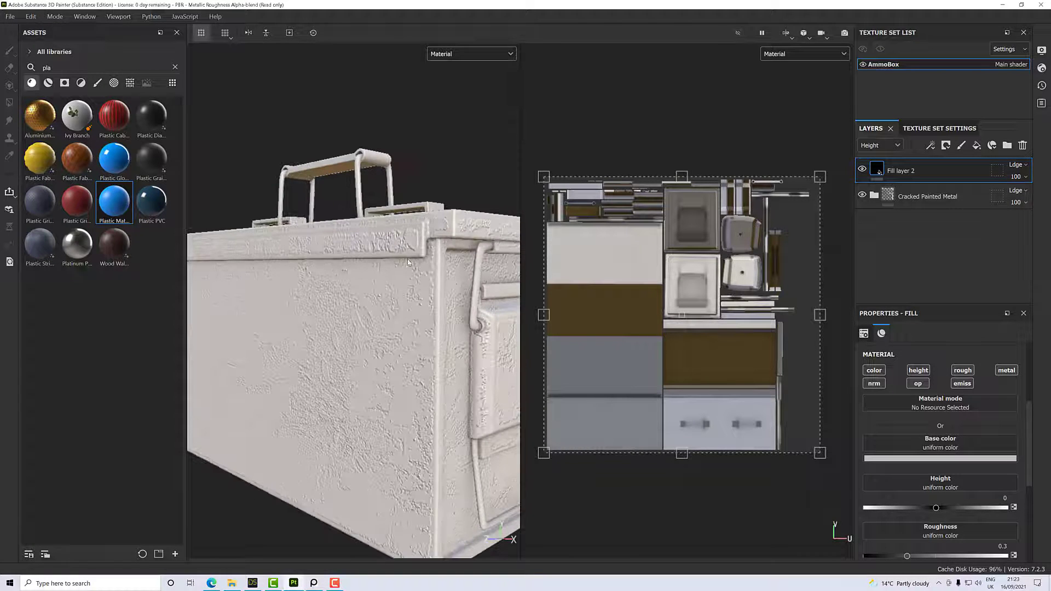
pyautogui.keyDown('alt'); pyautogui.moveTo(397, 262); pyautogui.dragTo(354, 272); pyautogui.keyUp('alt')
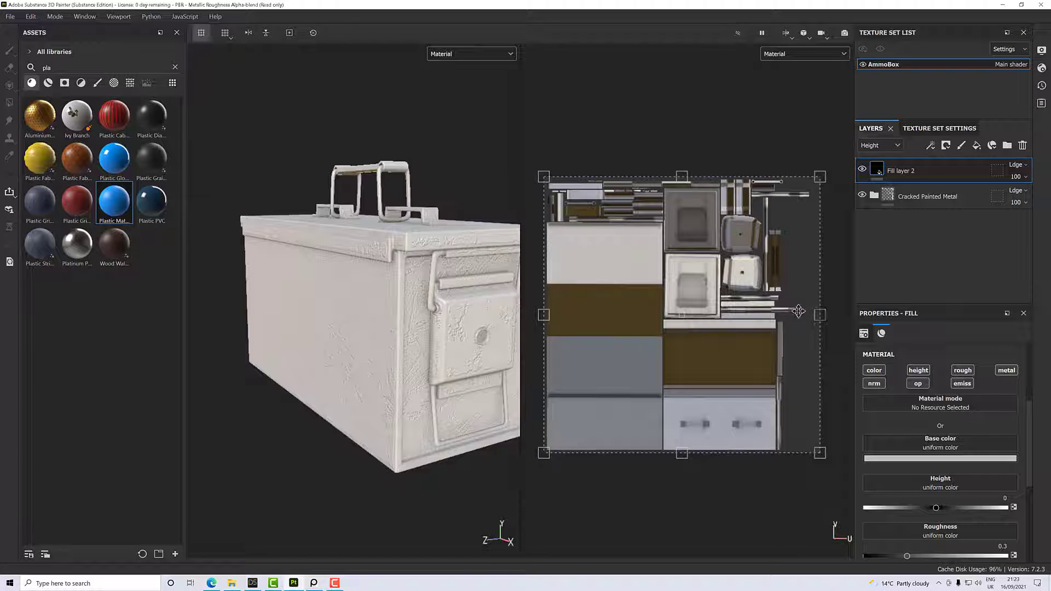
pyautogui.rightClick(906, 174)
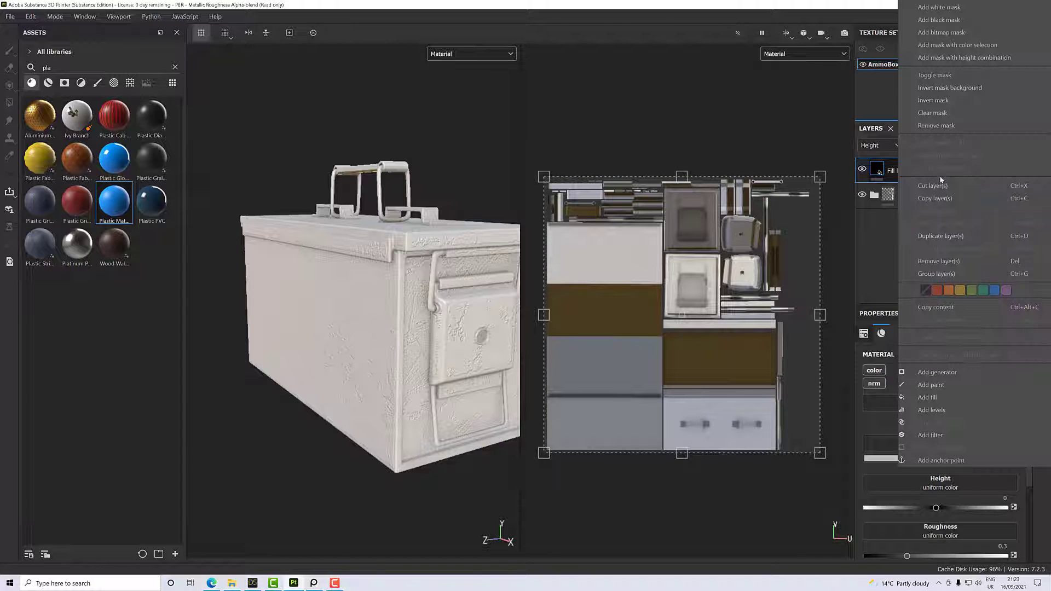
pyautogui.click(939, 20)
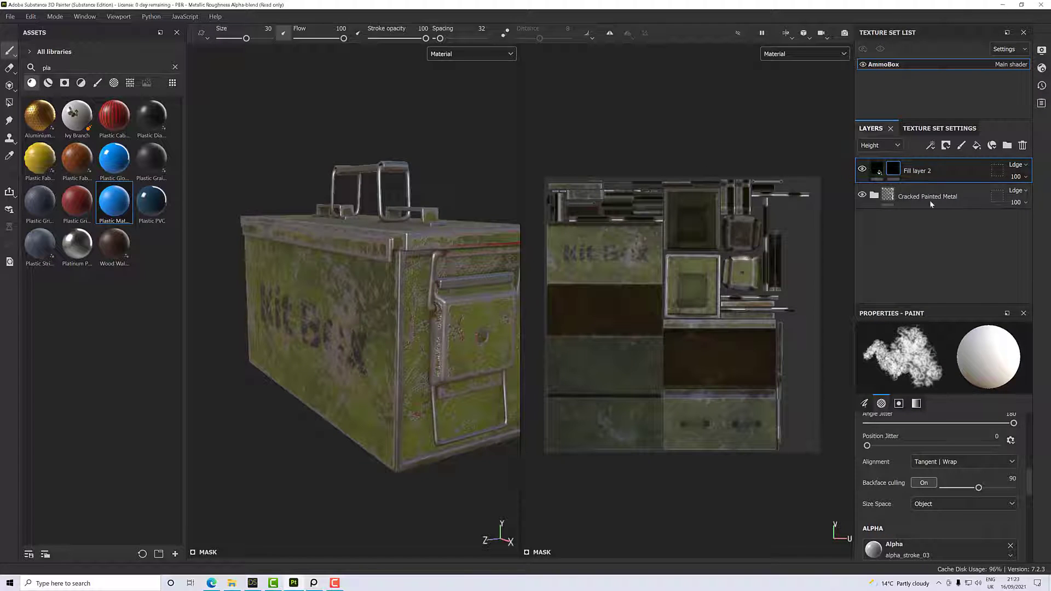
# - Add a generator to the new fill layer's mask and assign Mask Editor to it
pyautogui.rightClick(894, 171)
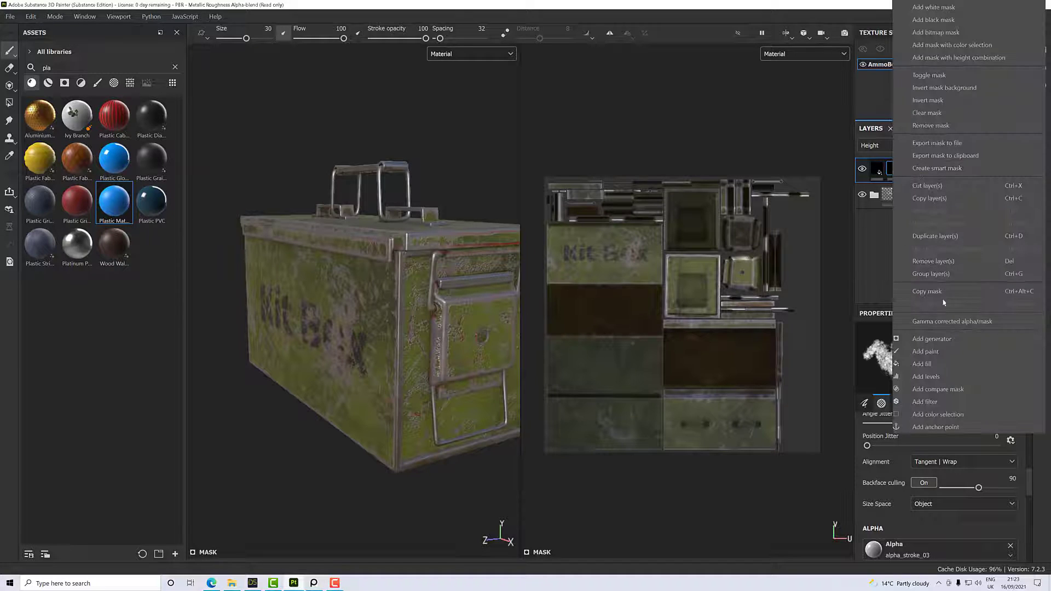
pyautogui.click(931, 339)
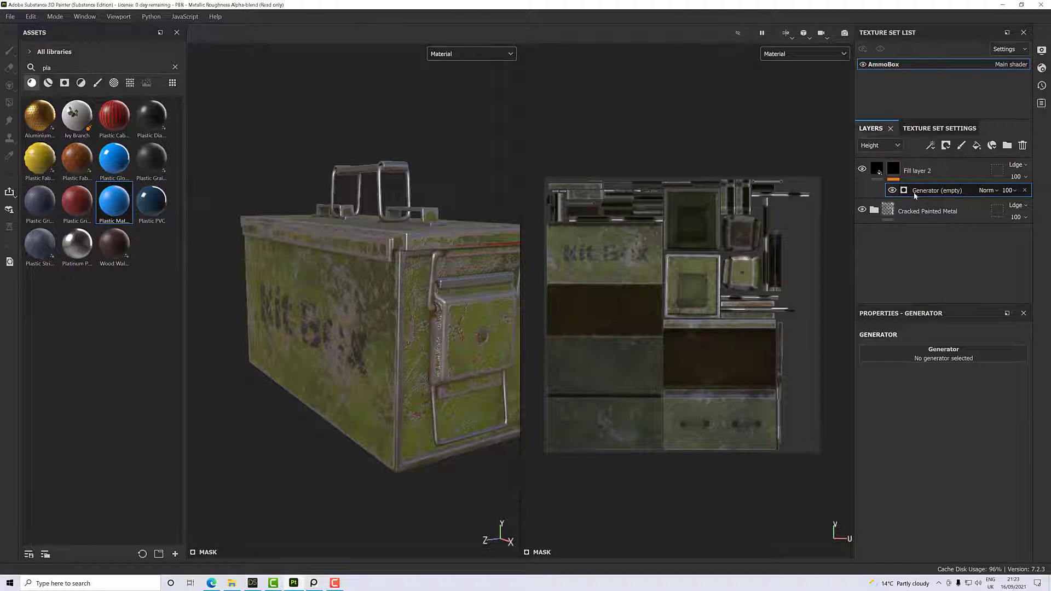
pyautogui.click(918, 354)
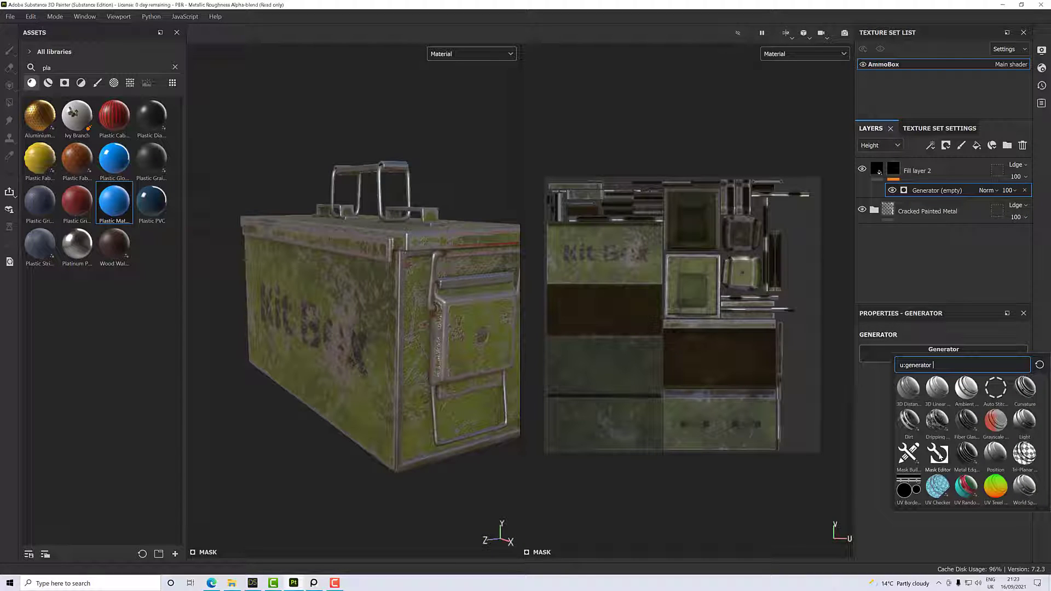
pyautogui.click(937, 454)
pyautogui.keyDown('alt'); pyautogui.moveTo(508, 392); pyautogui.dragTo(475, 353); pyautogui.keyUp('alt')
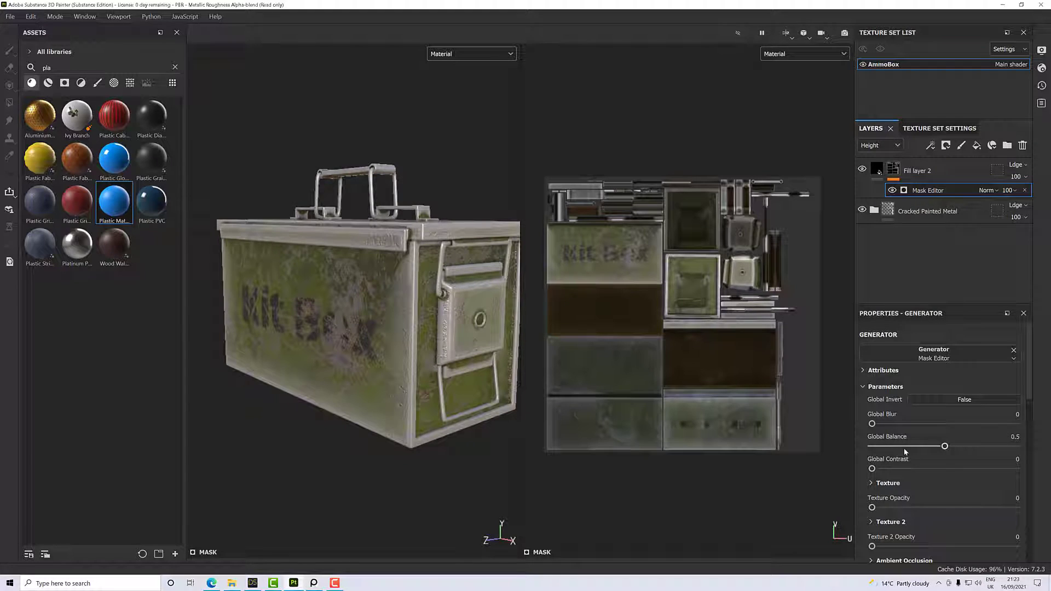
# - Set the Mask Editor's Curvature Opacity to 0 and its Position Gradient Opacity to 1
pyautogui.scroll(-4, 935, 452)
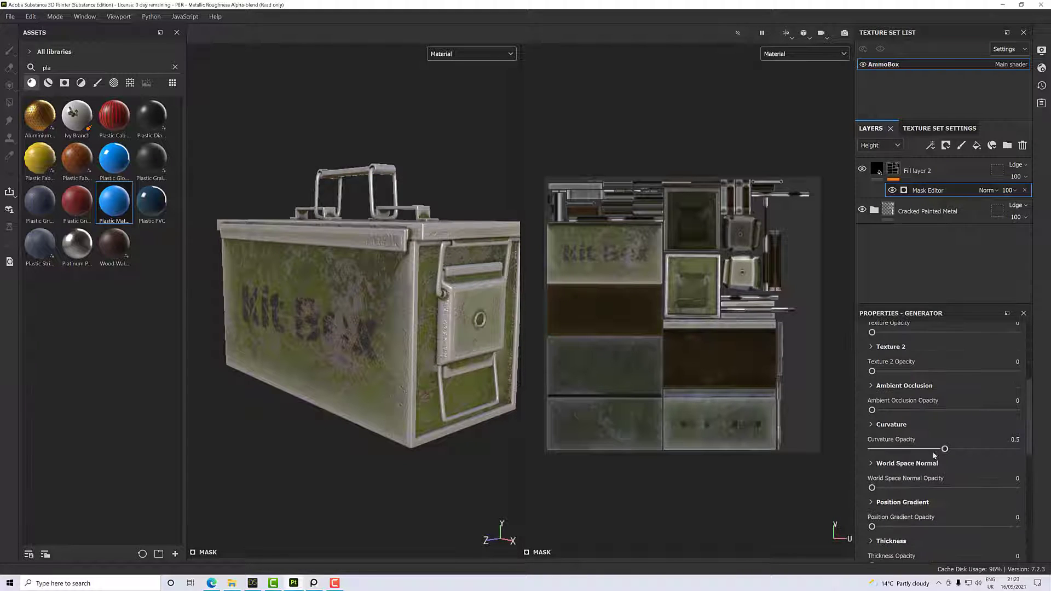
pyautogui.moveTo(945, 451); pyautogui.dragTo(865, 452)
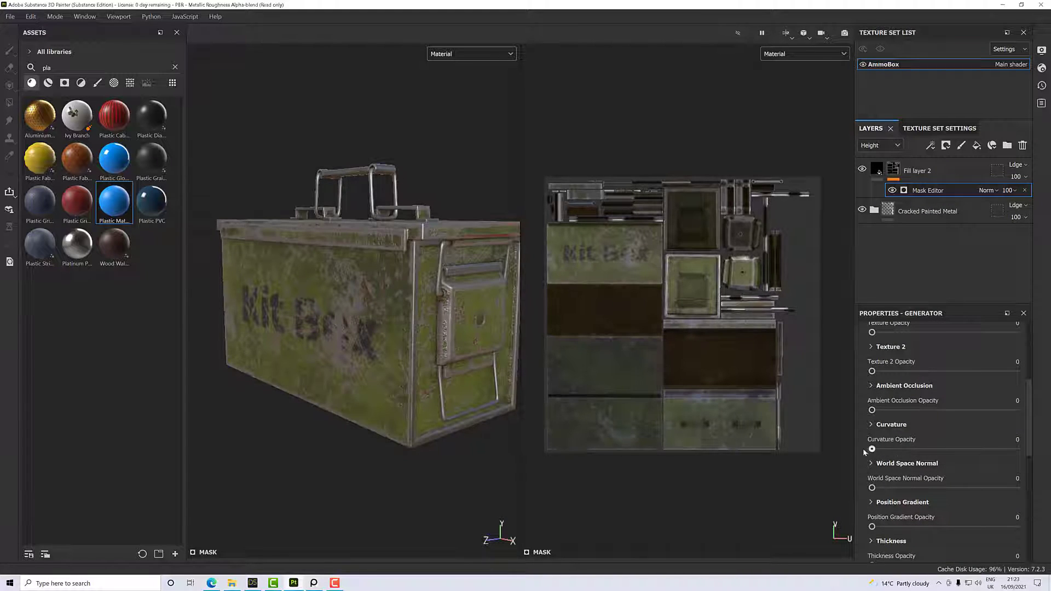
pyautogui.scroll(-2, 940, 470)
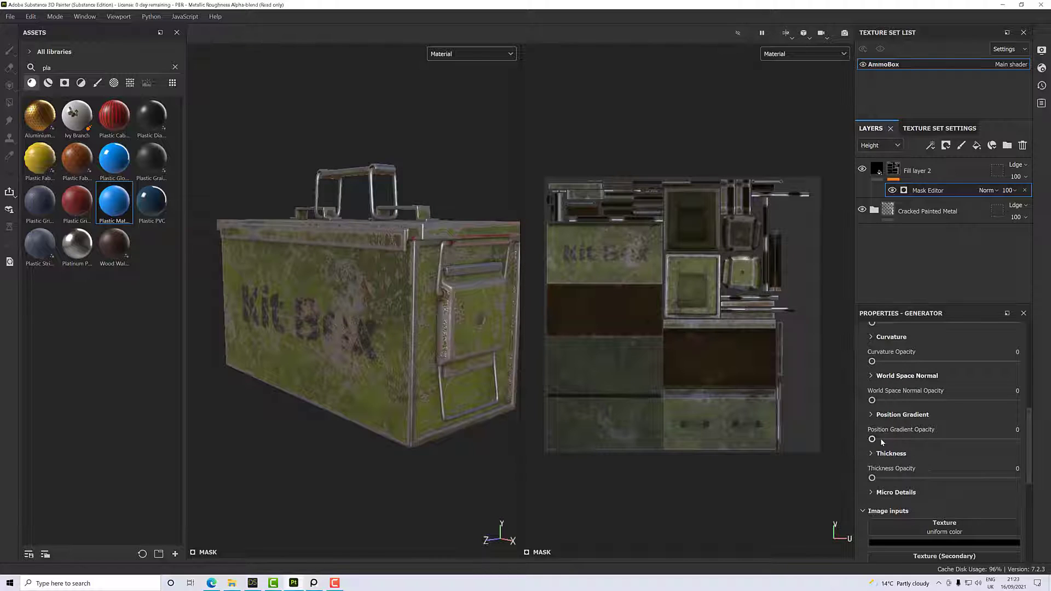
pyautogui.moveTo(873, 439); pyautogui.dragTo(1018, 440)
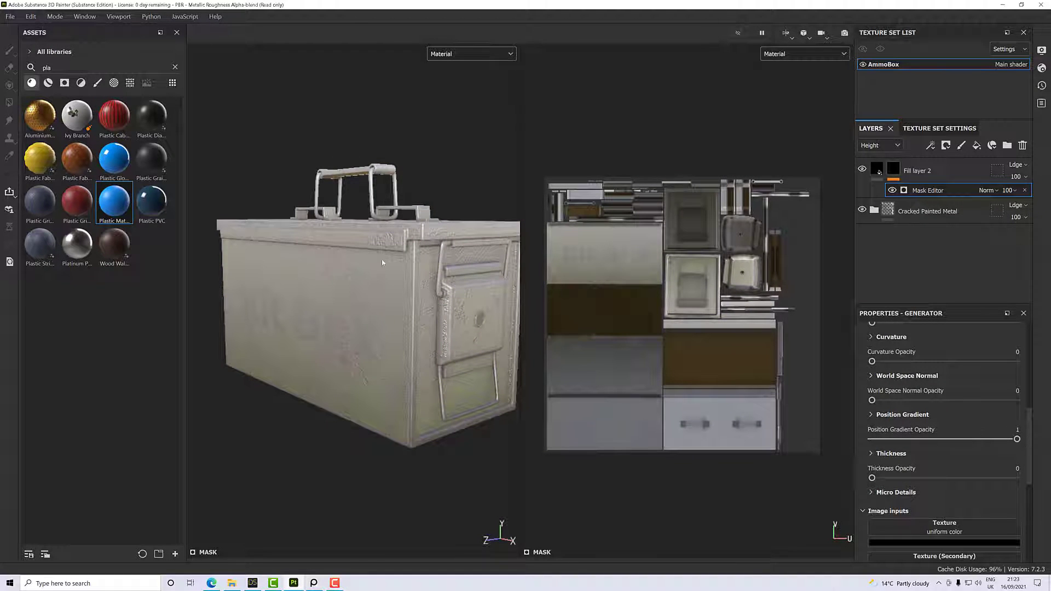
# - Invert the position gradient and set its Balance to 0.26 and Contrast to 0.22
pyautogui.click(871, 417)
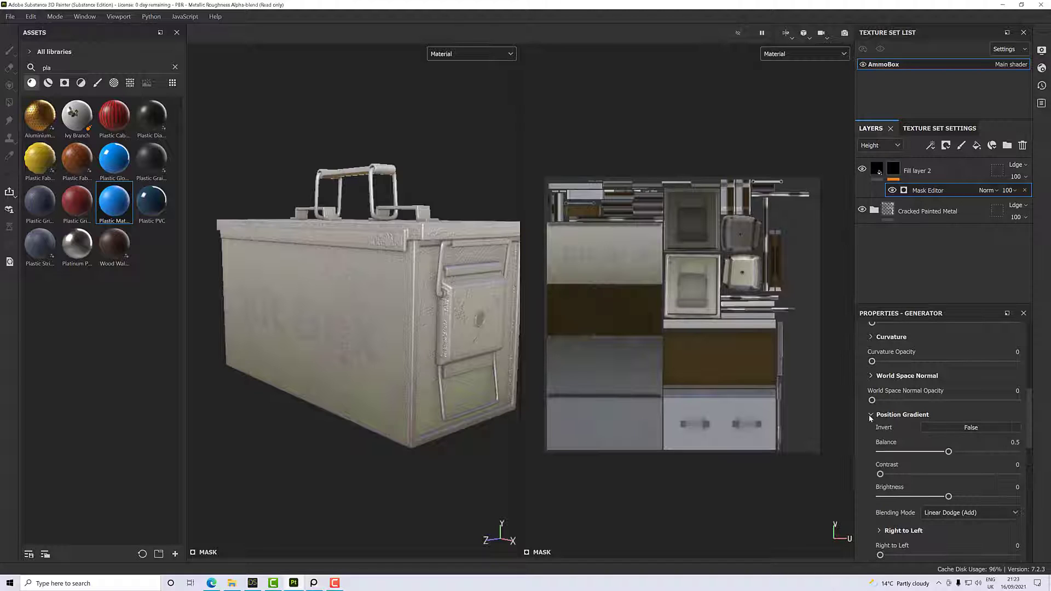
pyautogui.click(950, 429)
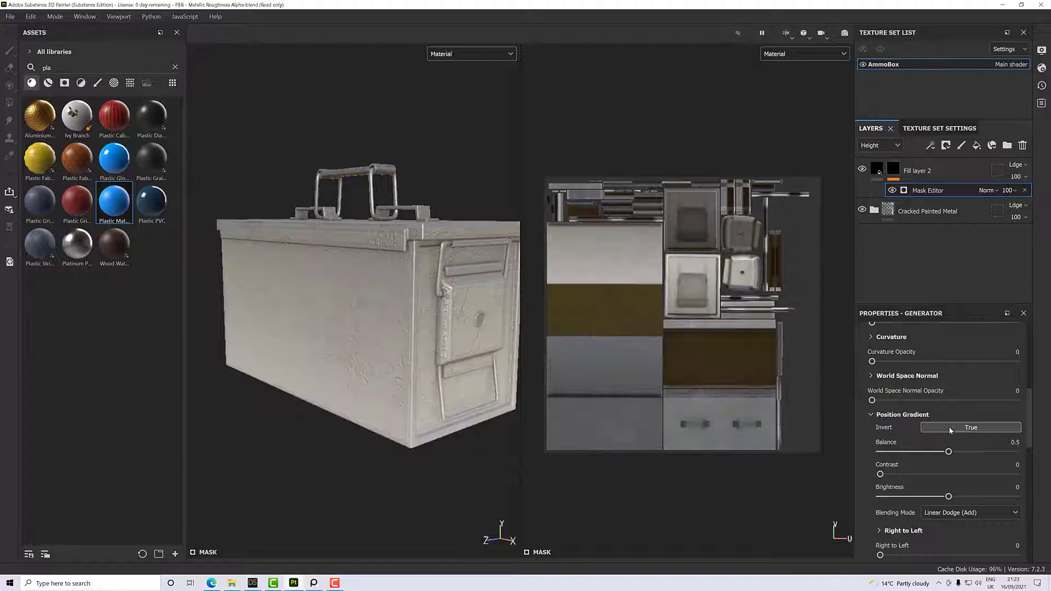
pyautogui.scroll(-1, 941, 469)
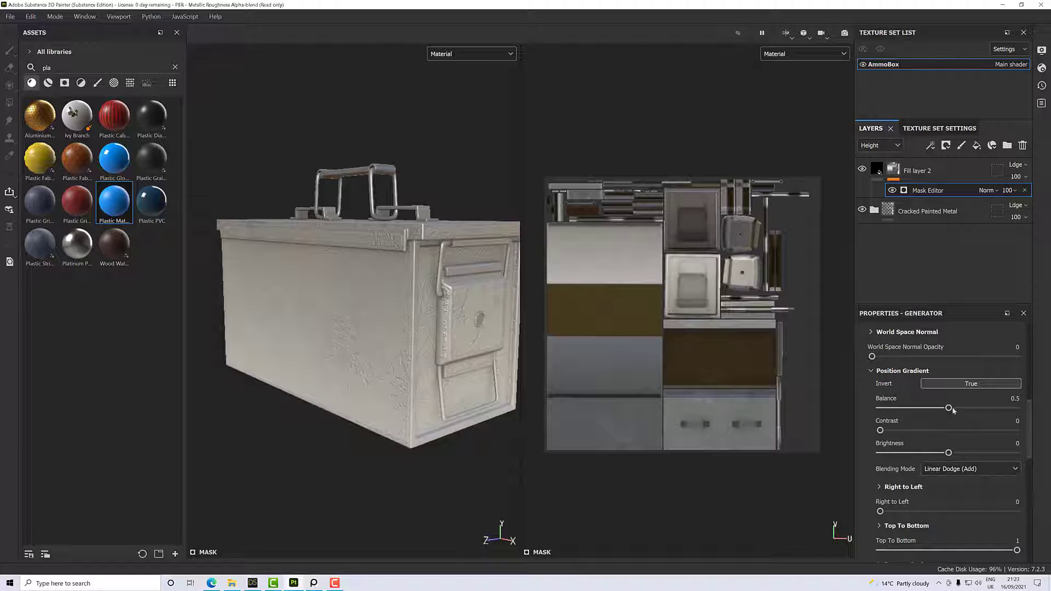
pyautogui.moveTo(949, 408); pyautogui.dragTo(909, 417)
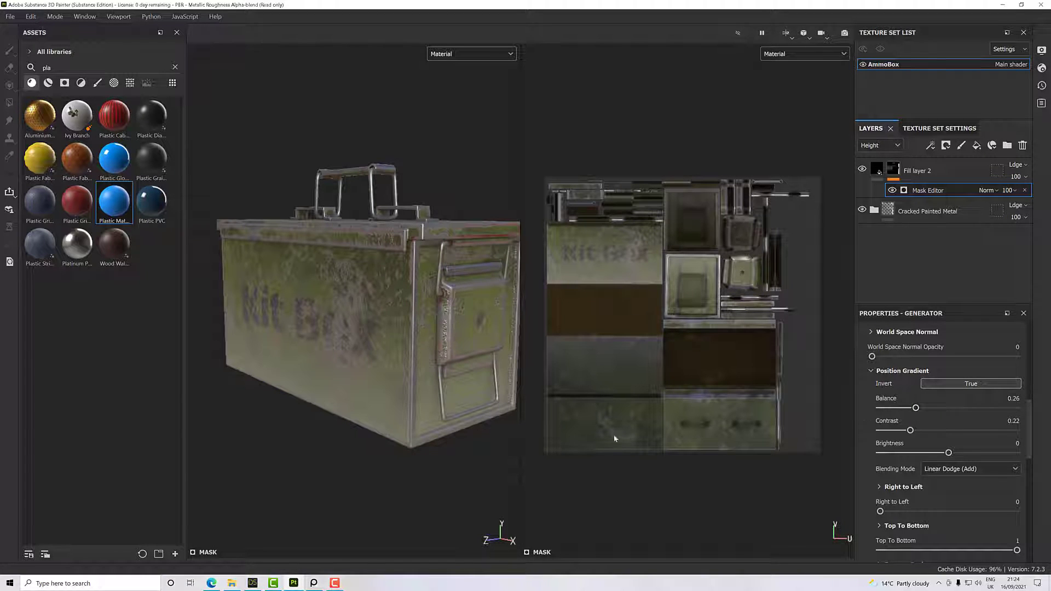
# - Disable the height, metallic, emissive, opacity and normal channels of the masked fill layer, keeping only color and roughness
pyautogui.scroll(-3, 469, 418)
pyautogui.keyDown('alt'); pyautogui.moveTo(478, 381); pyautogui.dragTo(460, 407); pyautogui.keyUp('alt')
pyautogui.scroll(5, 432, 398)
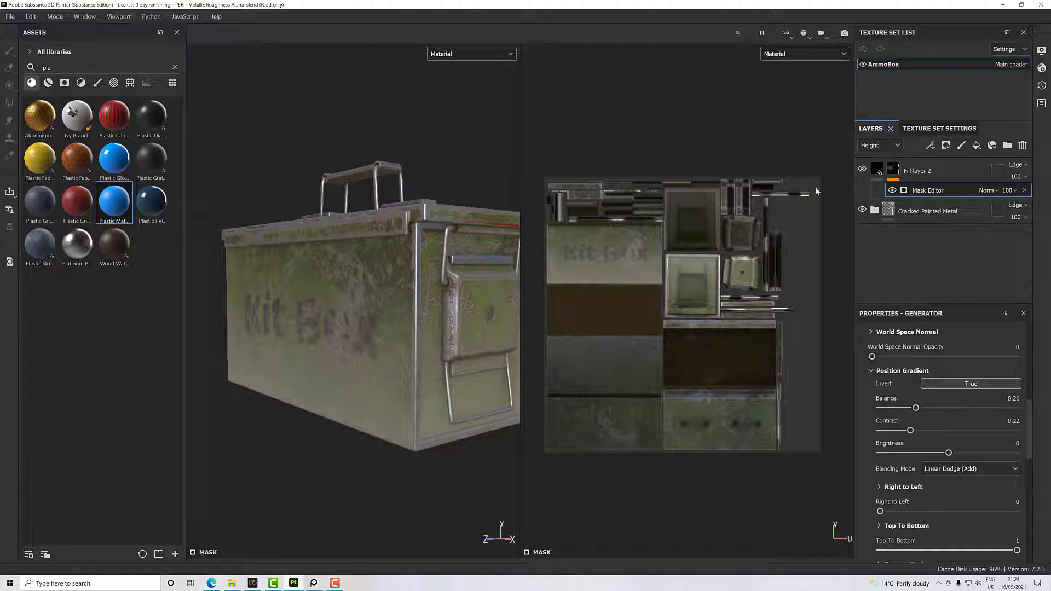
pyautogui.click(877, 170)
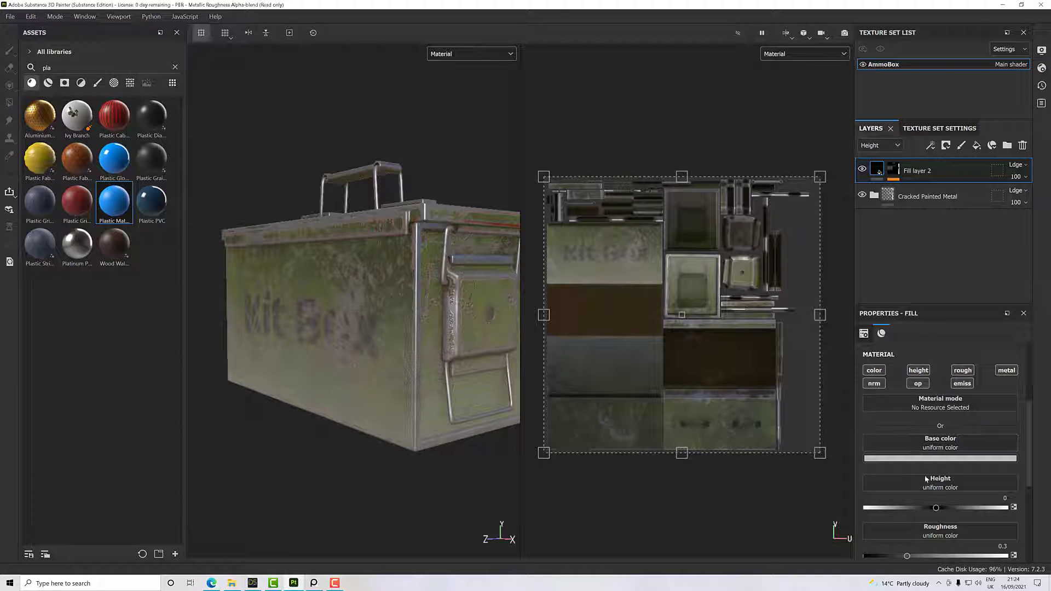
pyautogui.click(919, 370)
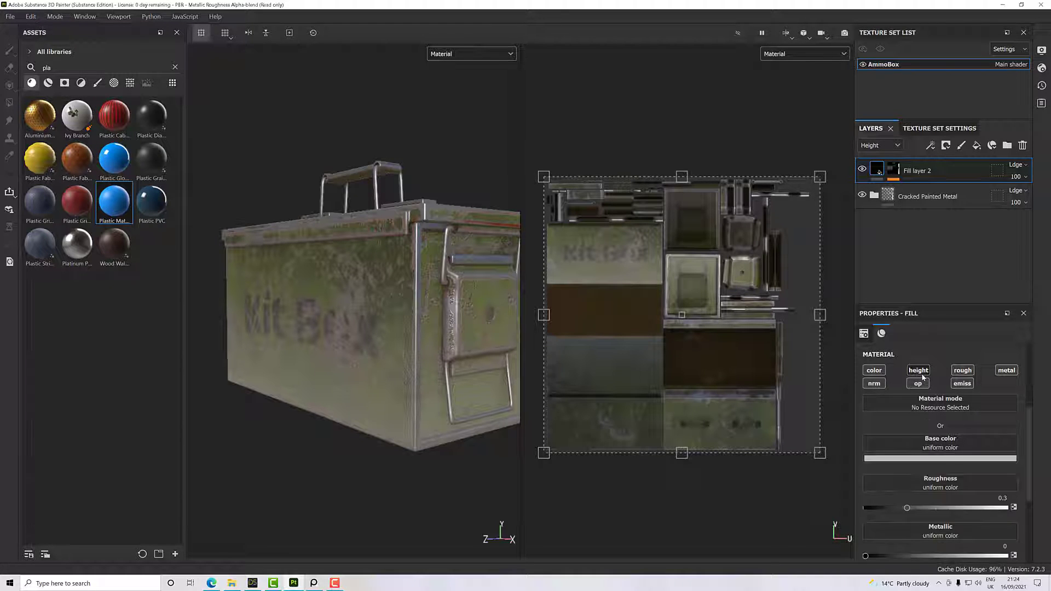
pyautogui.click(1006, 370)
pyautogui.click(962, 384)
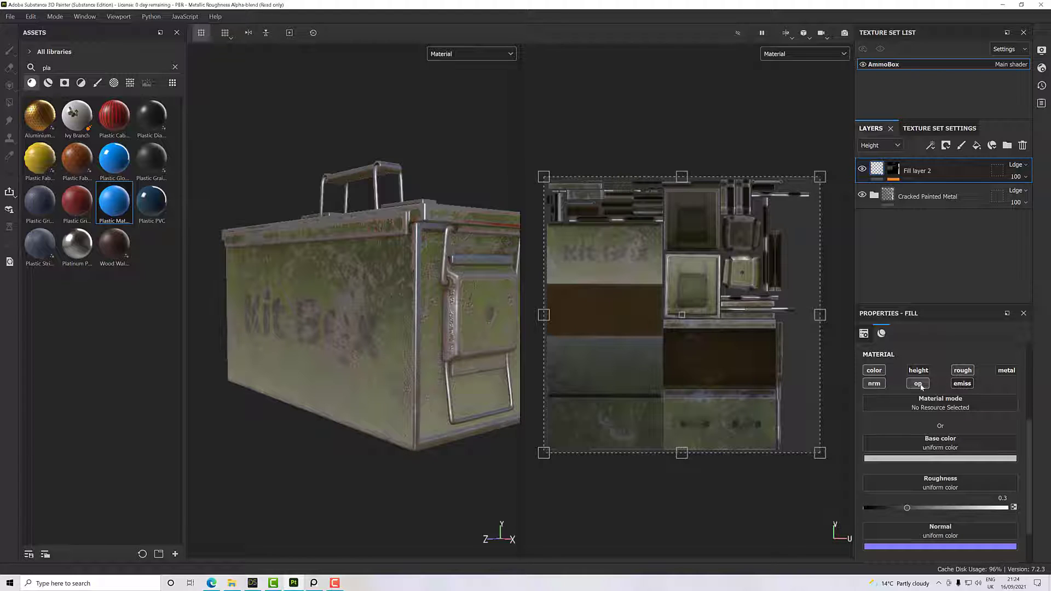
pyautogui.click(917, 384)
pyautogui.click(876, 384)
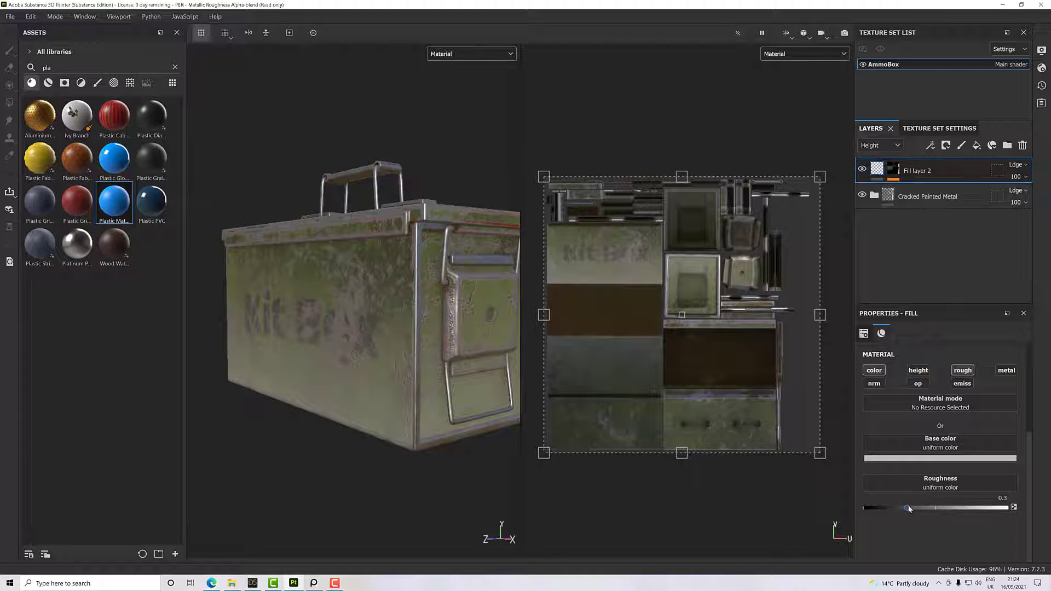
# - Set the masked fill layer's roughness to 0.5644 and its base color to black
pyautogui.moveTo(909, 508); pyautogui.dragTo(946, 512)
pyautogui.click(919, 458)
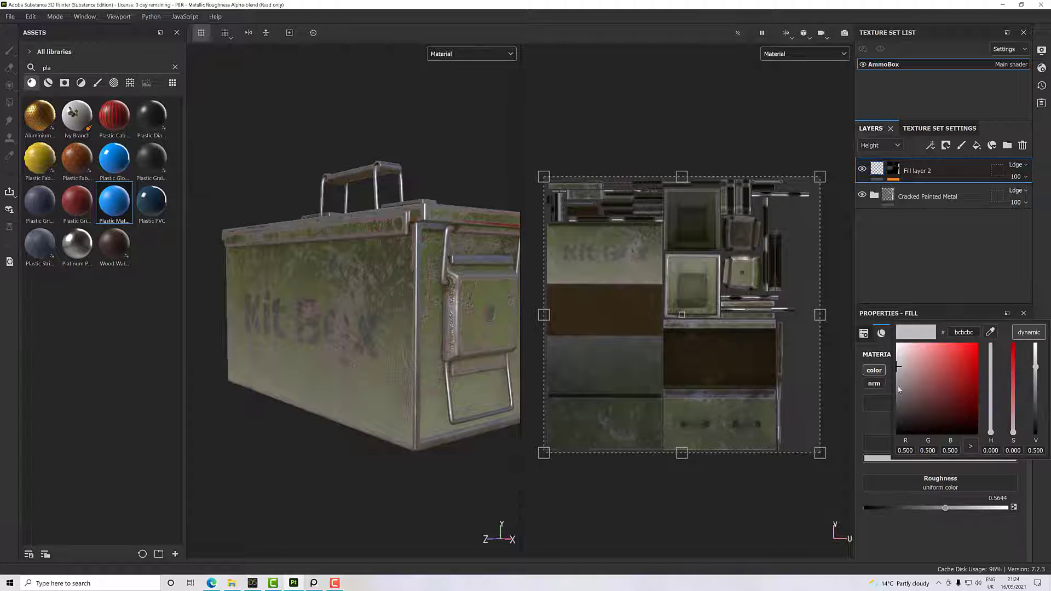
pyautogui.moveTo(899, 389); pyautogui.dragTo(889, 435)
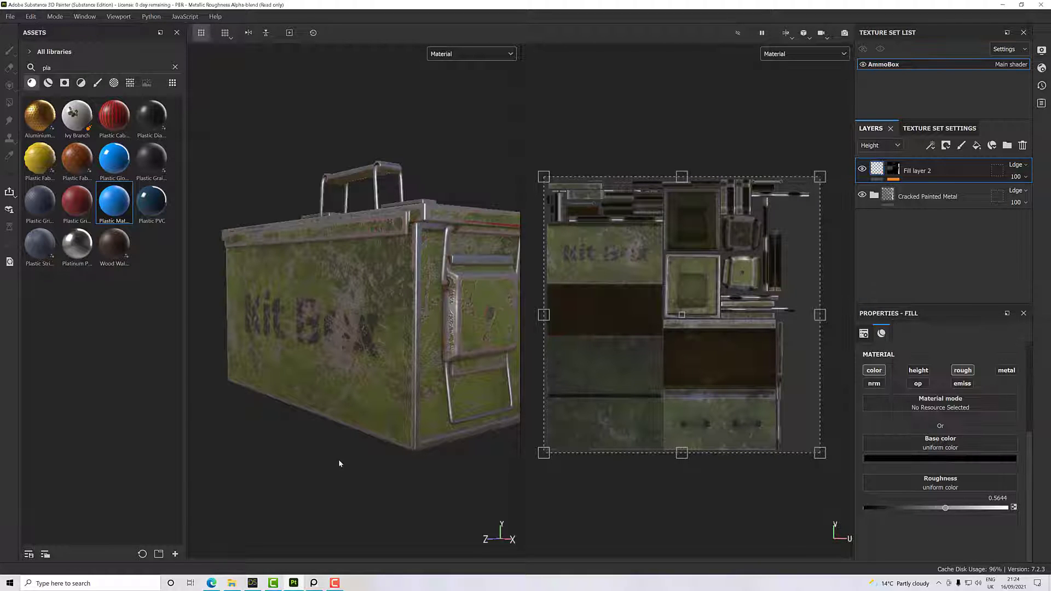
# - Check the darkened gradient on the box from several angles and set the fill layer's roughness to 0.7348
pyautogui.keyDown('alt'); pyautogui.moveTo(340, 461); pyautogui.dragTo(395, 401); pyautogui.keyUp('alt')
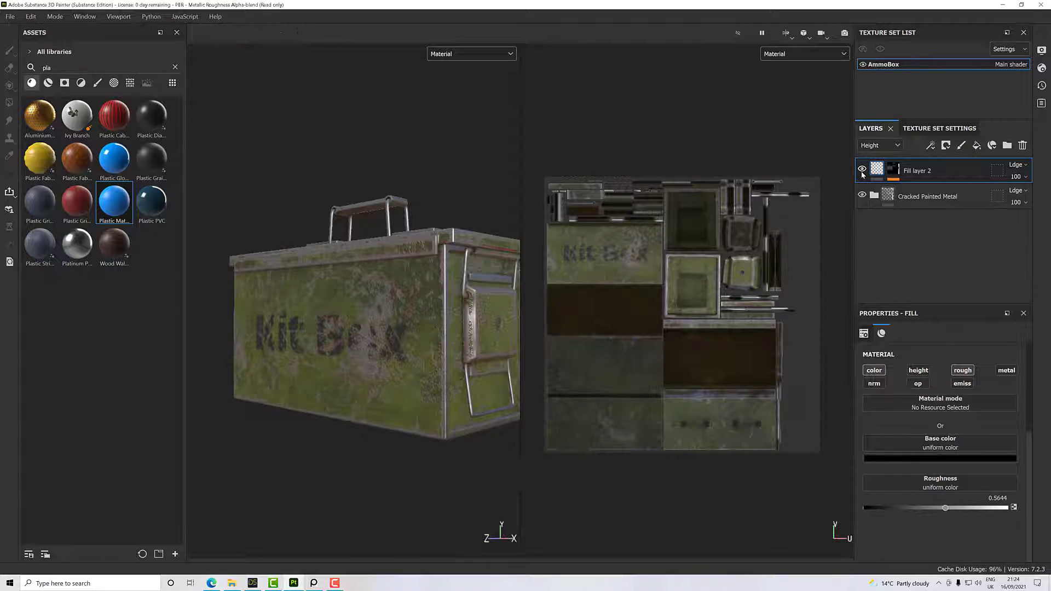
pyautogui.keyDown('alt'); pyautogui.moveTo(438, 339); pyautogui.dragTo(417, 428); pyautogui.keyUp('alt')
pyautogui.scroll(2, 417, 428)
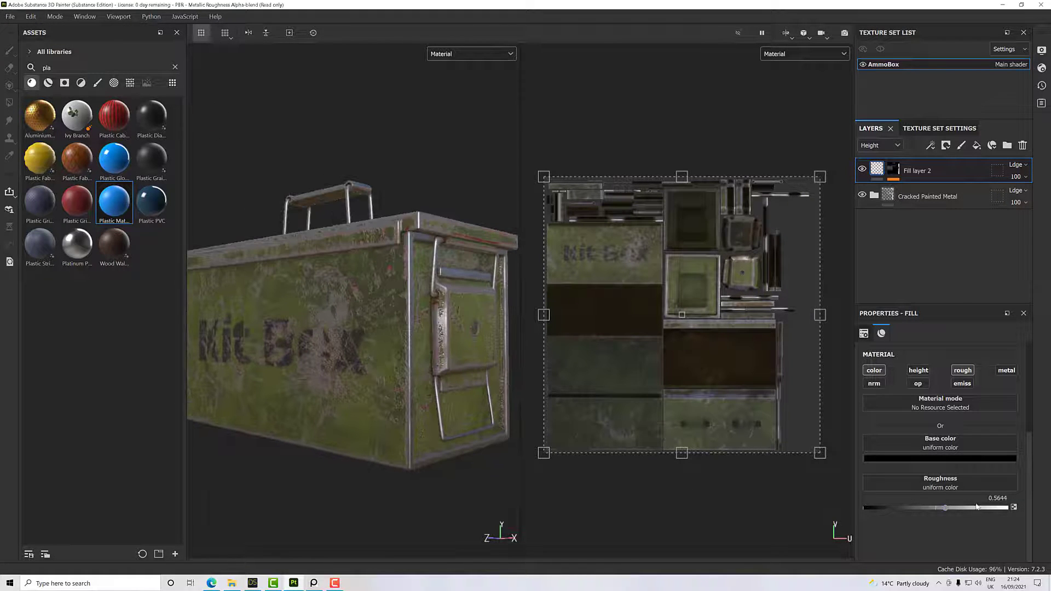
pyautogui.moveTo(948, 510); pyautogui.dragTo(969, 508)
# - Display only the Roughness channel on the box and set the fill layer's roughness to 1
pyautogui.keyDown('alt'); pyautogui.moveTo(449, 455); pyautogui.dragTo(537, 363); pyautogui.keyUp('alt')
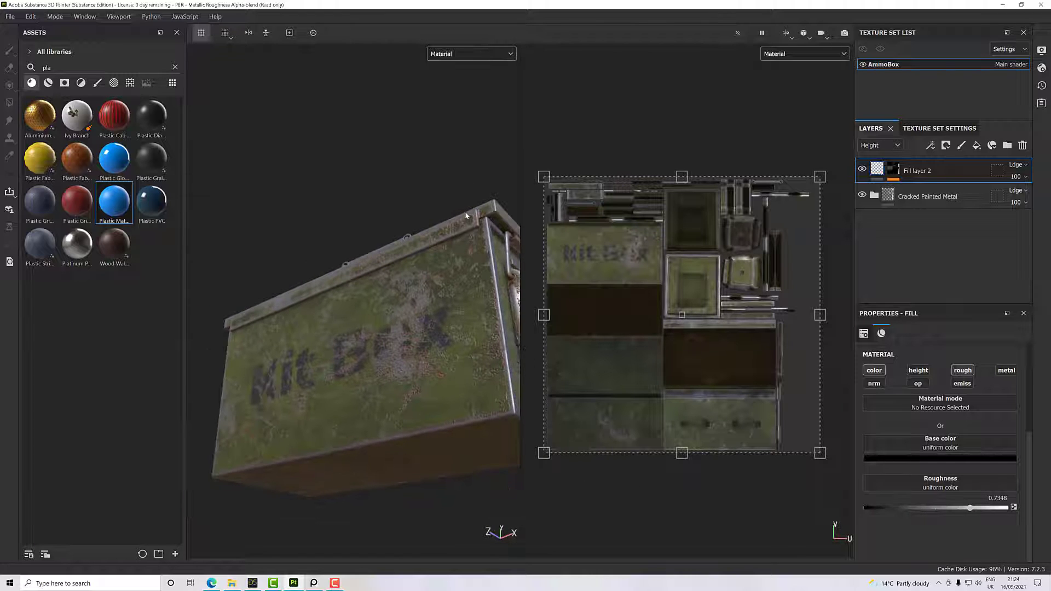
pyautogui.click(469, 55)
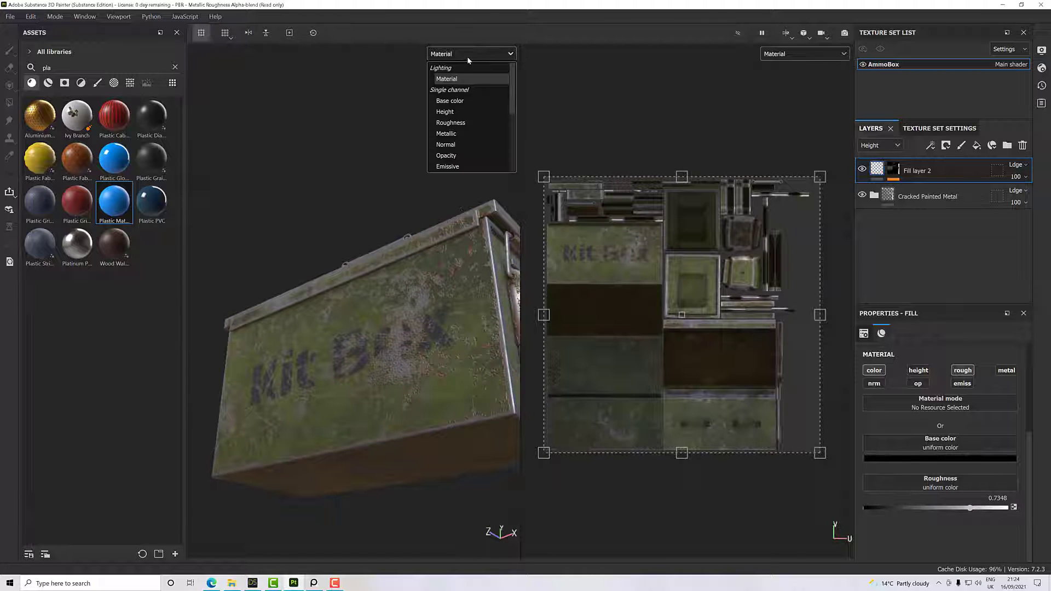
pyautogui.click(465, 122)
pyautogui.keyDown('alt'); pyautogui.moveTo(462, 213); pyautogui.dragTo(476, 222); pyautogui.keyUp('alt')
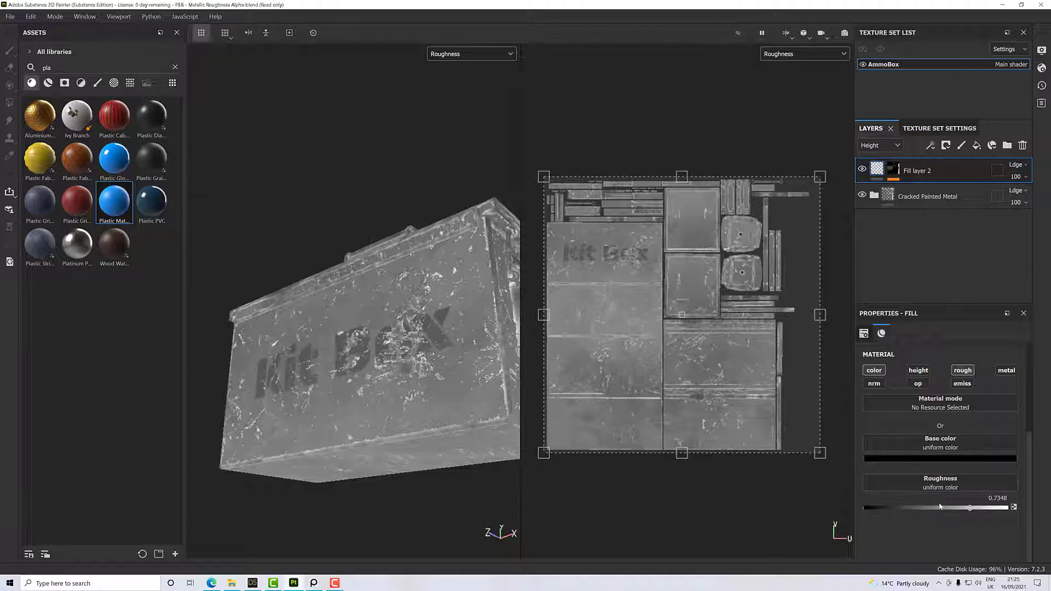
pyautogui.moveTo(972, 510); pyautogui.dragTo(1032, 509)
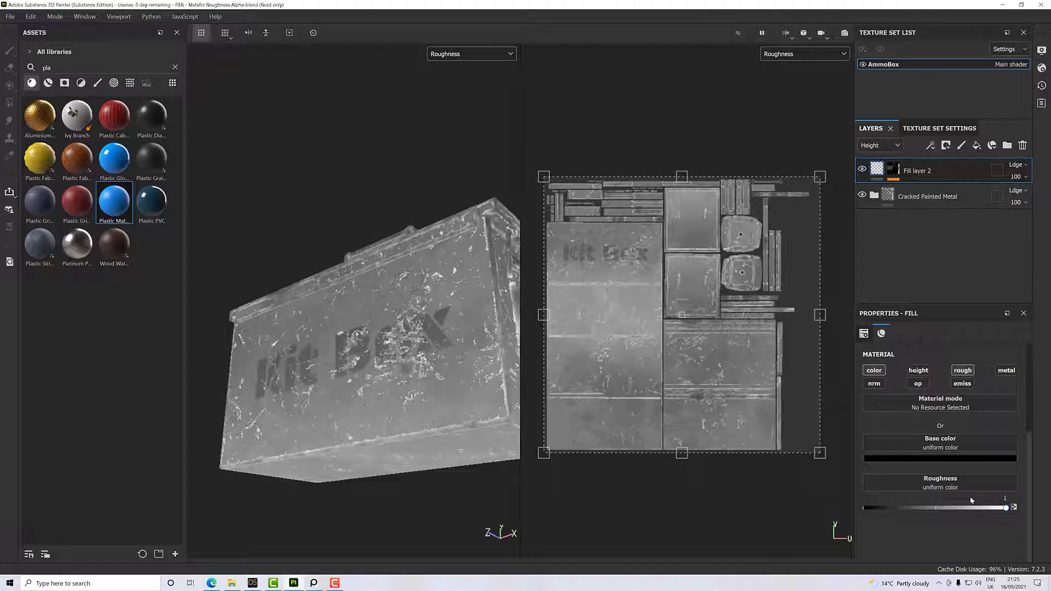
# - Restore the Material display and examine the box's ends and sides under the light
pyautogui.click(471, 58)
pyautogui.click(467, 76)
pyautogui.keyDown('alt'); pyautogui.moveTo(466, 109); pyautogui.dragTo(467, 208); pyautogui.keyUp('alt')
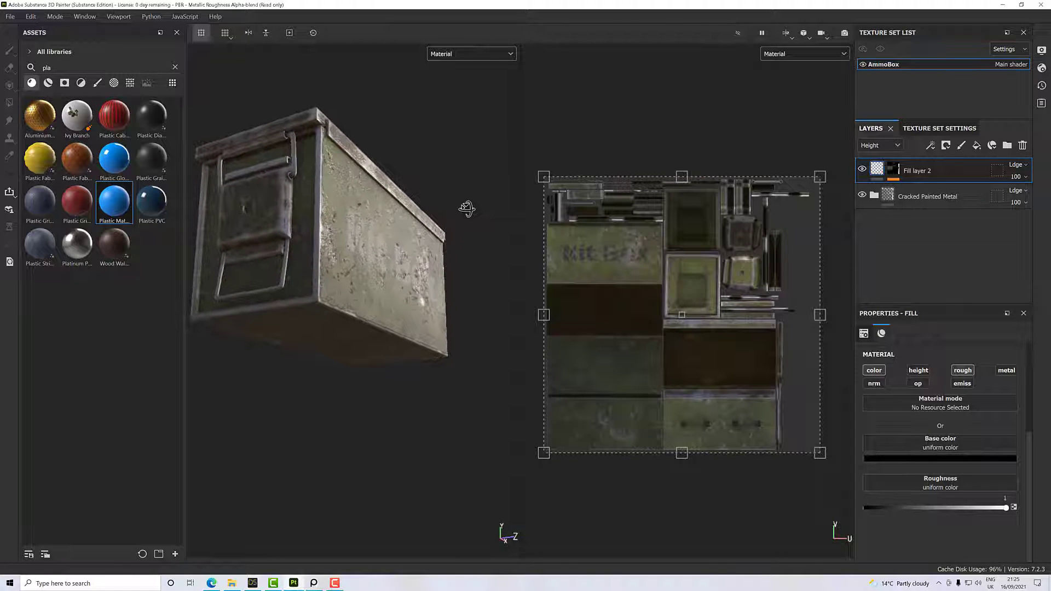
# - Rotate the environment lighting around the box and examine its end, lid and lettered side from several angles
pyautogui.press('shift')
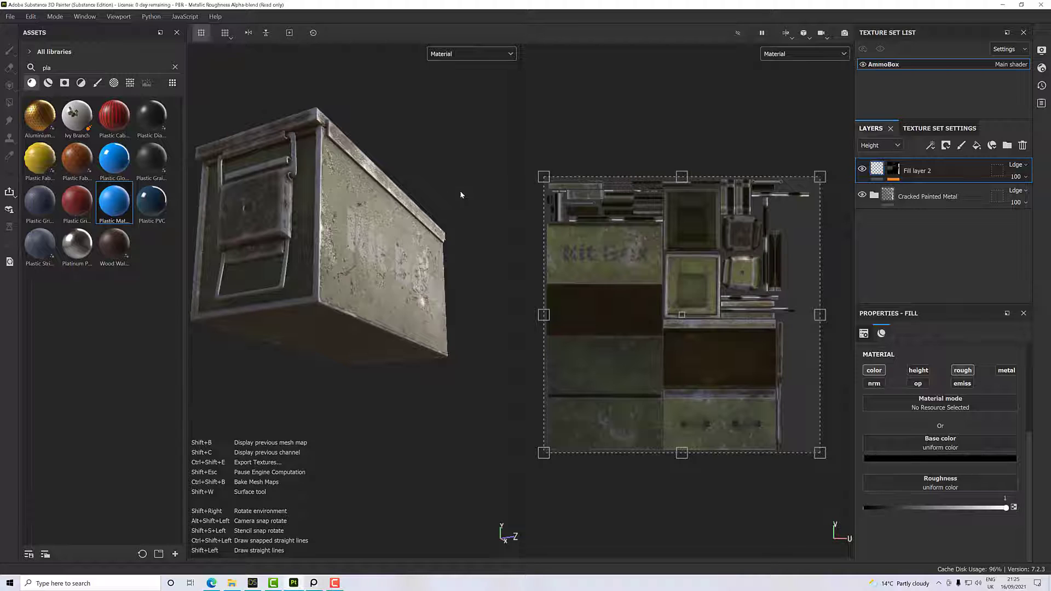
pyautogui.keyDown('shift'); pyautogui.moveTo(464, 179); pyautogui.dragTo(369, 176, button='right'); pyautogui.keyUp('shift')
pyautogui.keyDown('alt'); pyautogui.moveTo(424, 183); pyautogui.dragTo(429, 213); pyautogui.keyUp('alt')
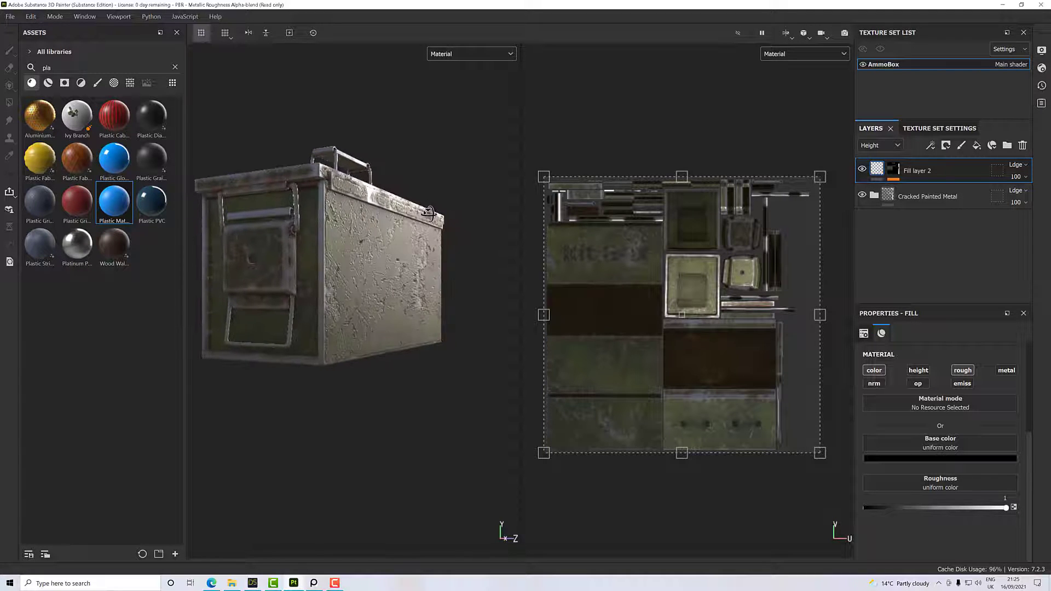
pyautogui.keyDown('shift'); pyautogui.moveTo(428, 213); pyautogui.dragTo(440, 214, button='right'); pyautogui.keyUp('shift')
pyautogui.keyDown('shift'); pyautogui.moveTo(425, 215); pyautogui.dragTo(428, 214, button='right'); pyautogui.keyUp('shift')
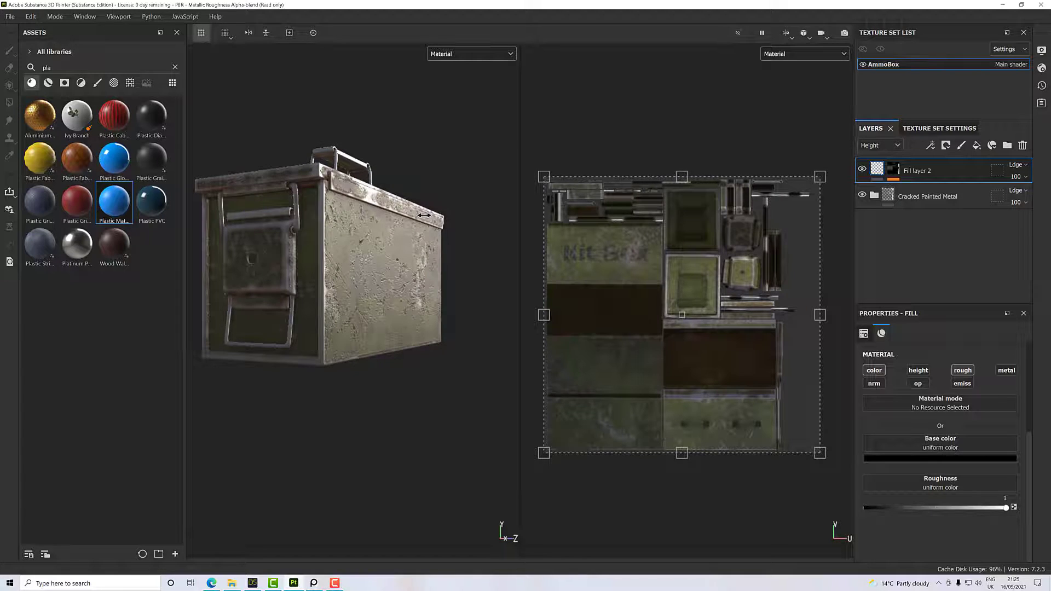
pyautogui.keyDown('alt'); pyautogui.moveTo(428, 213); pyautogui.dragTo(373, 267); pyautogui.keyUp('alt')
pyautogui.scroll(2, 404, 226)
pyautogui.keyDown('alt'); pyautogui.moveTo(405, 229); pyautogui.dragTo(368, 197); pyautogui.keyUp('alt')
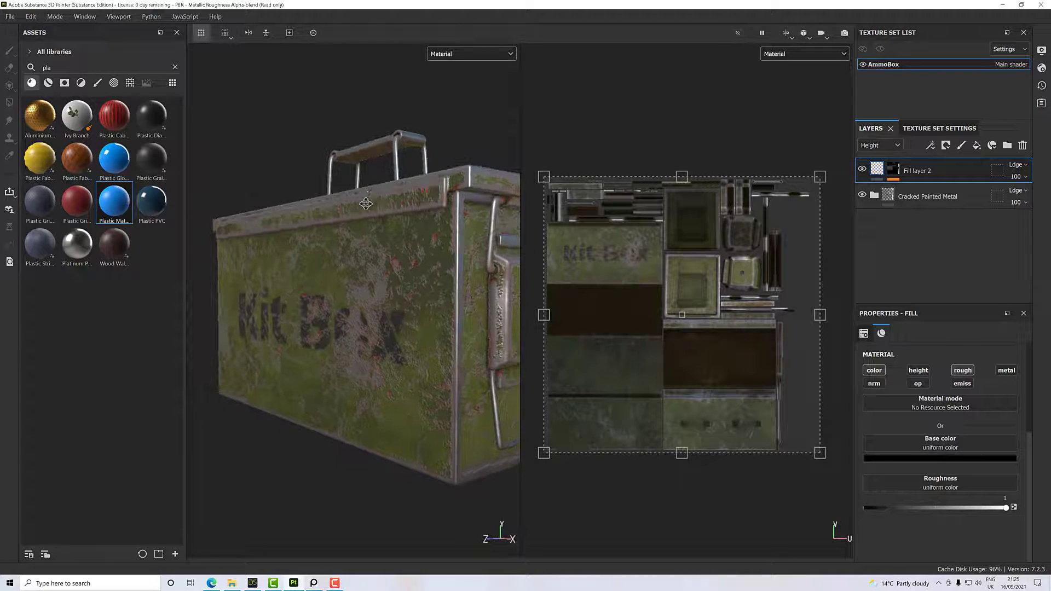
pyautogui.keyDown('alt'); pyautogui.moveTo(370, 197); pyautogui.dragTo(366, 218, button='middle'); pyautogui.keyUp('alt')
pyautogui.scroll(1, 366, 218)
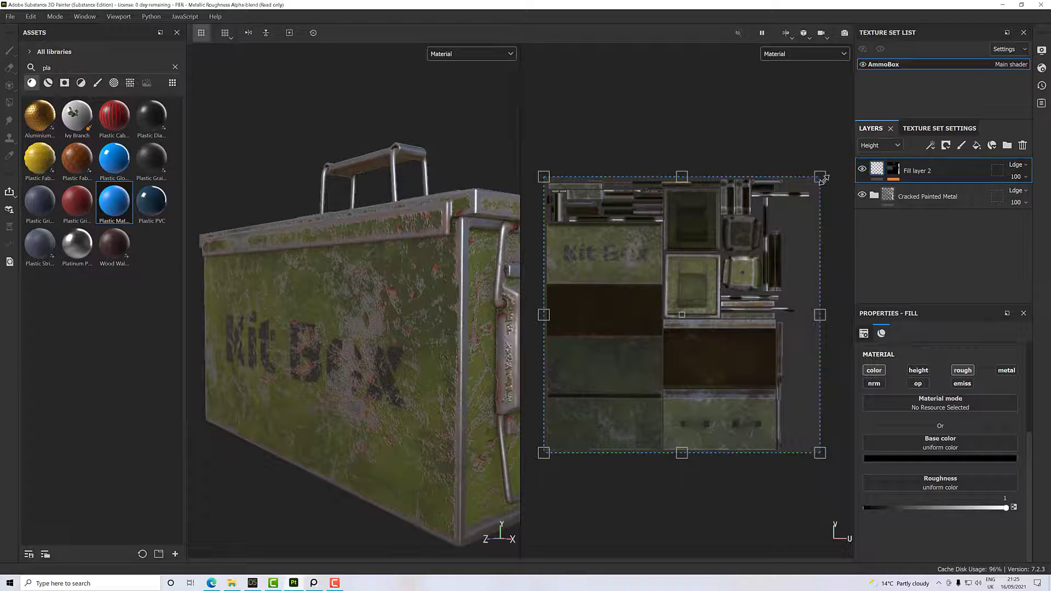
# - Add a new fill layer above Fill layer 2 with a black mask and apply the Dirt generator to that mask
pyautogui.click(977, 145)
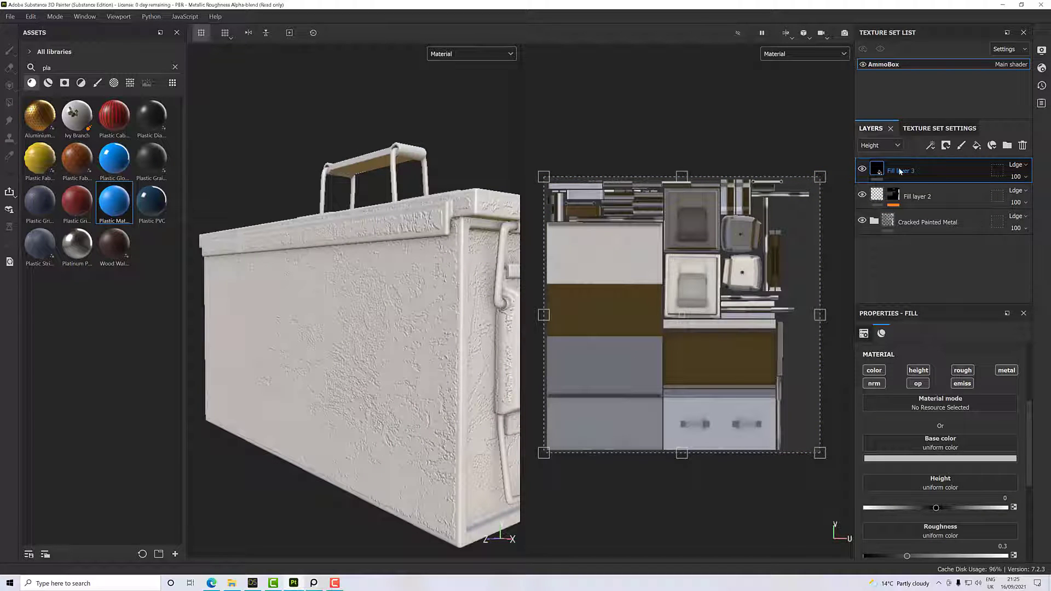
pyautogui.rightClick(900, 172)
pyautogui.click(931, 22)
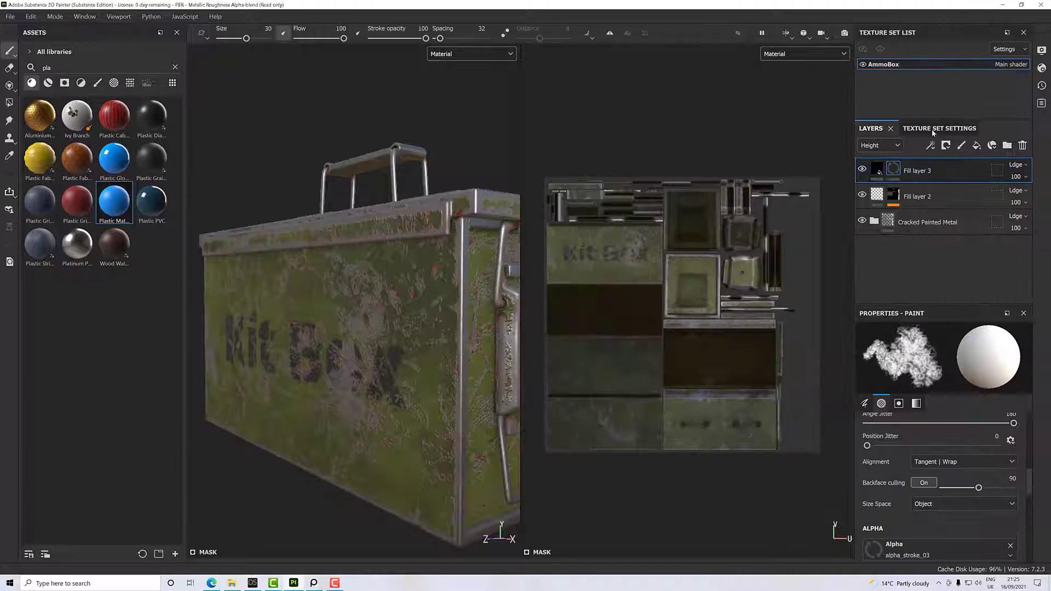
pyautogui.rightClick(895, 168)
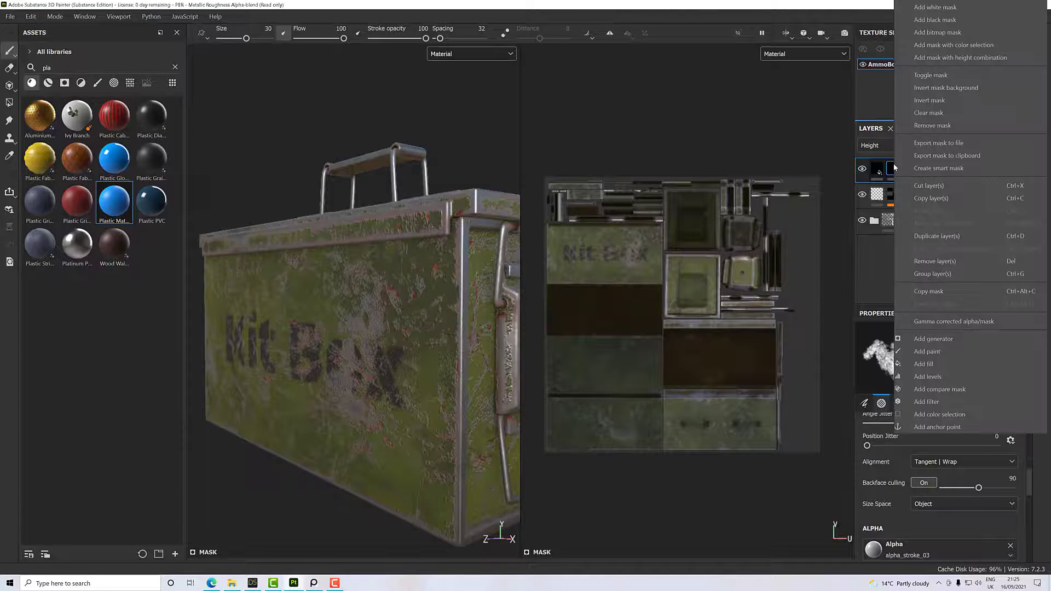
pyautogui.click(939, 340)
pyautogui.click(951, 354)
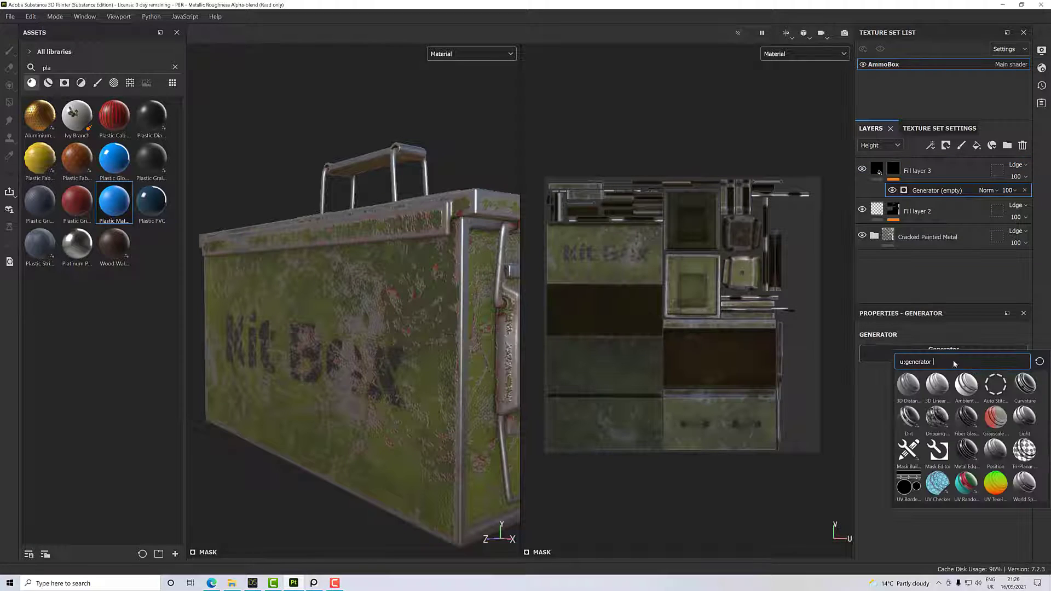
pyautogui.click(909, 417)
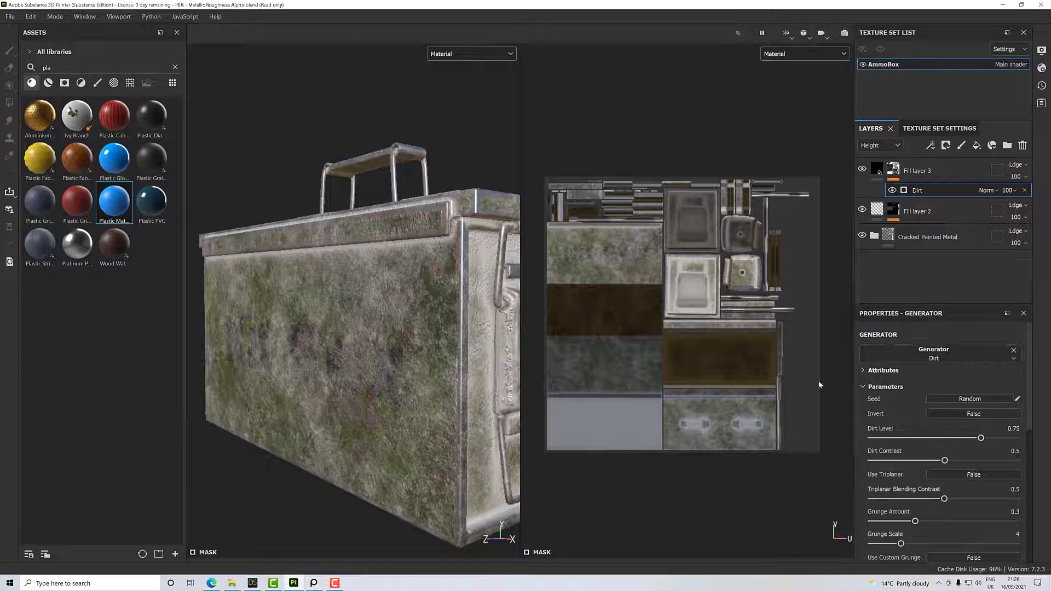
# - Set the Dirt generator's edges masking to 1 and its grunge scale to 1
pyautogui.keyDown('alt'); pyautogui.moveTo(405, 356); pyautogui.dragTo(520, 333); pyautogui.keyUp('alt')
pyautogui.scroll(3, 477, 332)
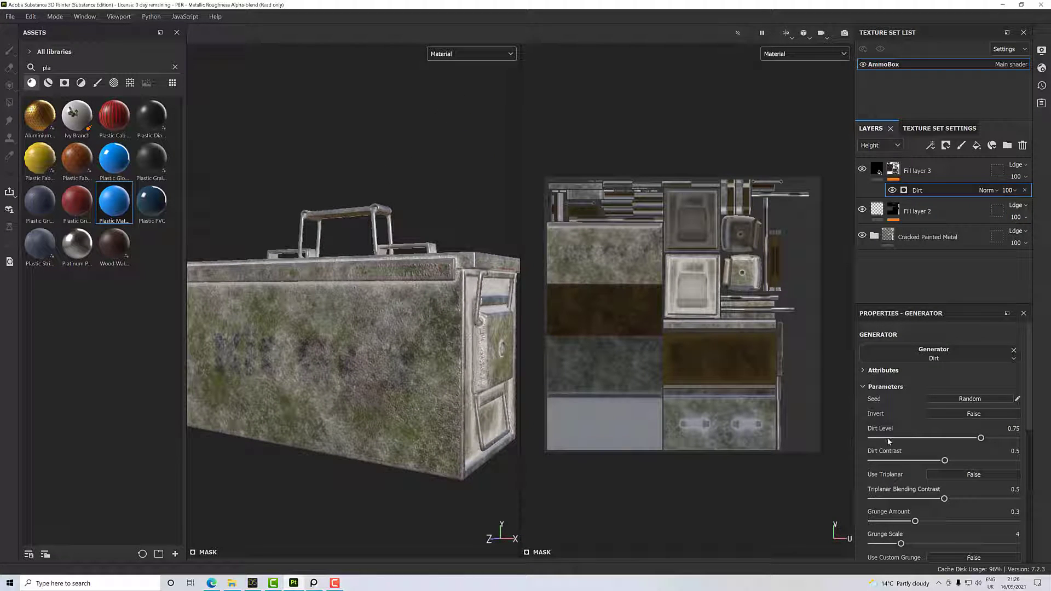
pyautogui.scroll(-3, 889, 441)
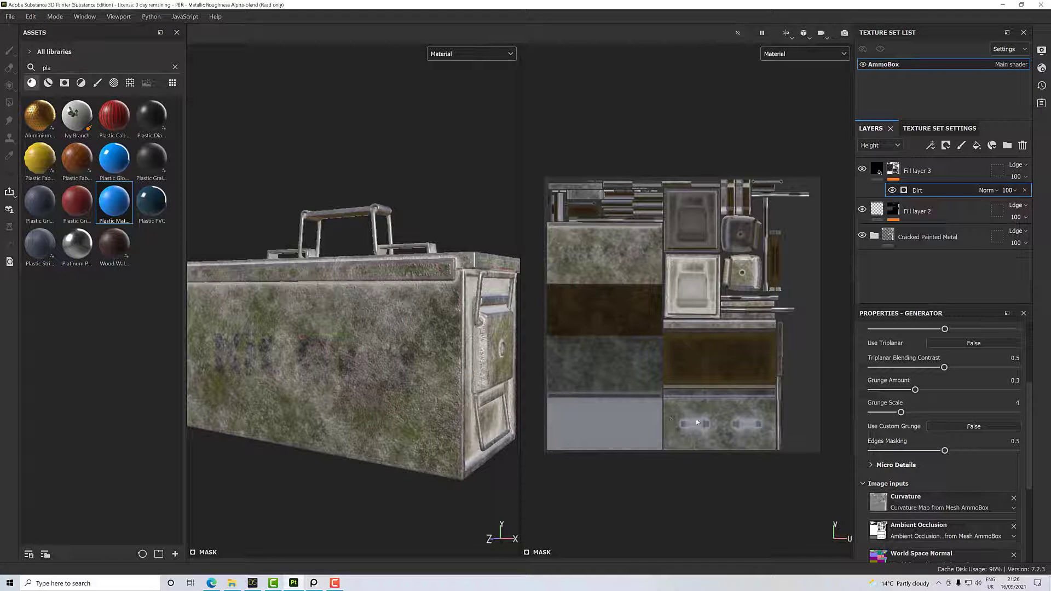
pyautogui.keyDown('alt'); pyautogui.moveTo(484, 332); pyautogui.dragTo(497, 358); pyautogui.keyUp('alt')
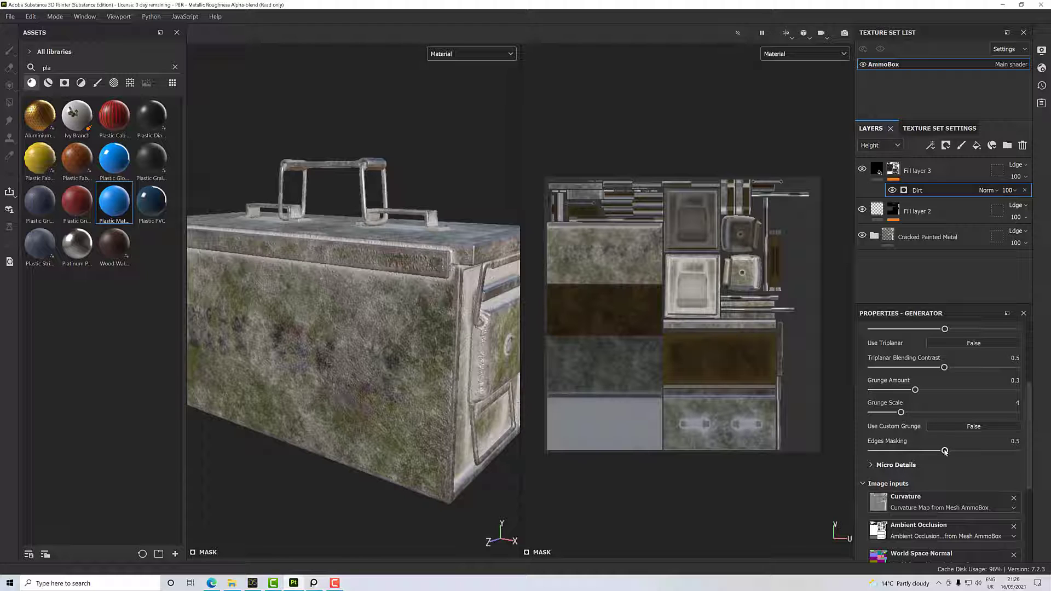
pyautogui.moveTo(944, 451); pyautogui.dragTo(1024, 451)
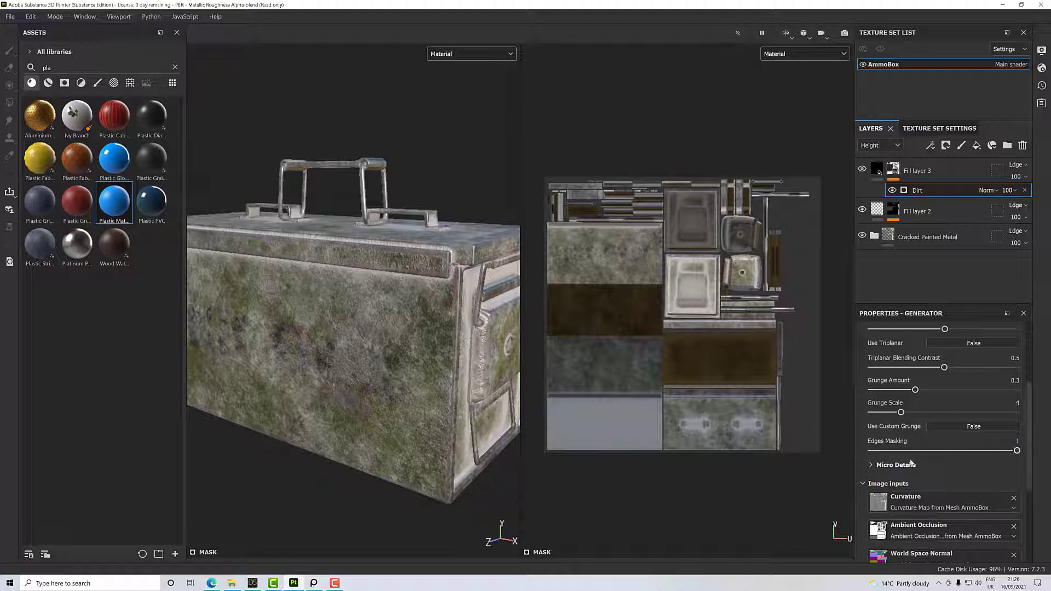
pyautogui.keyDown('alt'); pyautogui.moveTo(477, 388); pyautogui.dragTo(431, 373); pyautogui.keyUp('alt')
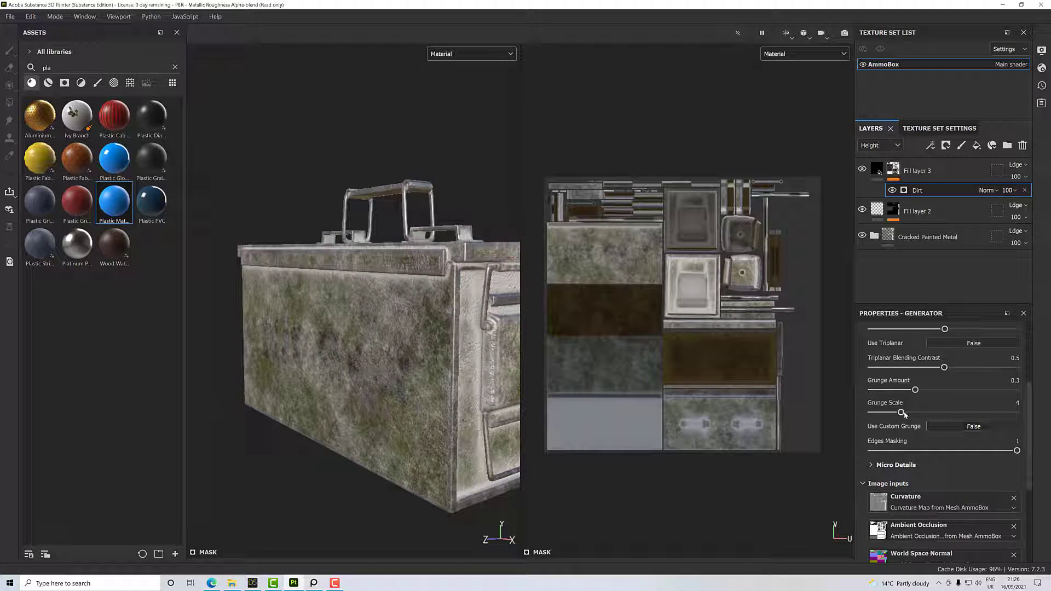
pyautogui.moveTo(905, 415); pyautogui.dragTo(872, 415)
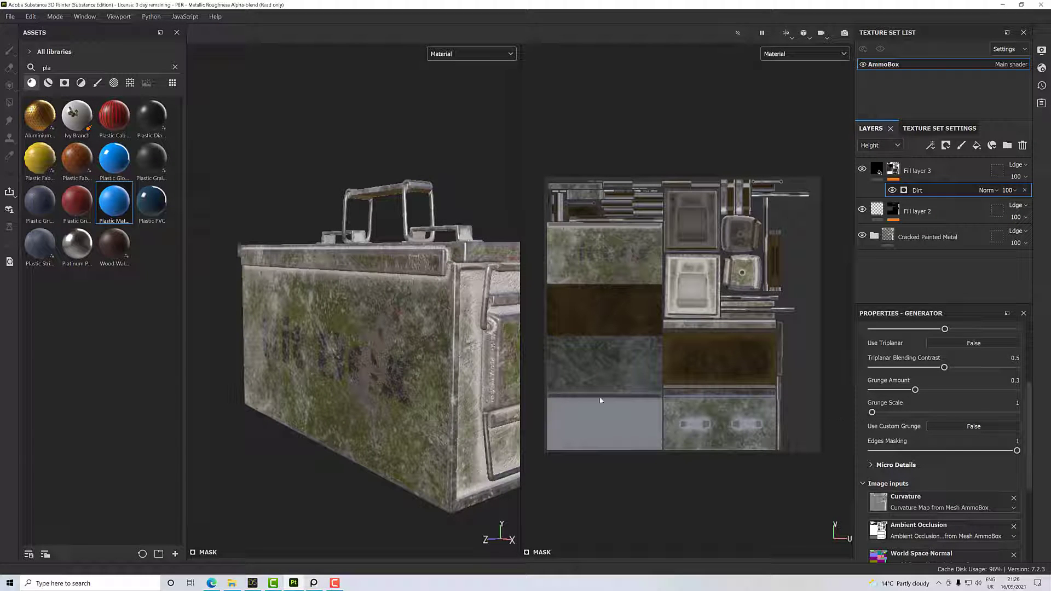
pyautogui.keyDown('alt'); pyautogui.moveTo(428, 380); pyautogui.dragTo(449, 405); pyautogui.keyUp('alt')
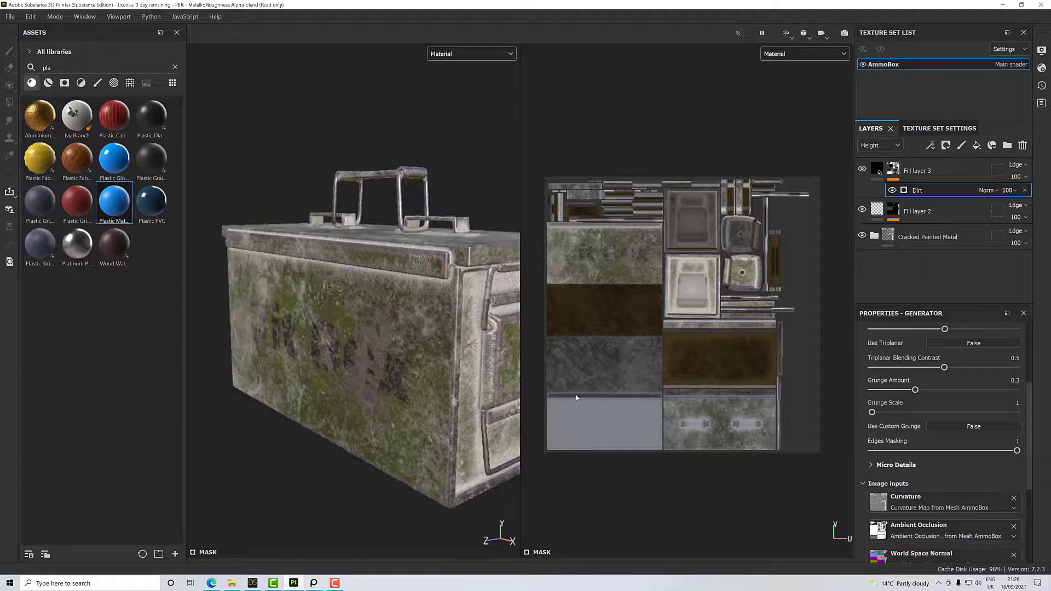
# - Raise the Dirt generator's contrast to 0.7 and its dirt level to 0.78
pyautogui.scroll(2, 901, 443)
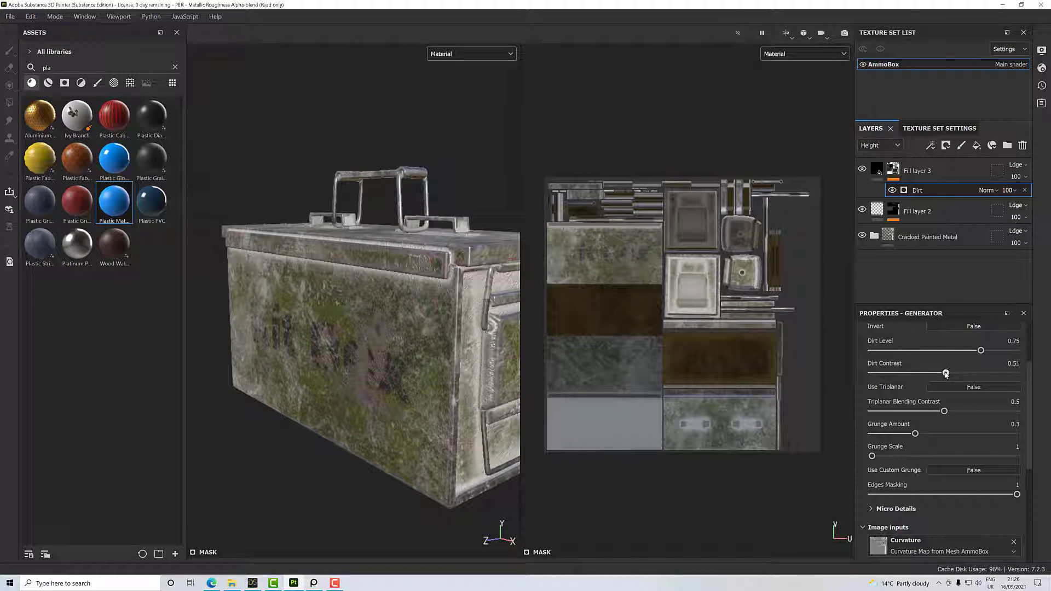
pyautogui.moveTo(946, 374); pyautogui.dragTo(986, 359)
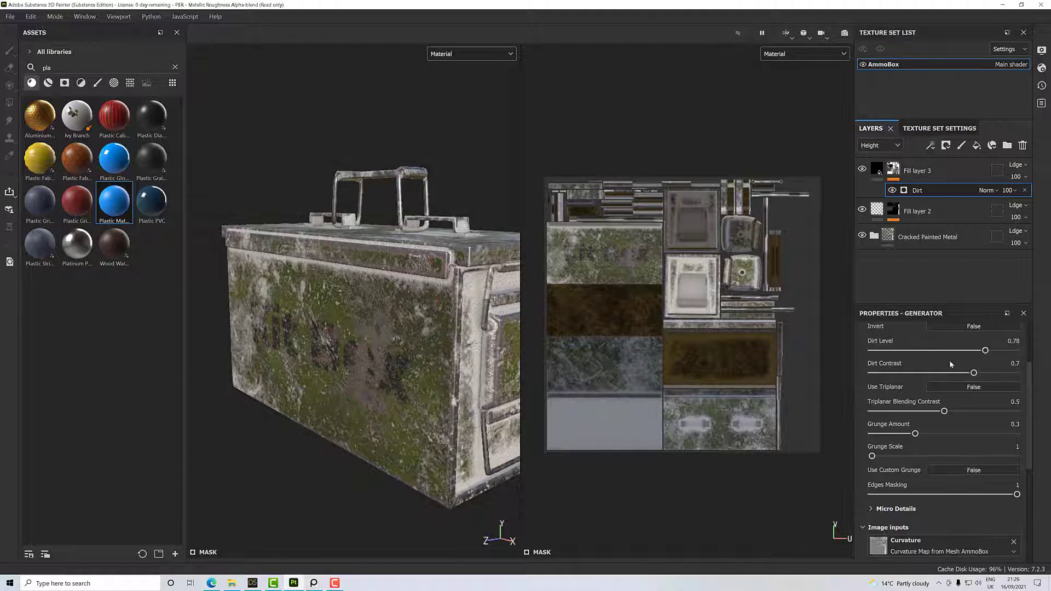
pyautogui.keyDown('alt'); pyautogui.moveTo(389, 317); pyautogui.dragTo(432, 330); pyautogui.keyUp('alt')
# - Limit Fill layer 3 to the color and roughness channels and set its roughness to 0.9545
pyautogui.click(874, 171)
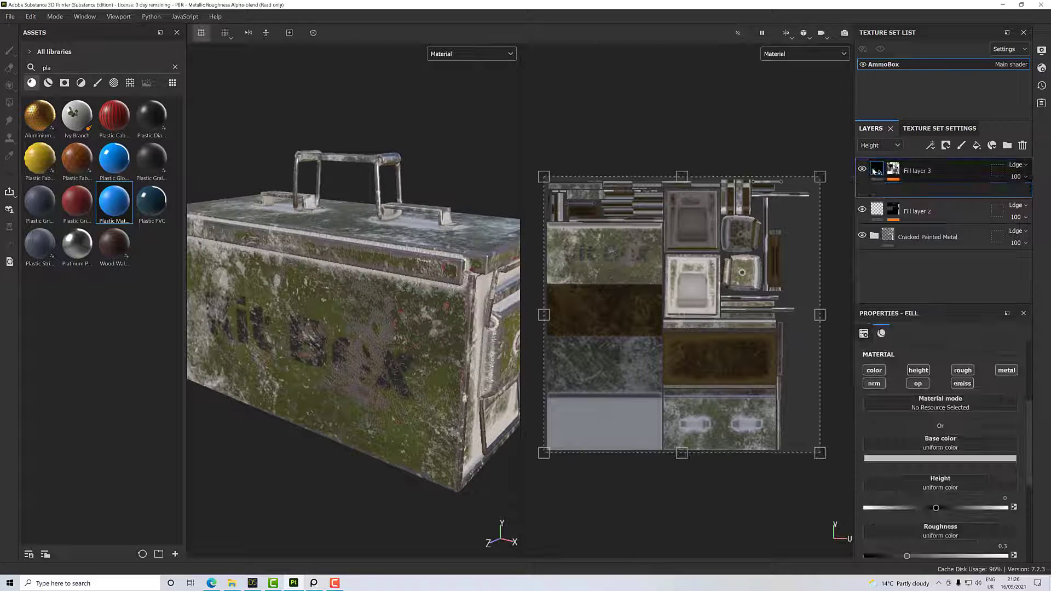
pyautogui.click(874, 384)
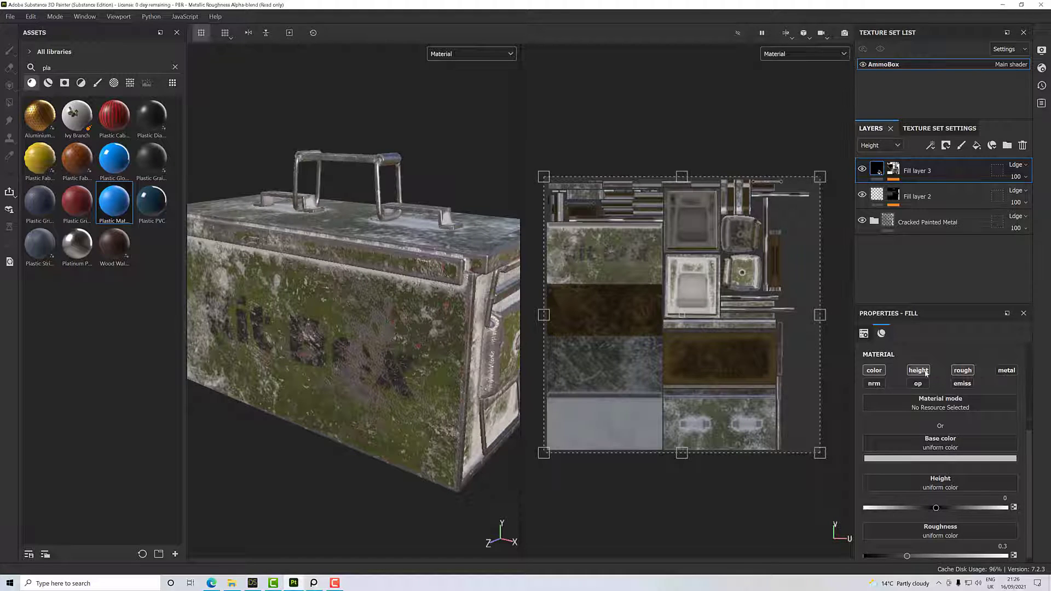
pyautogui.click(925, 371)
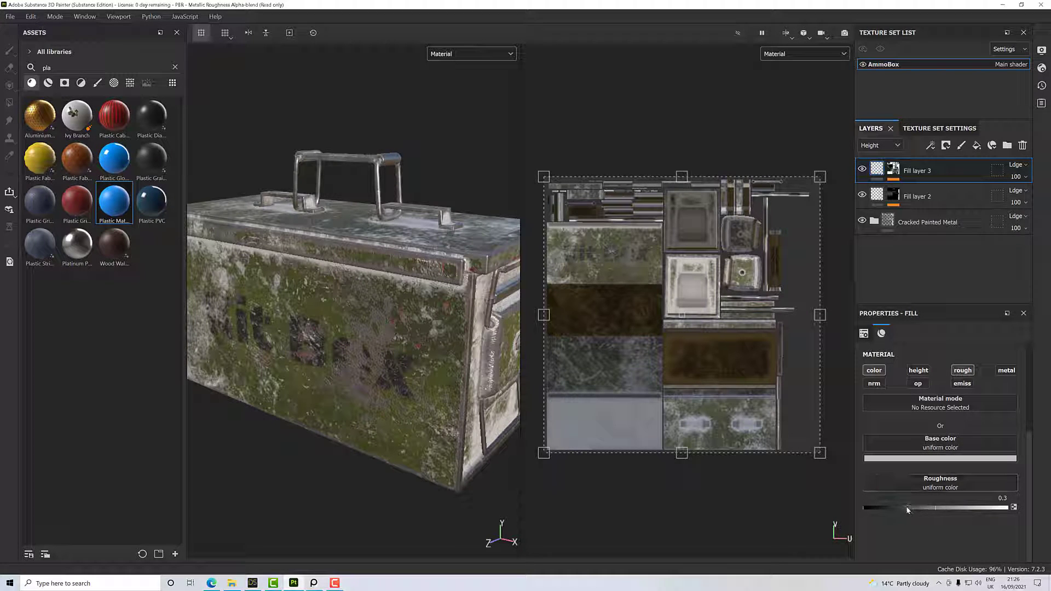
pyautogui.moveTo(907, 509); pyautogui.dragTo(1001, 510)
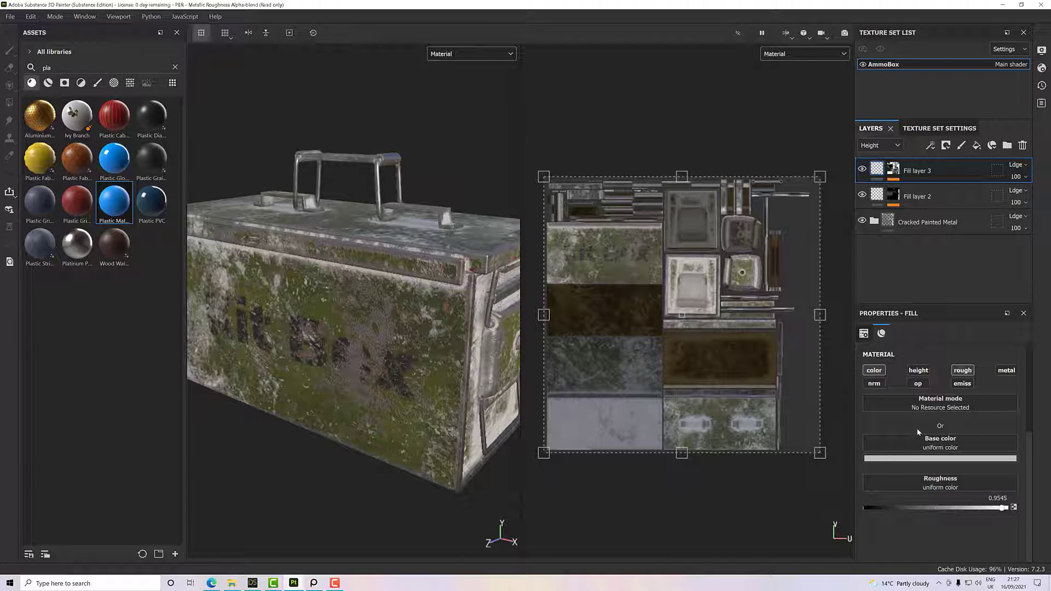
# - Try black as Fill layer 3's base color and check the dirt on the box's side and end
pyautogui.click(898, 459)
pyautogui.moveTo(907, 415); pyautogui.dragTo(897, 439)
pyautogui.keyDown('alt'); pyautogui.moveTo(412, 388); pyautogui.dragTo(356, 372); pyautogui.keyUp('alt')
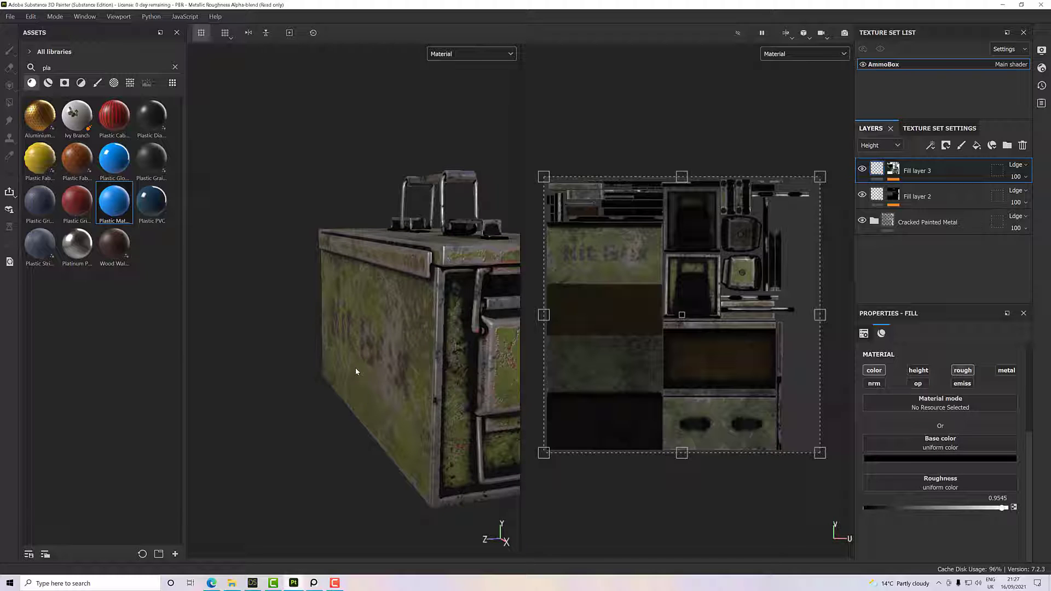
pyautogui.keyDown('alt'); pyautogui.moveTo(345, 301); pyautogui.dragTo(449, 337); pyautogui.keyUp('alt')
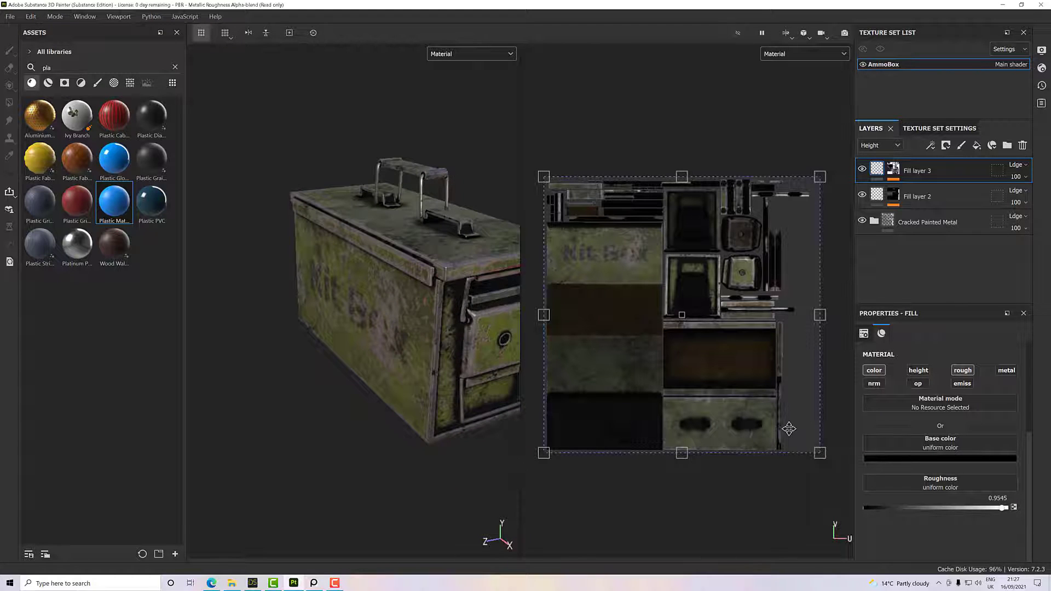
# - Try the dark gray 3f3f3f as Fill layer 3's base color and check the box's end
pyautogui.click(896, 459)
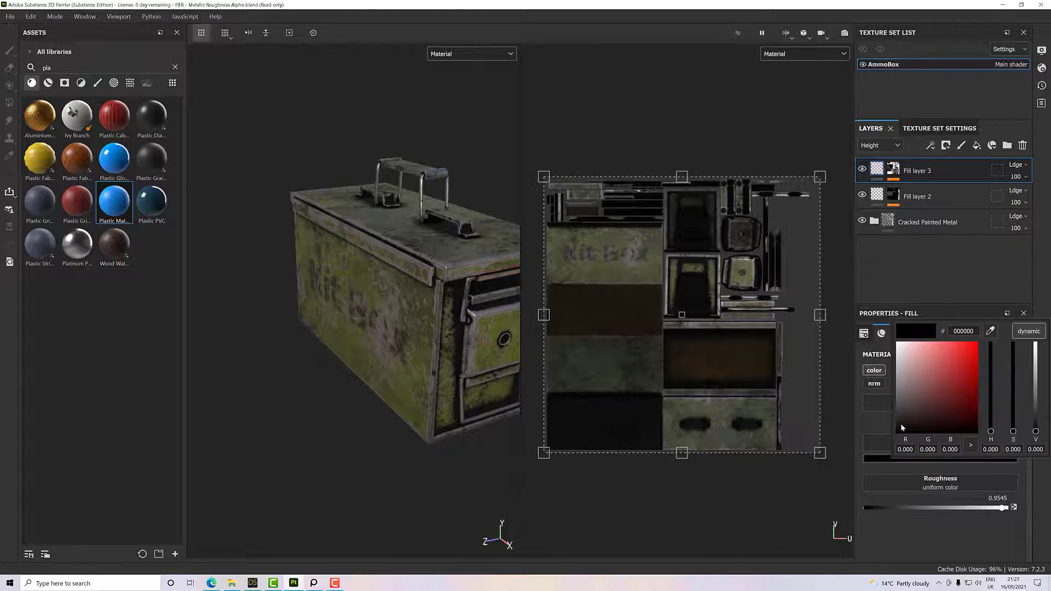
pyautogui.moveTo(903, 427); pyautogui.dragTo(895, 413)
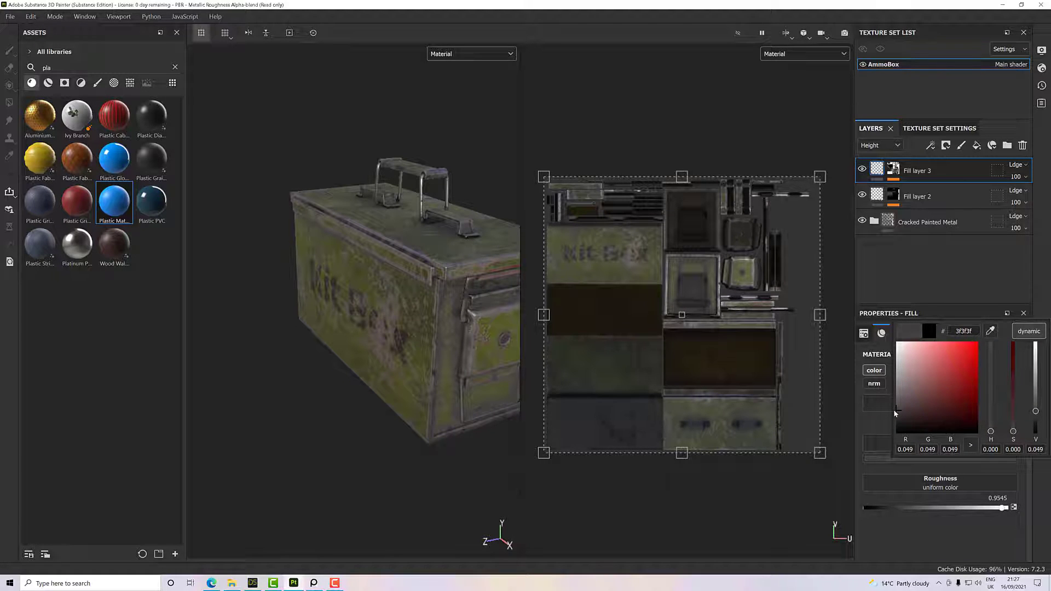
pyautogui.keyDown('alt'); pyautogui.moveTo(376, 373); pyautogui.dragTo(383, 340); pyautogui.keyUp('alt')
# - Set Fill layer 3's base color to the dark olive brown 34301c
pyautogui.click(886, 459)
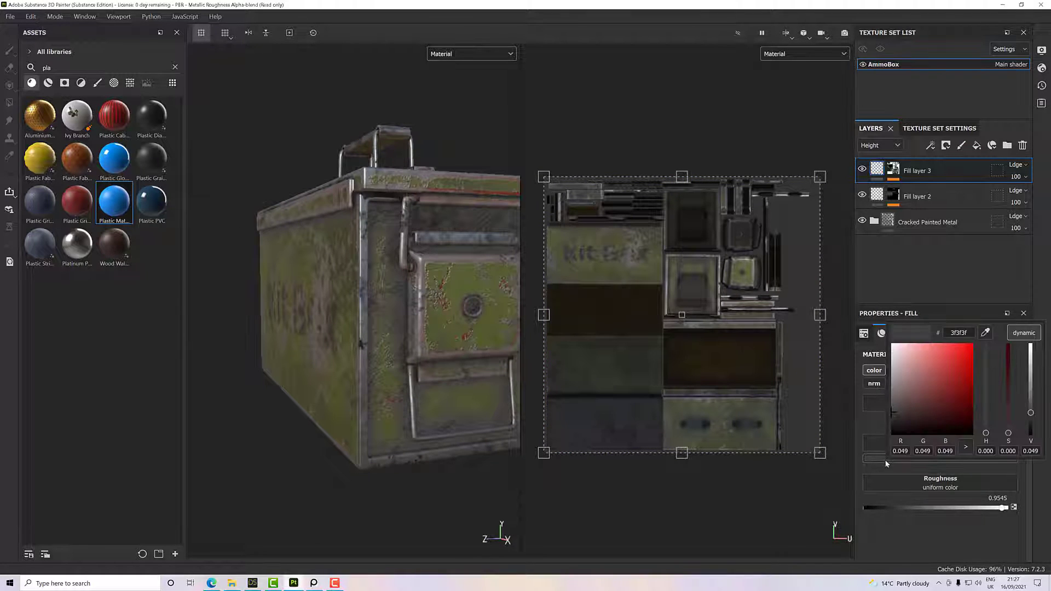
pyautogui.moveTo(897, 416); pyautogui.dragTo(909, 414)
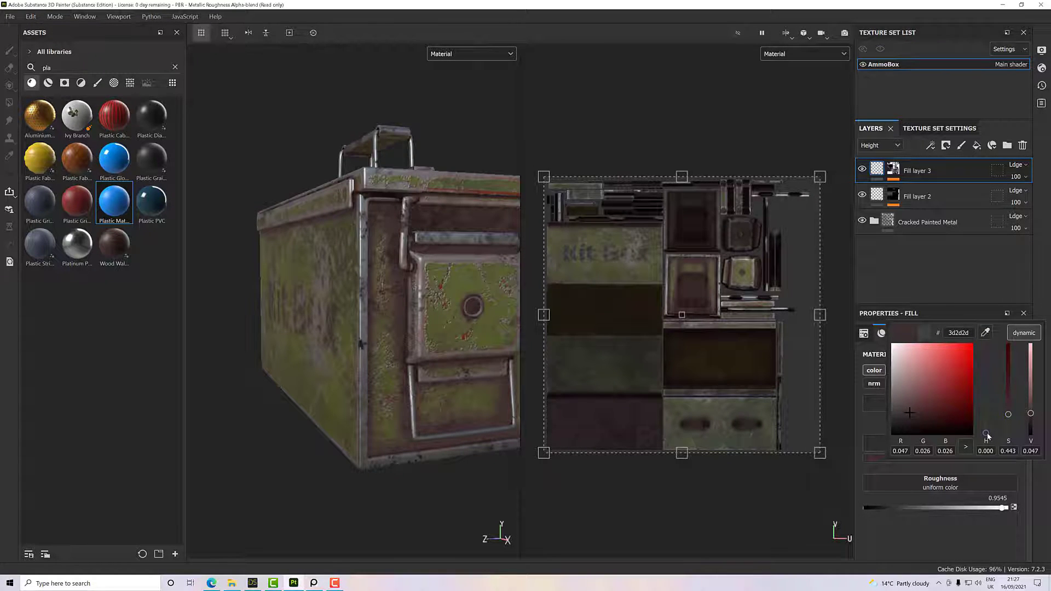
pyautogui.moveTo(987, 435); pyautogui.dragTo(987, 429)
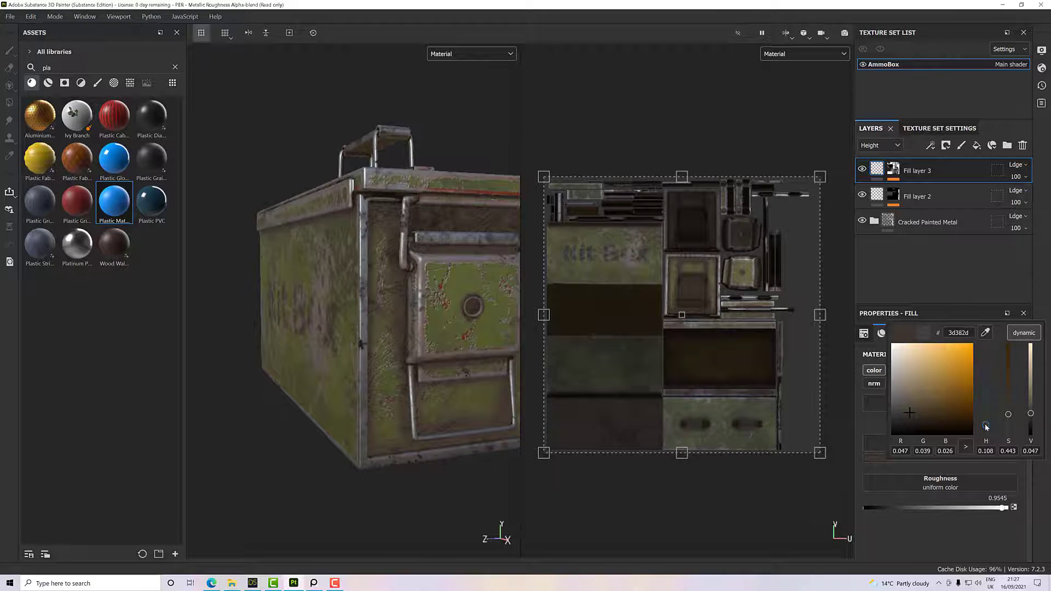
pyautogui.moveTo(920, 419)
pyautogui.mouseDown()
pyautogui.moveTo(937, 417)
pyautogui.moveTo(924, 419)
pyautogui.mouseUp()
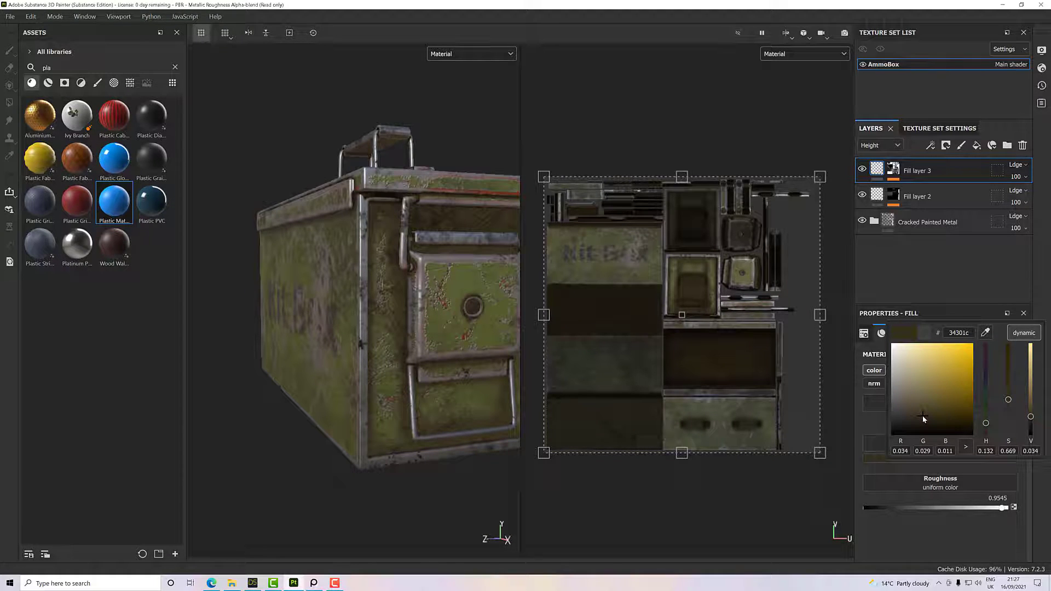
# - Compare the lettered side of the box with Fill layer 3's dirt hidden and shown, leaving the layer visible
pyautogui.keyDown('alt'); pyautogui.moveTo(482, 403); pyautogui.dragTo(559, 337); pyautogui.keyUp('alt')
pyautogui.scroll(2, 491, 344)
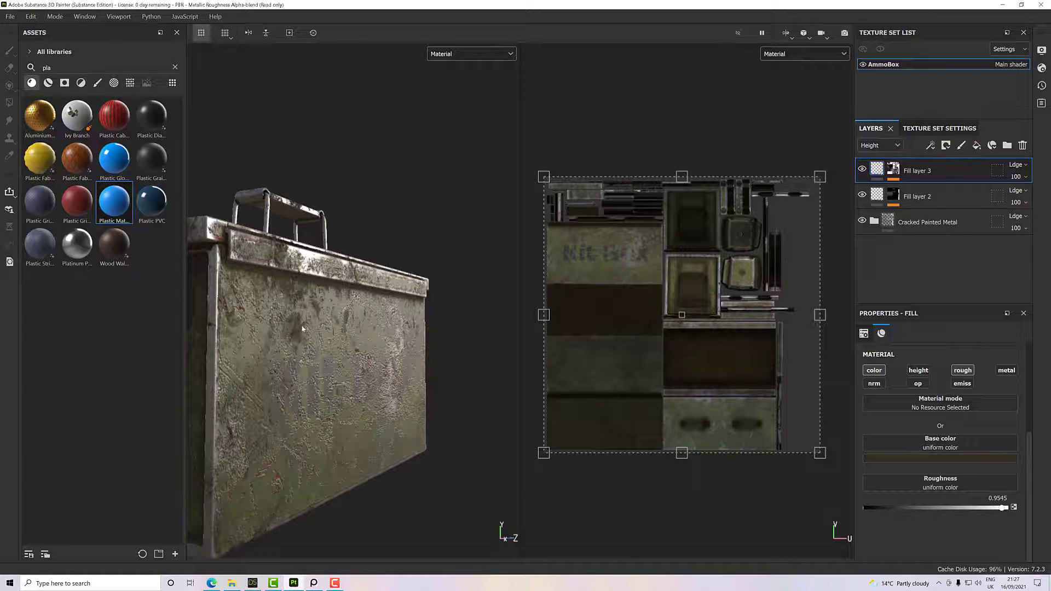
pyautogui.click(863, 172)
pyautogui.click(863, 171)
pyautogui.click(863, 171)
pyautogui.click(863, 171)
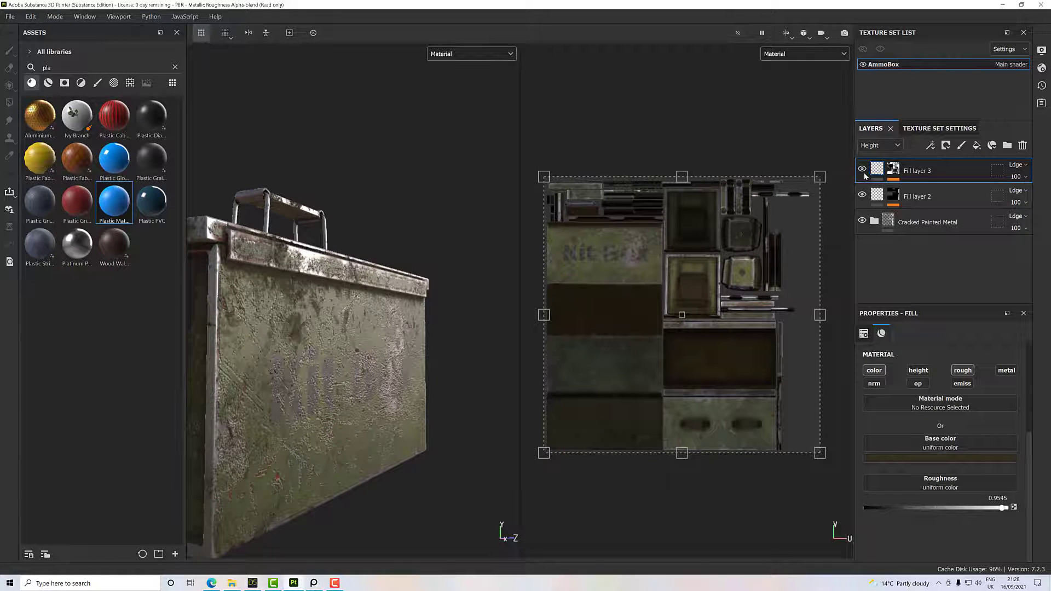
pyautogui.click(863, 171)
pyautogui.click(863, 172)
# - Examine the dirt on the lid, then frame the whole box and check its lettered side and latch end
pyautogui.keyDown('alt'); pyautogui.moveTo(453, 347); pyautogui.dragTo(428, 376); pyautogui.keyUp('alt')
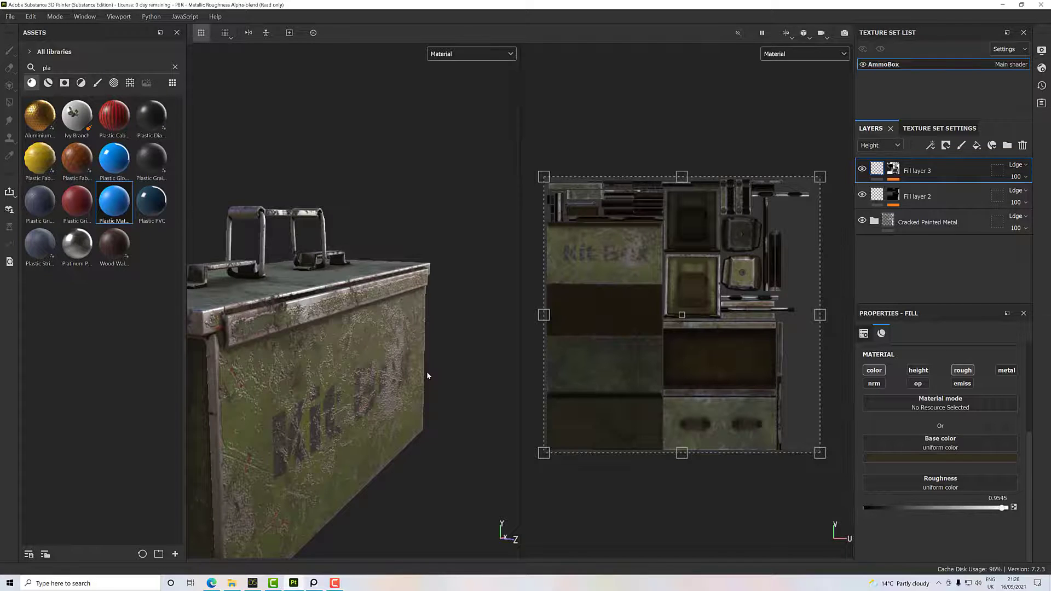
pyautogui.press('f')
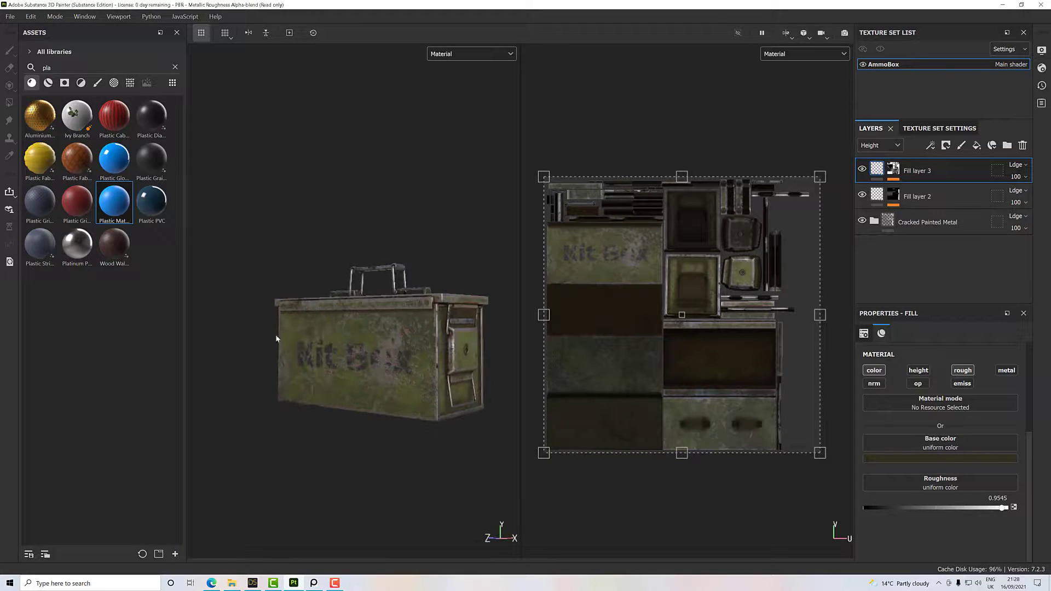
pyautogui.keyDown('alt'); pyautogui.moveTo(372, 338); pyautogui.dragTo(353, 354, button='middle'); pyautogui.keyUp('alt')
pyautogui.scroll(-1, 355, 349)
pyautogui.scroll(4, 356, 349)
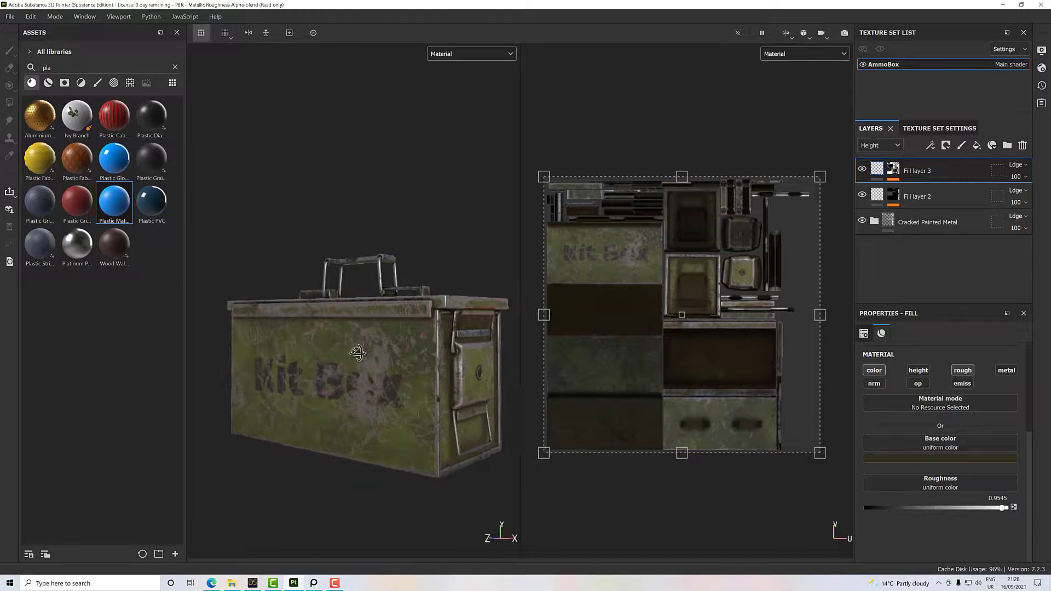
pyautogui.keyDown('alt'); pyautogui.moveTo(357, 352); pyautogui.dragTo(338, 332); pyautogui.keyUp('alt')
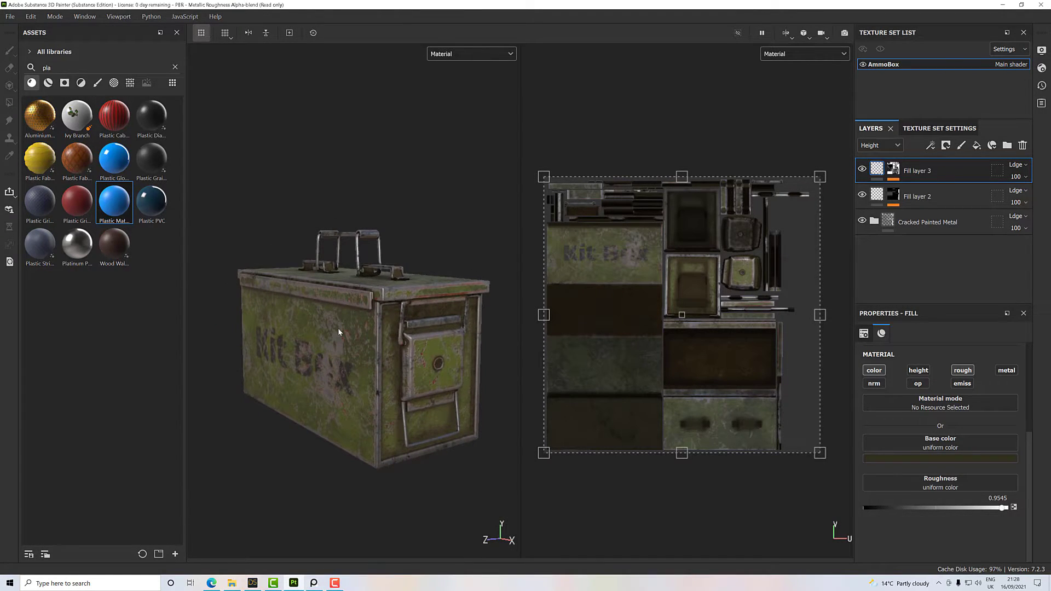